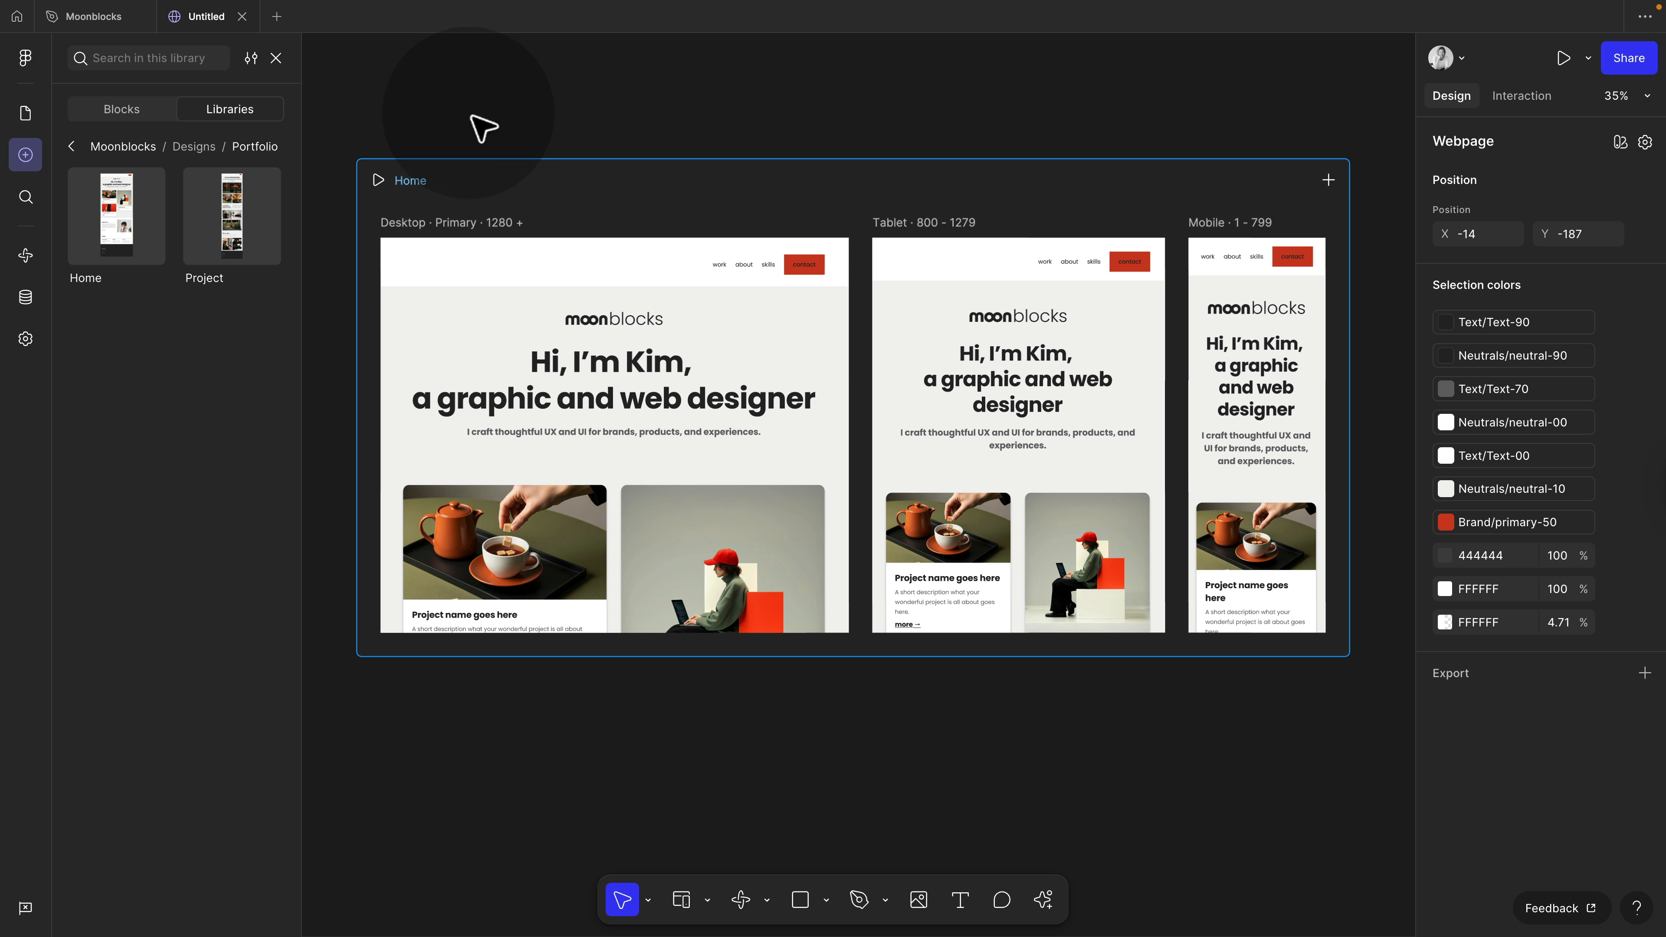
# Step: Apply vertical auto layout with top-center alignment to the Home page's primary Desktop frame
pyautogui.click(547, 121)
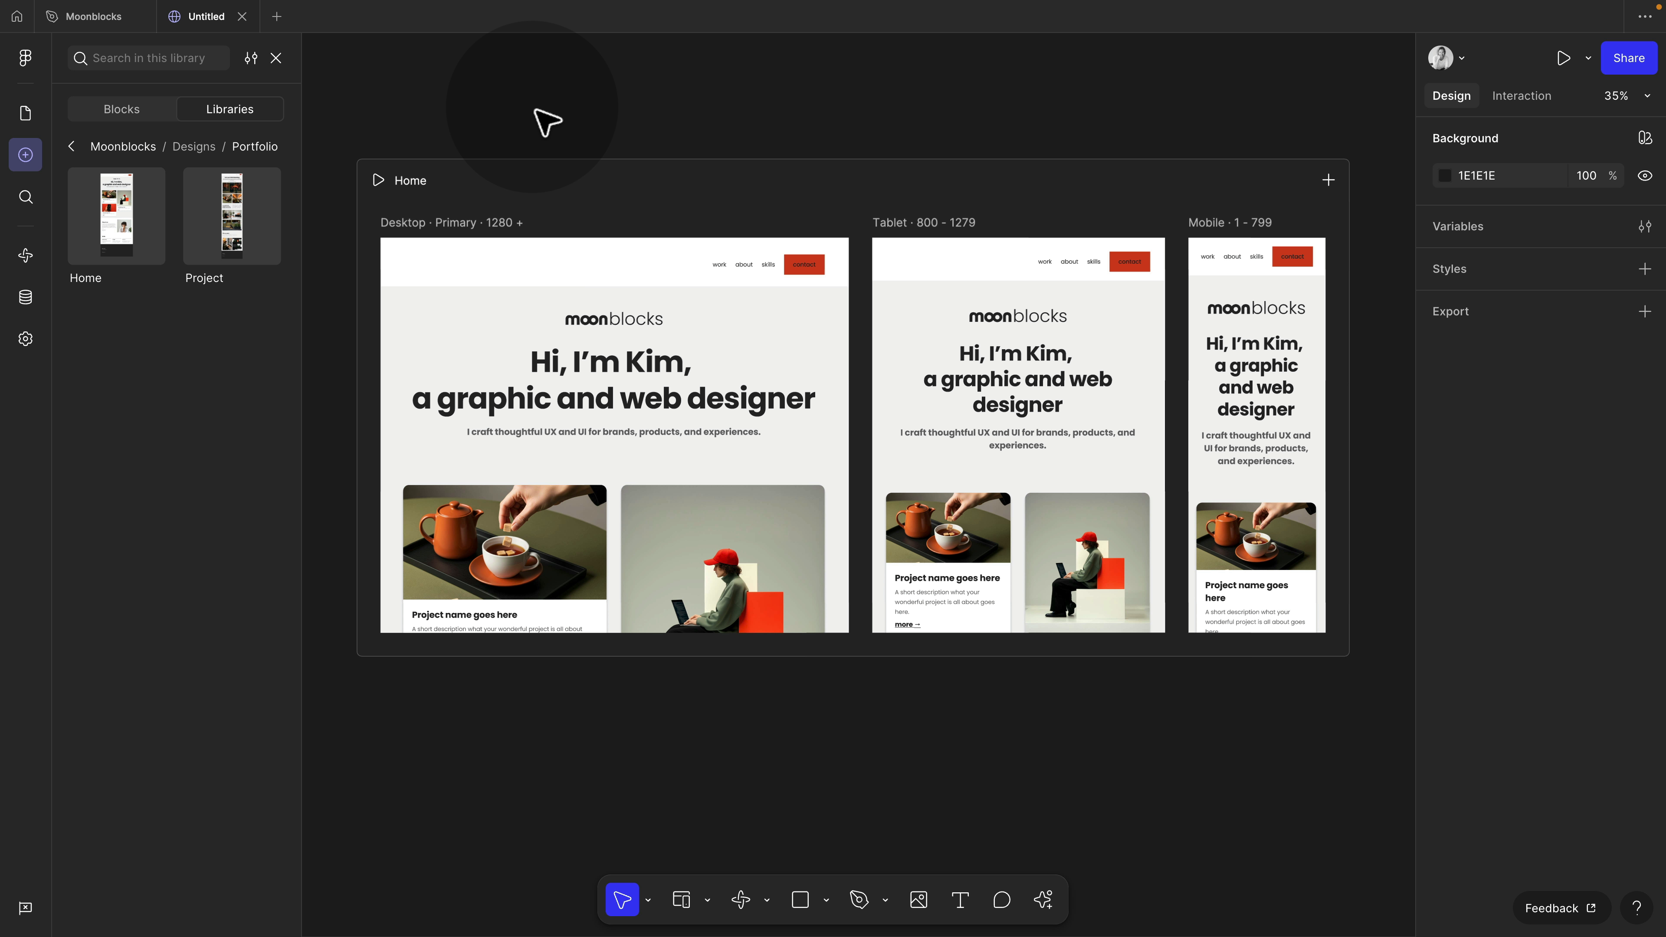
pyautogui.scroll(-5, 564, 367)
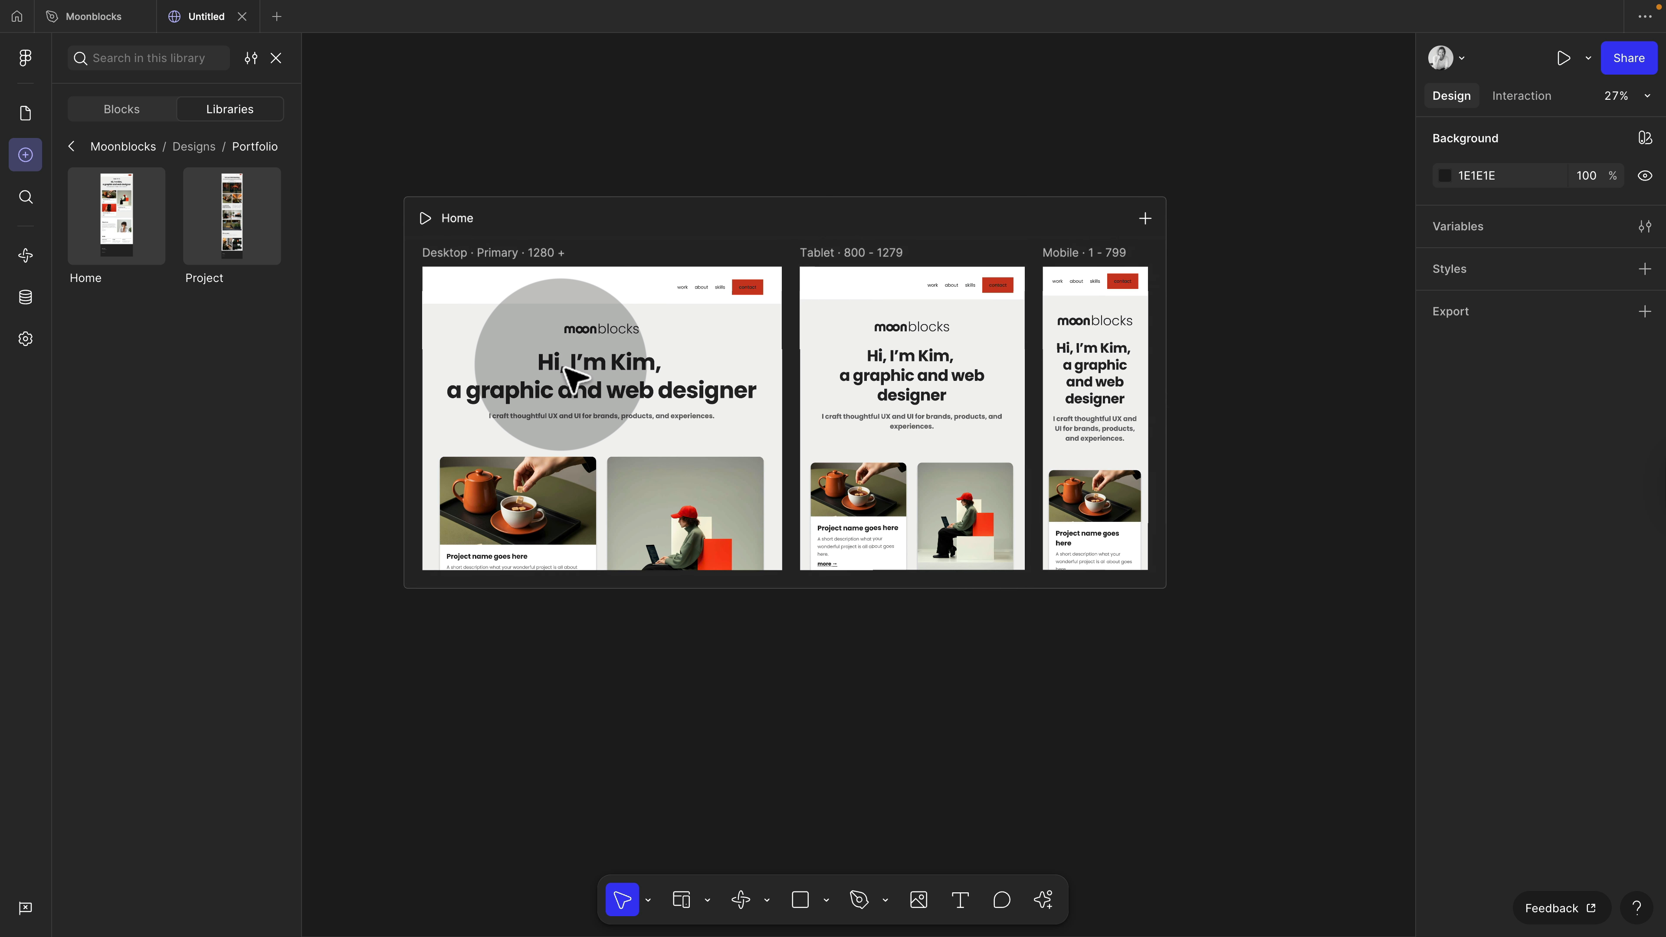
pyautogui.click(524, 252)
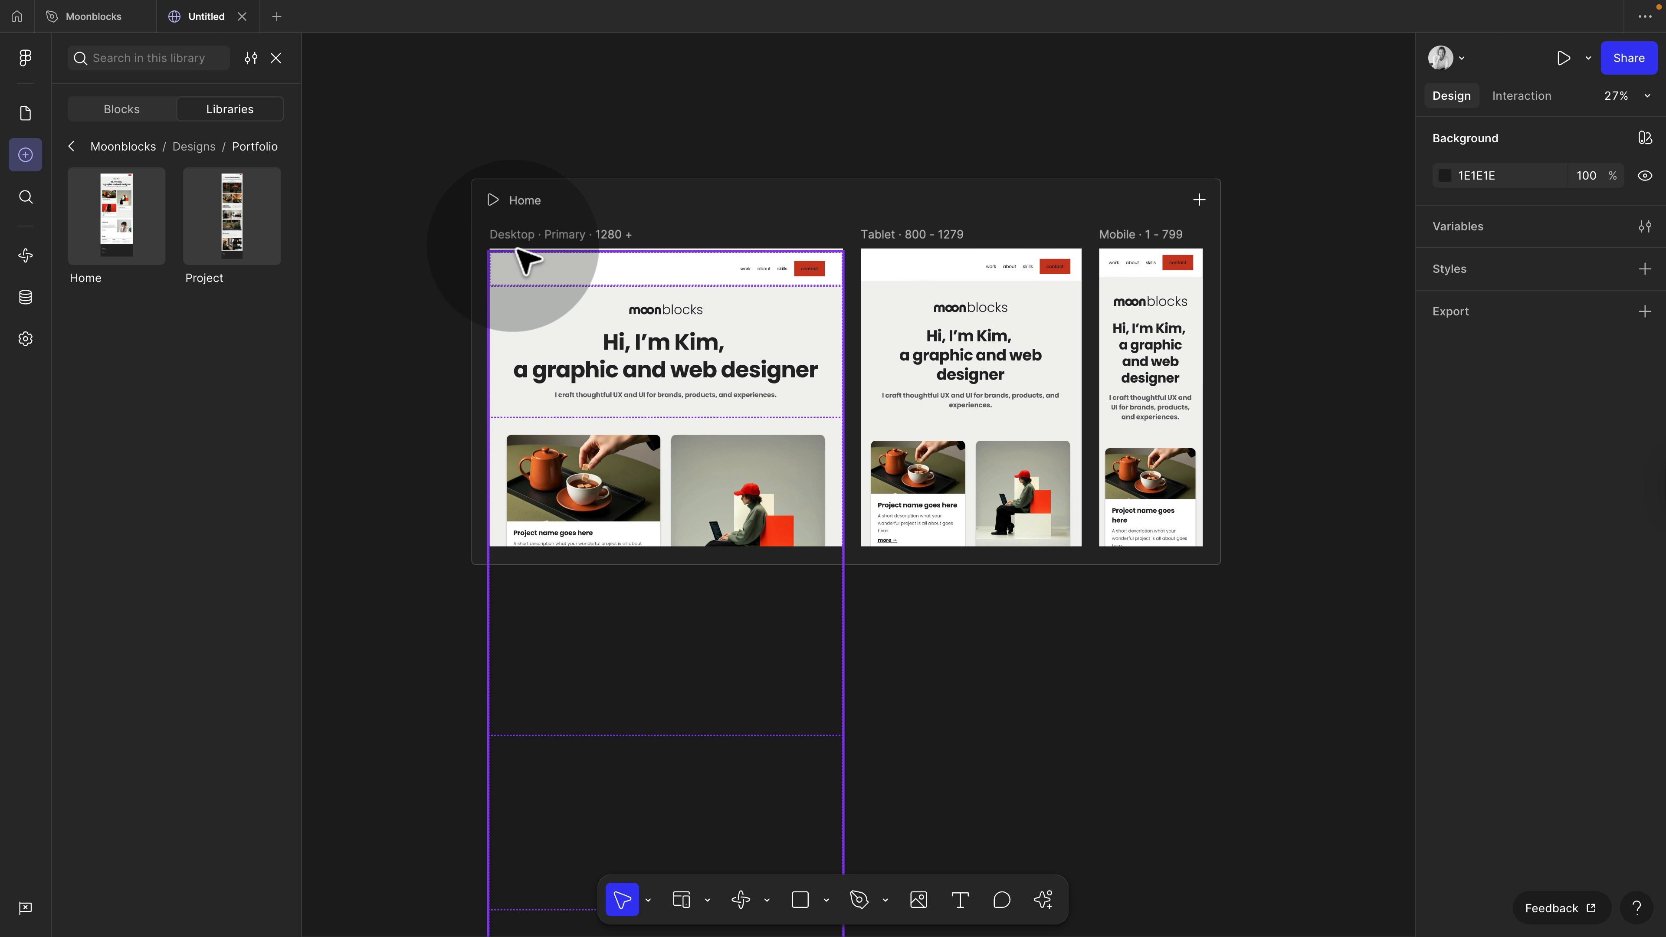
pyautogui.click(524, 253)
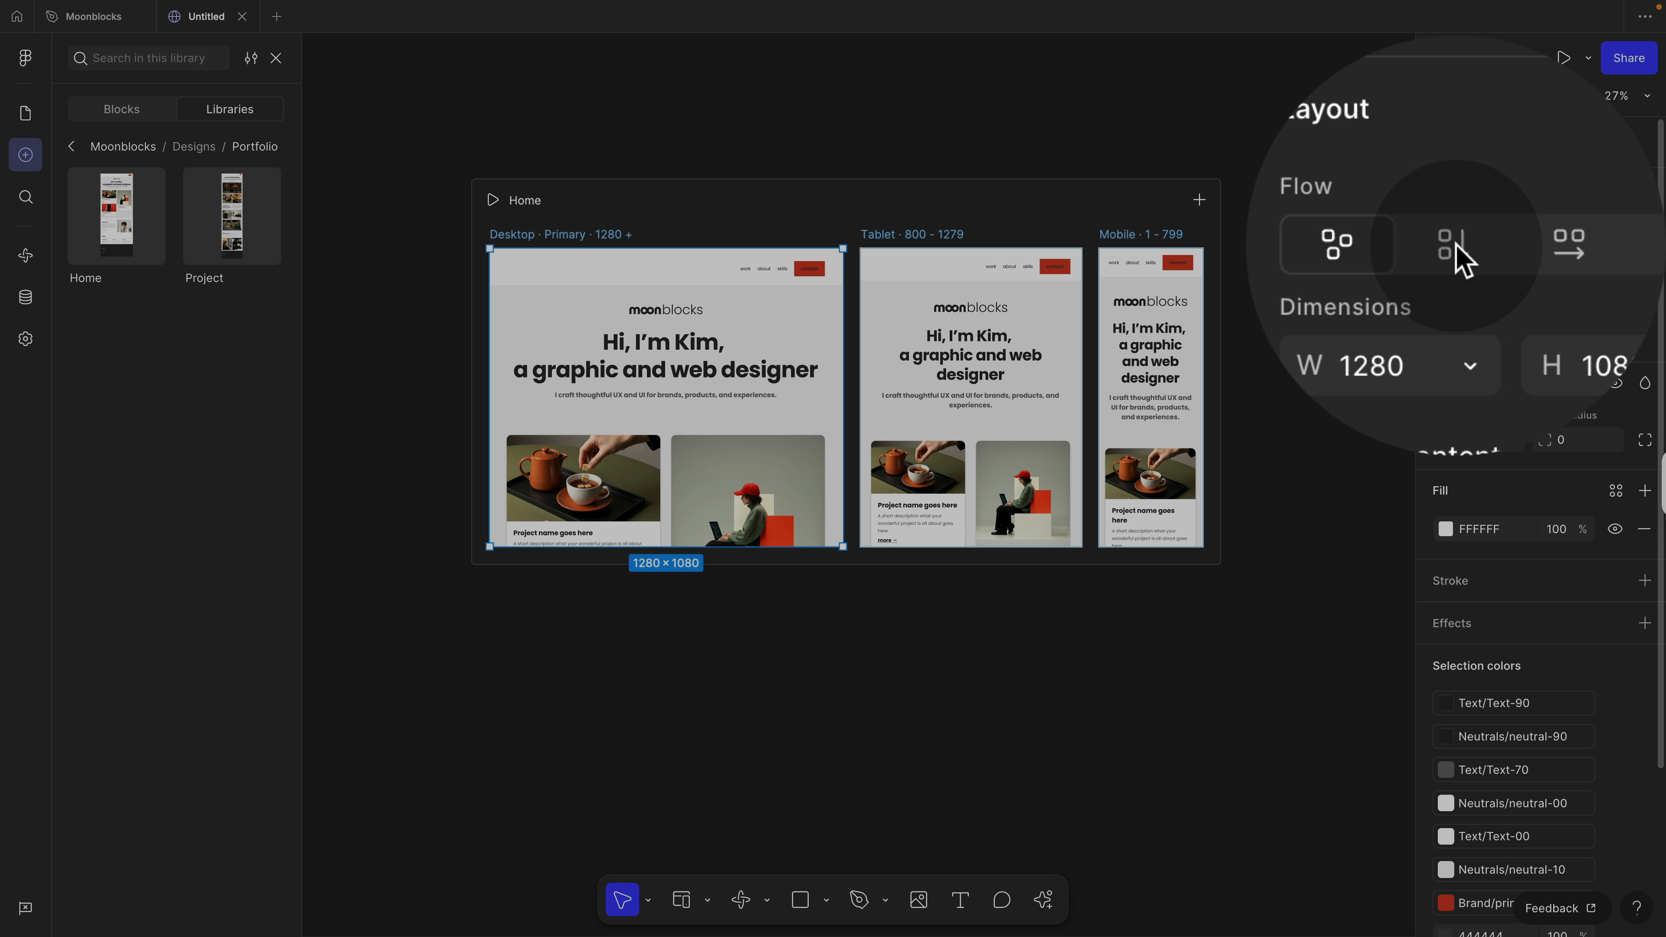
pyautogui.click(1504, 247)
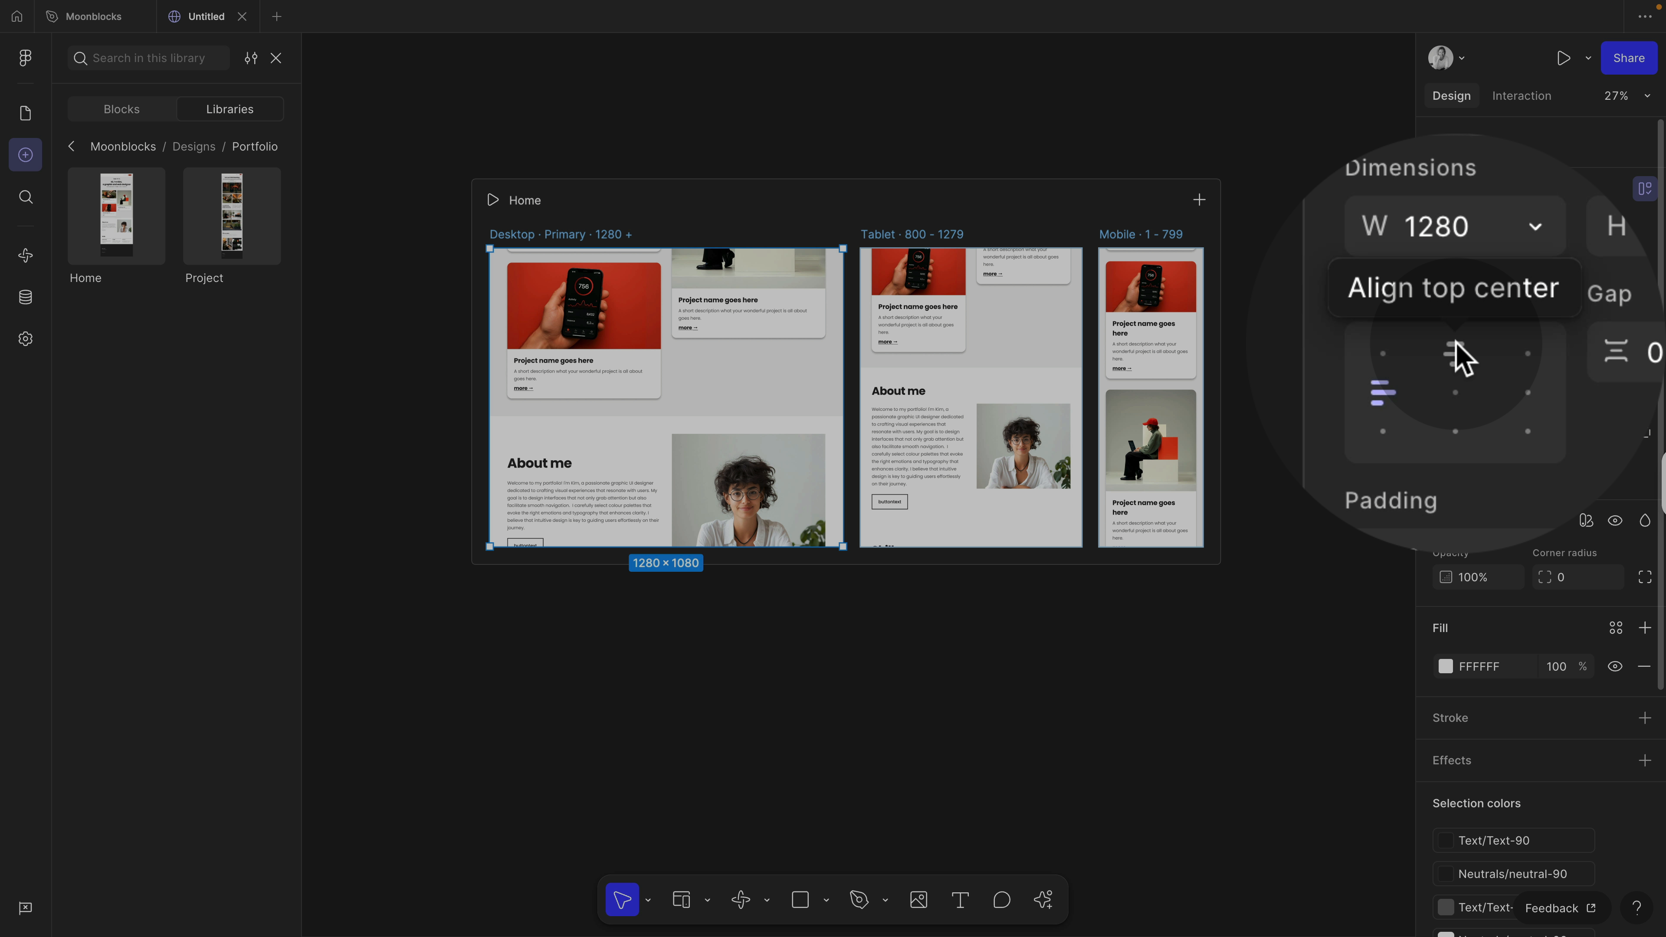
pyautogui.click(1479, 348)
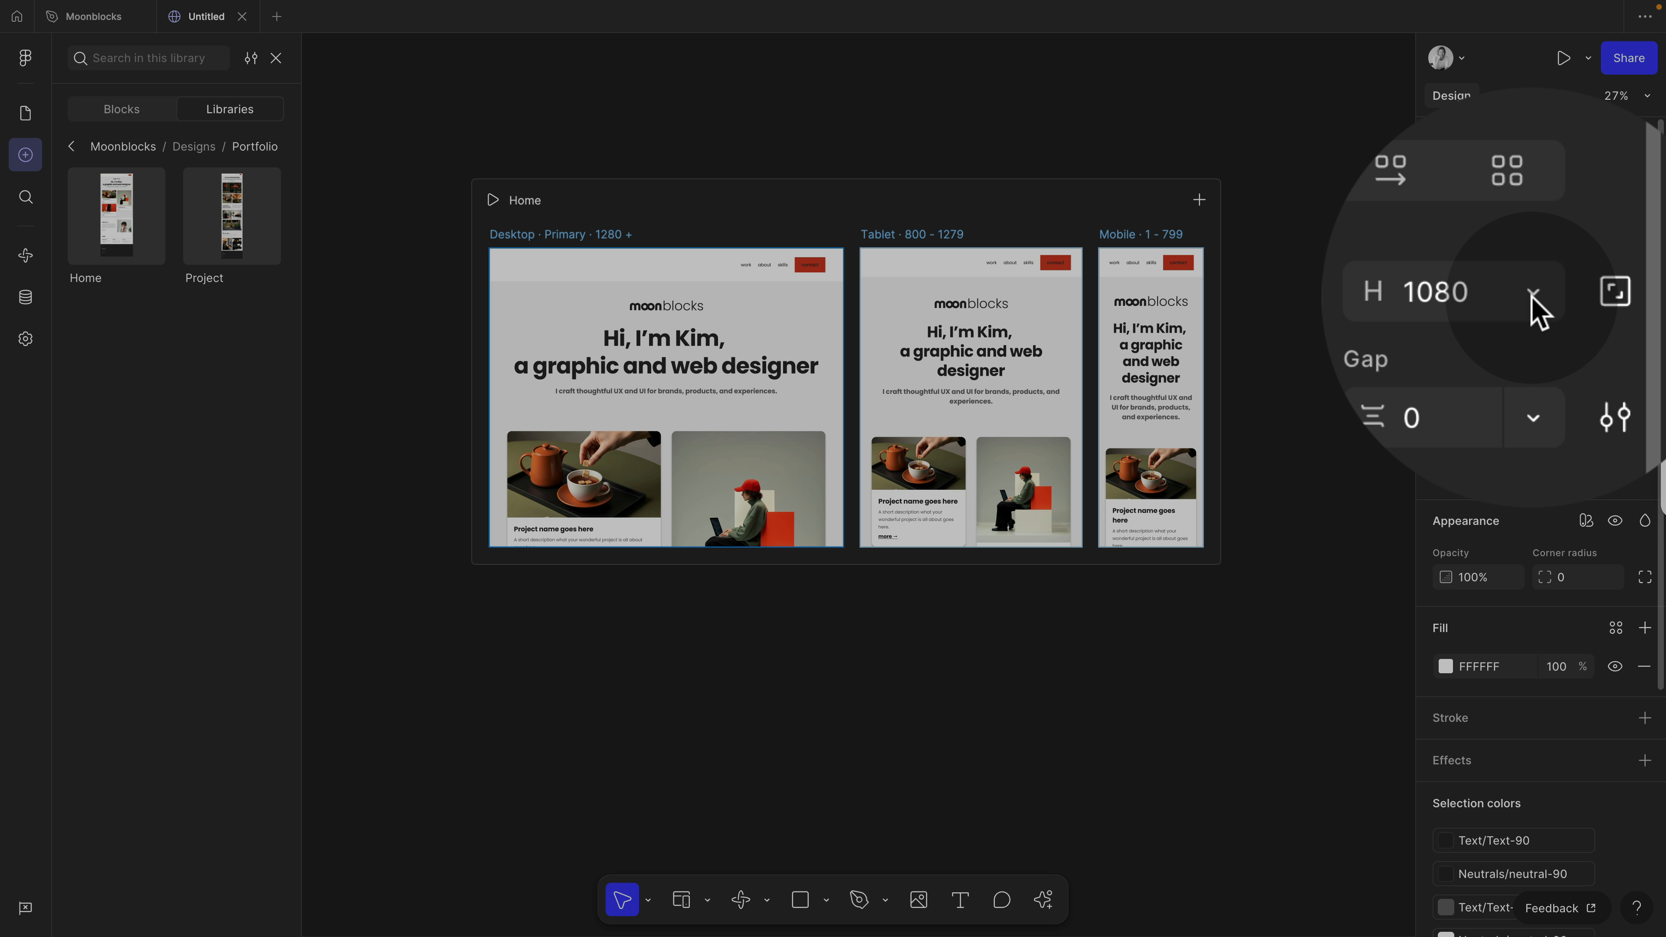
# Step: Set the primary Desktop frame's height to hug its contents
pyautogui.click(1534, 296)
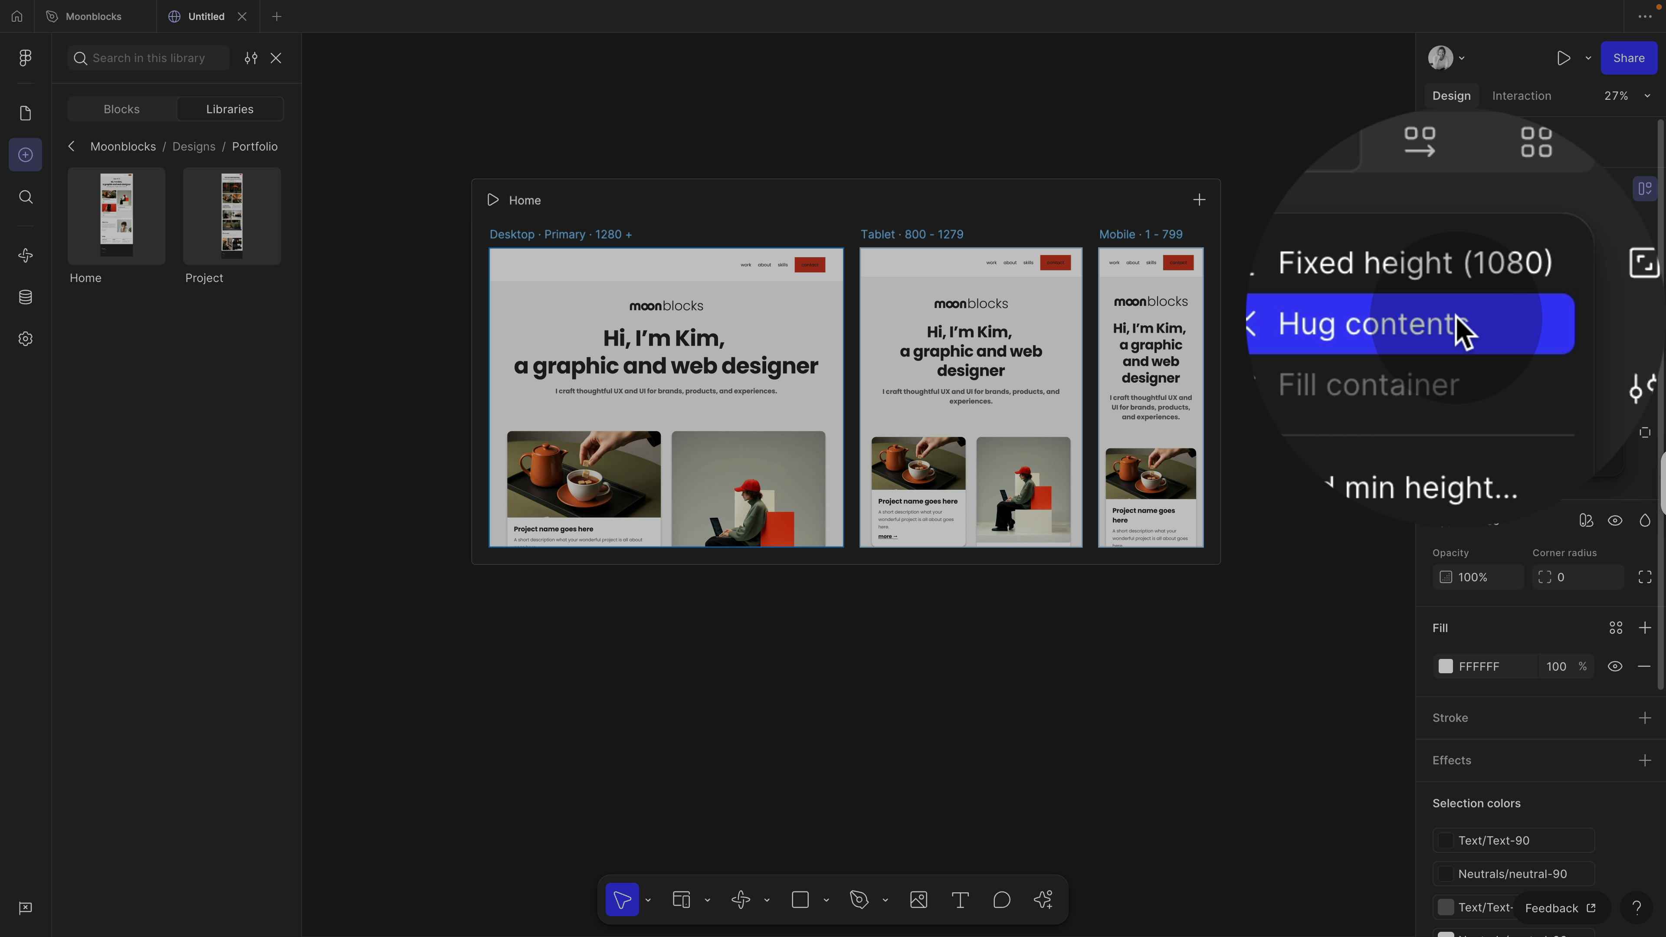
pyautogui.click(1461, 327)
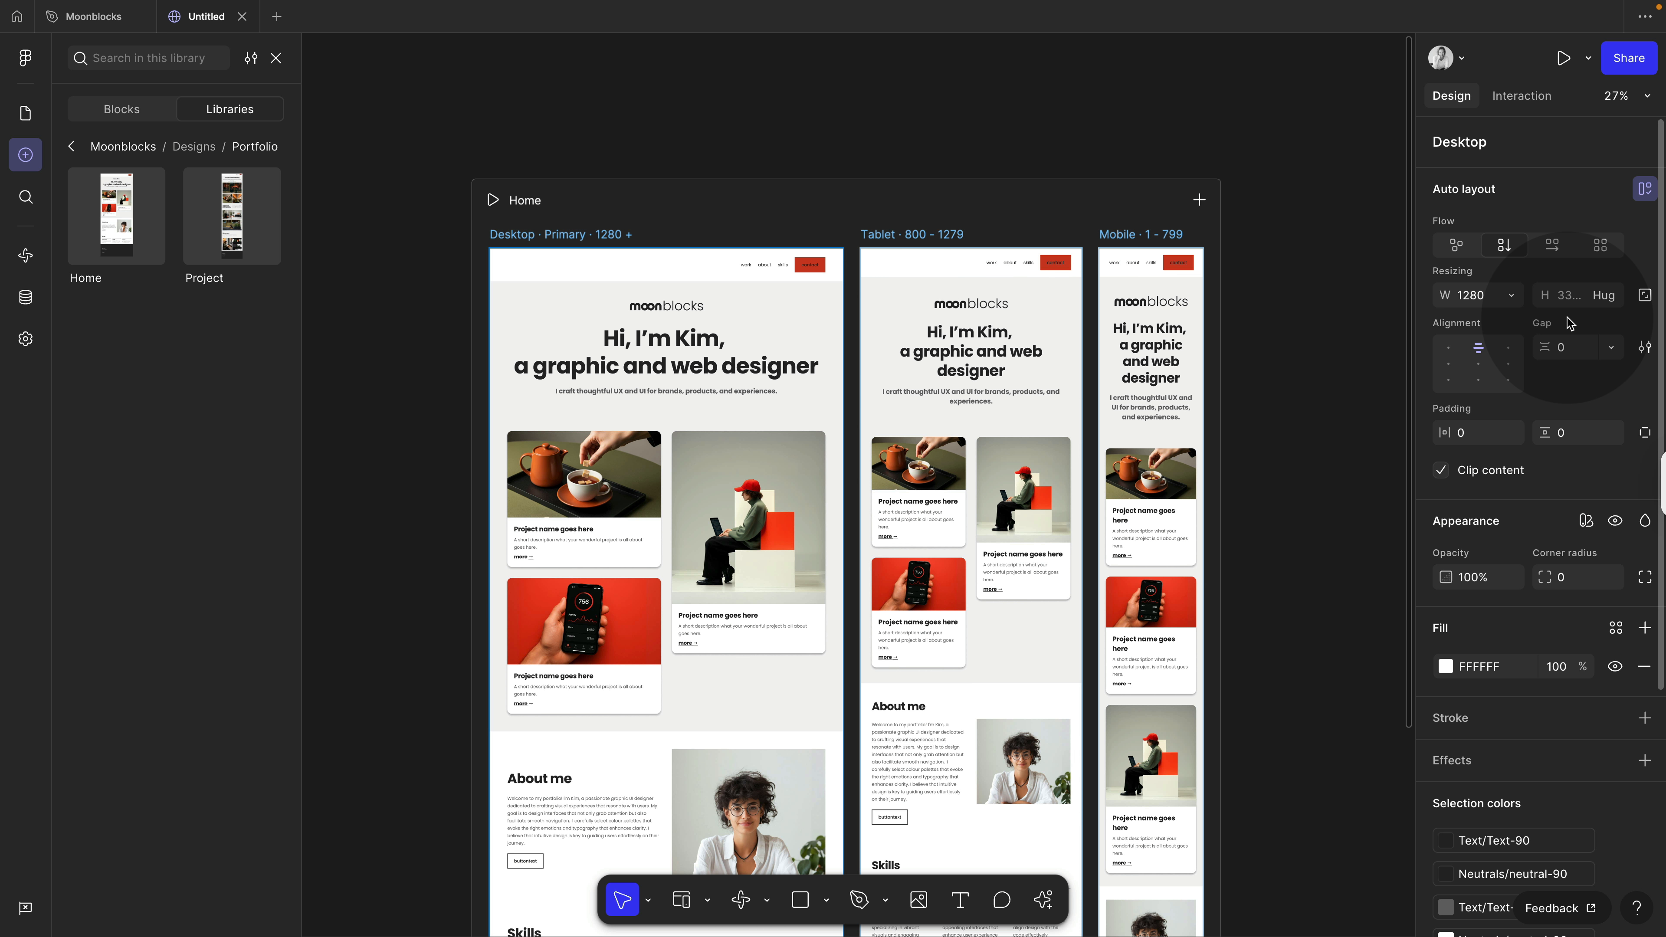
pyautogui.scroll(-4, 1351, 384)
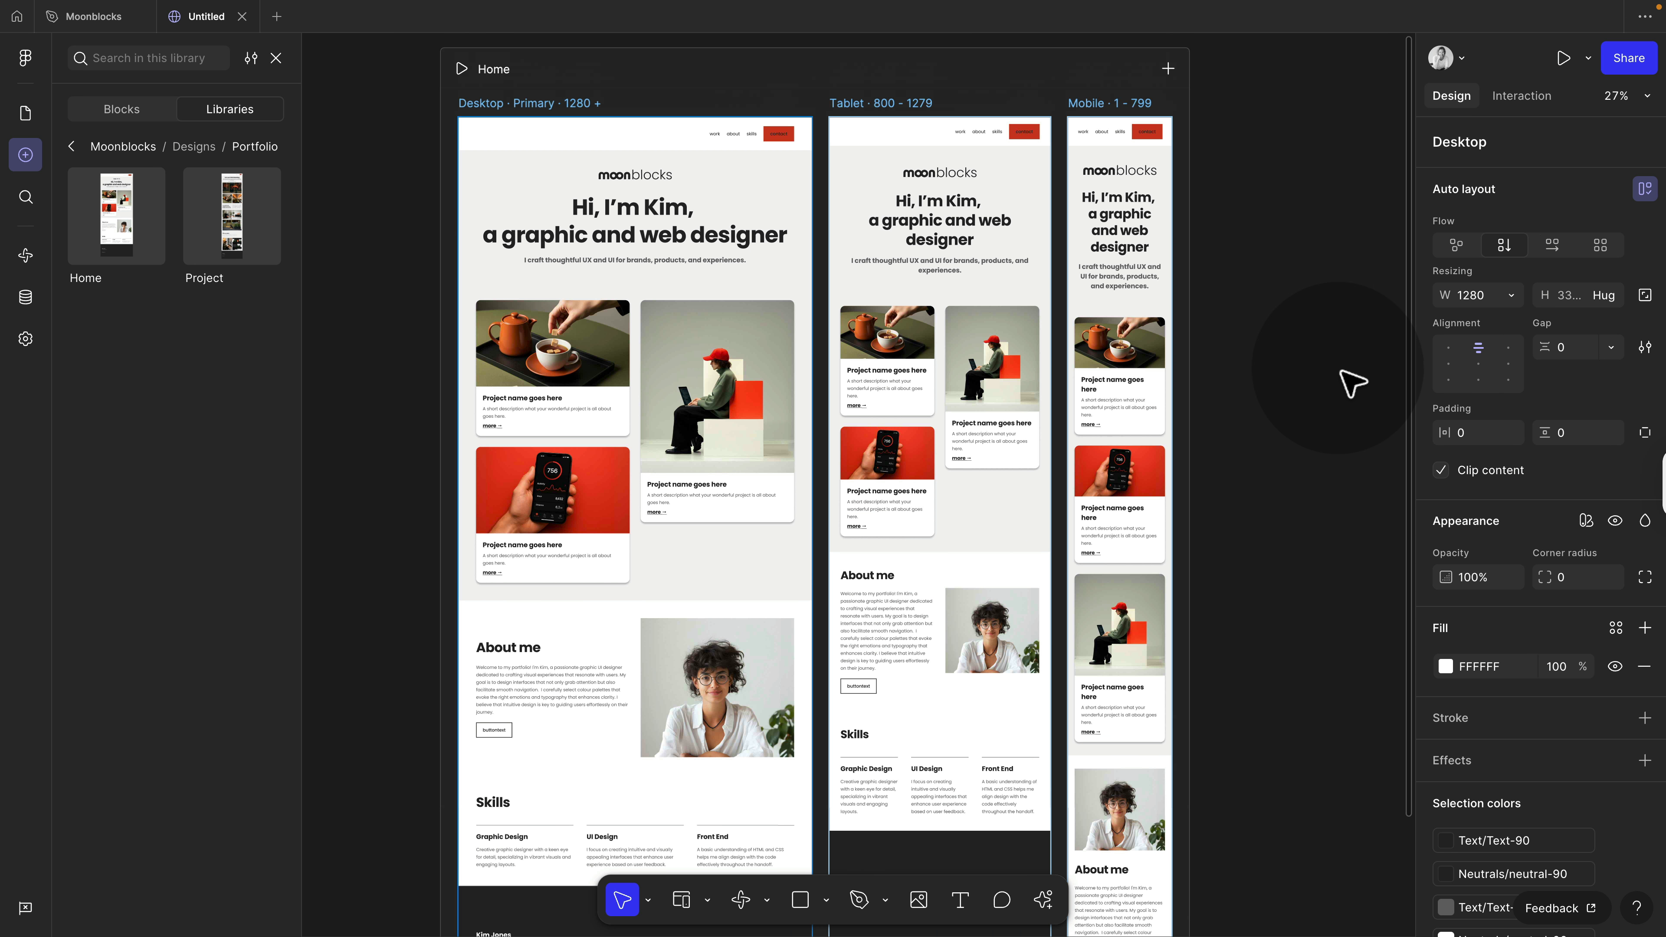
pyautogui.scroll(-3, 1275, 375)
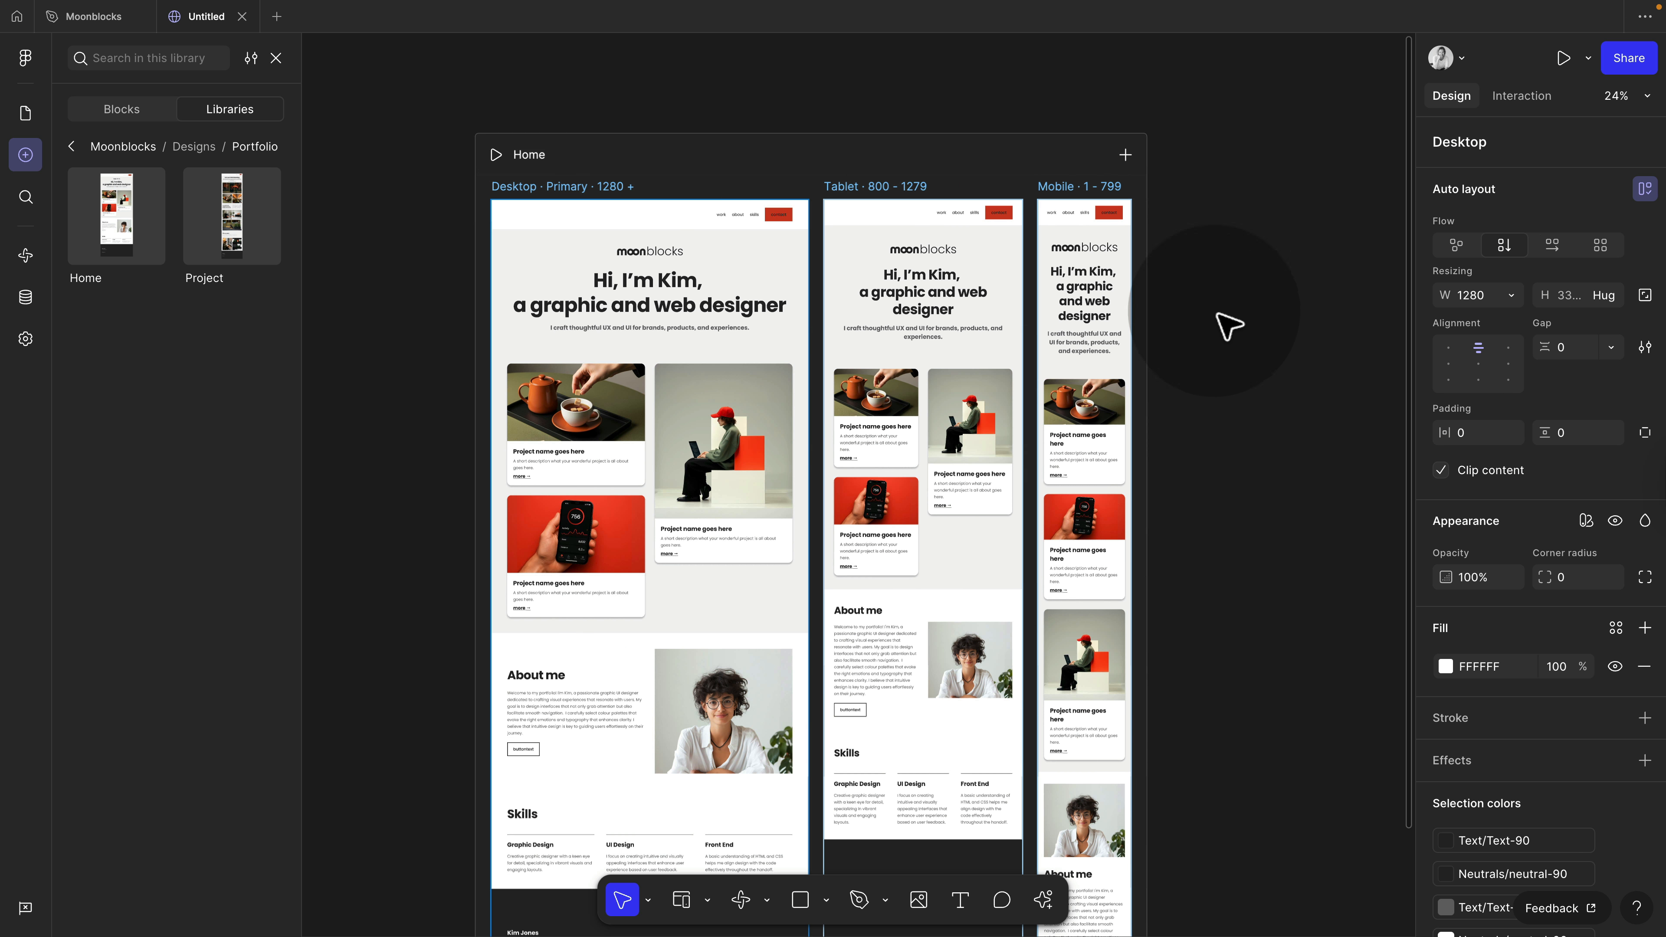
# Step: Preview the Home page, check its full length and its layout at a narrower width of 1164, and return to the canvas
pyautogui.click(496, 154)
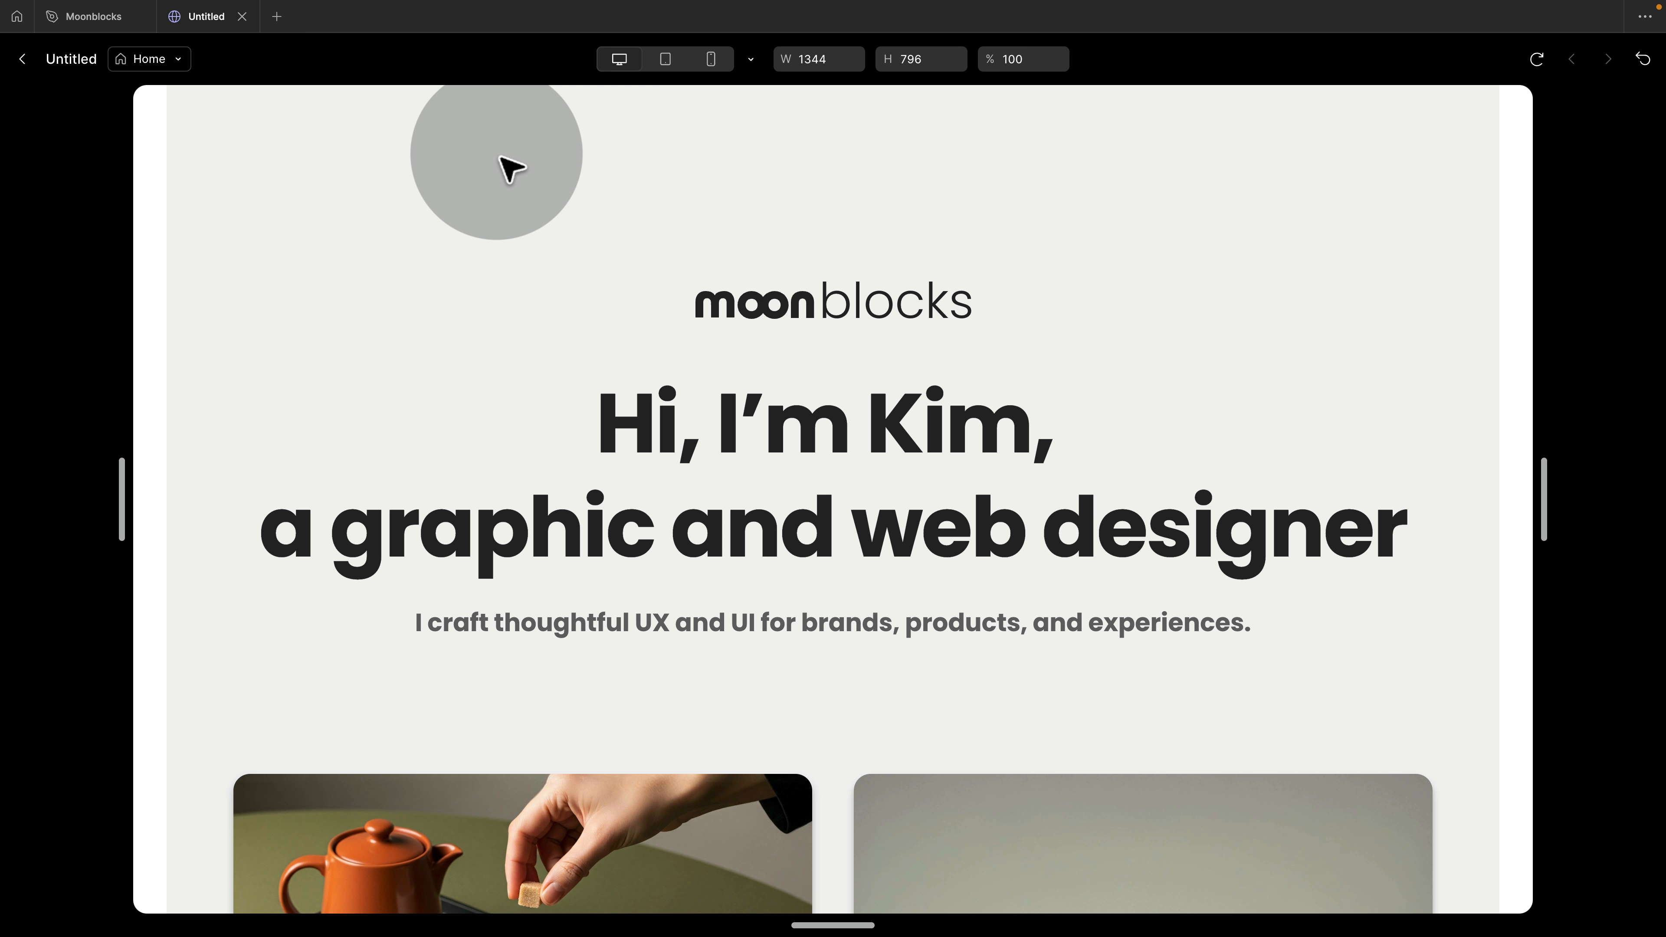
pyautogui.scroll(-10, 1357, 582)
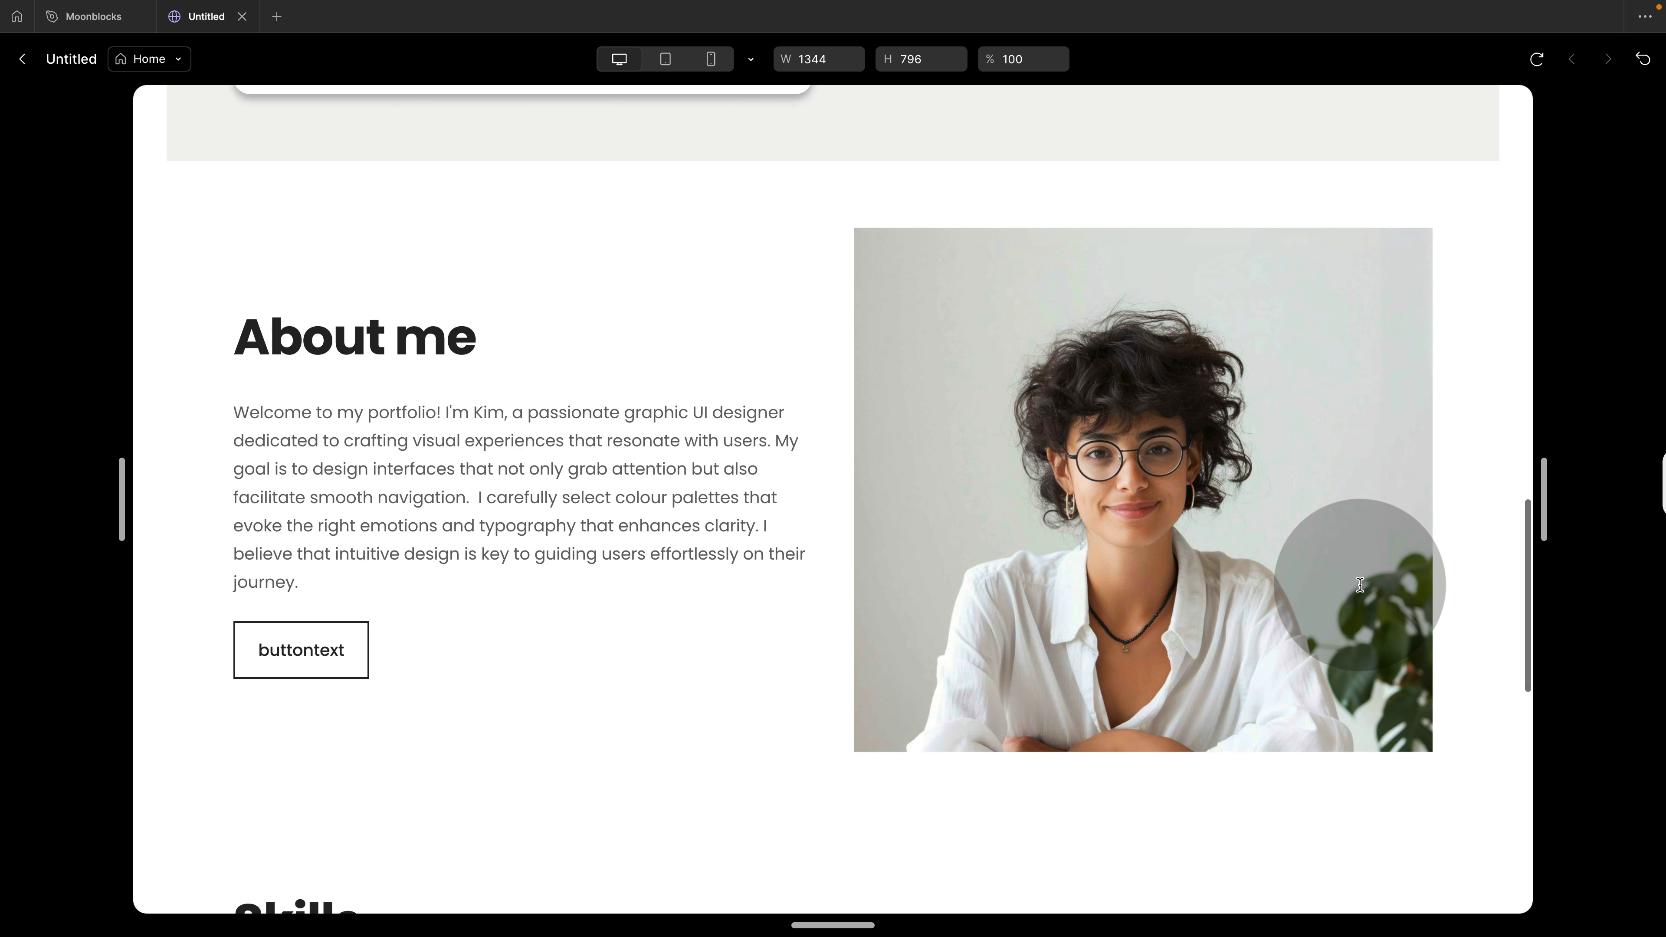
pyautogui.scroll(10, 1357, 586)
pyautogui.moveTo(1543, 521); pyautogui.dragTo(1446, 524)
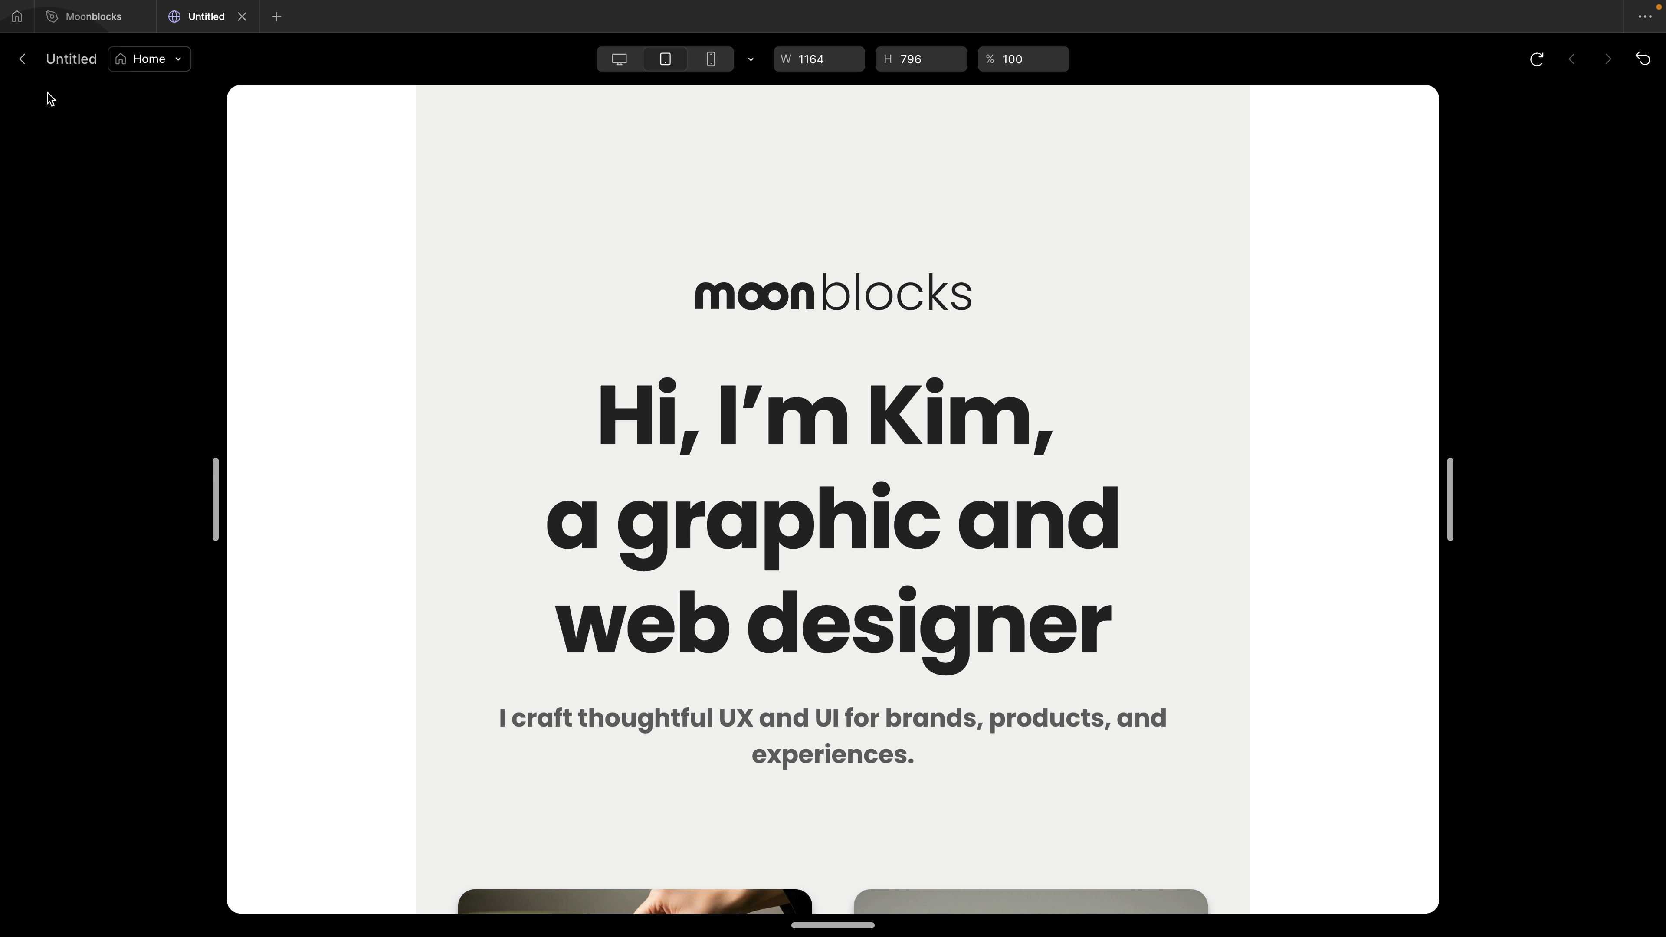
pyautogui.click(26, 59)
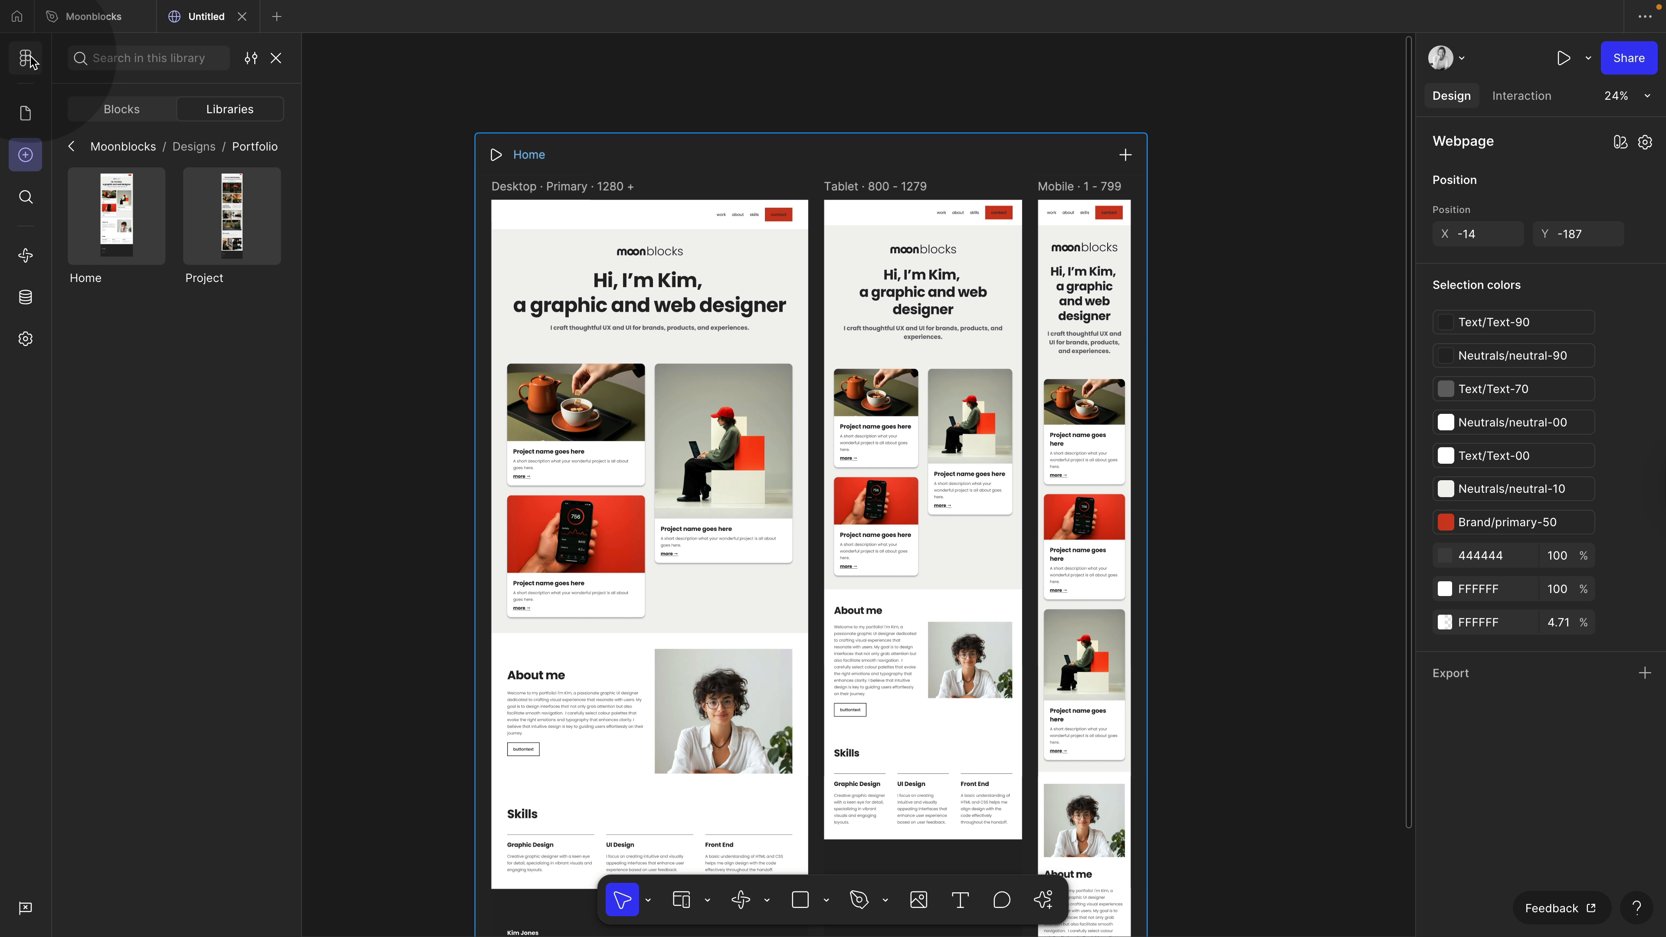
# Step: Set the width of the Home design block inside the primary Desktop frame to fill its container
pyautogui.click(368, 133)
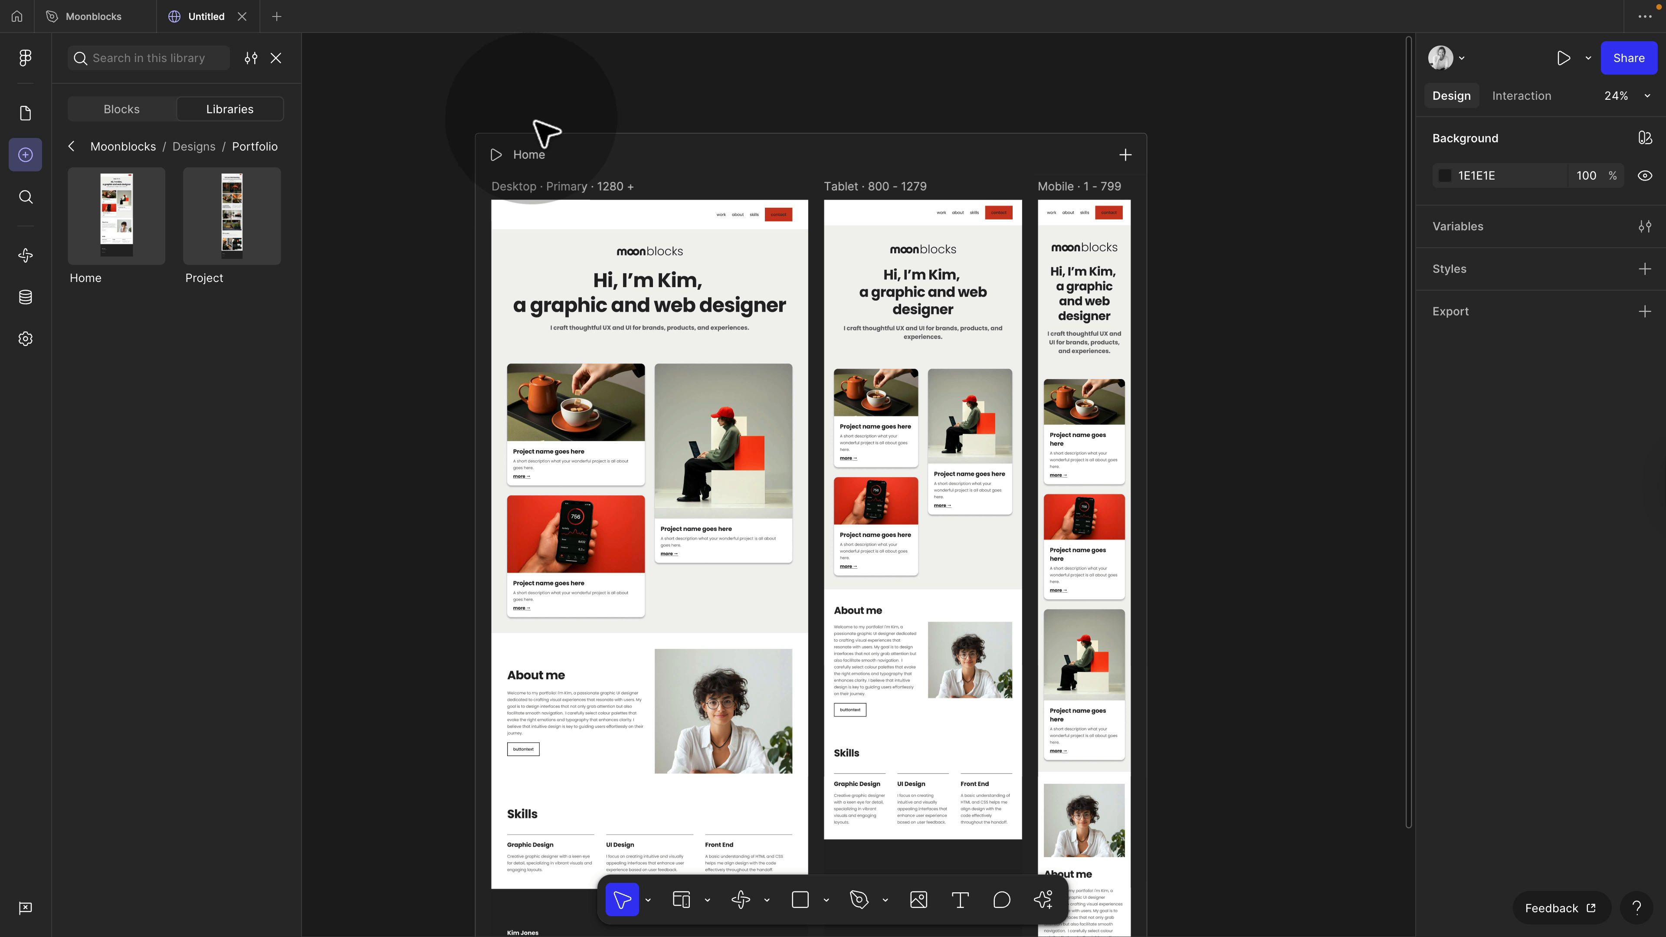
pyautogui.click(518, 189)
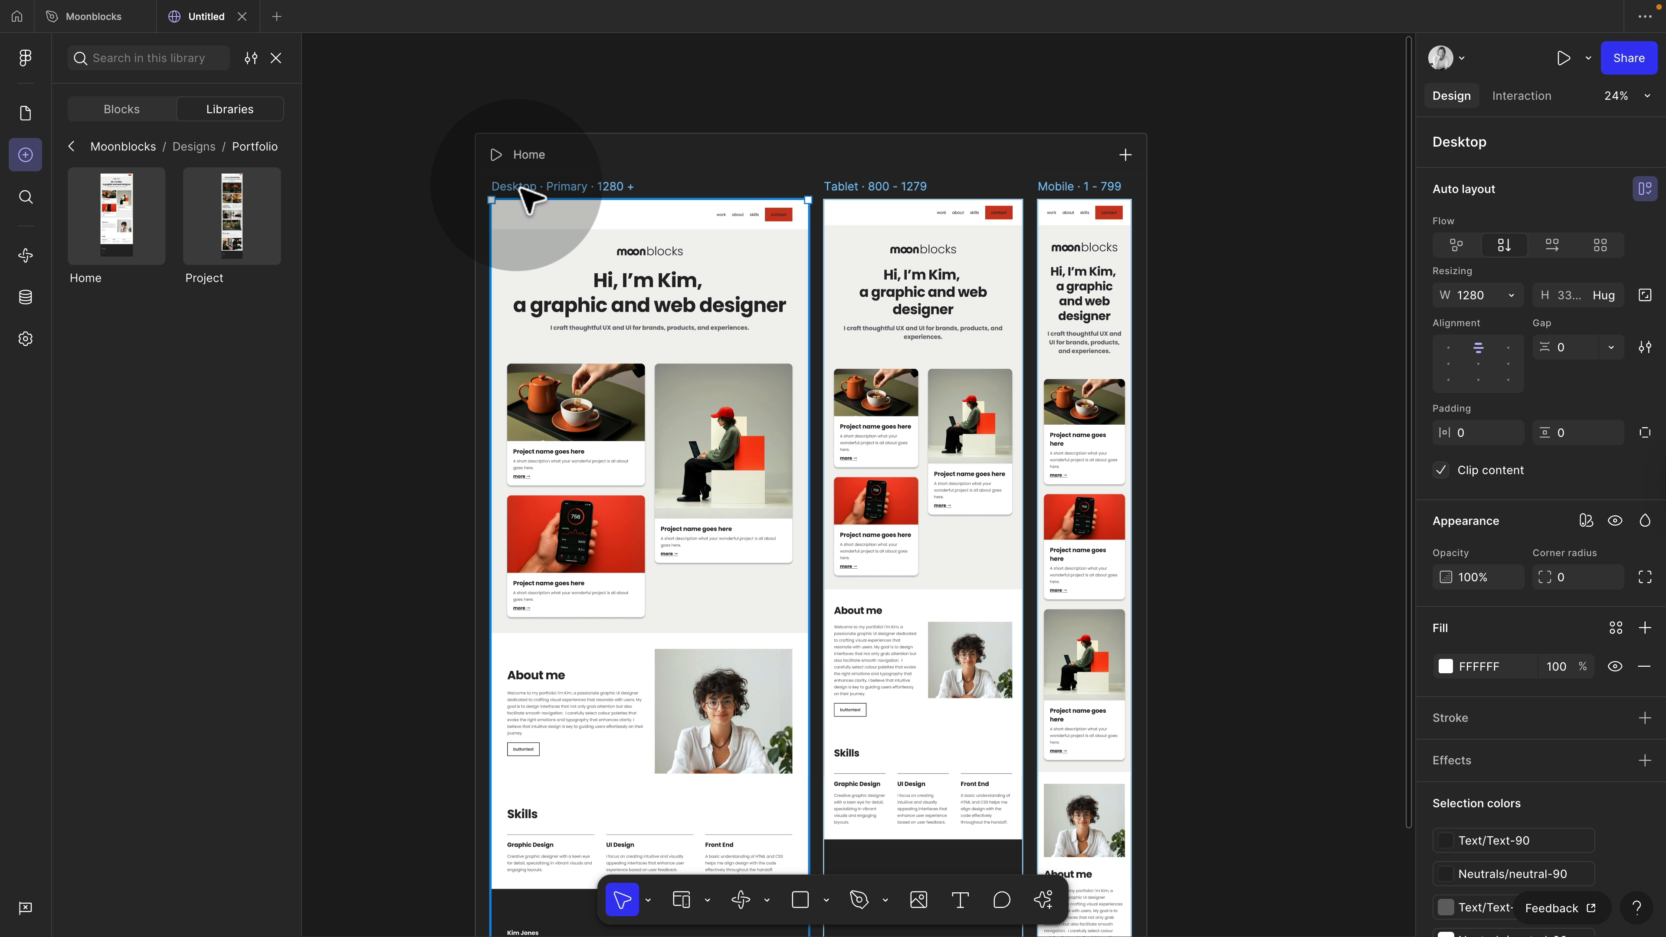
pyautogui.press('Return')
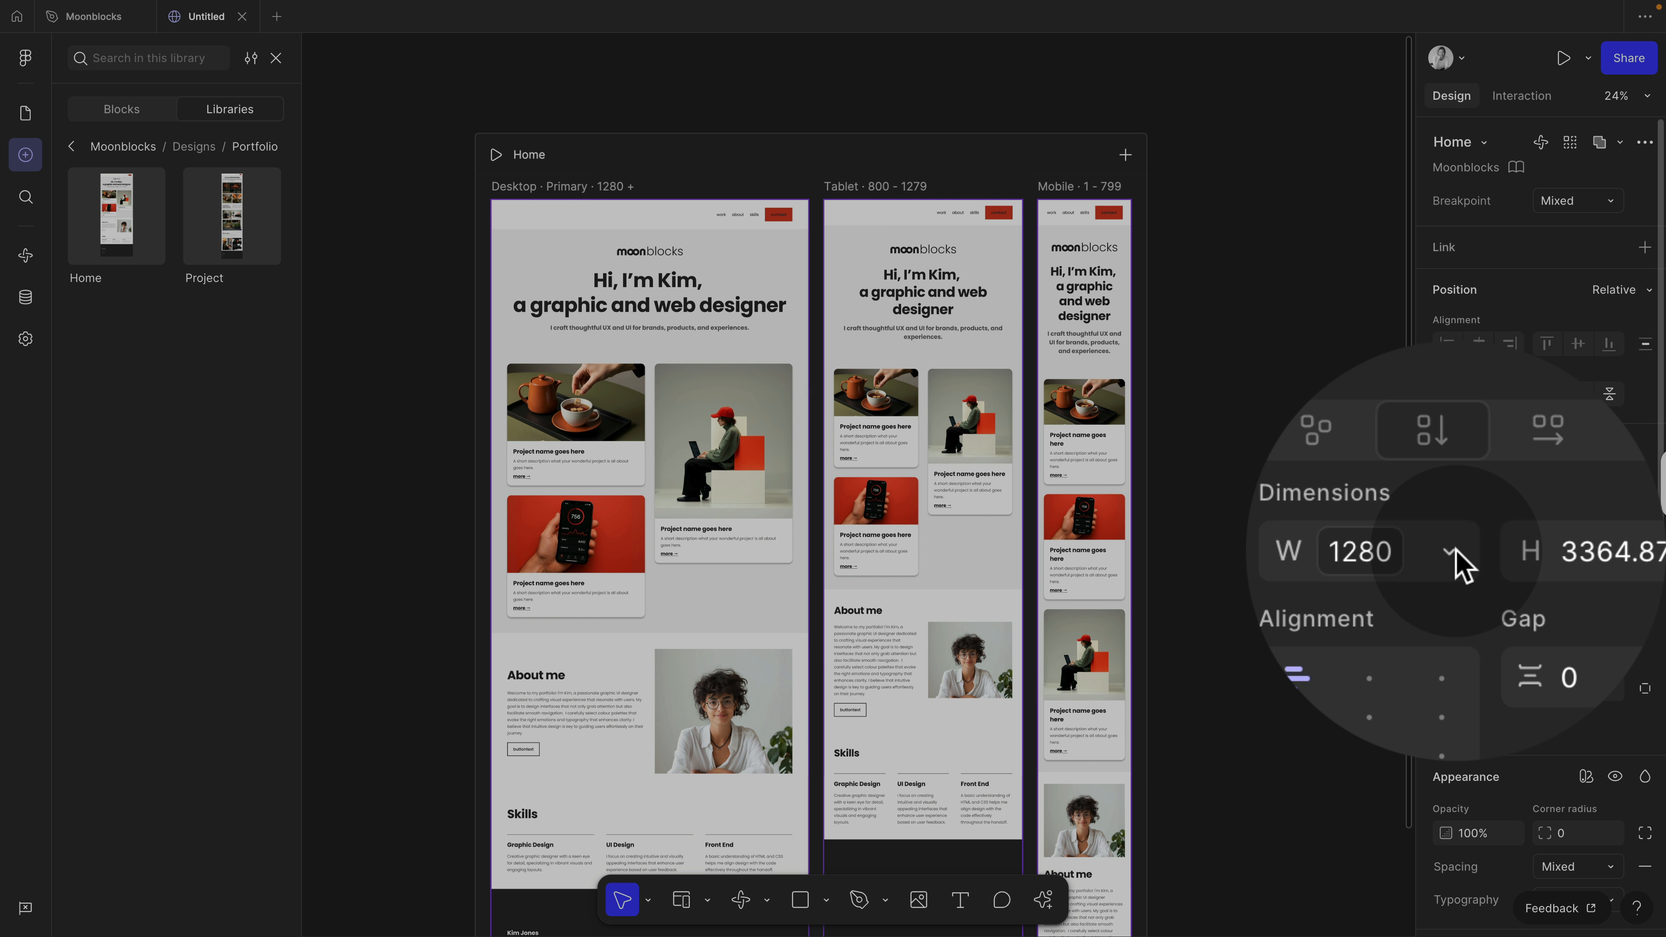
pyautogui.click(1455, 551)
pyautogui.click(1458, 556)
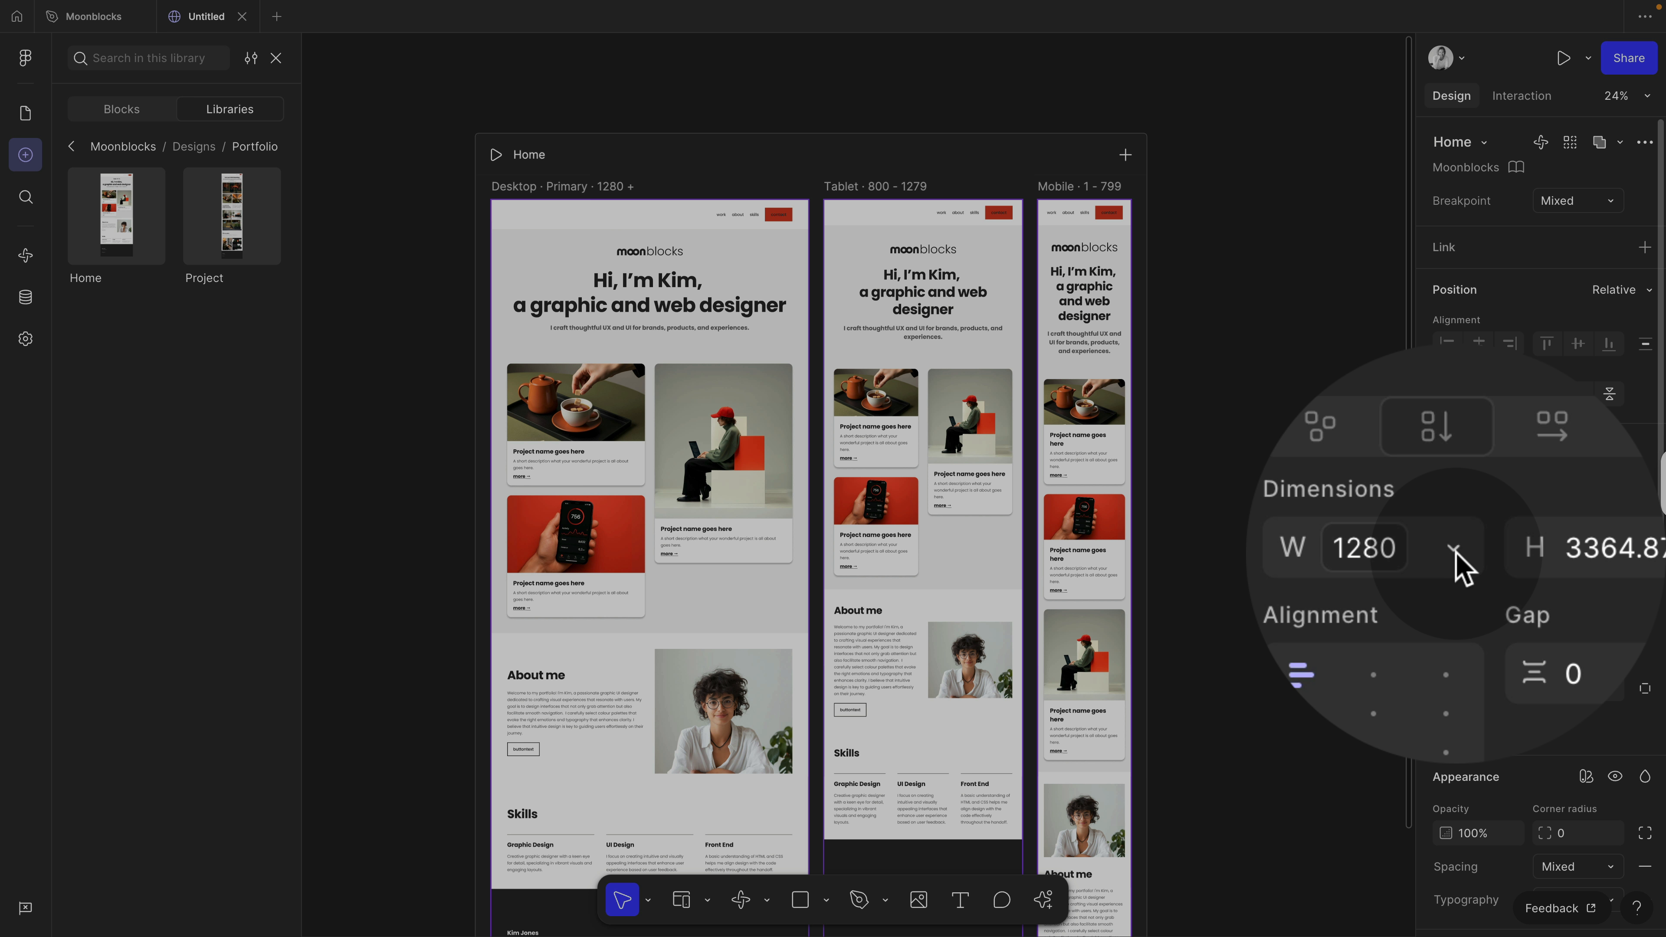
pyautogui.click(1455, 553)
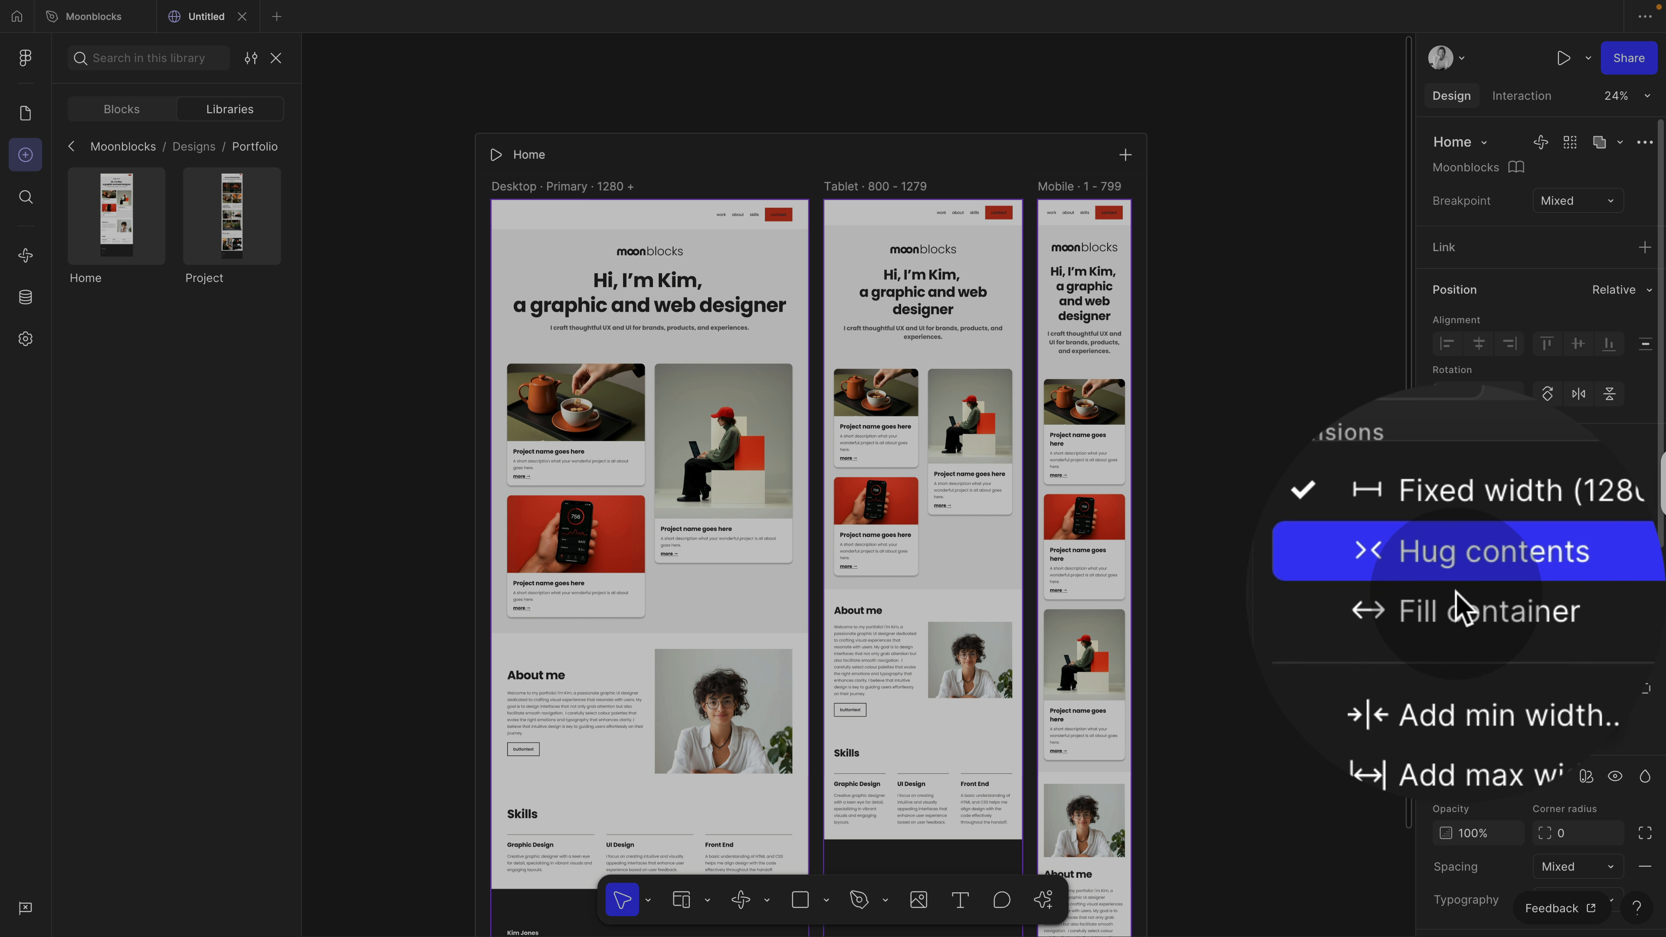
pyautogui.click(1514, 609)
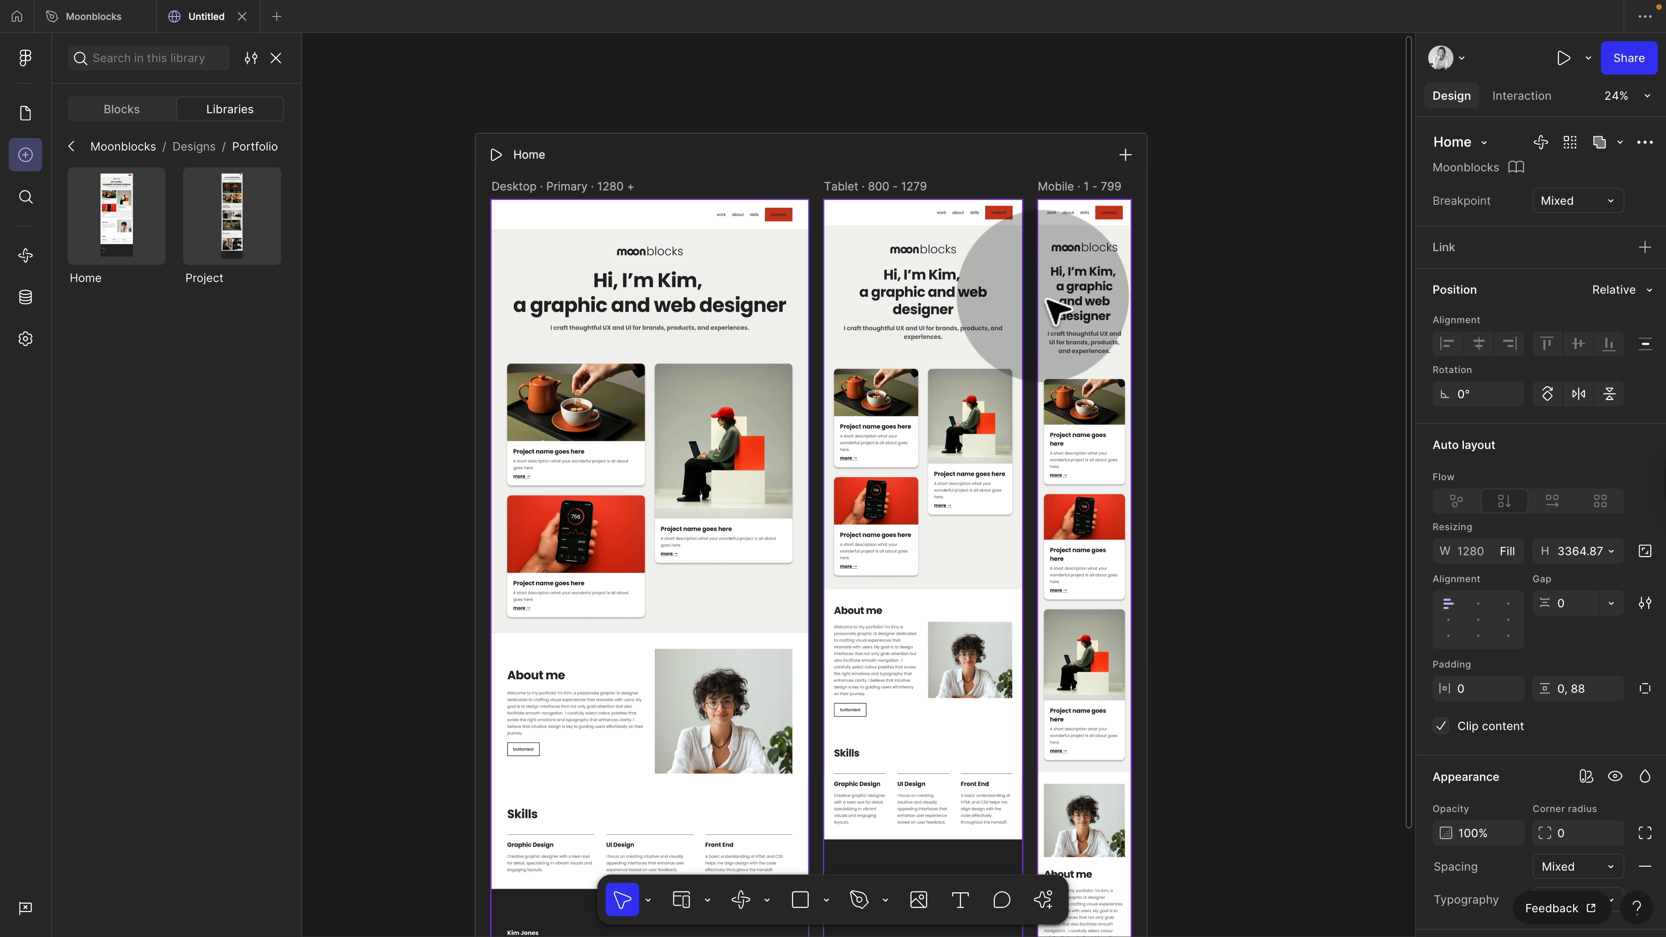
# Step: Preview the Home page again, widen the preview to 1444, check the whole page, and return to the canvas
pyautogui.click(496, 155)
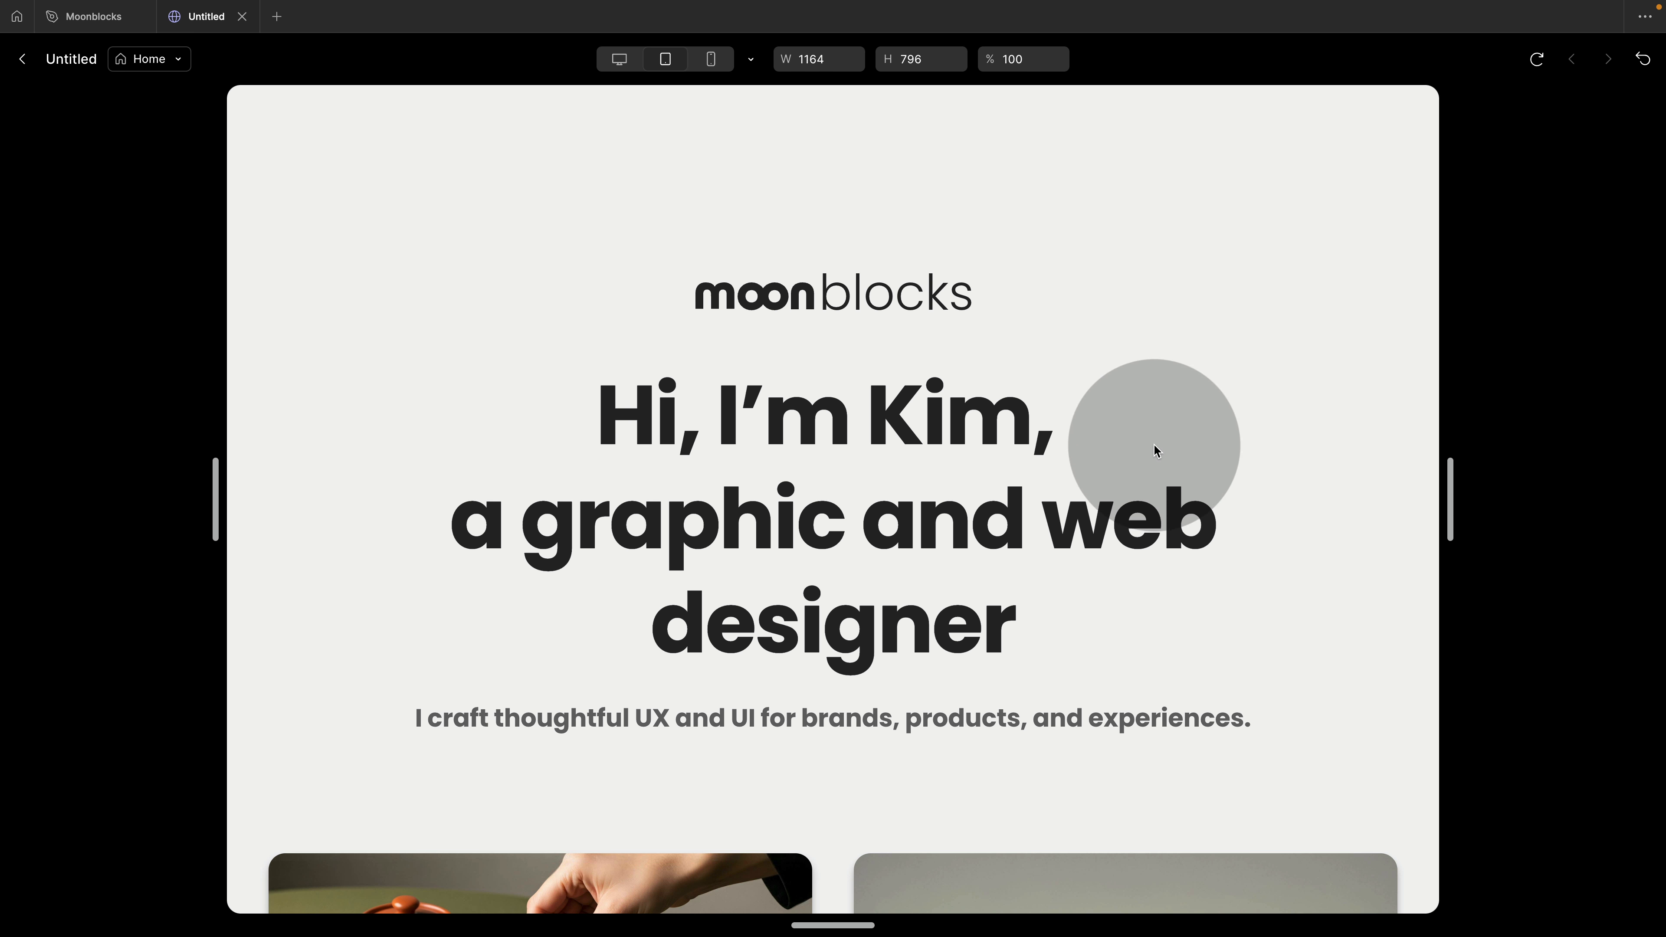
pyautogui.moveTo(1457, 511); pyautogui.dragTo(1588, 482)
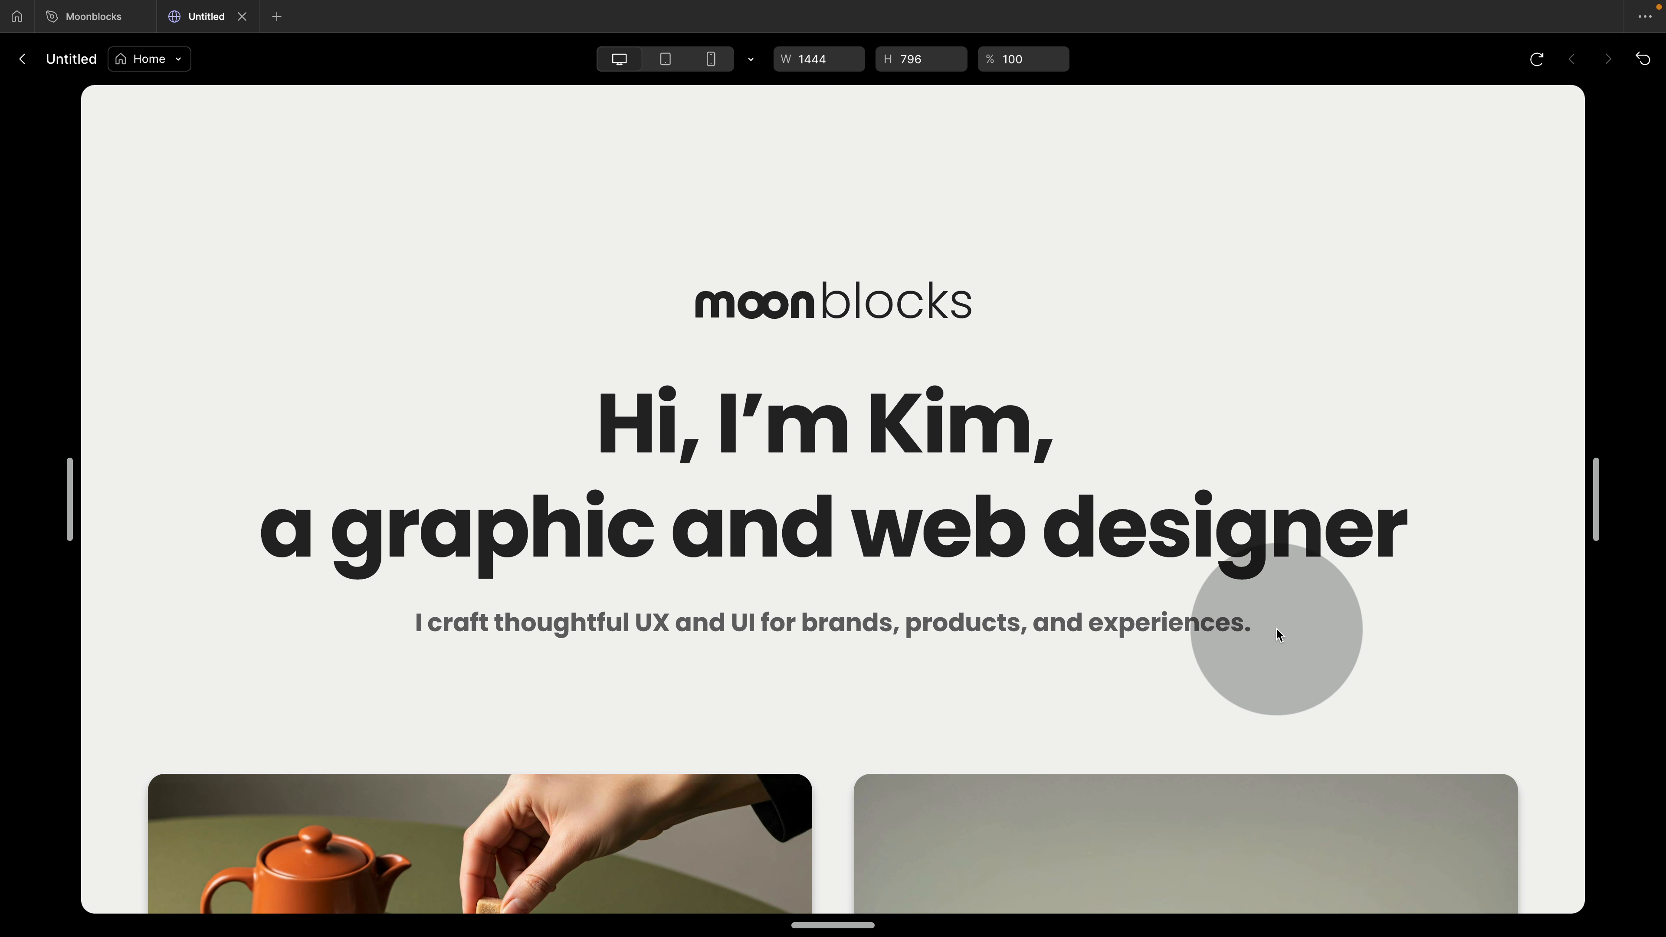
pyautogui.scroll(-20, 1276, 628)
pyautogui.scroll(20, 1277, 629)
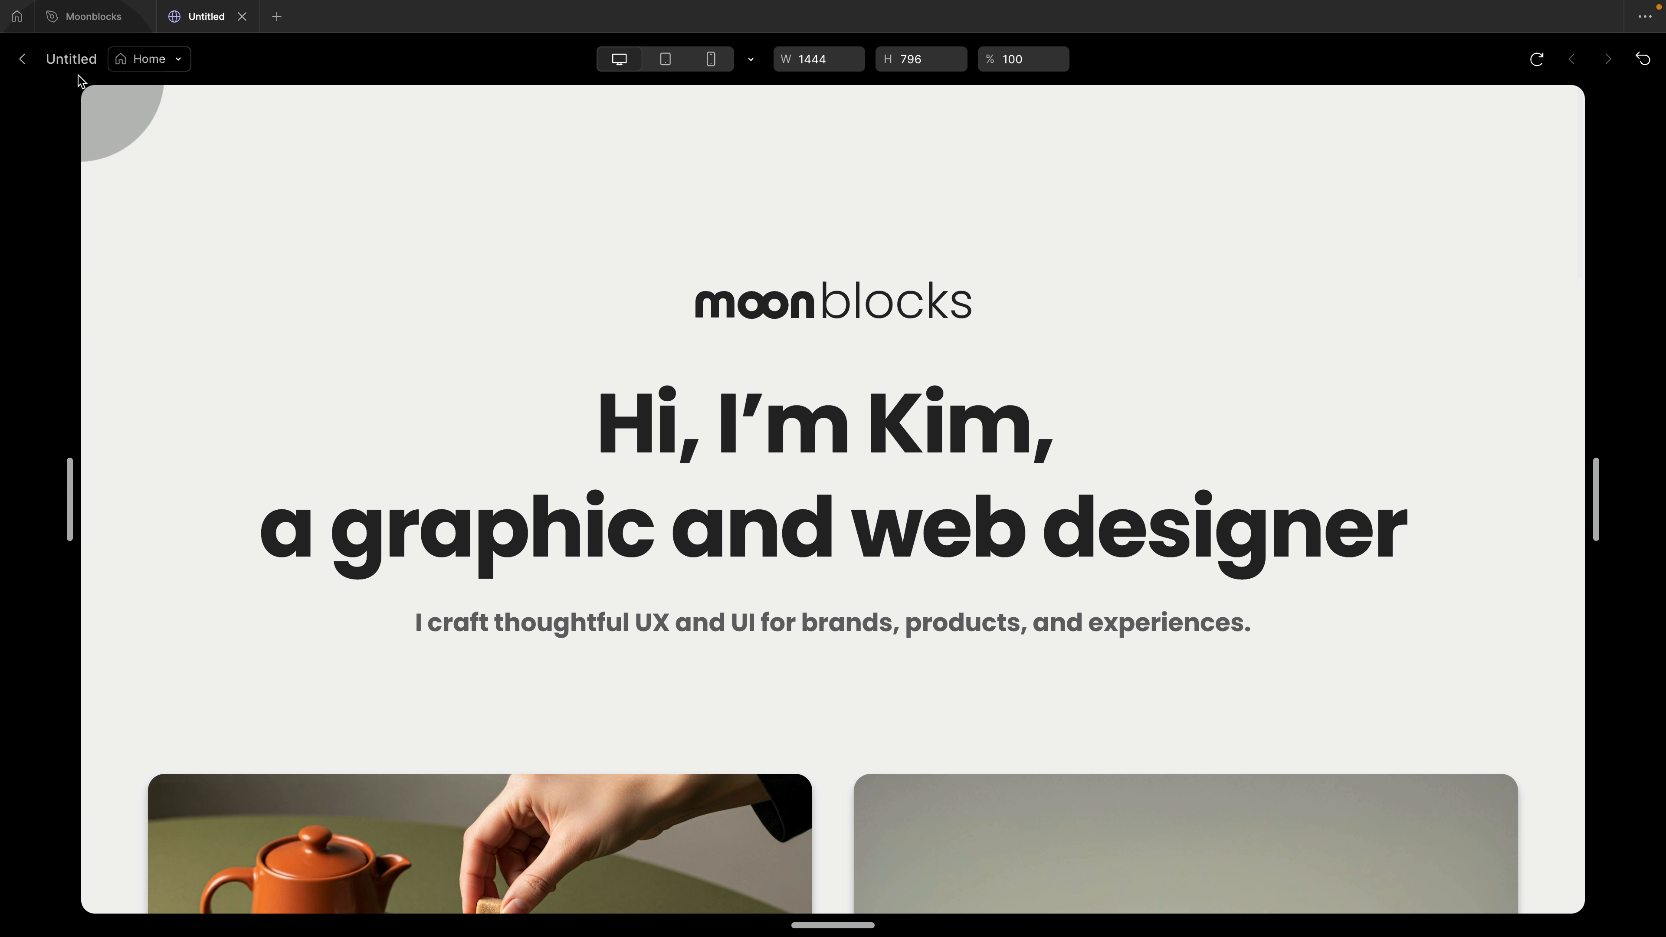
pyautogui.click(23, 61)
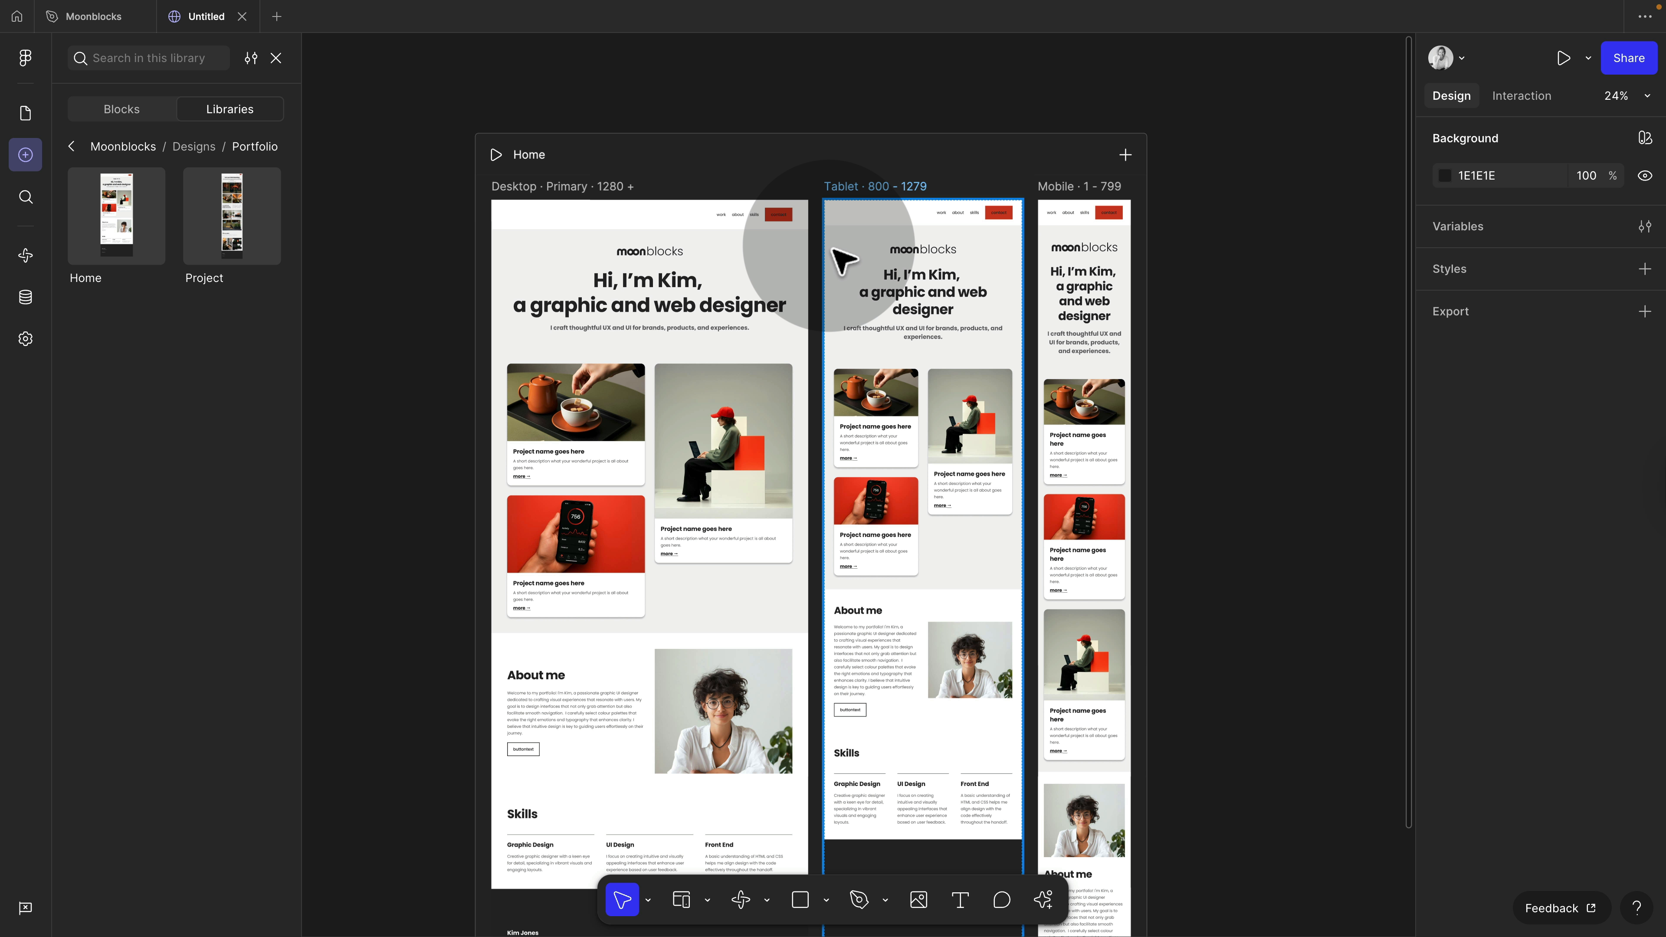
# Step: Replace the large hero heading on the Desktop layout with "Hello this is my portfolio"
pyautogui.click(707, 314)
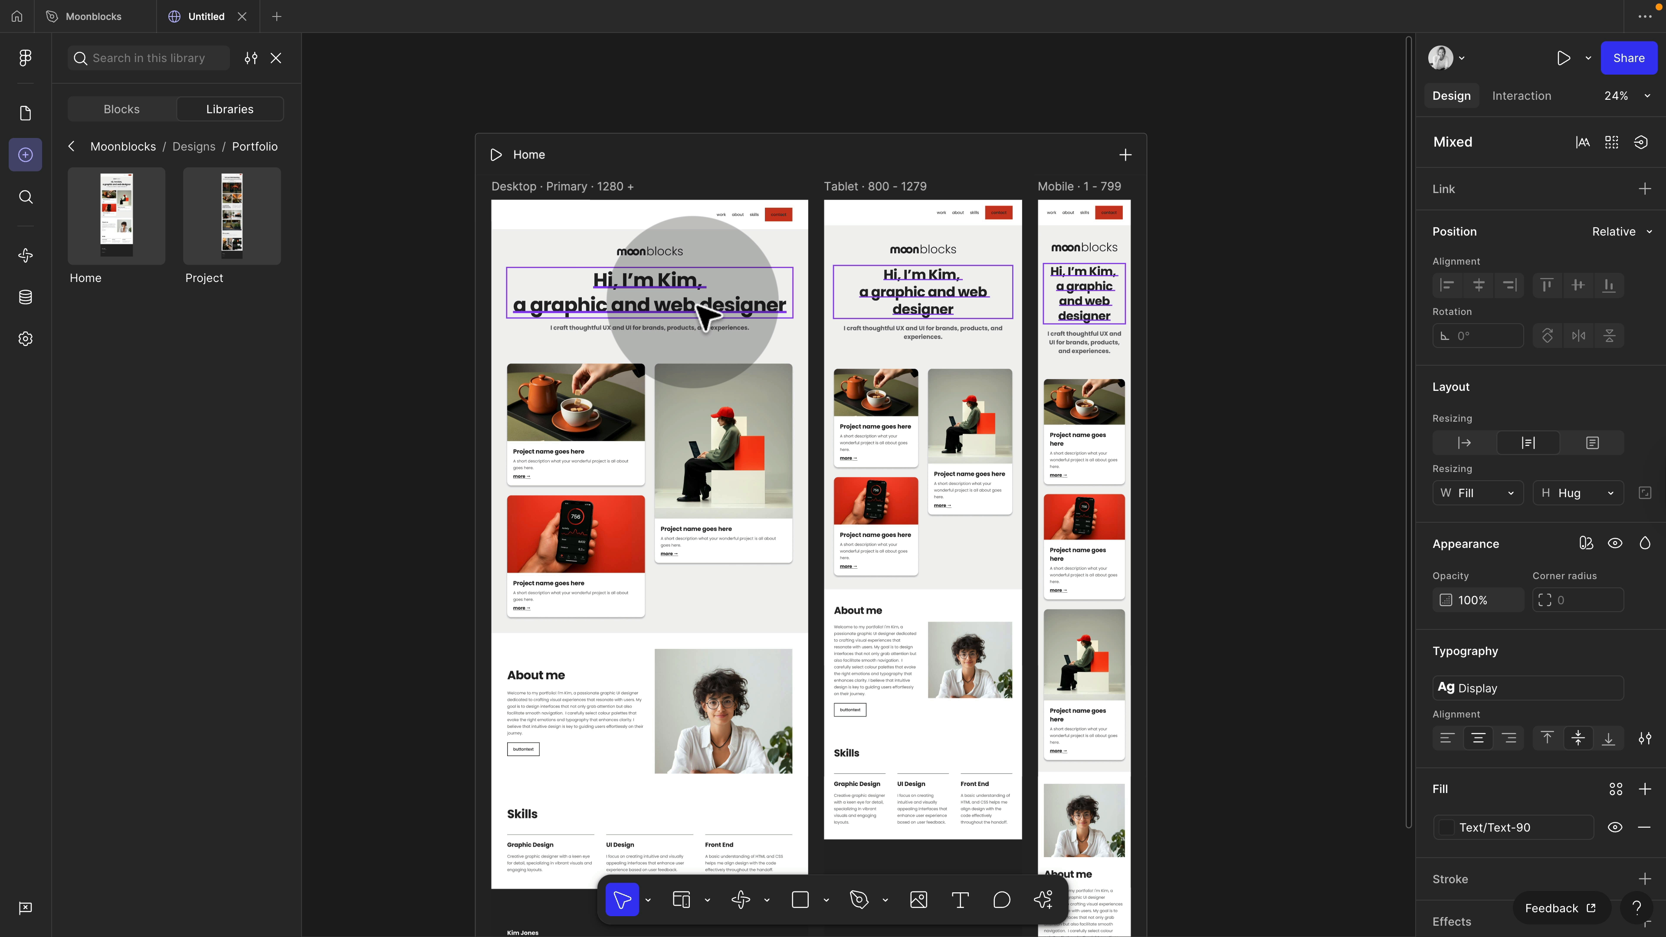
pyautogui.doubleClick(695, 304)
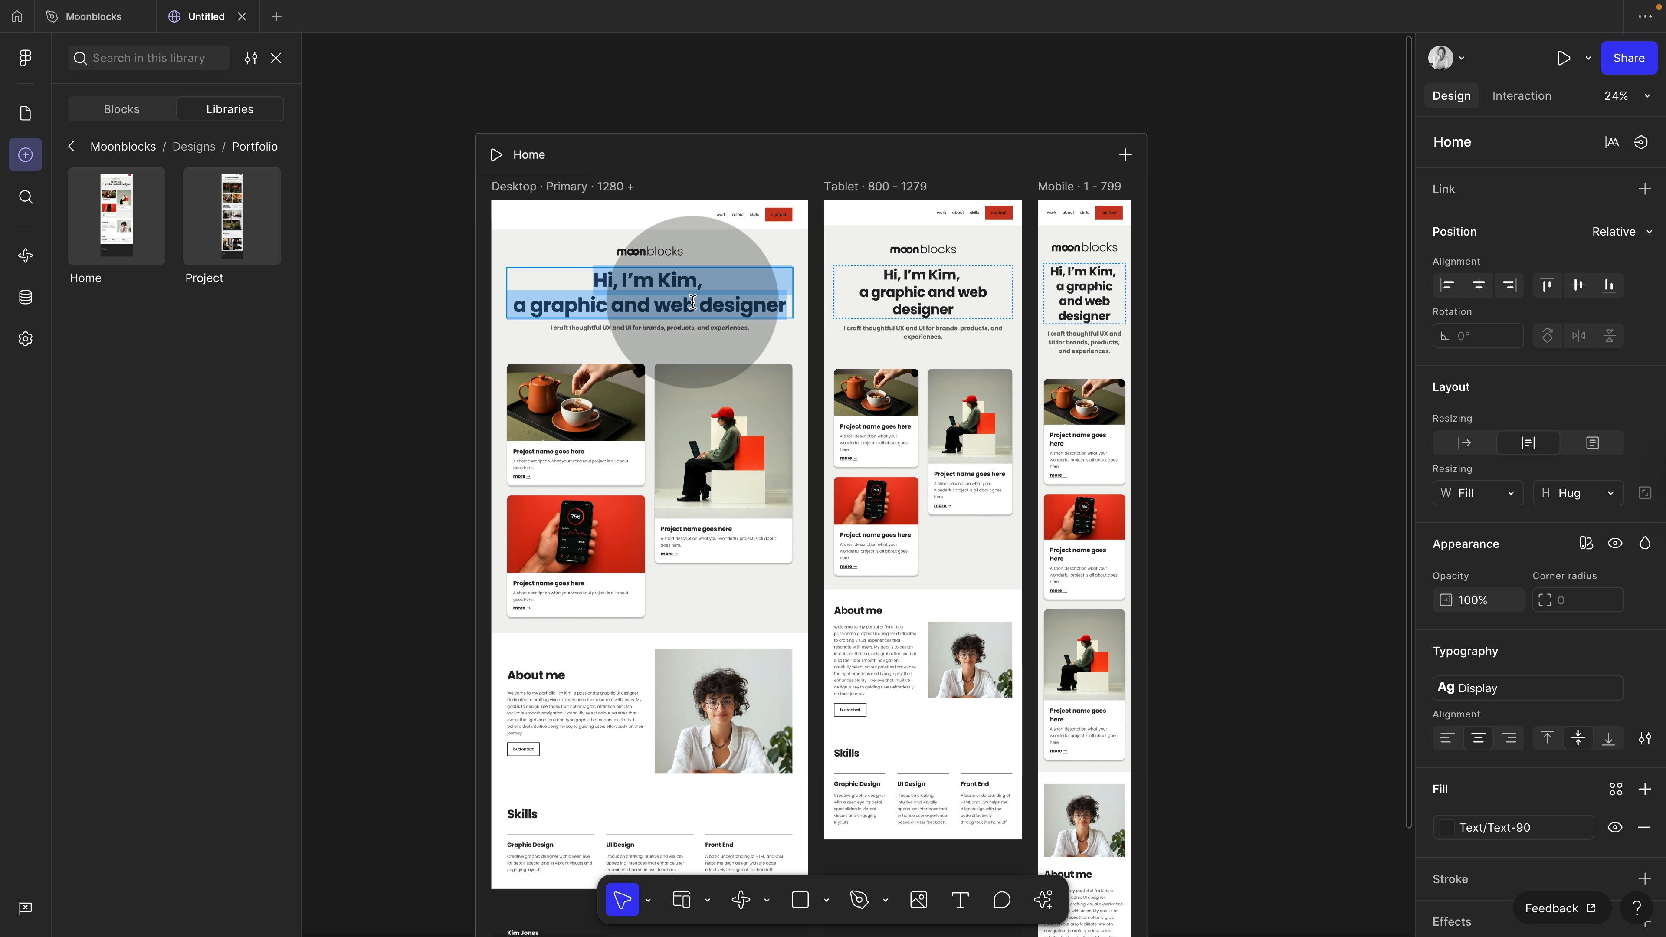
pyautogui.write('Hell')
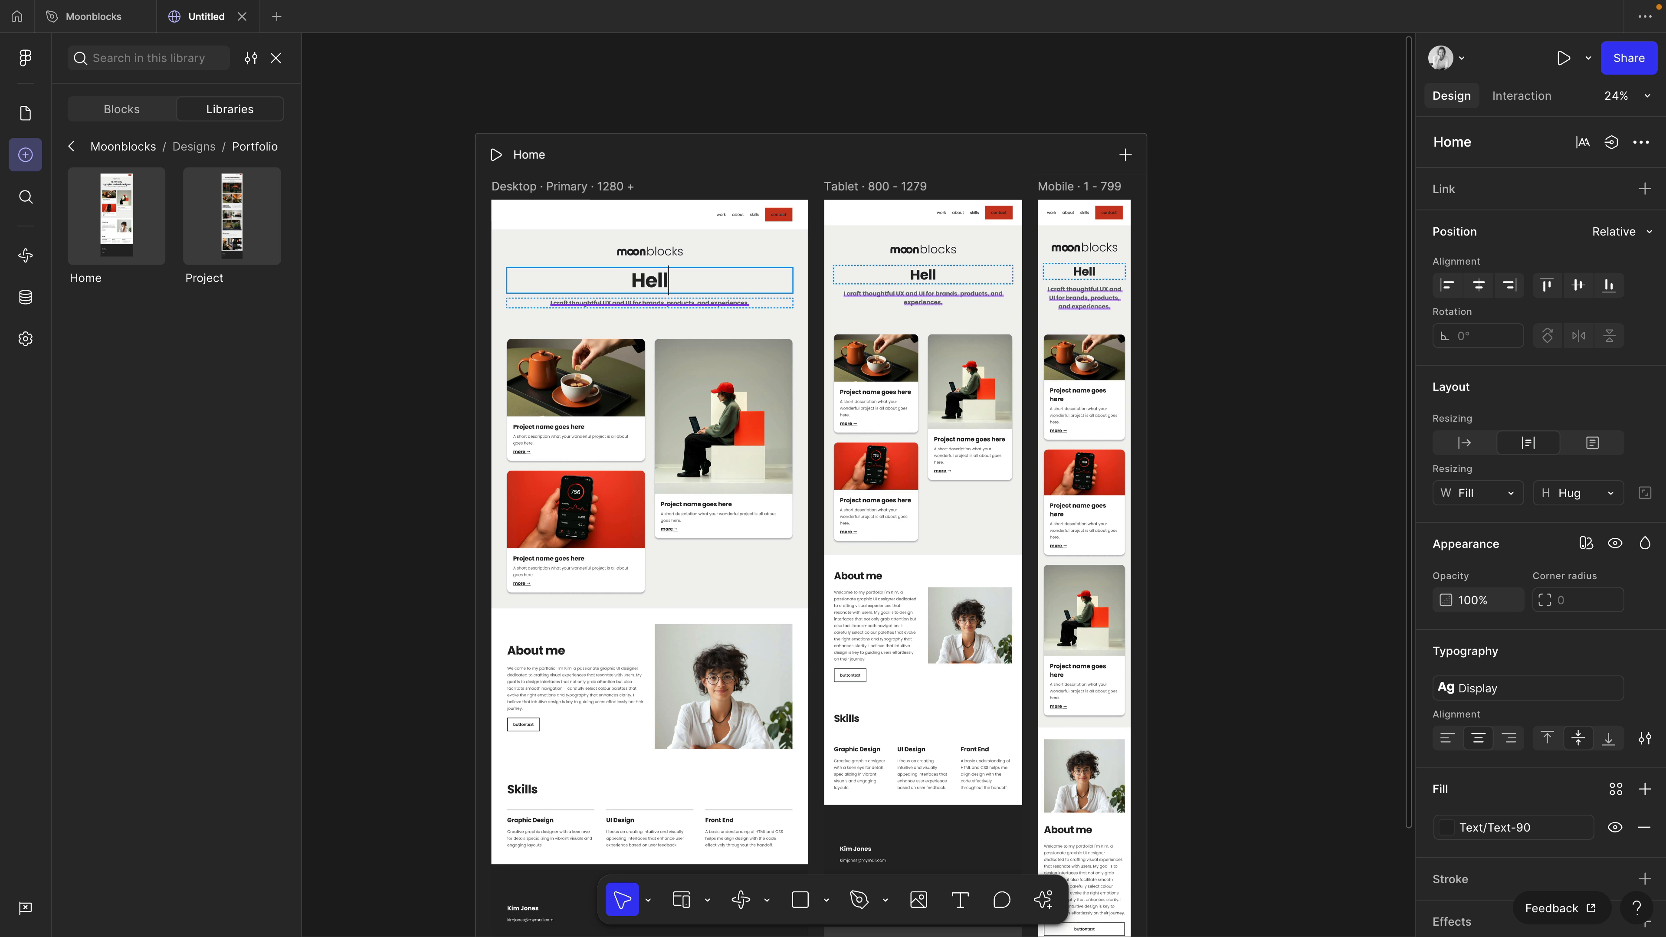
pyautogui.write('o this is my portfolio')
pyautogui.click(438, 307)
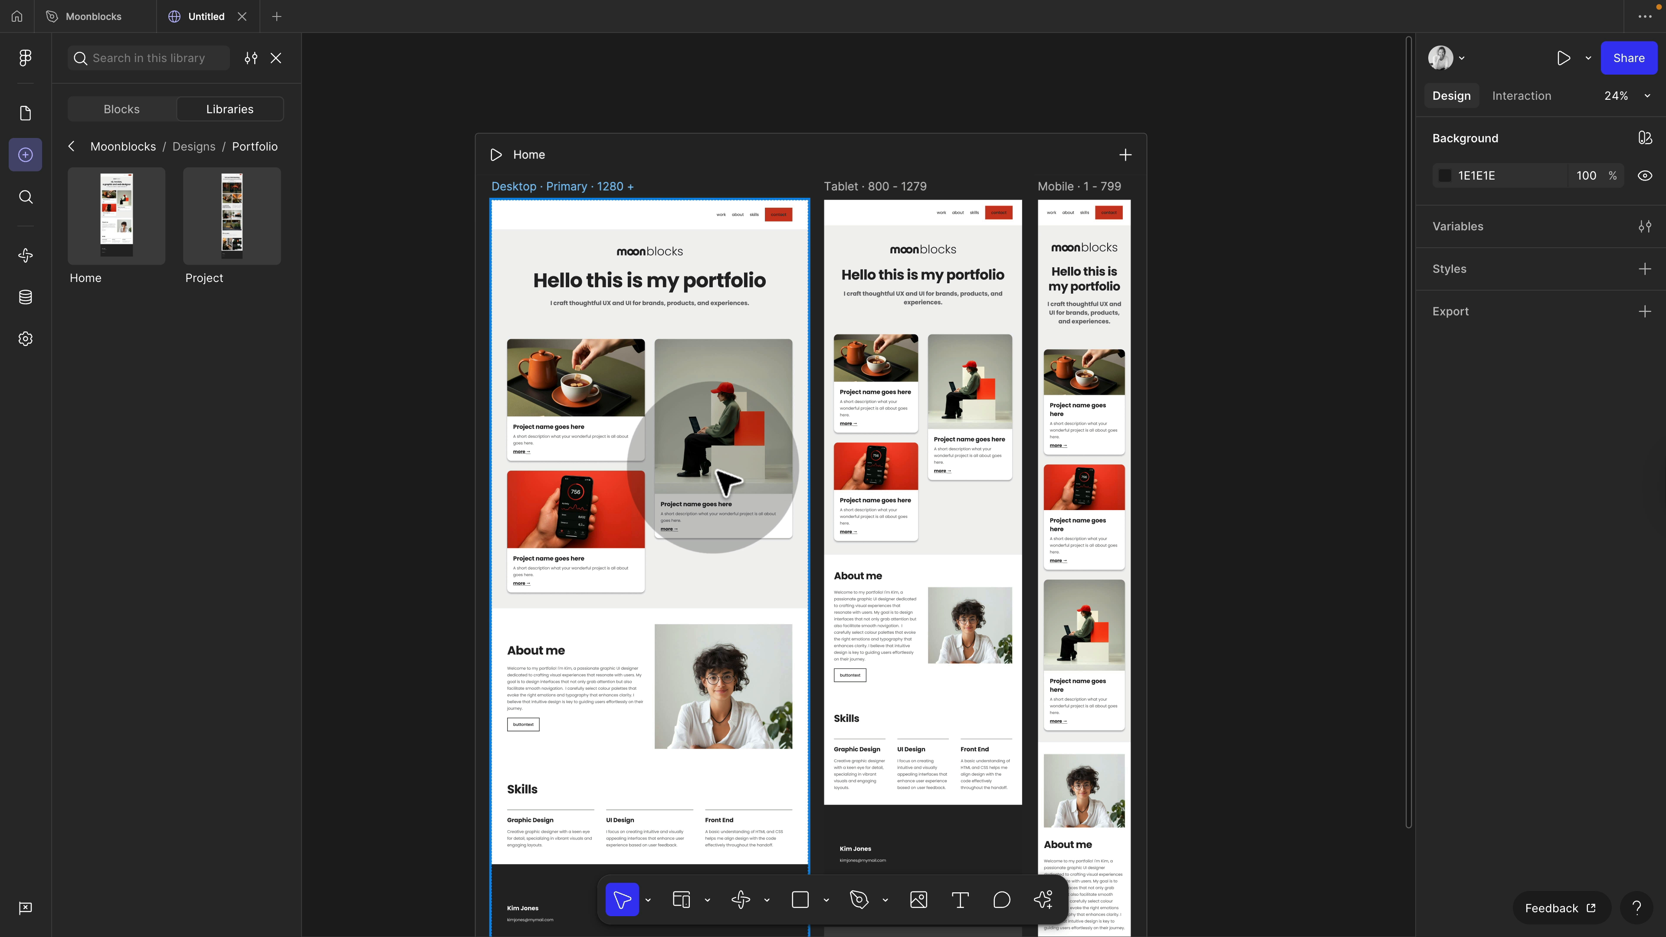
# Step: Replace the teapot picture in the first project card with image-4.jpg from the cafe folder
pyautogui.keyDown('super'); pyautogui.click(703, 467); pyautogui.keyUp('super')
pyautogui.keyDown('super'); pyautogui.click(615, 404); pyautogui.keyUp('super')
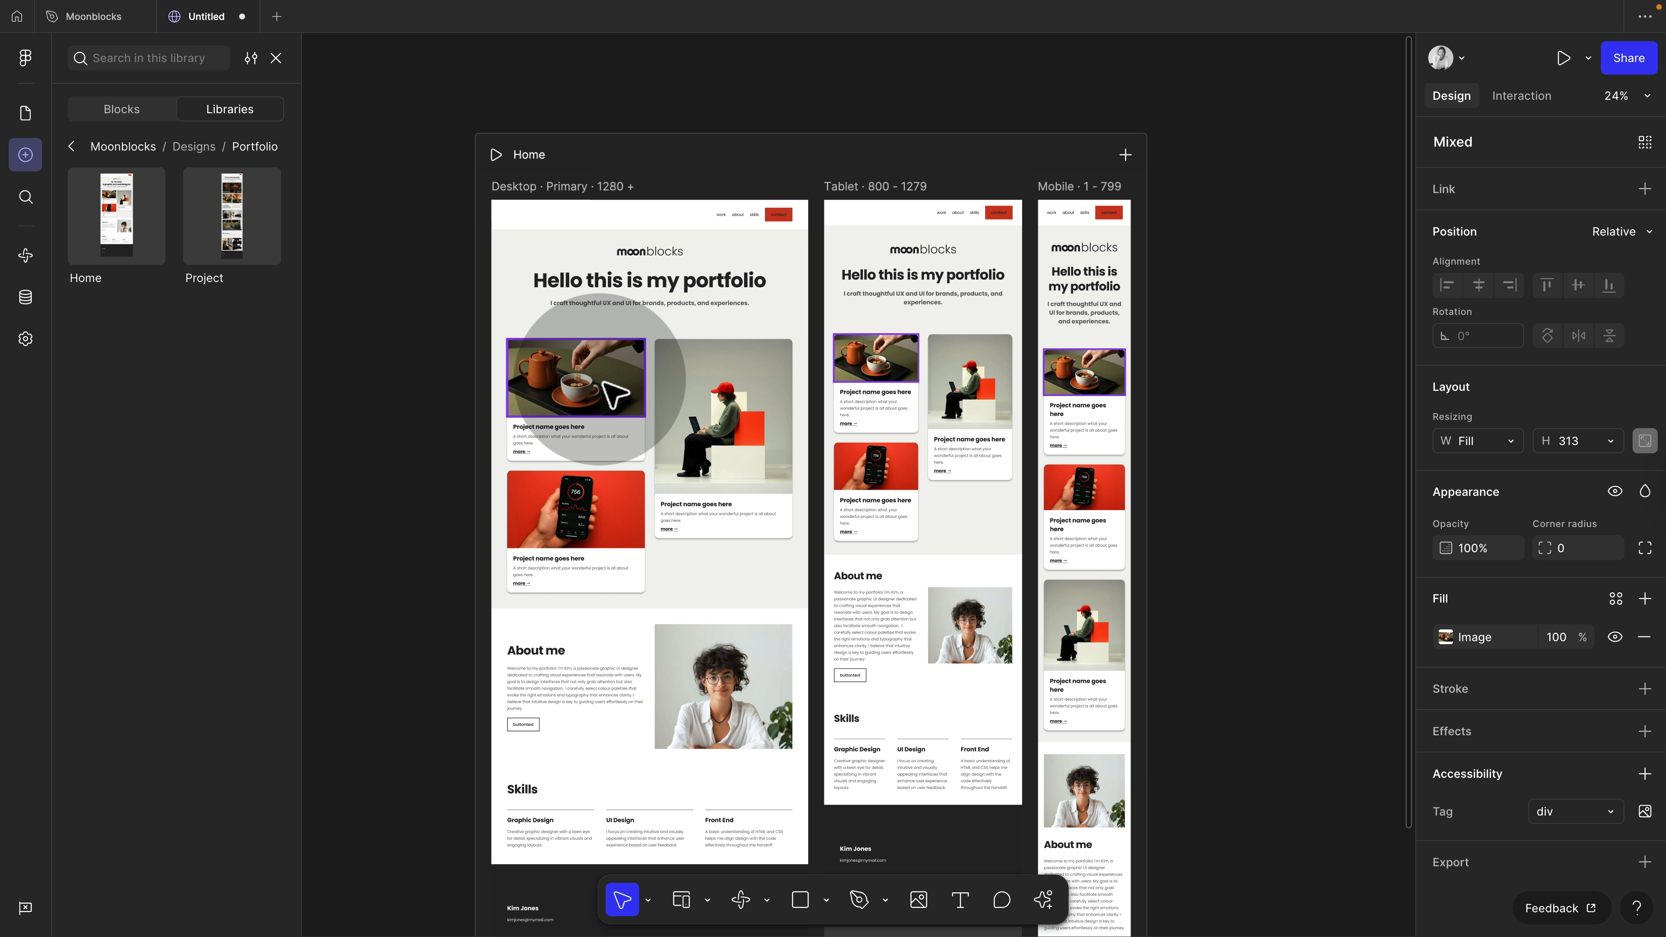
pyautogui.click(1446, 636)
pyautogui.click(1283, 517)
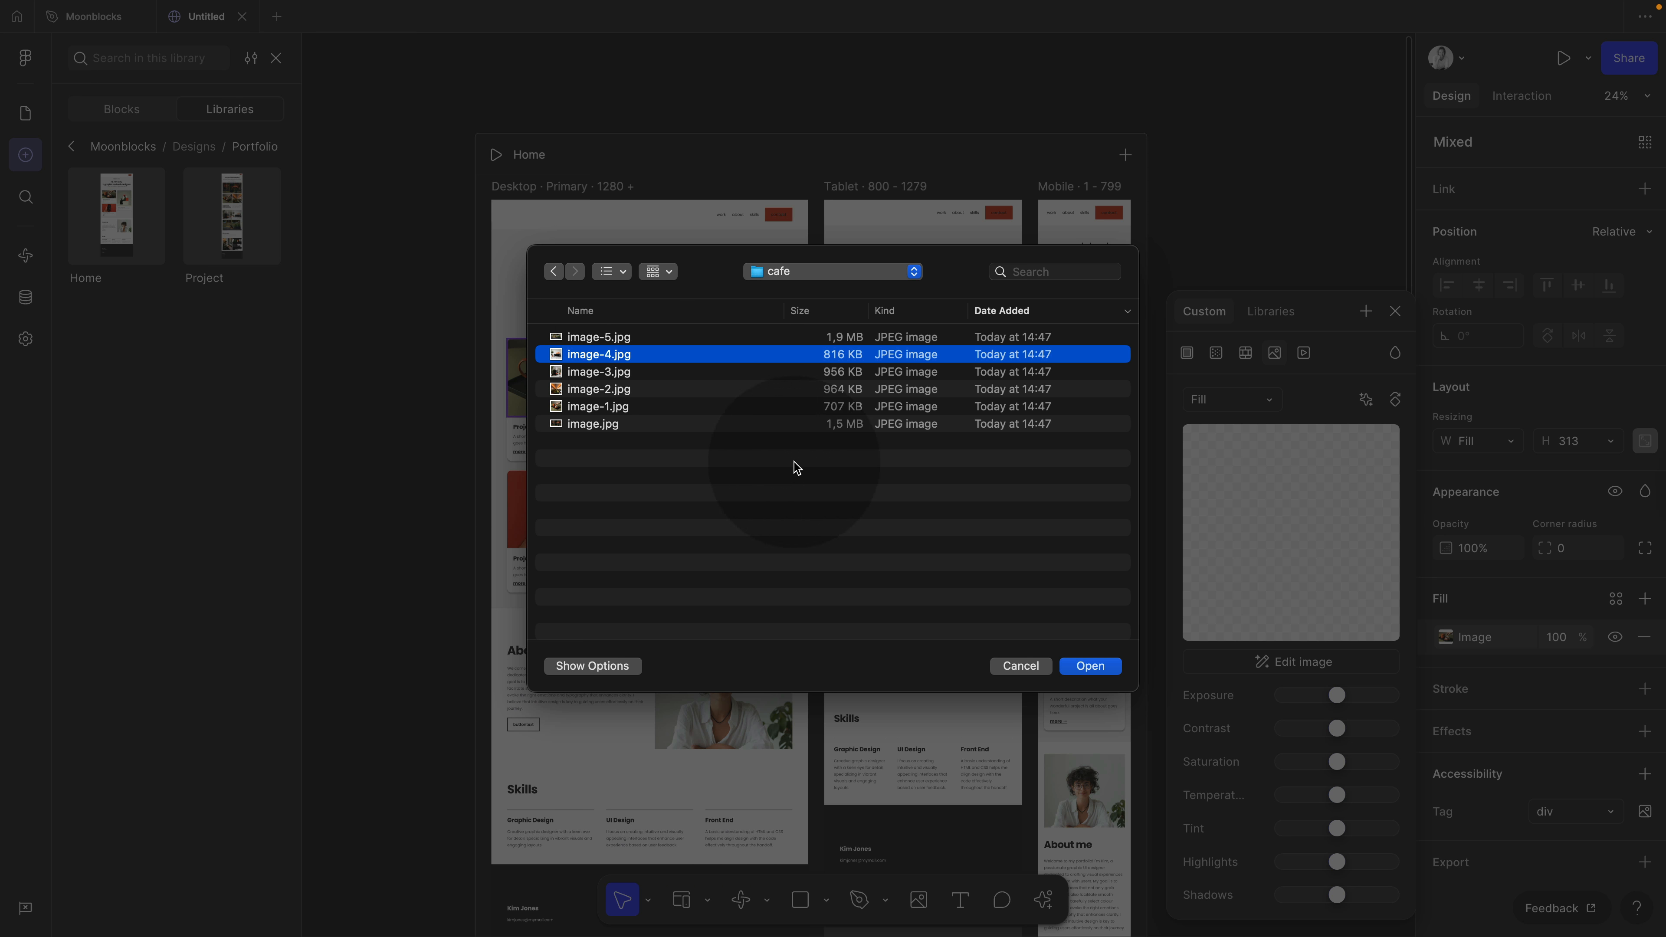
pyautogui.click(1087, 662)
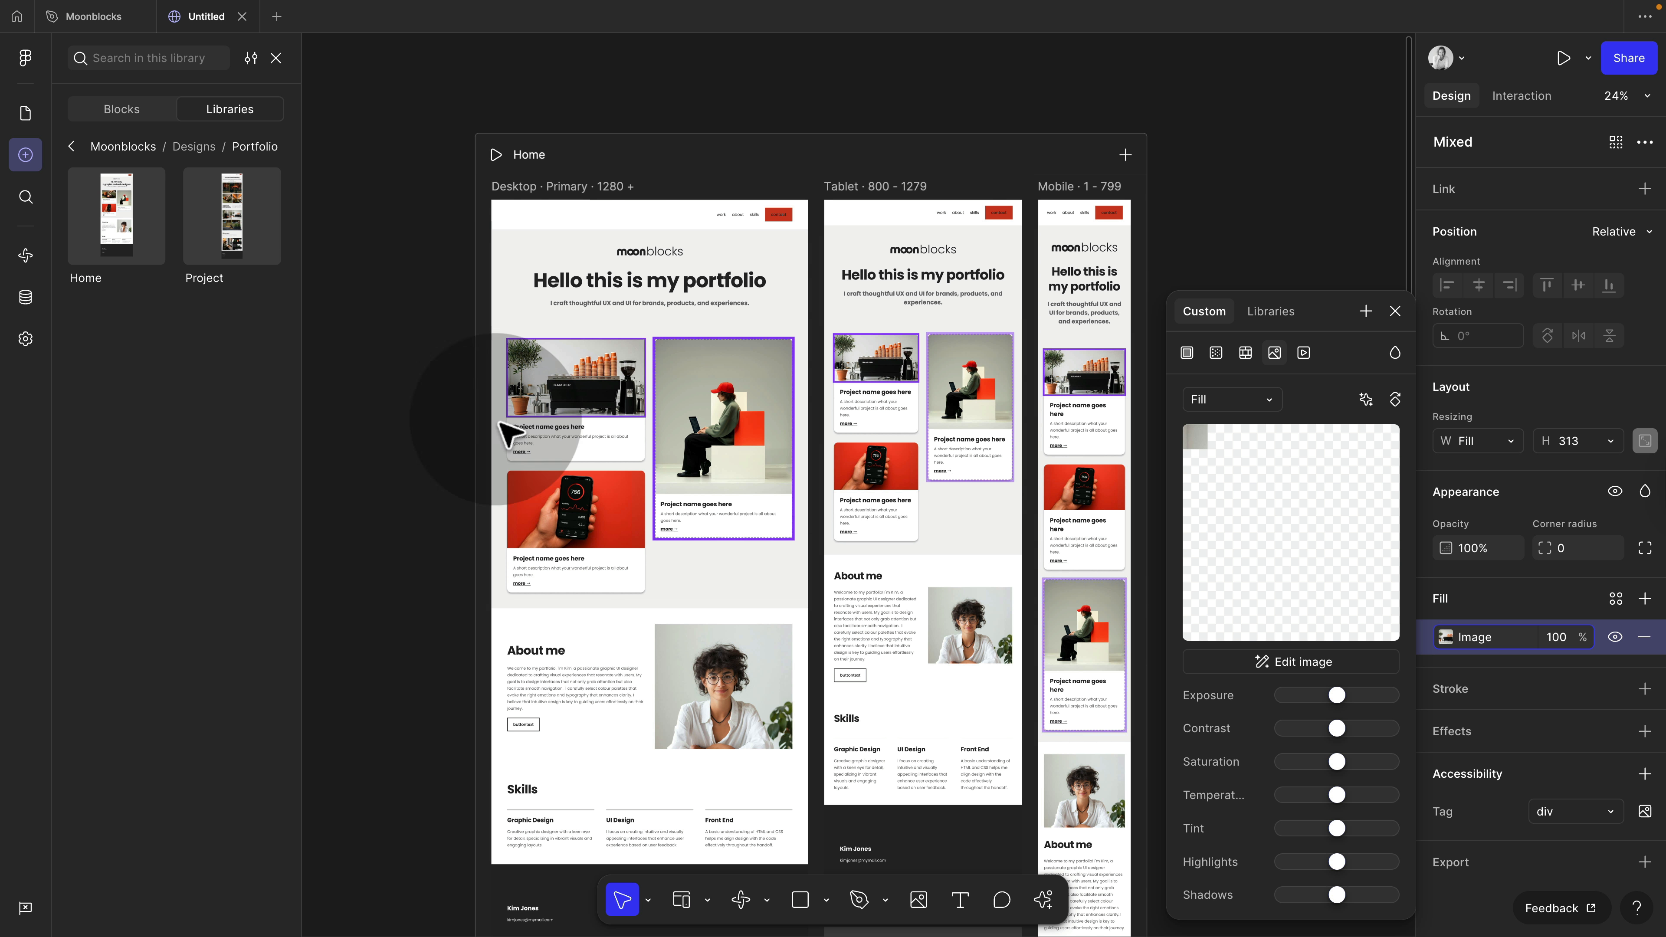
pyautogui.click(391, 417)
# Step: Add a new webpage on the canvas beside the Home page and name it /cafe
pyautogui.scroll(-2, 499, 459)
pyautogui.click(618, 466)
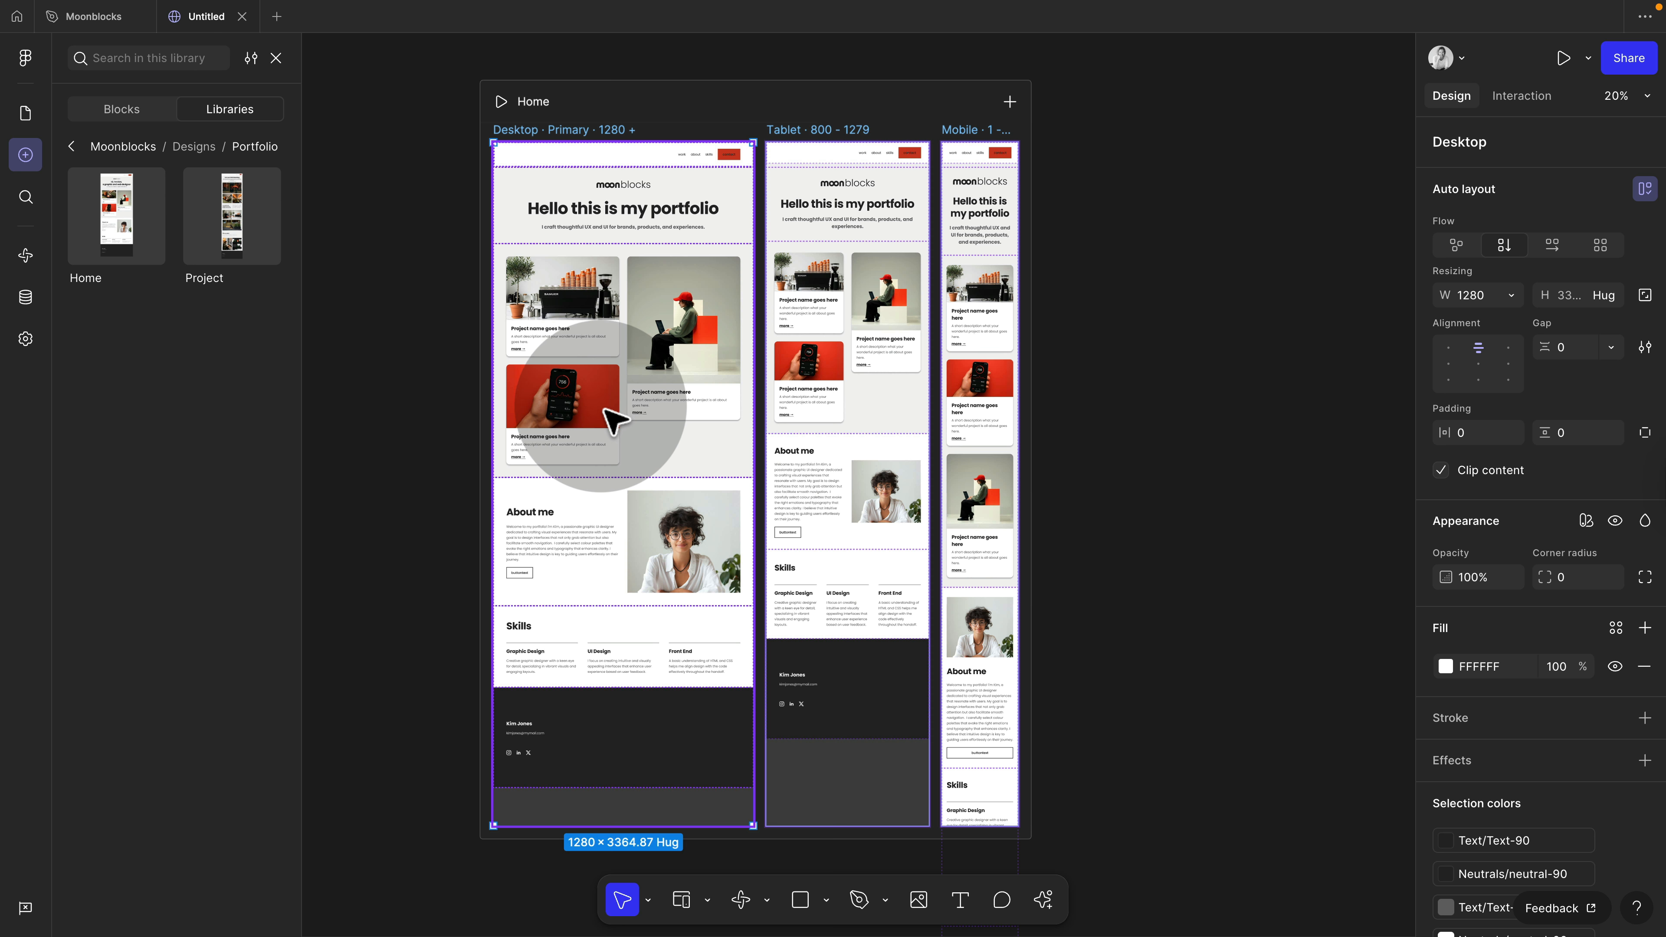
pyautogui.scroll(-4, 615, 447)
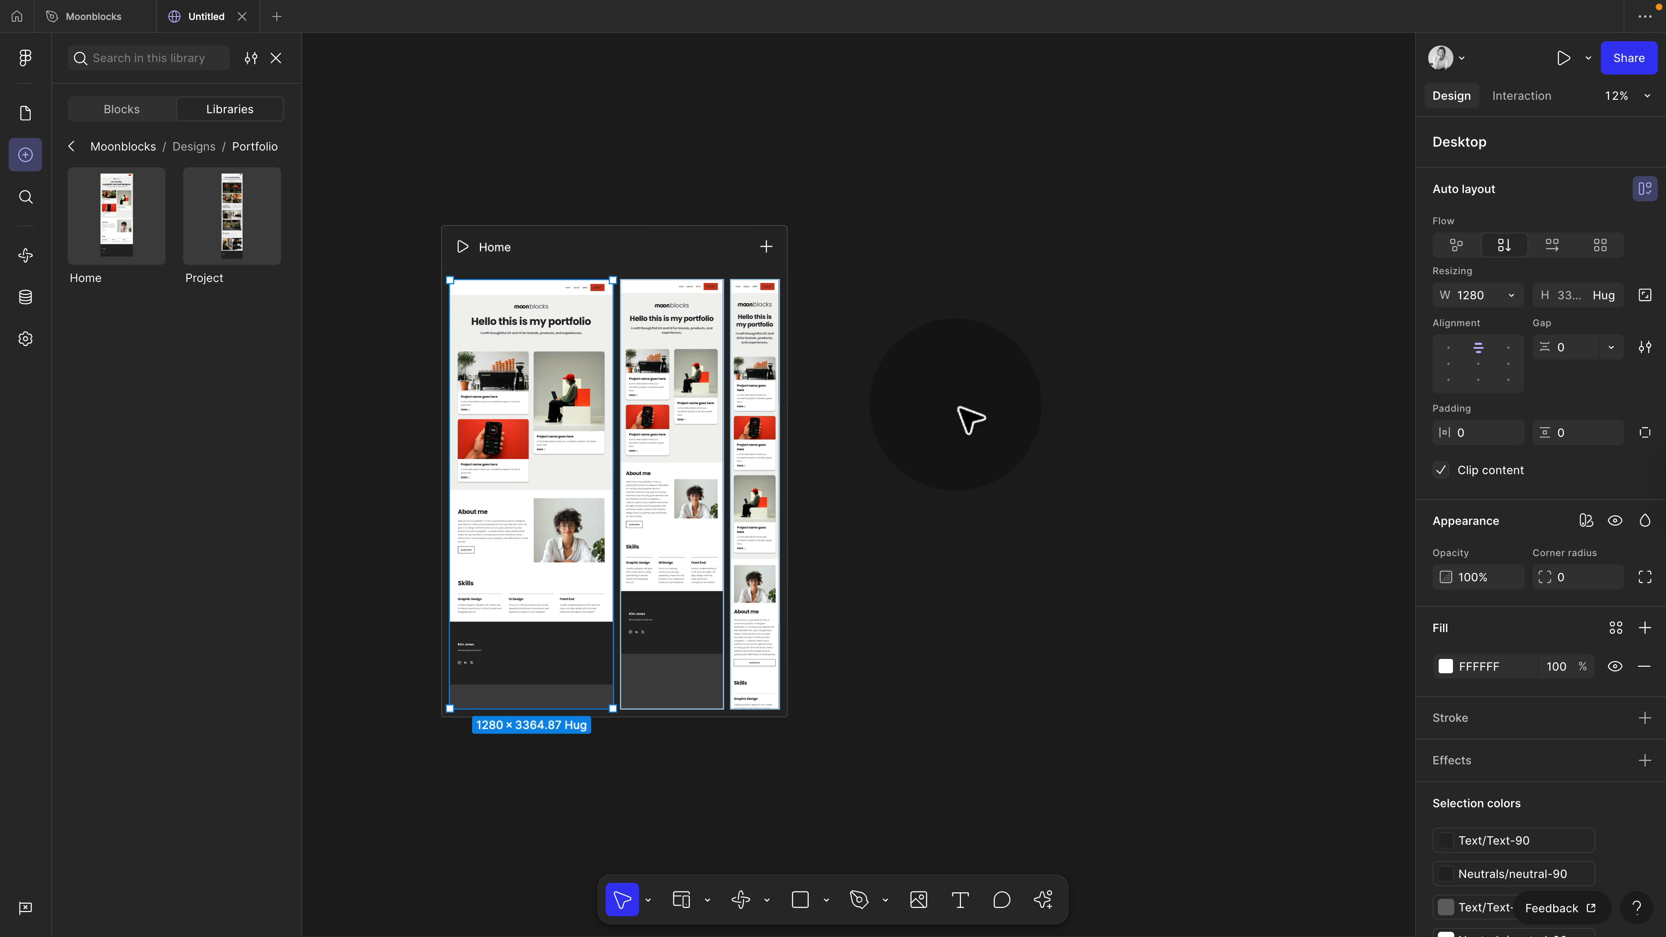
pyautogui.scroll(2, 892, 420)
pyautogui.scroll(-1, 879, 410)
pyautogui.hscroll(1, 879, 410)
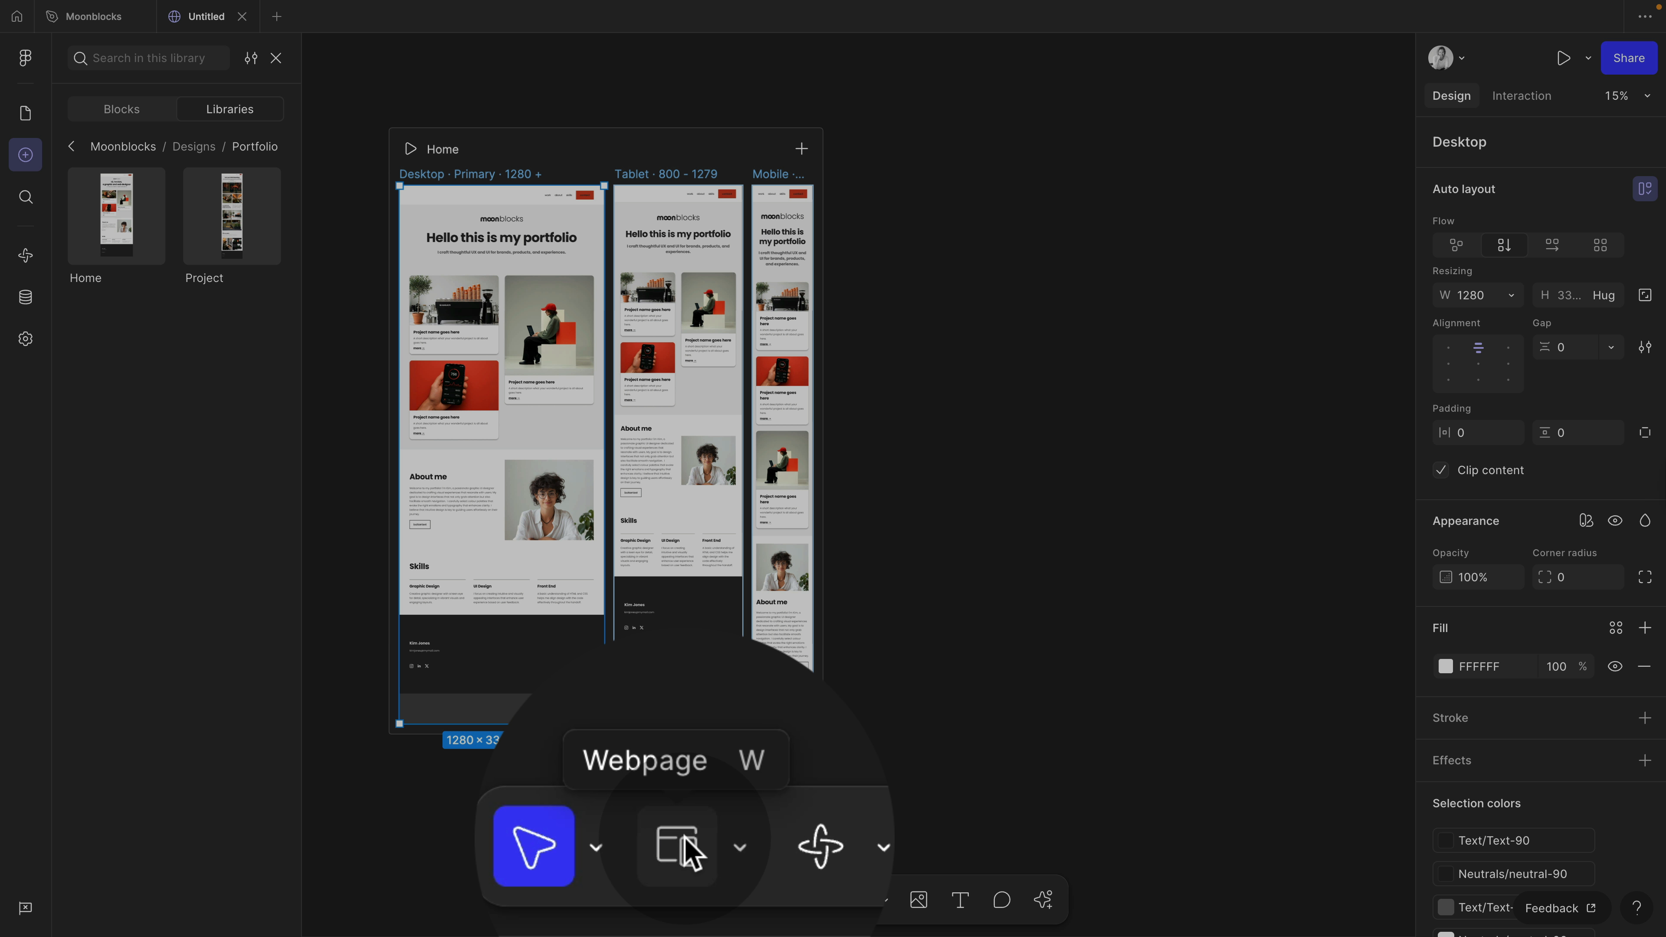
pyautogui.click(682, 850)
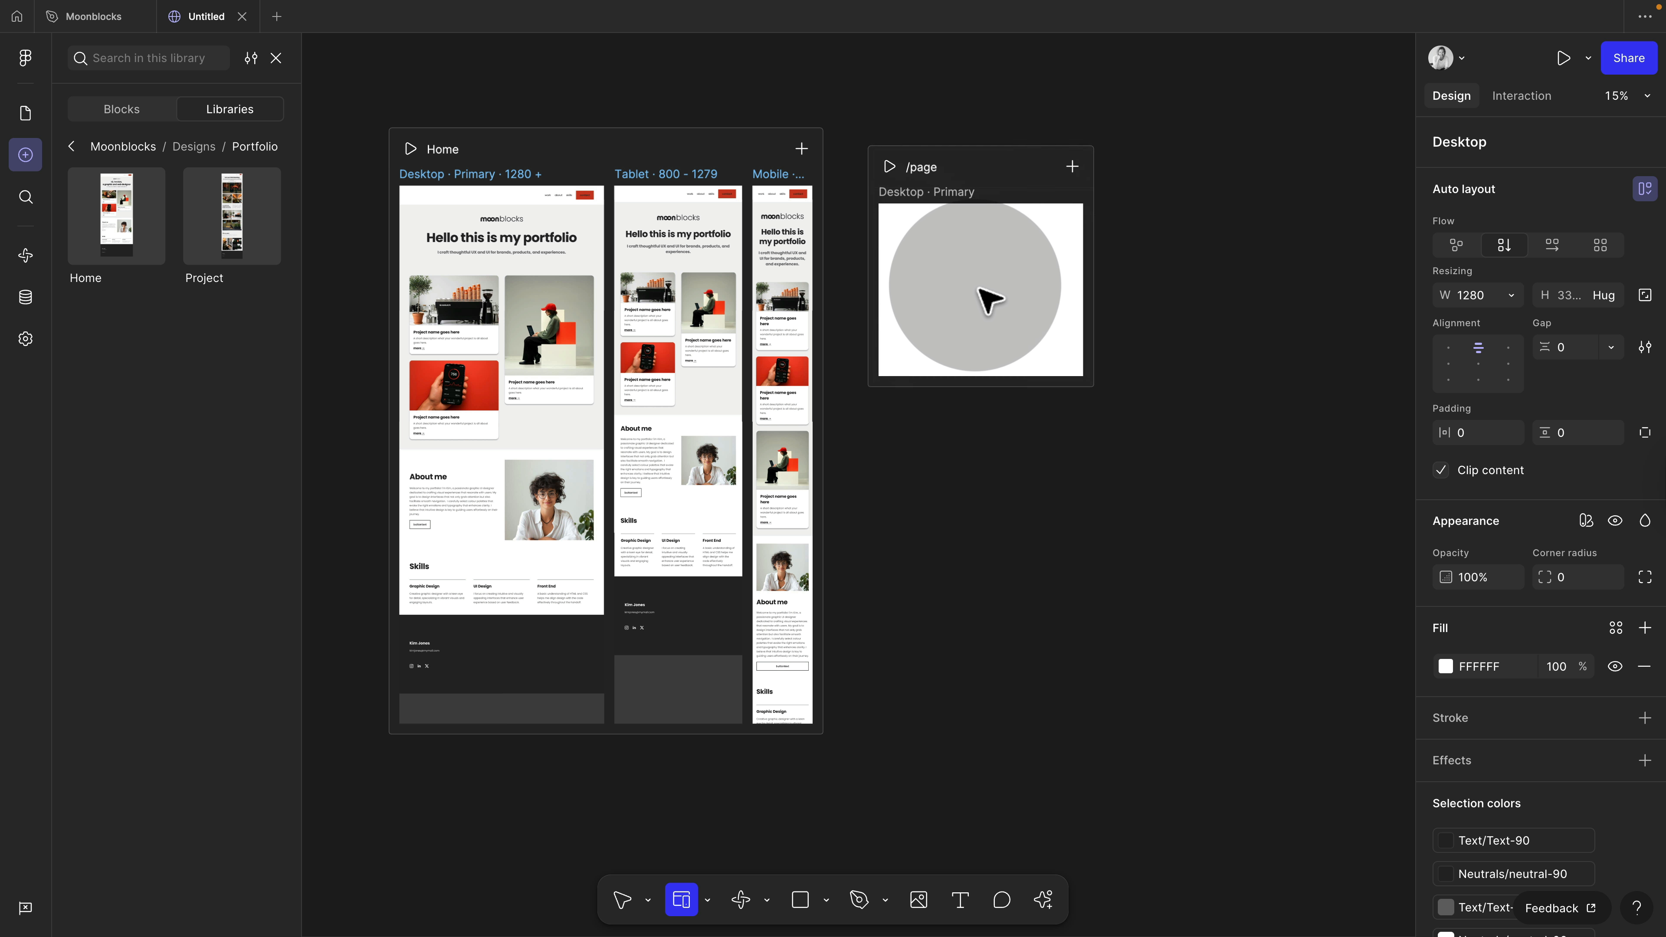
pyautogui.click(995, 285)
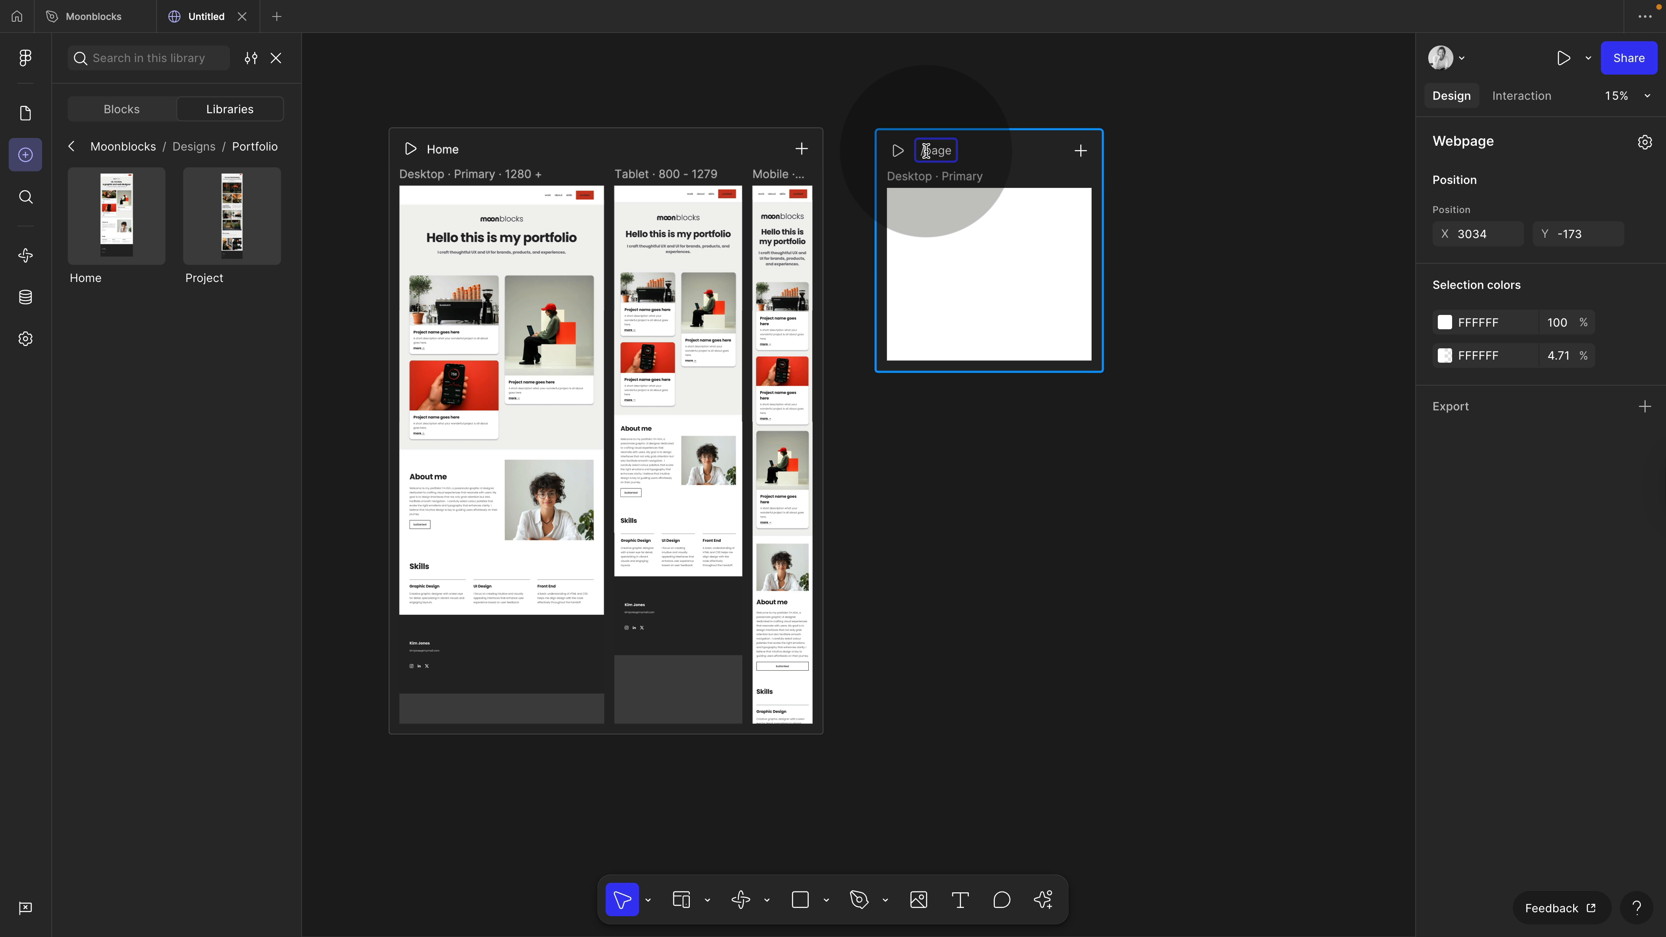
pyautogui.write('cafe')
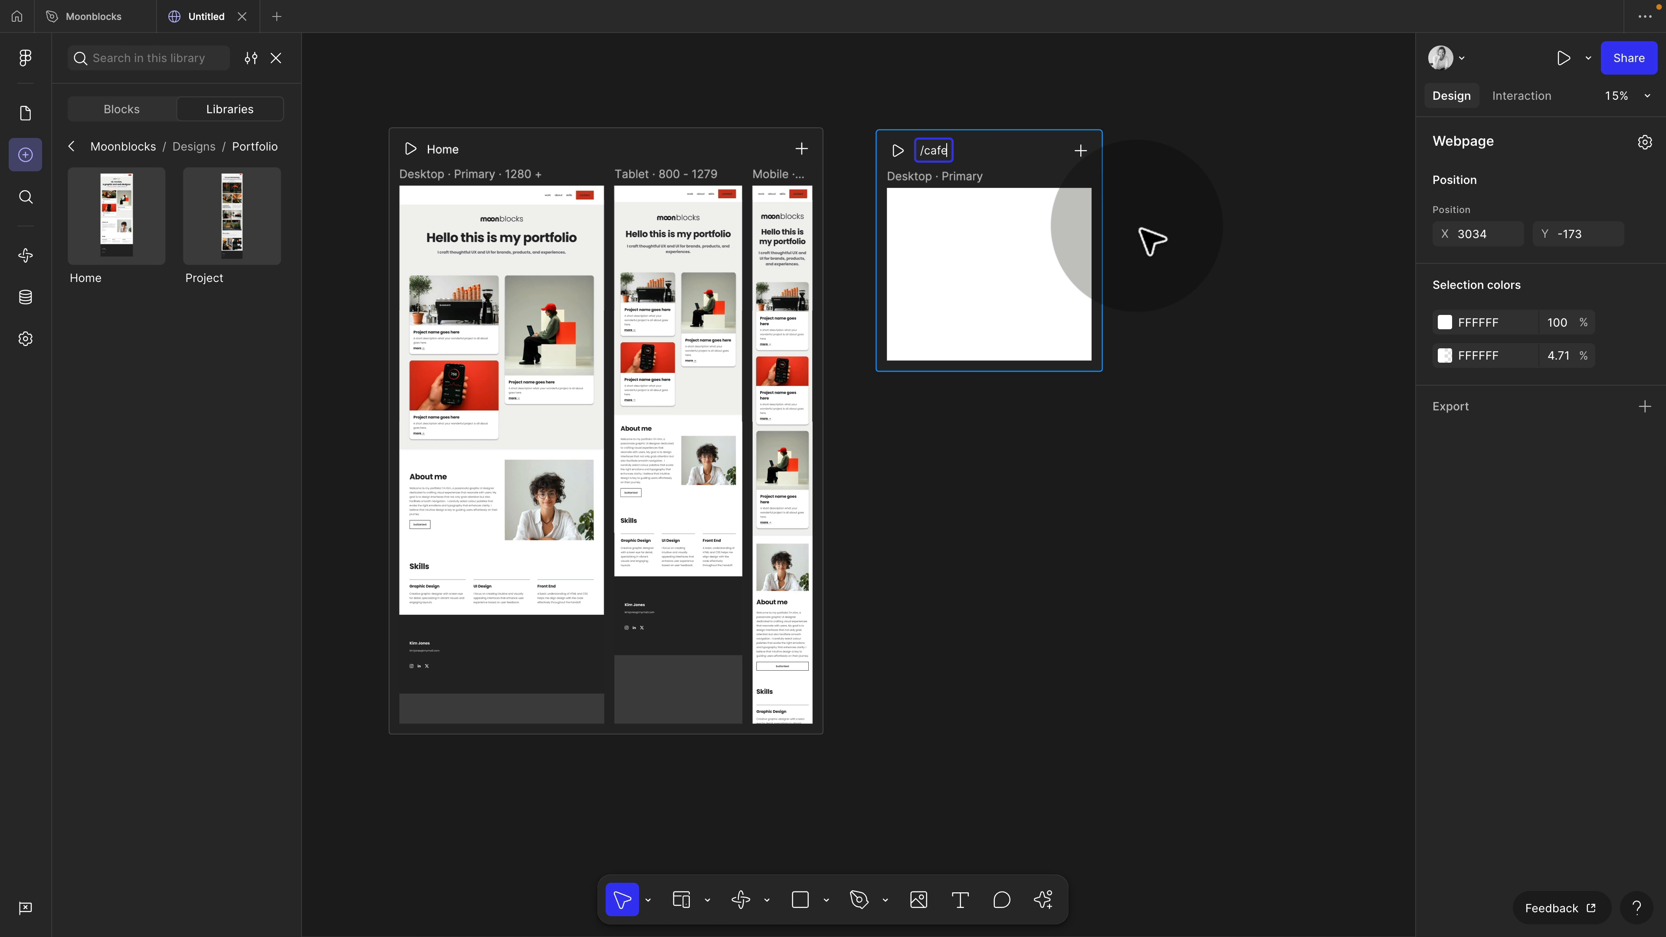
pyautogui.click(1139, 228)
pyautogui.click(1058, 244)
# Step: Add Tablet and Mobile breakpoints to the /cafe page
pyautogui.click(1064, 160)
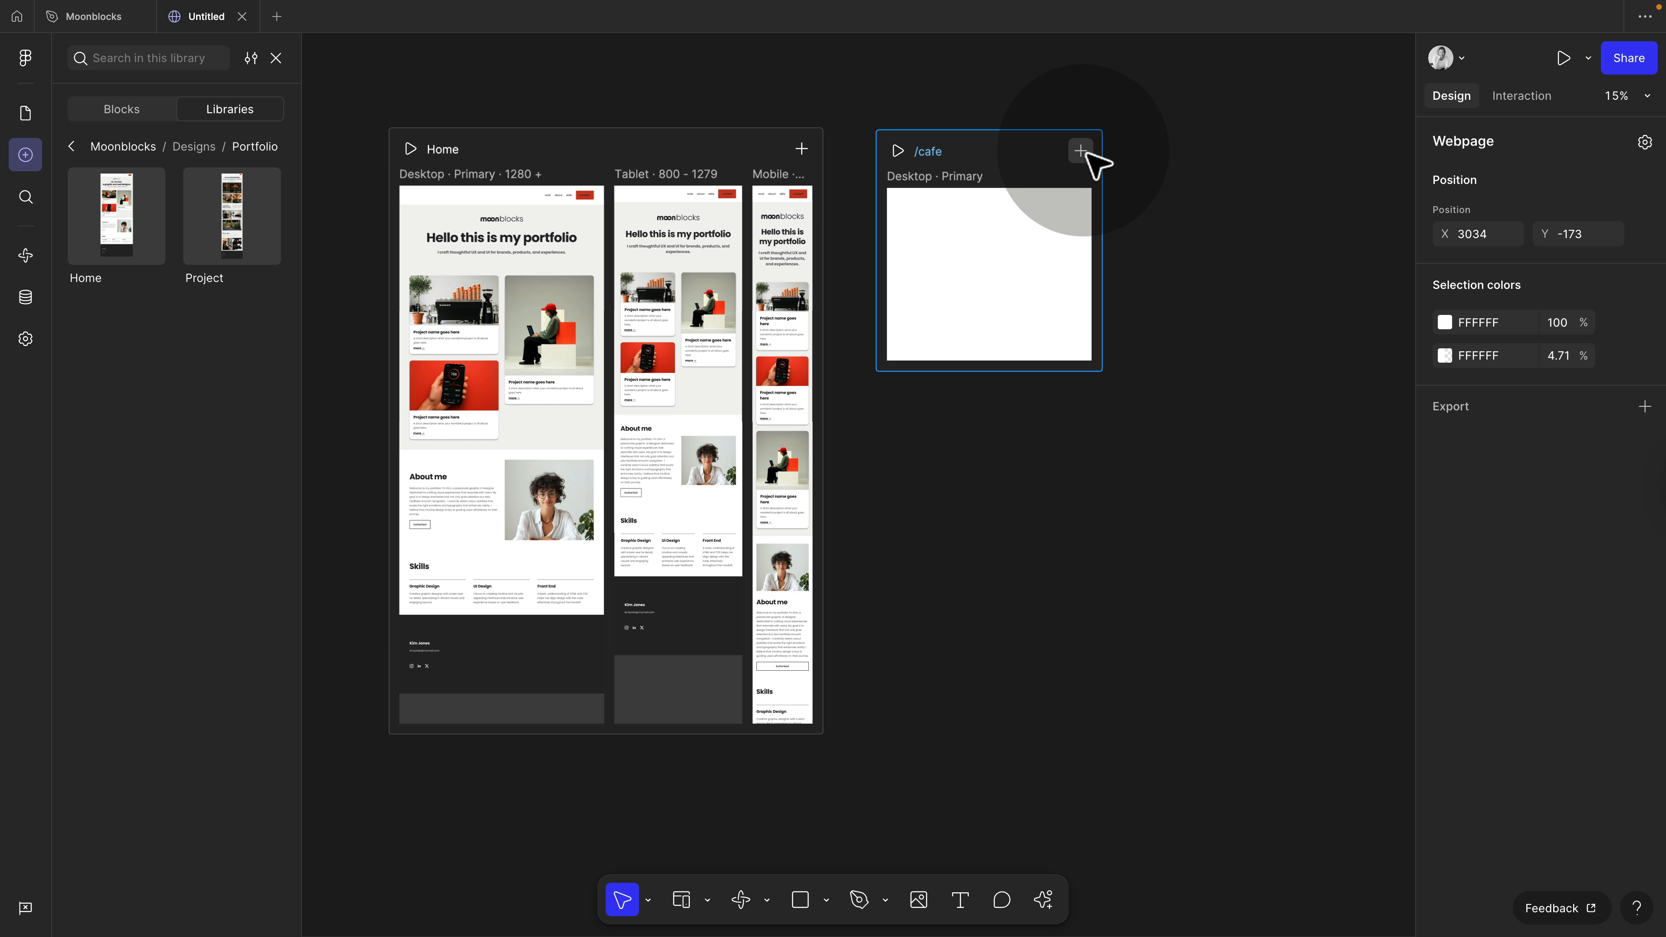
pyautogui.click(1081, 151)
pyautogui.click(1002, 221)
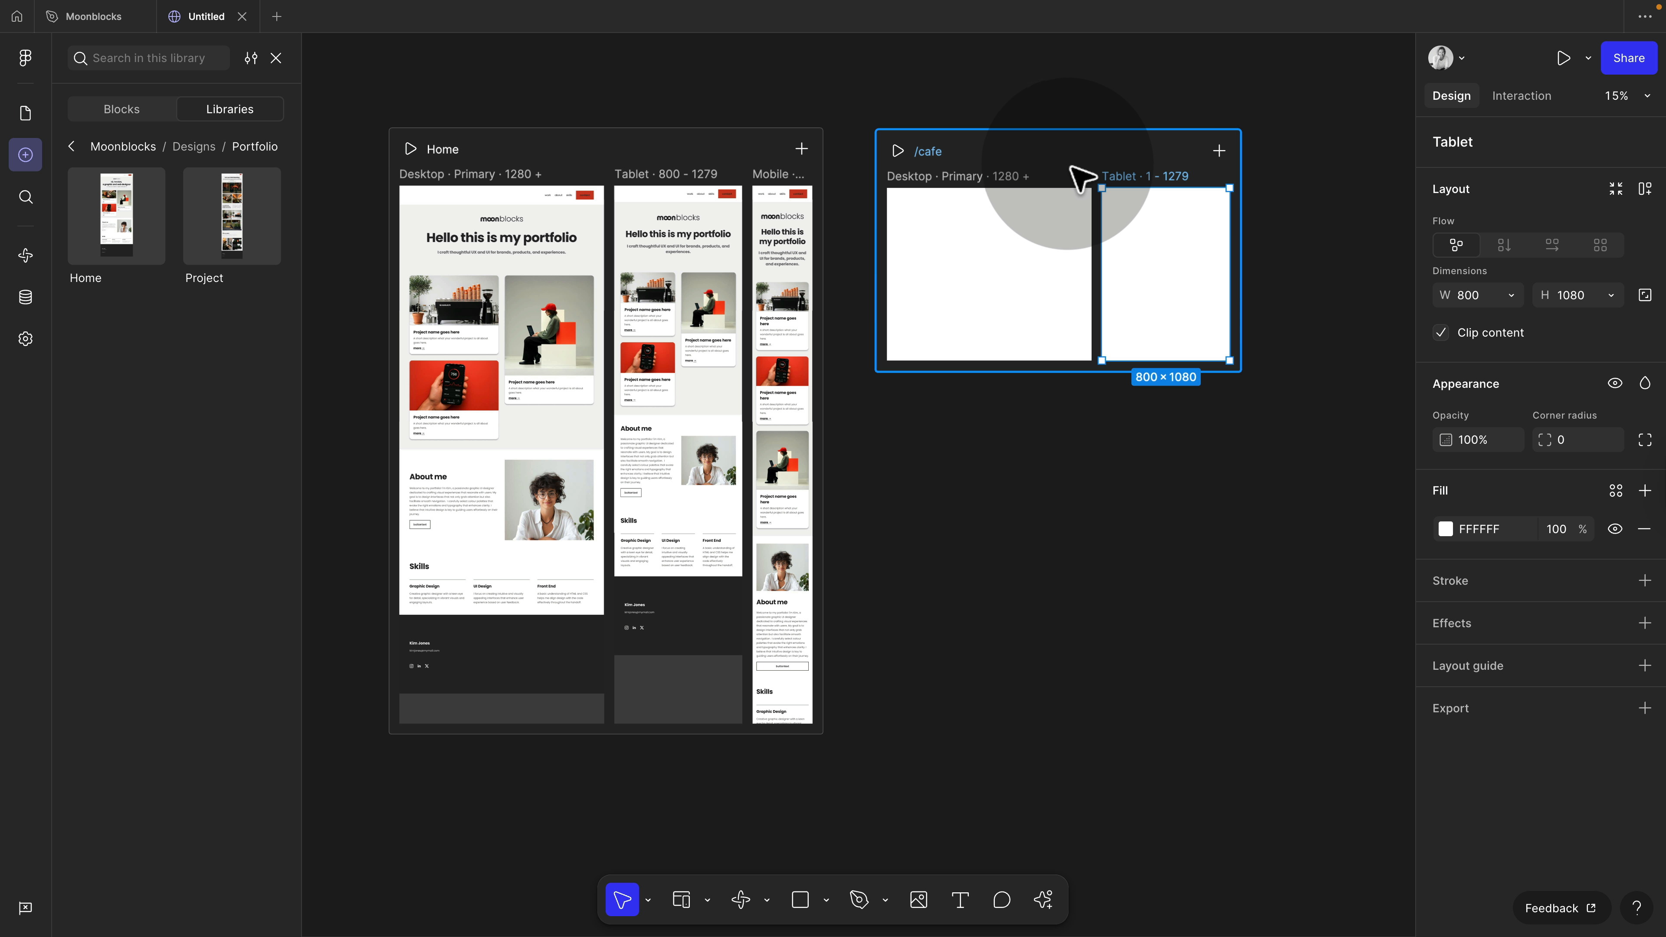
pyautogui.click(1219, 151)
pyautogui.click(1143, 247)
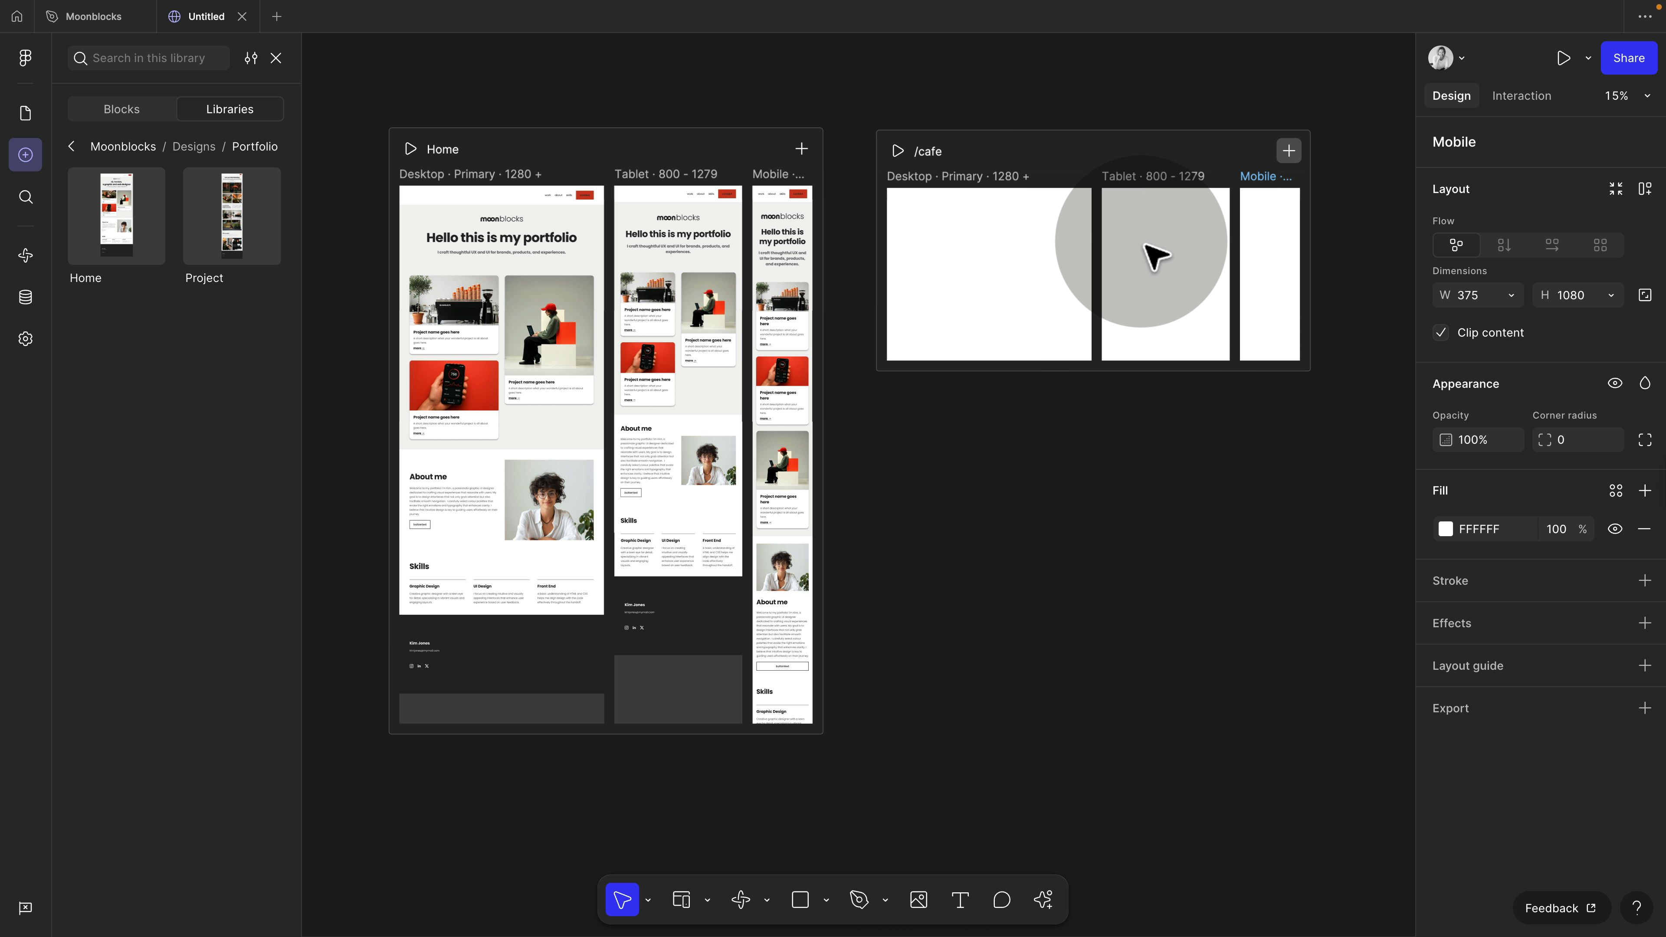
pyautogui.click(1071, 112)
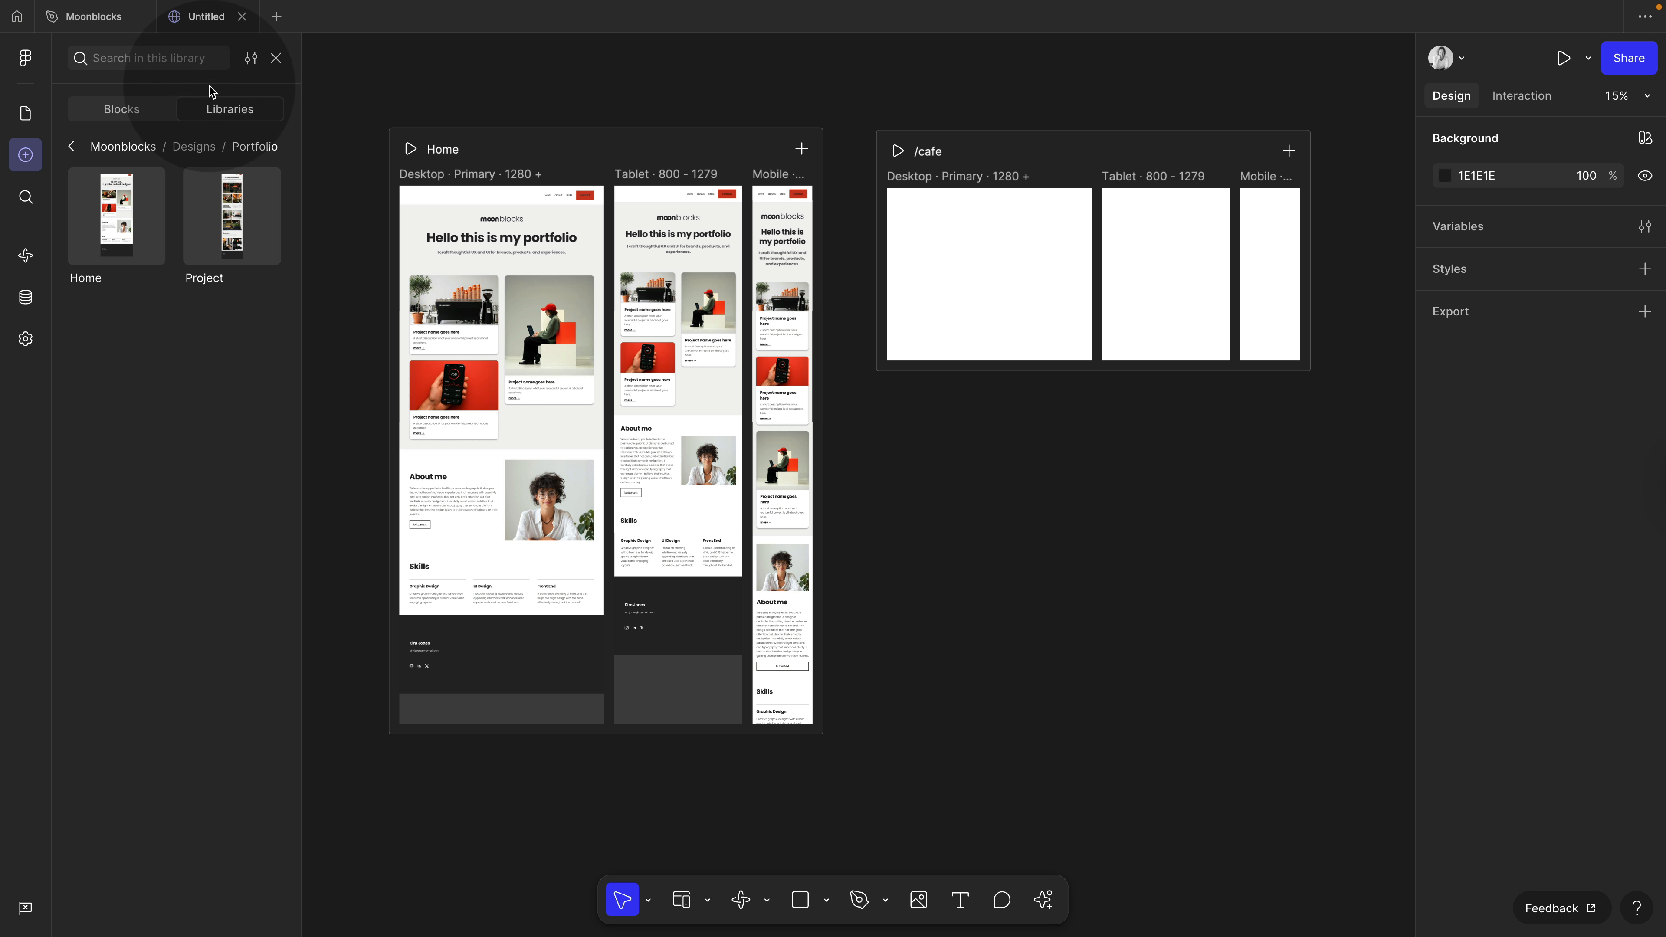
# Step: Insert Header 2 from the Moonblocks Navigation building blocks into the /cafe page's Desktop frame
pyautogui.click(71, 147)
pyautogui.click(72, 149)
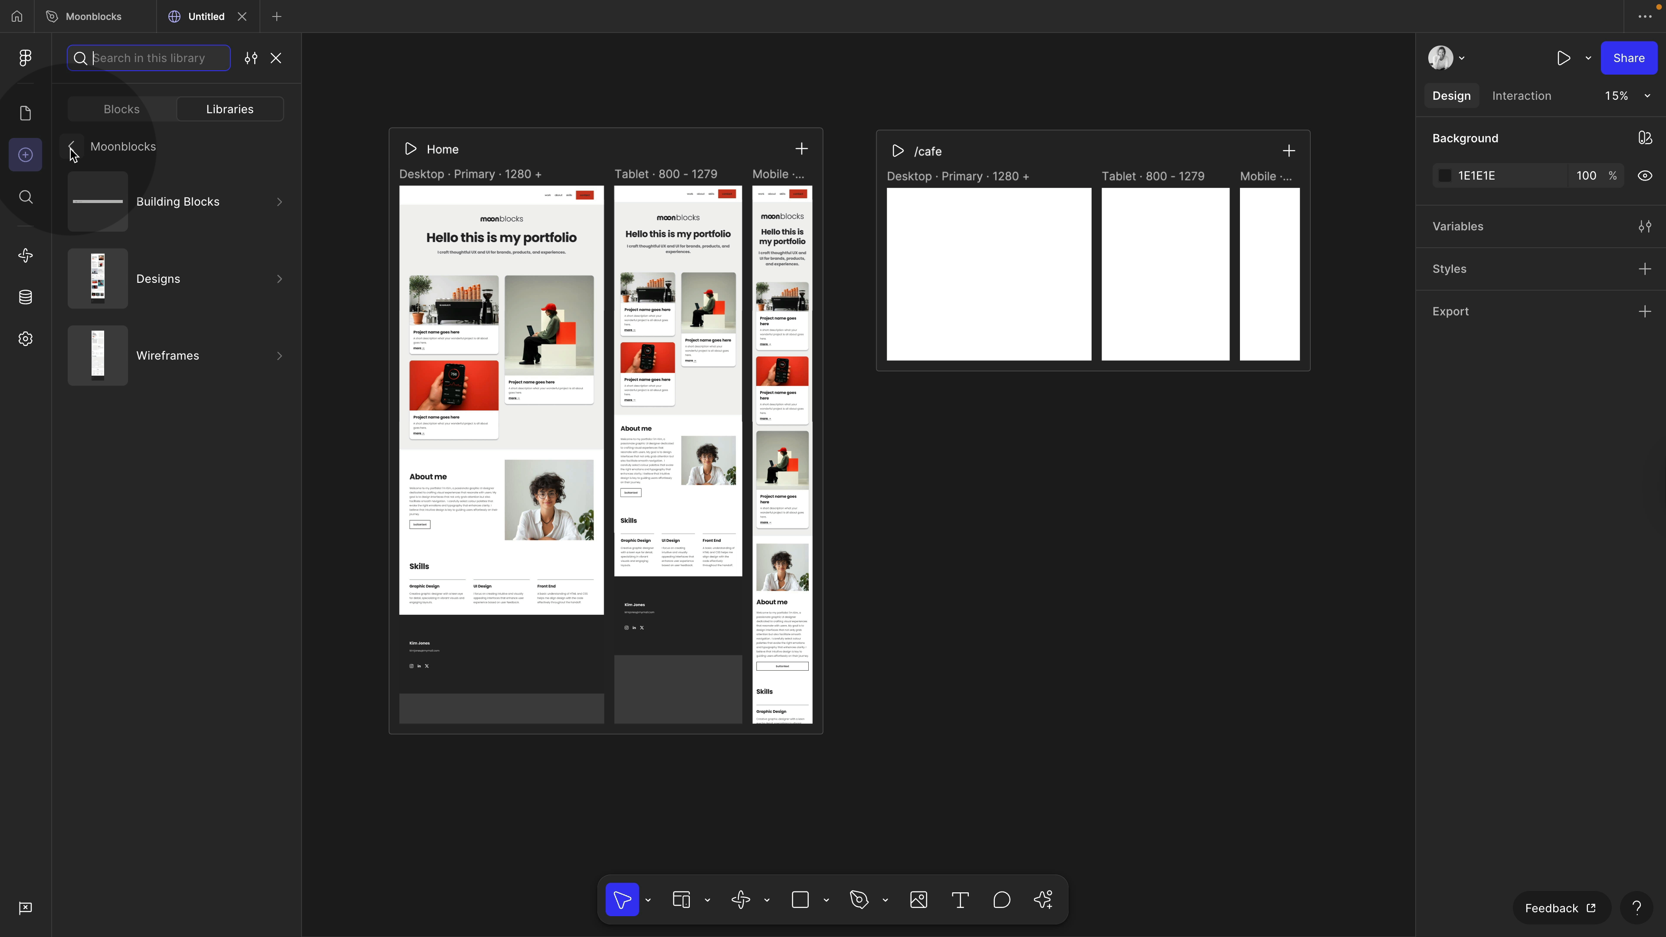
pyautogui.click(192, 209)
pyautogui.click(193, 207)
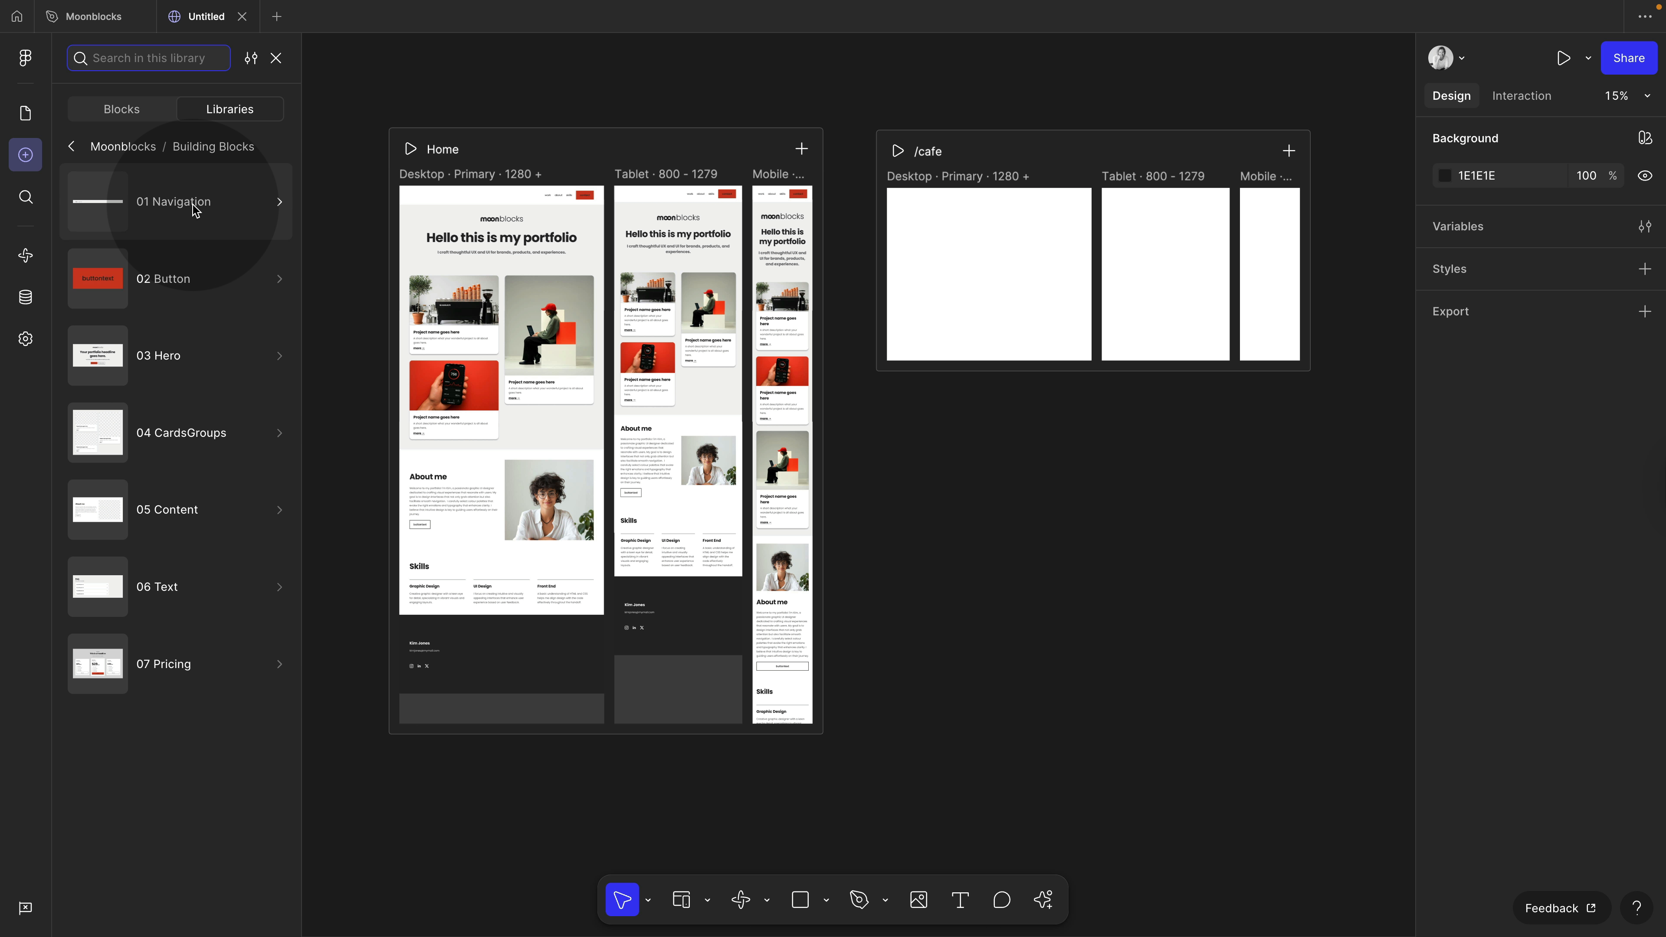
pyautogui.moveTo(233, 353); pyautogui.dragTo(993, 215)
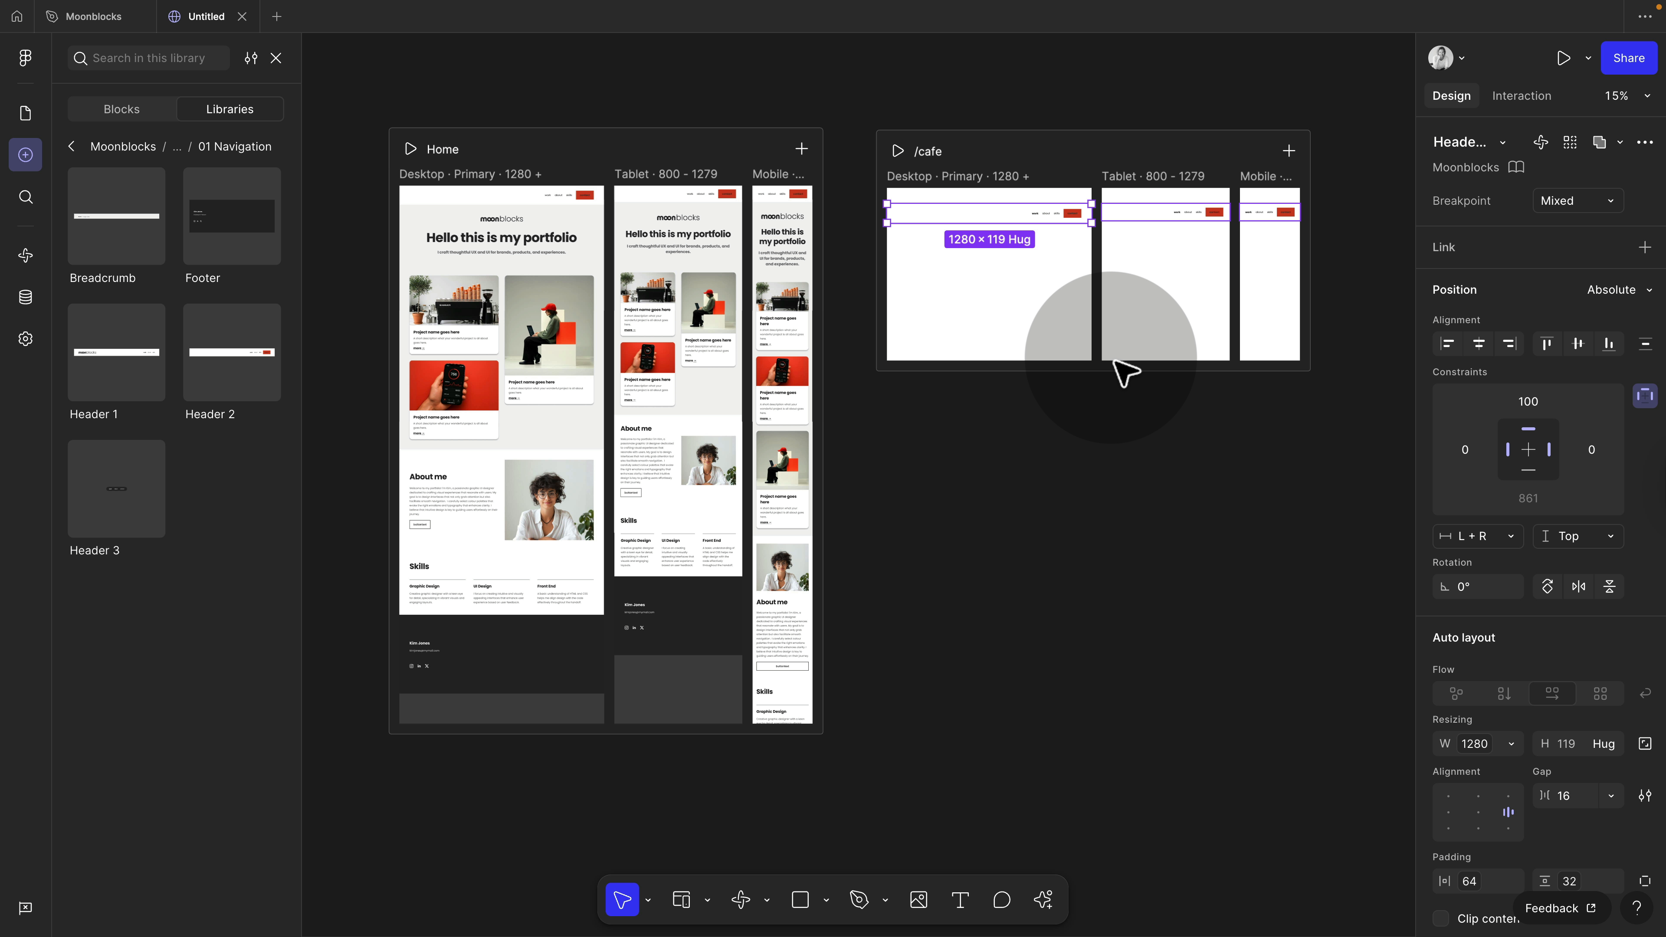
# Step: Give the /cafe Desktop frame a vertical auto layout with 0 vertical padding and a height that hugs its contents
pyautogui.click(961, 179)
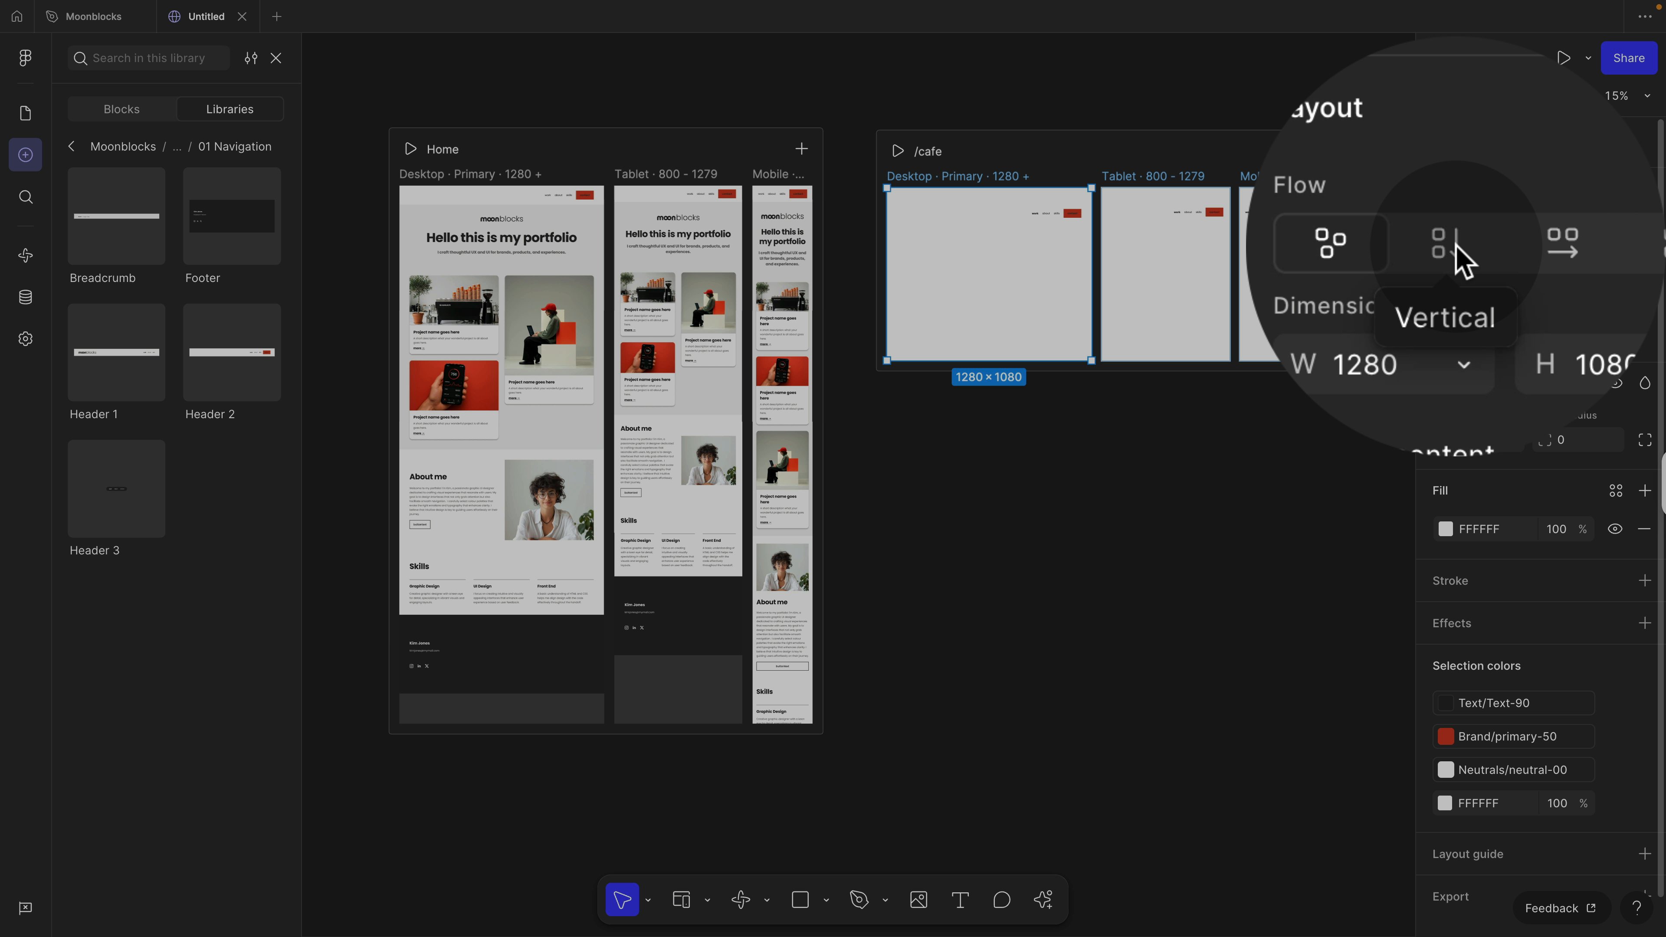
pyautogui.click(1457, 253)
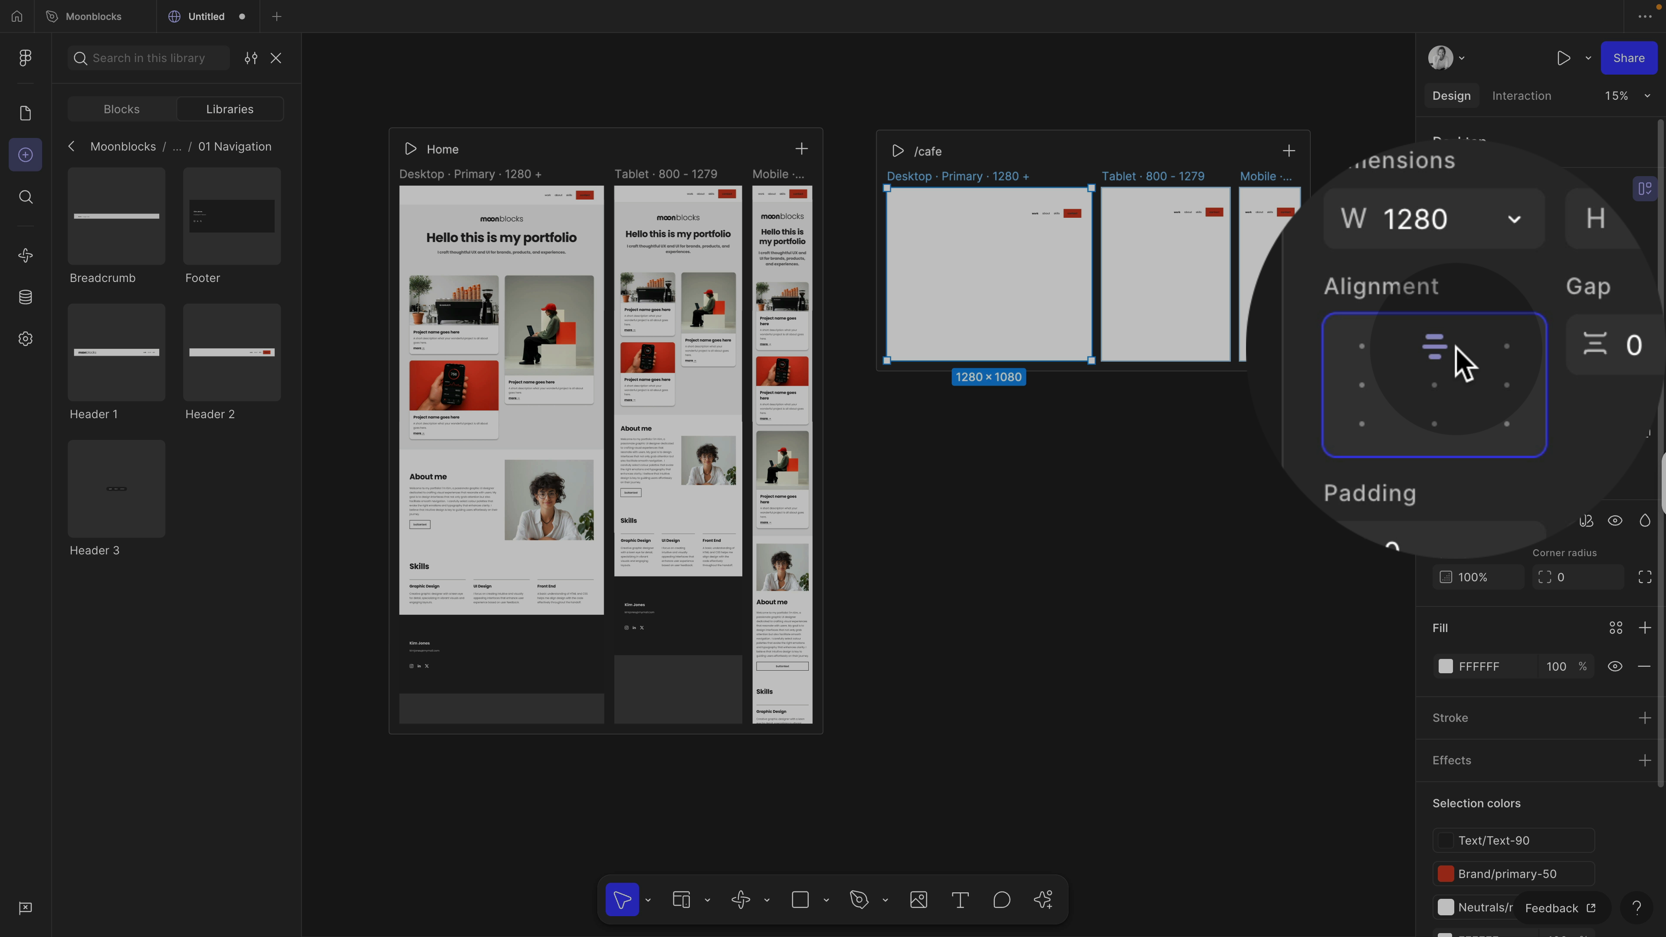
pyautogui.click(1455, 436)
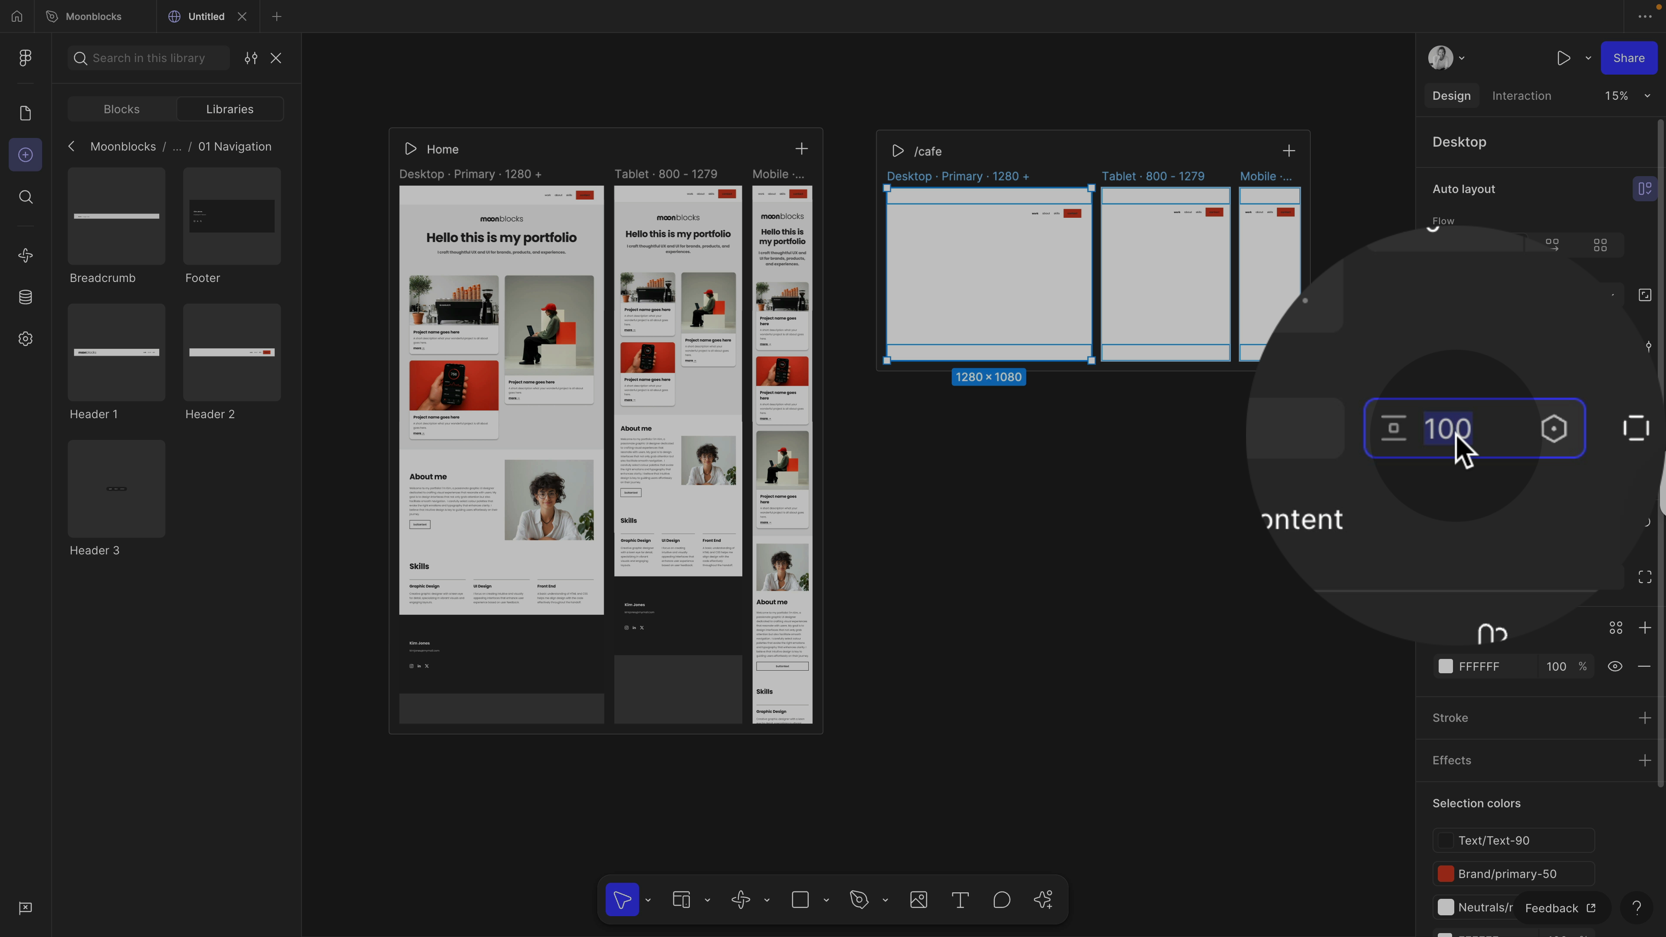
pyautogui.write('0')
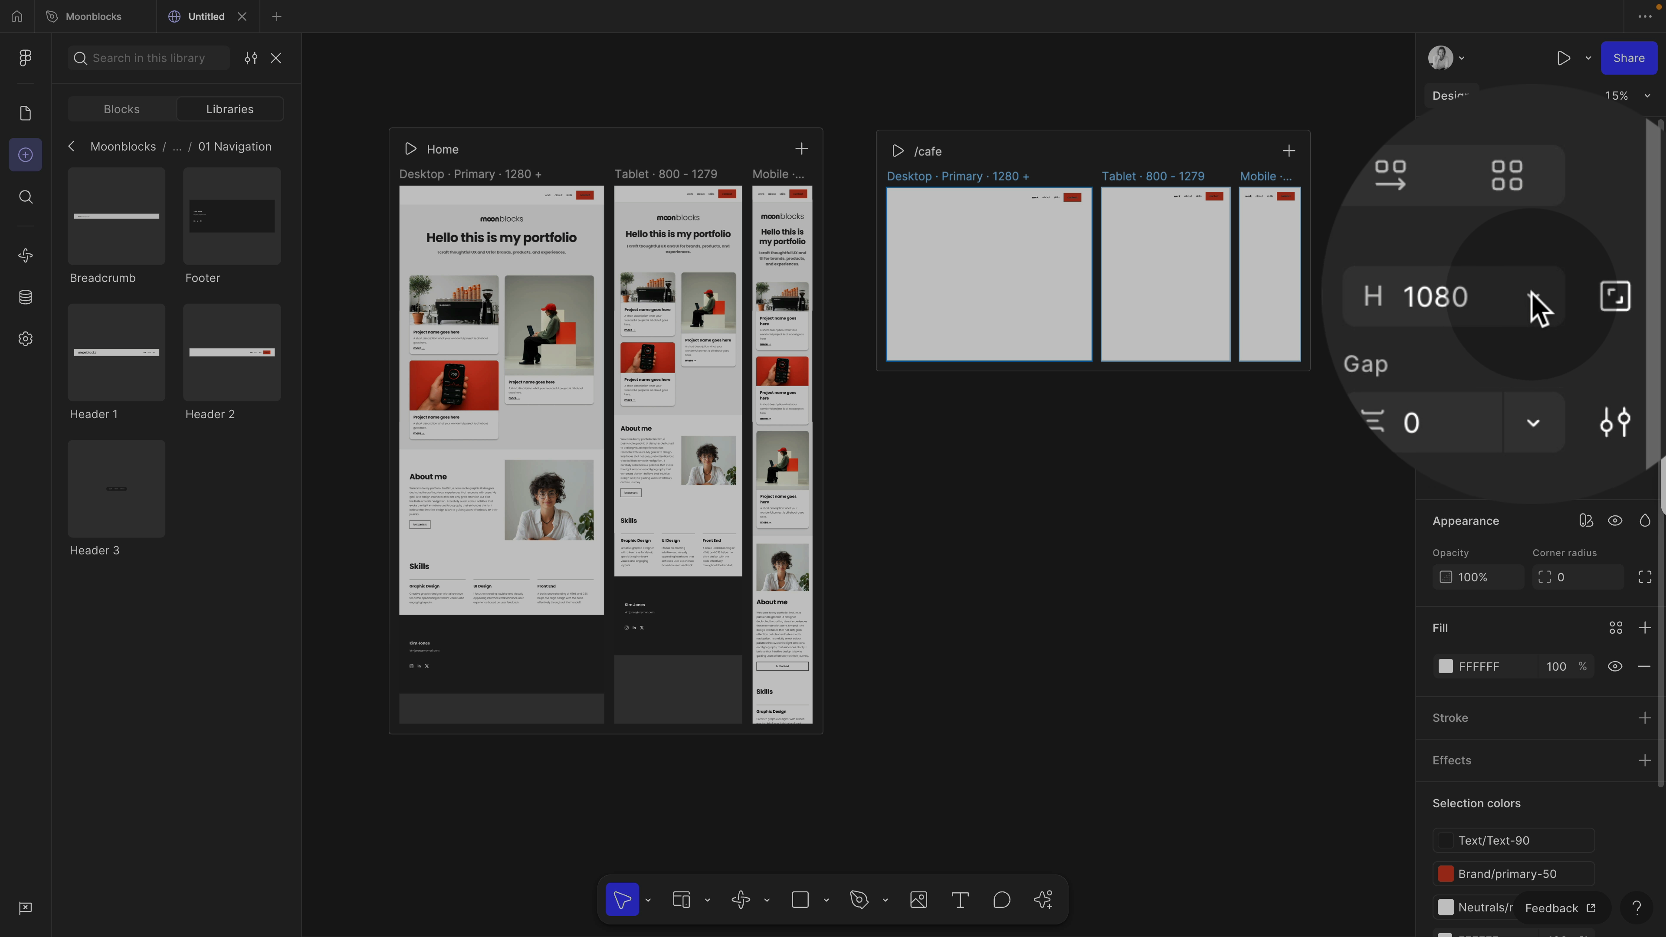
pyautogui.click(1532, 298)
pyautogui.click(1457, 328)
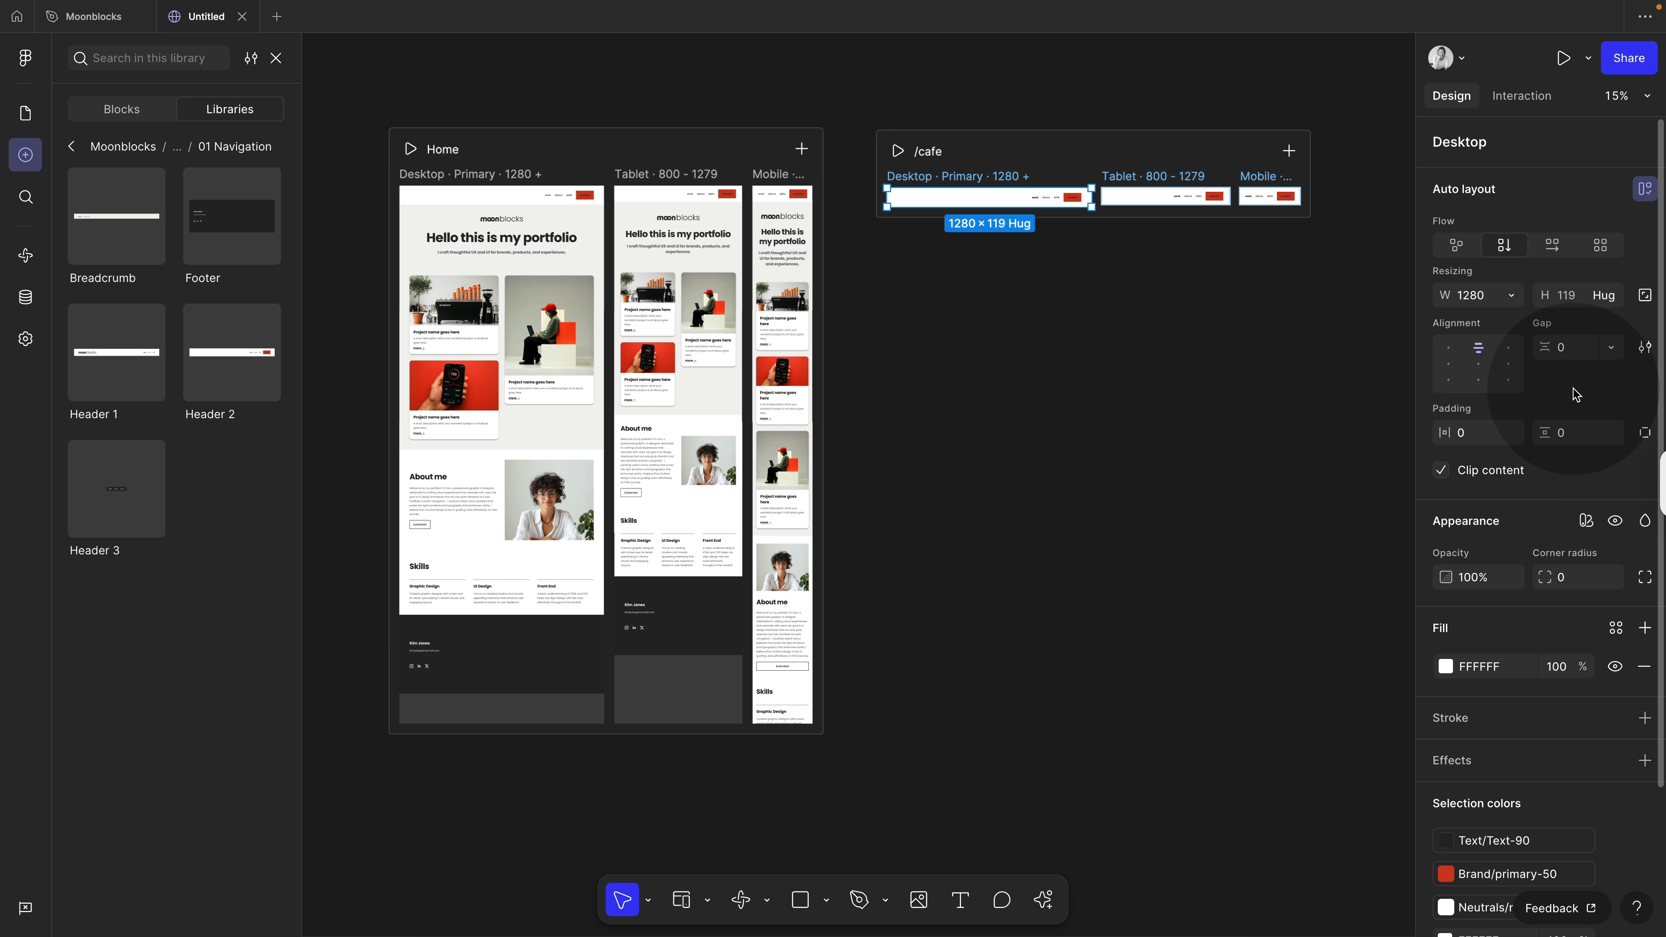
# Step: Set the width of the header in the /cafe Desktop frame to fill its container
pyautogui.click(1020, 204)
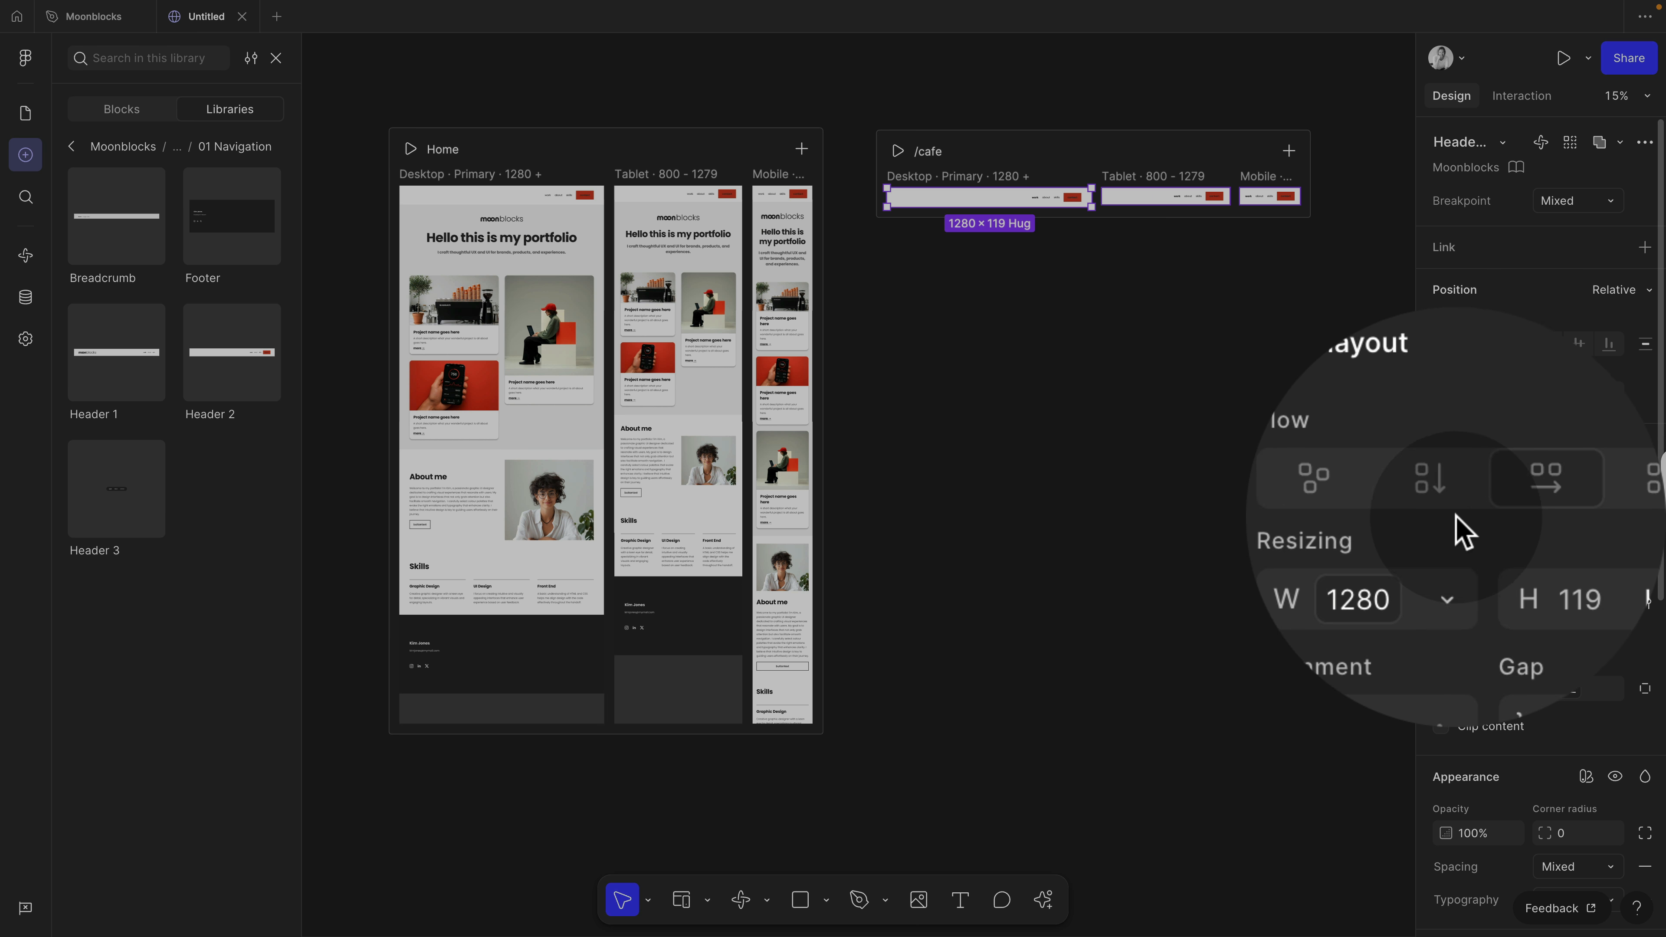
pyautogui.click(1503, 552)
pyautogui.click(1486, 594)
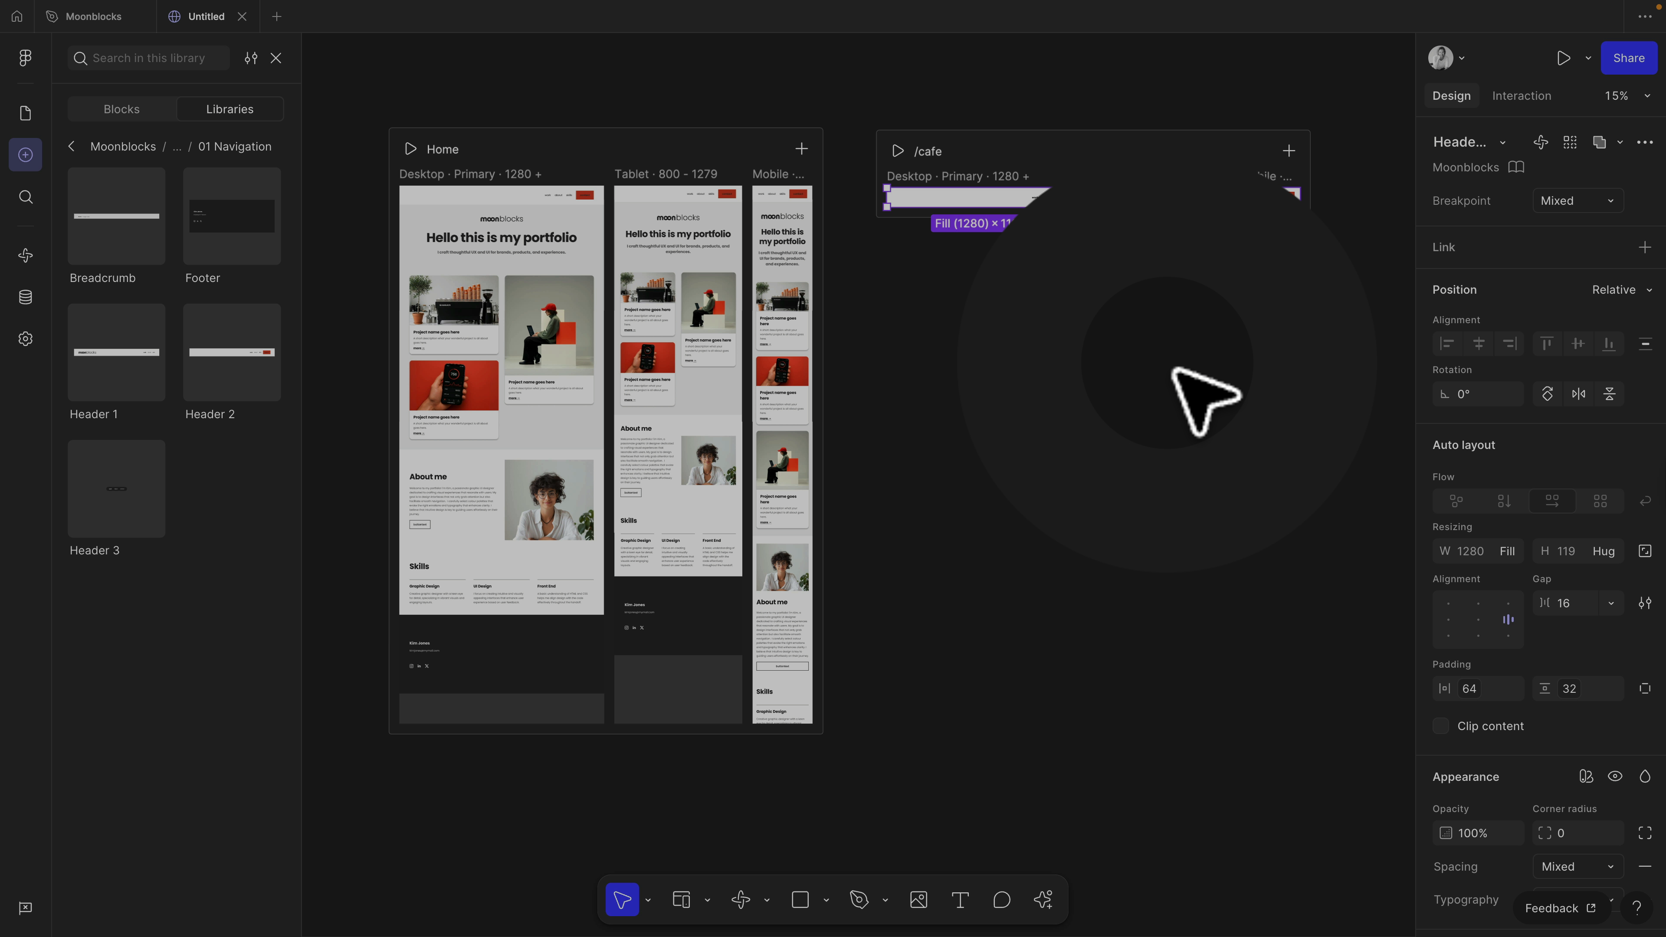
pyautogui.click(981, 179)
# Step: Insert the Hero 1 building block into the /cafe Desktop frame and place it below the header
pyautogui.click(72, 146)
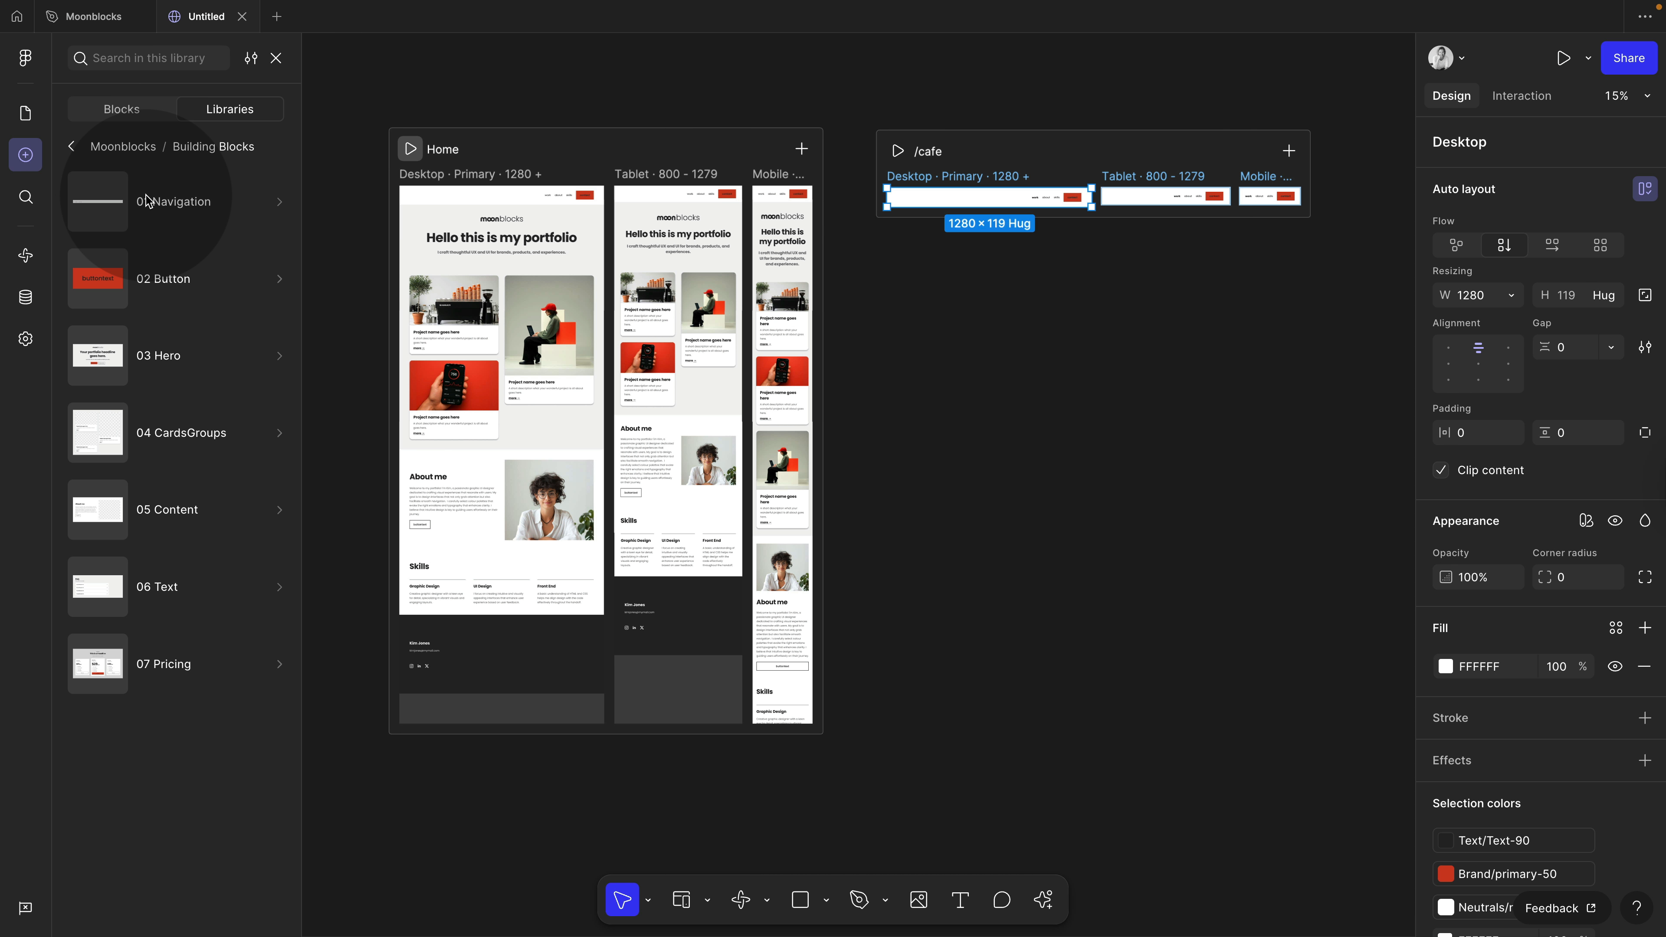
pyautogui.click(956, 283)
pyautogui.click(157, 355)
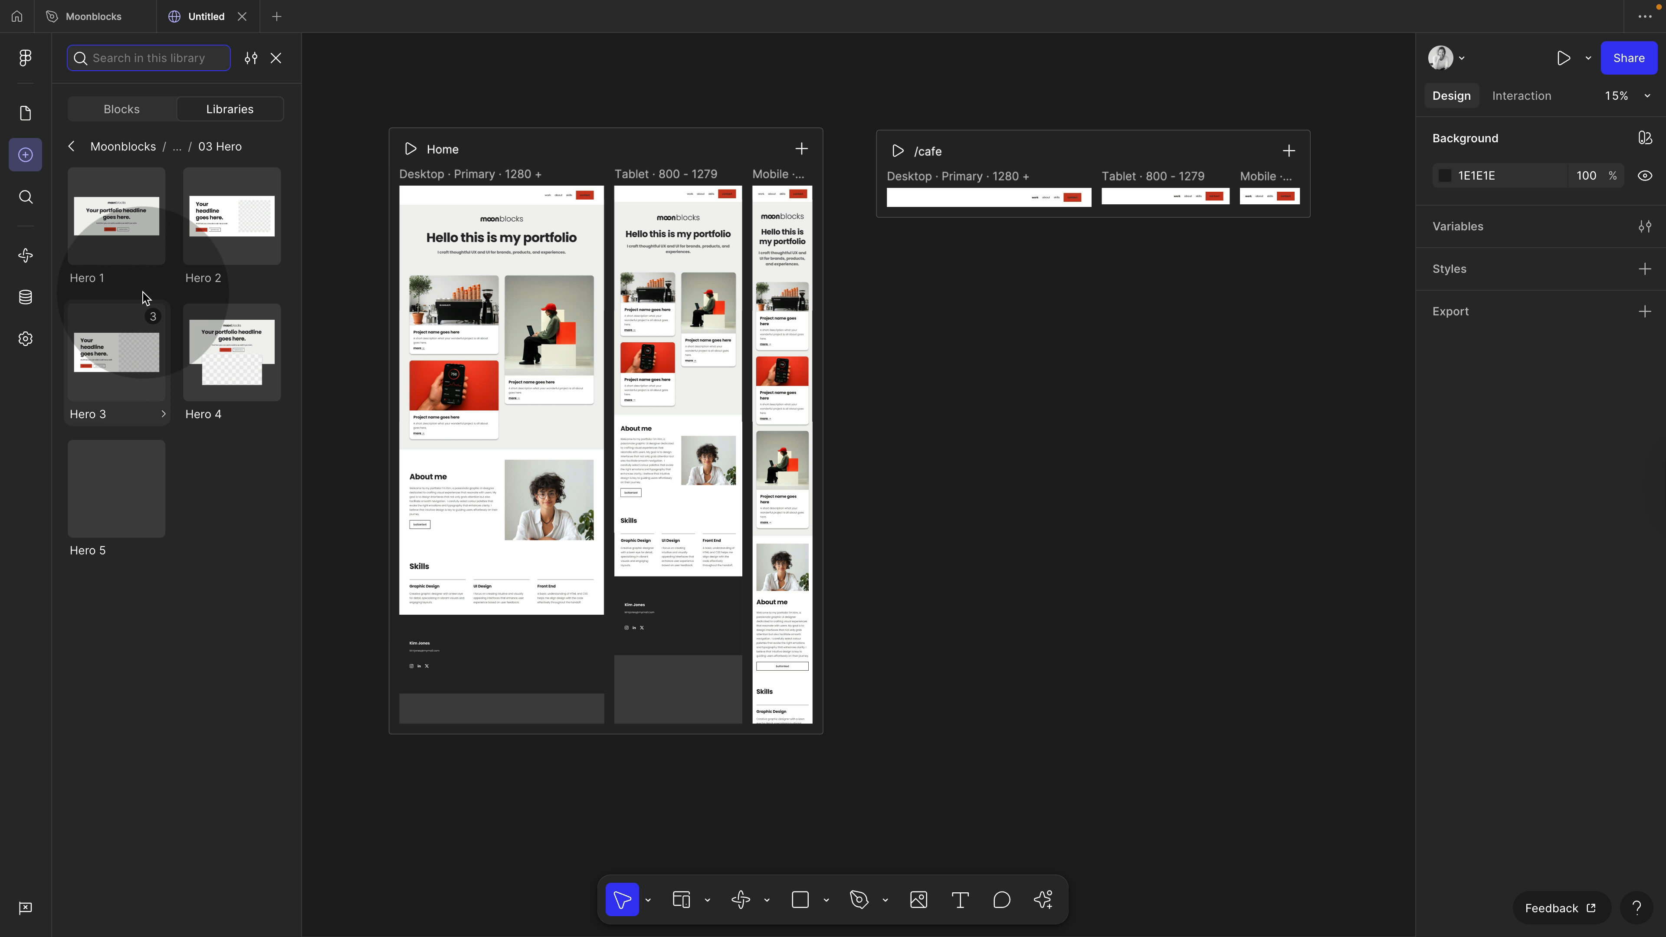
pyautogui.moveTo(622, 211); pyautogui.dragTo(992, 216)
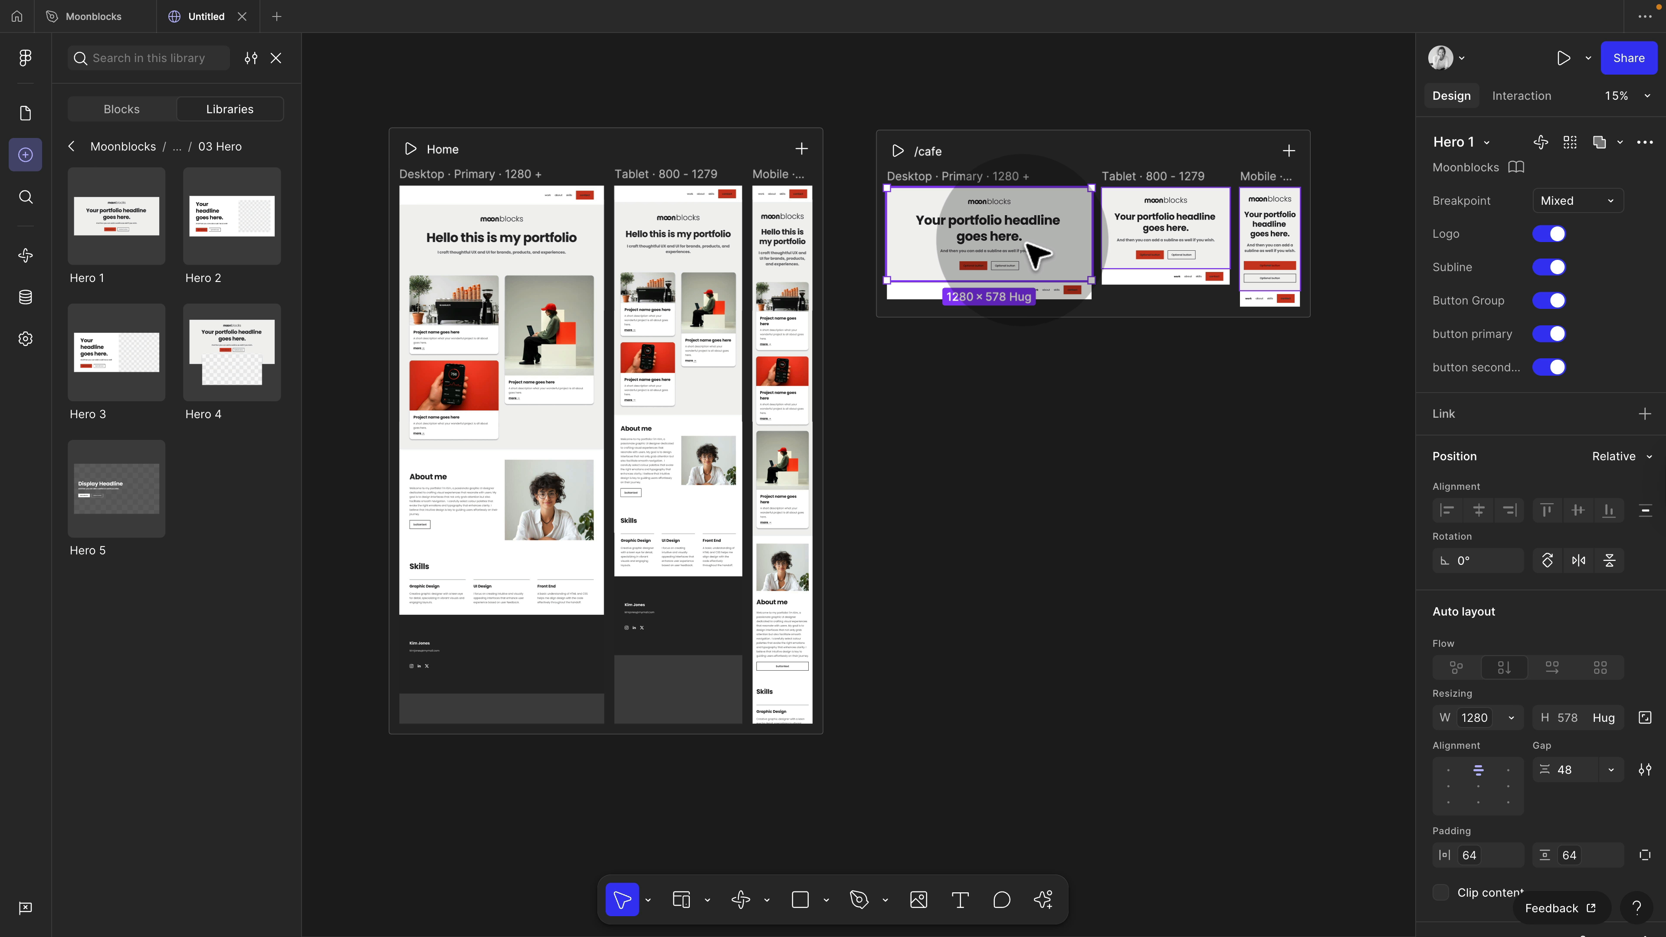
pyautogui.scroll(5, 1046, 264)
pyautogui.hscroll(3, 1004, 260)
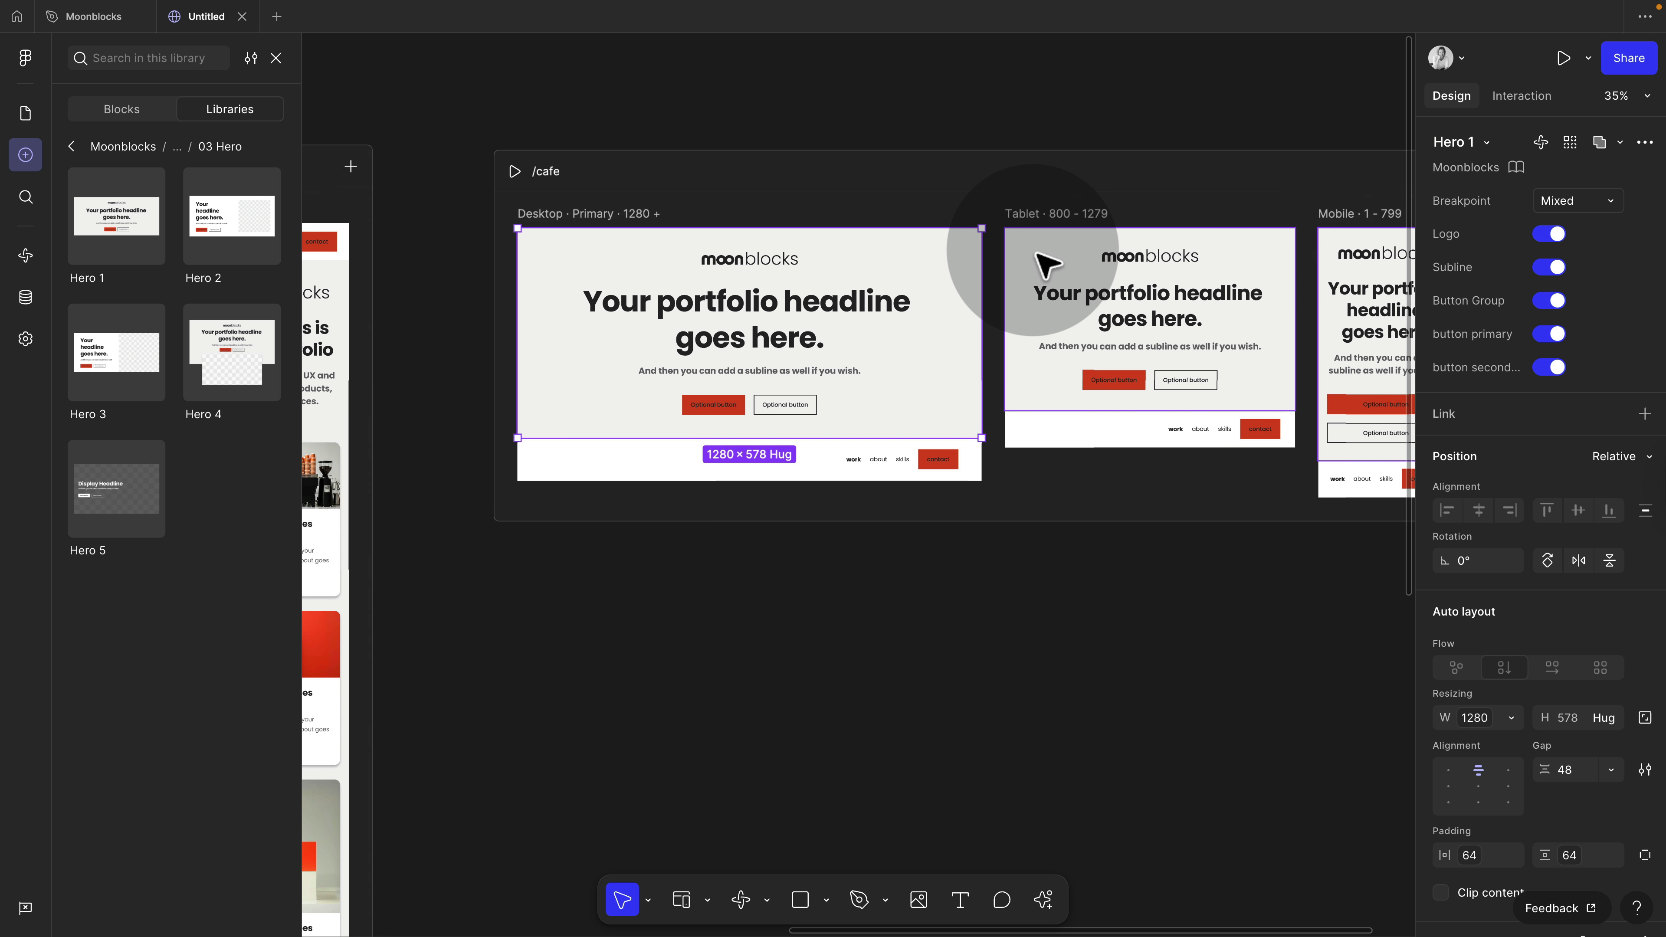
pyautogui.scroll(-2, 985, 261)
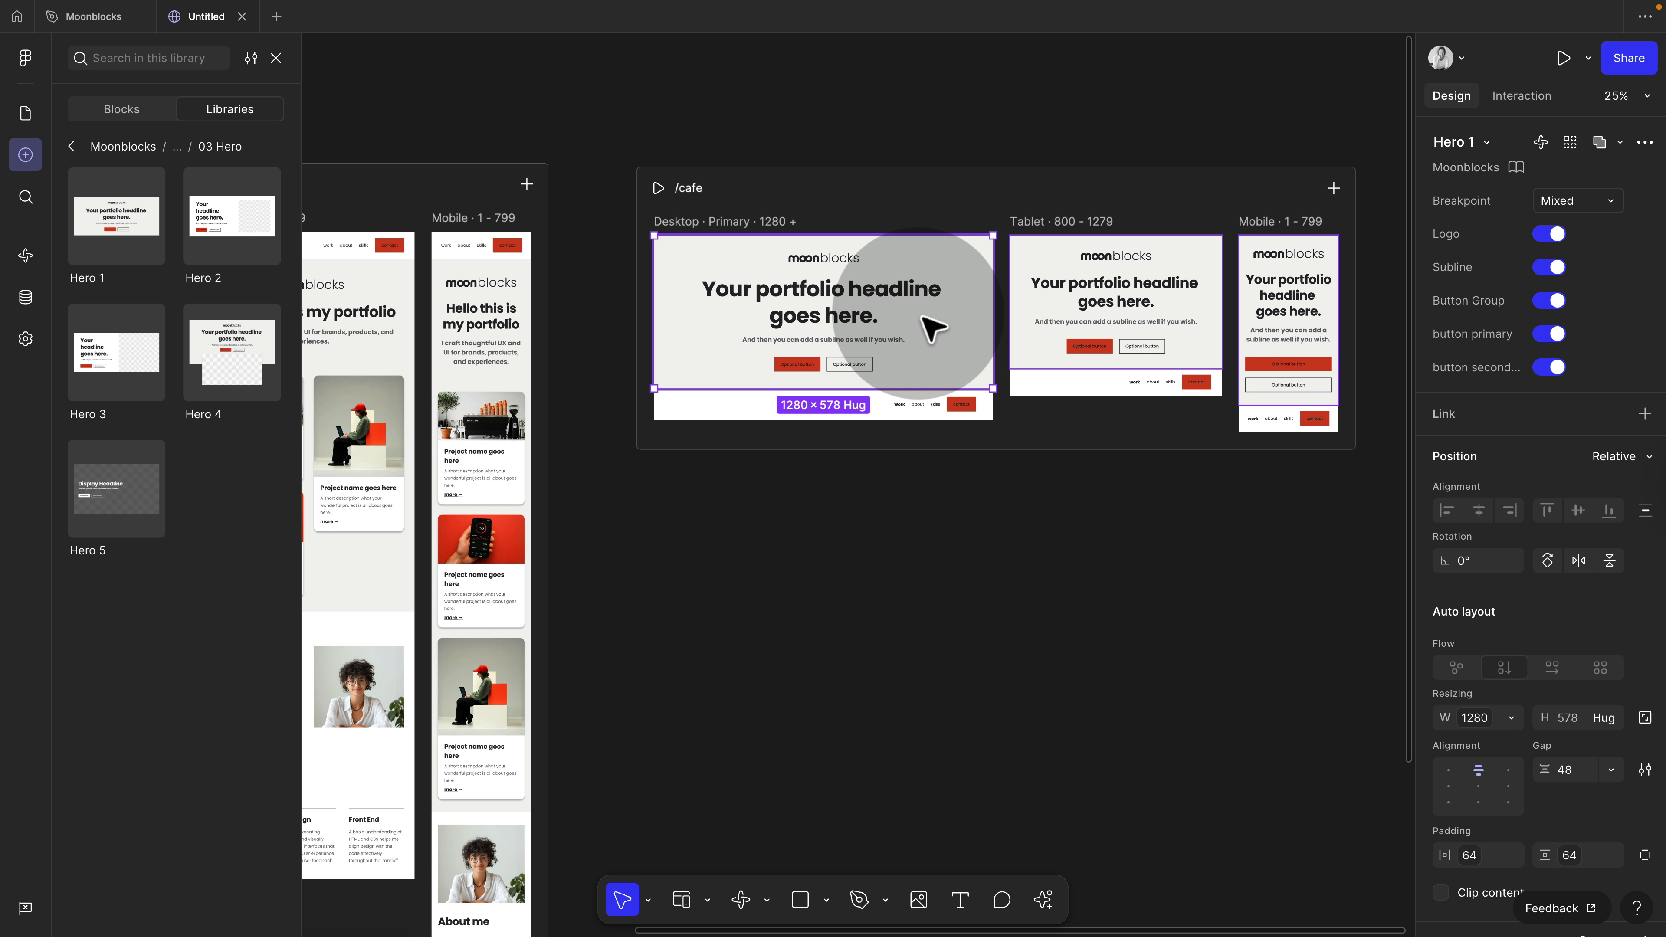
pyautogui.press('Down')
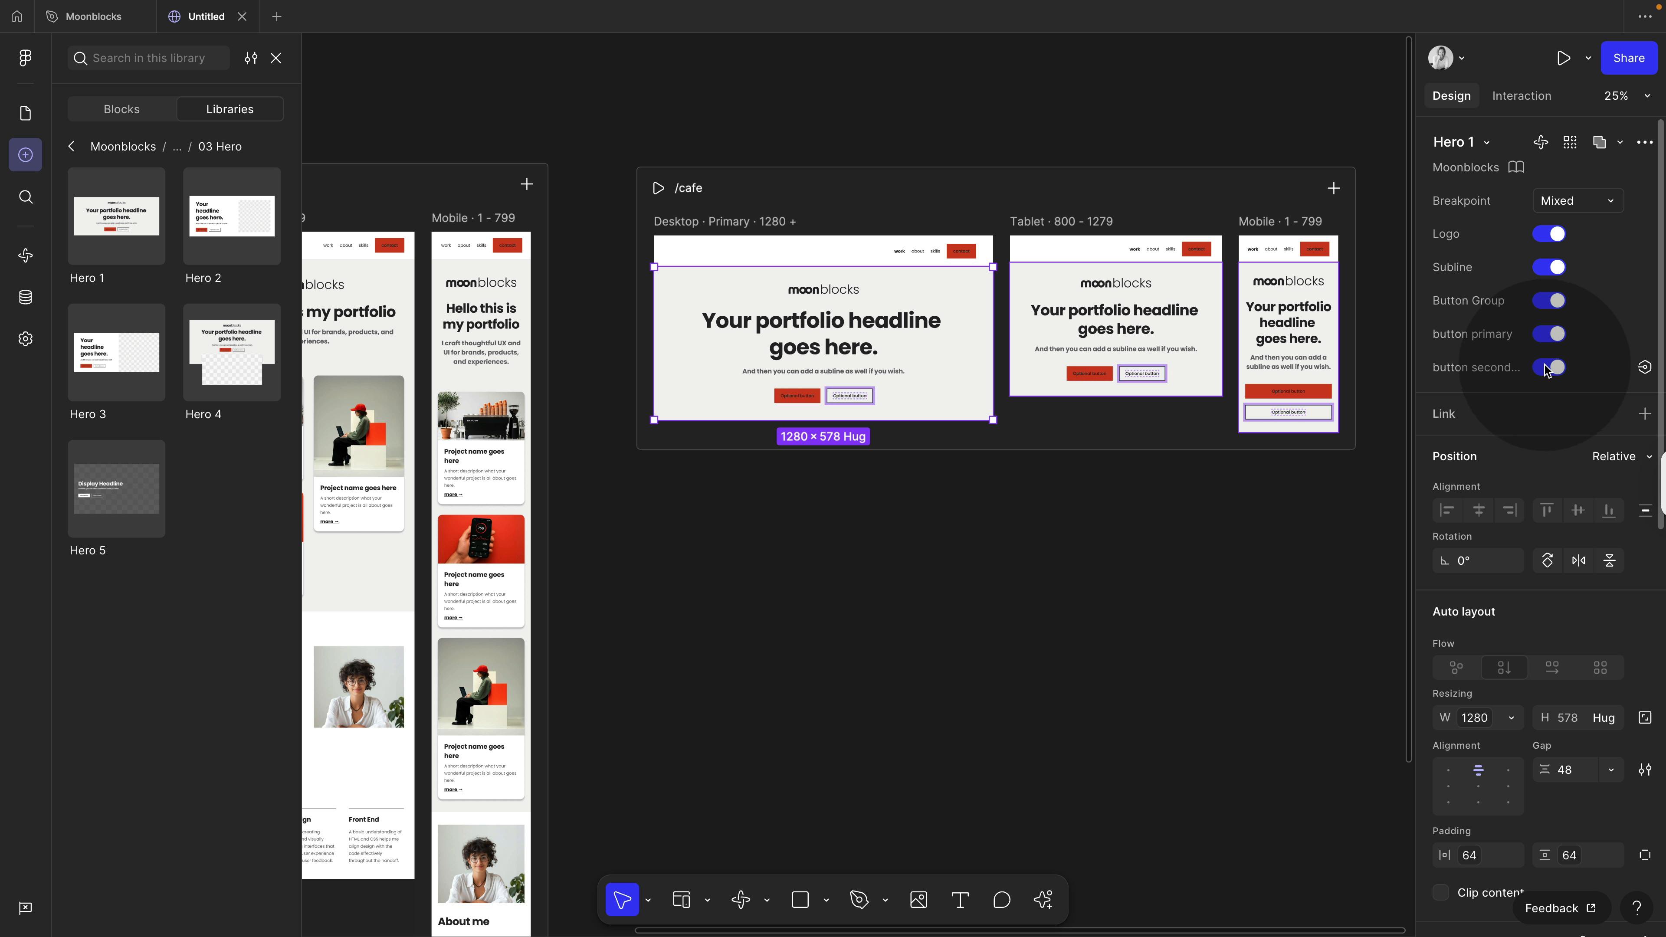
# Step: Hide the logo and the button group in the /cafe page's hero block, keeping the subline
pyautogui.click(1550, 234)
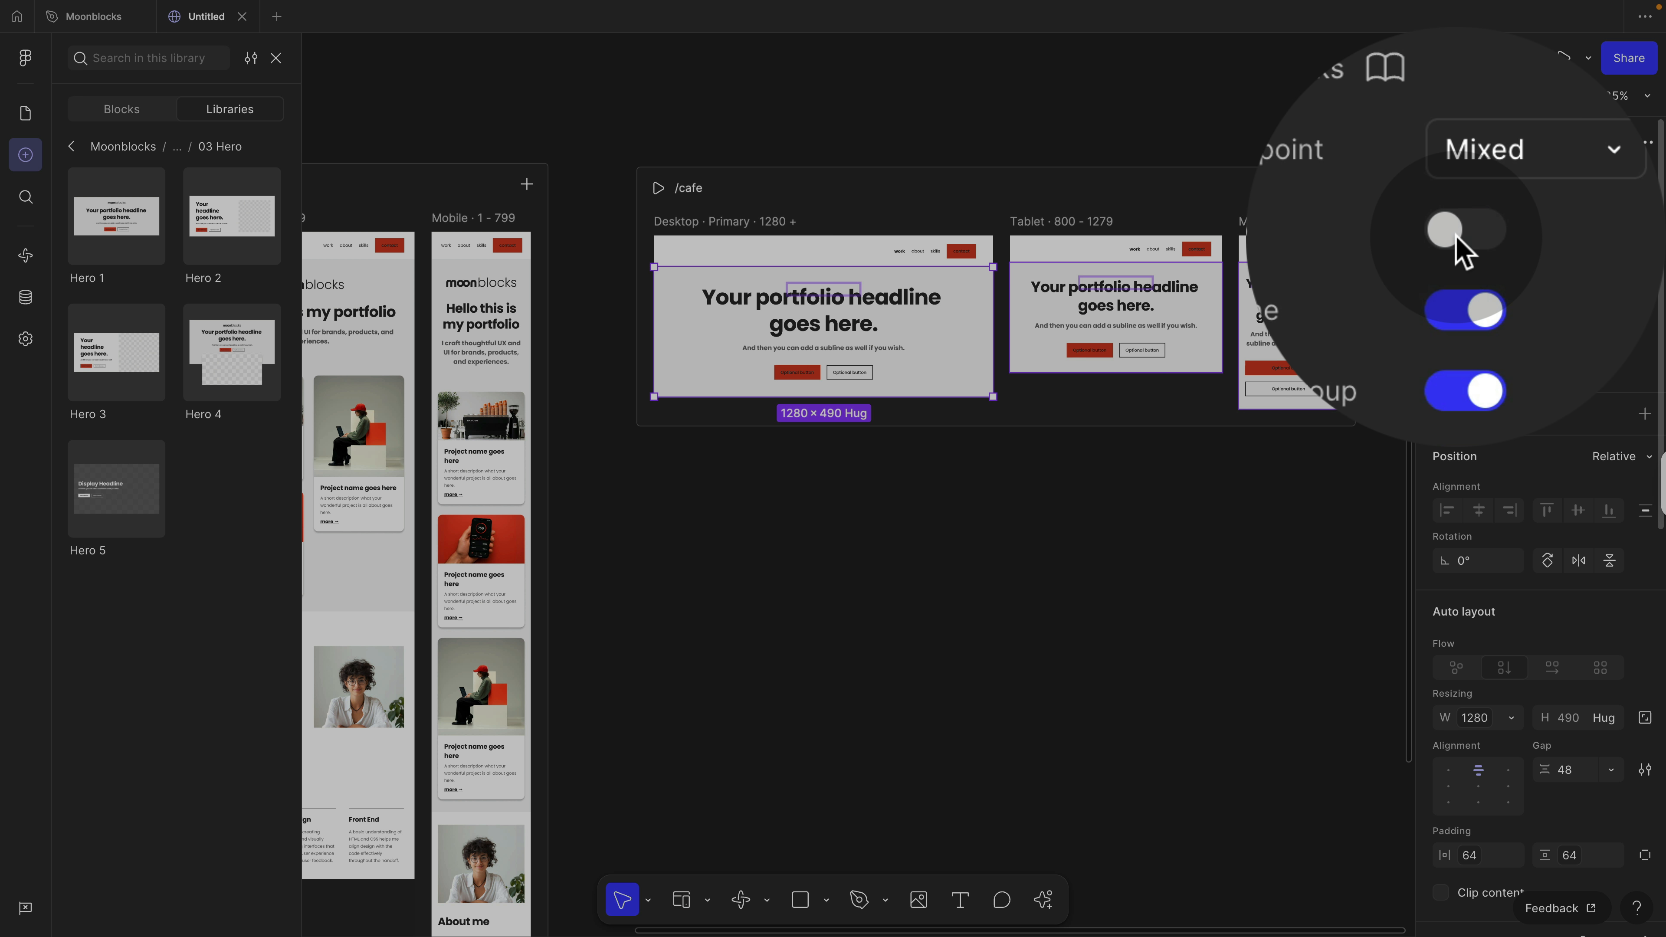
pyautogui.click(1456, 305)
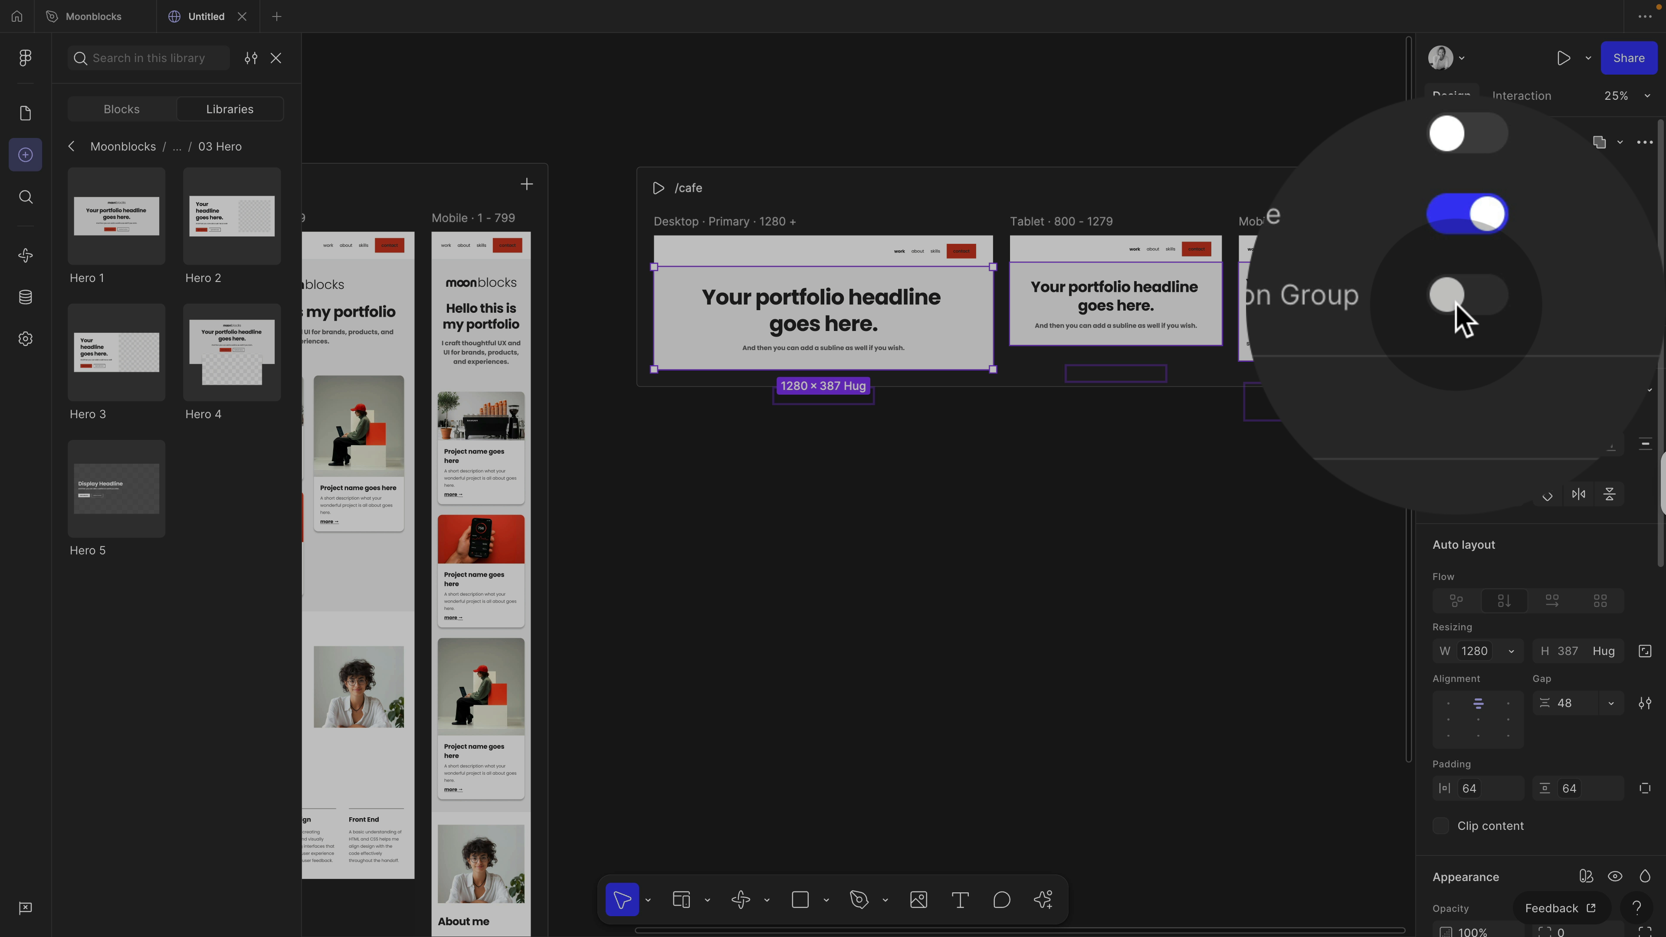
pyautogui.click(1549, 299)
pyautogui.click(1549, 333)
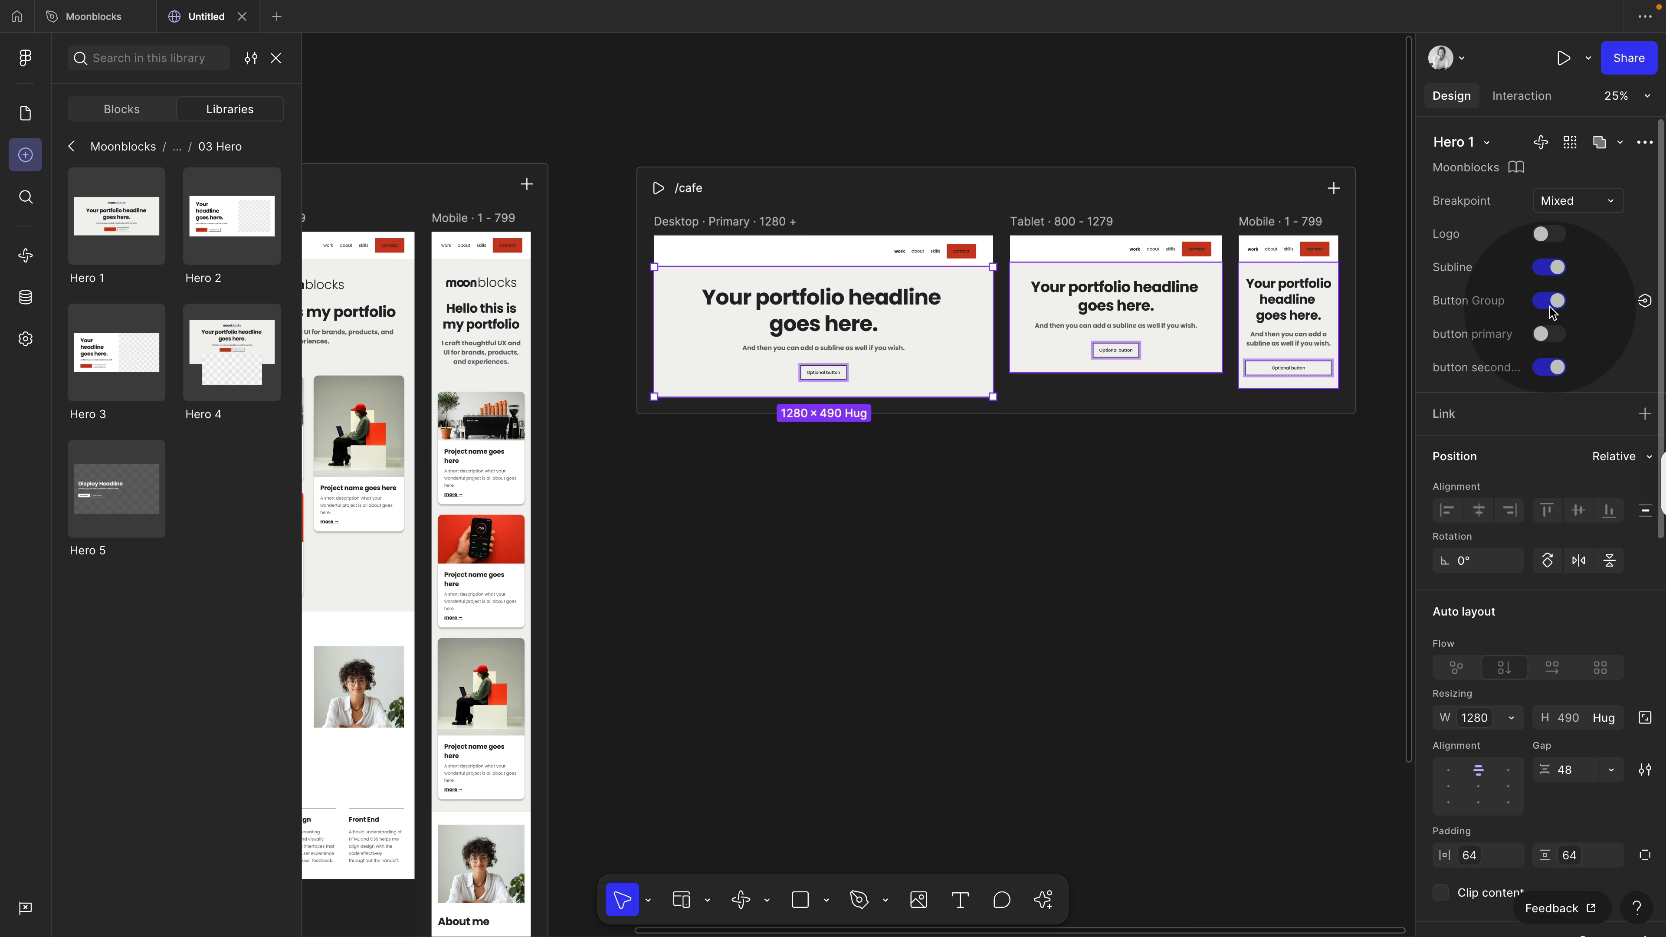
pyautogui.click(1549, 300)
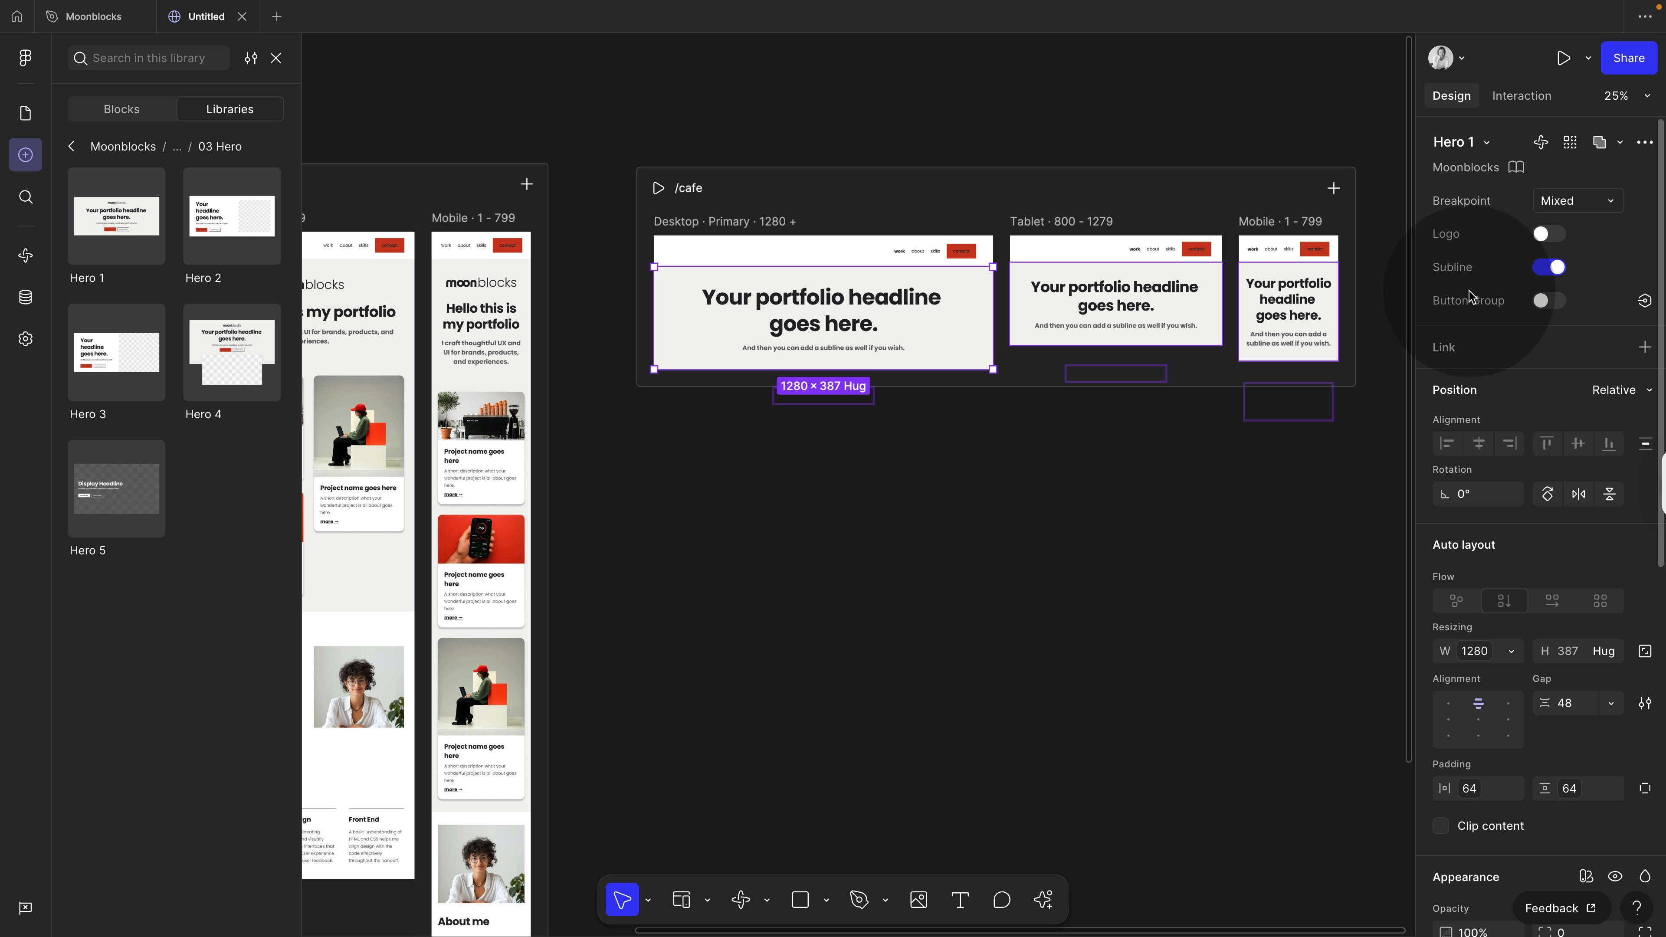
pyautogui.click(1178, 501)
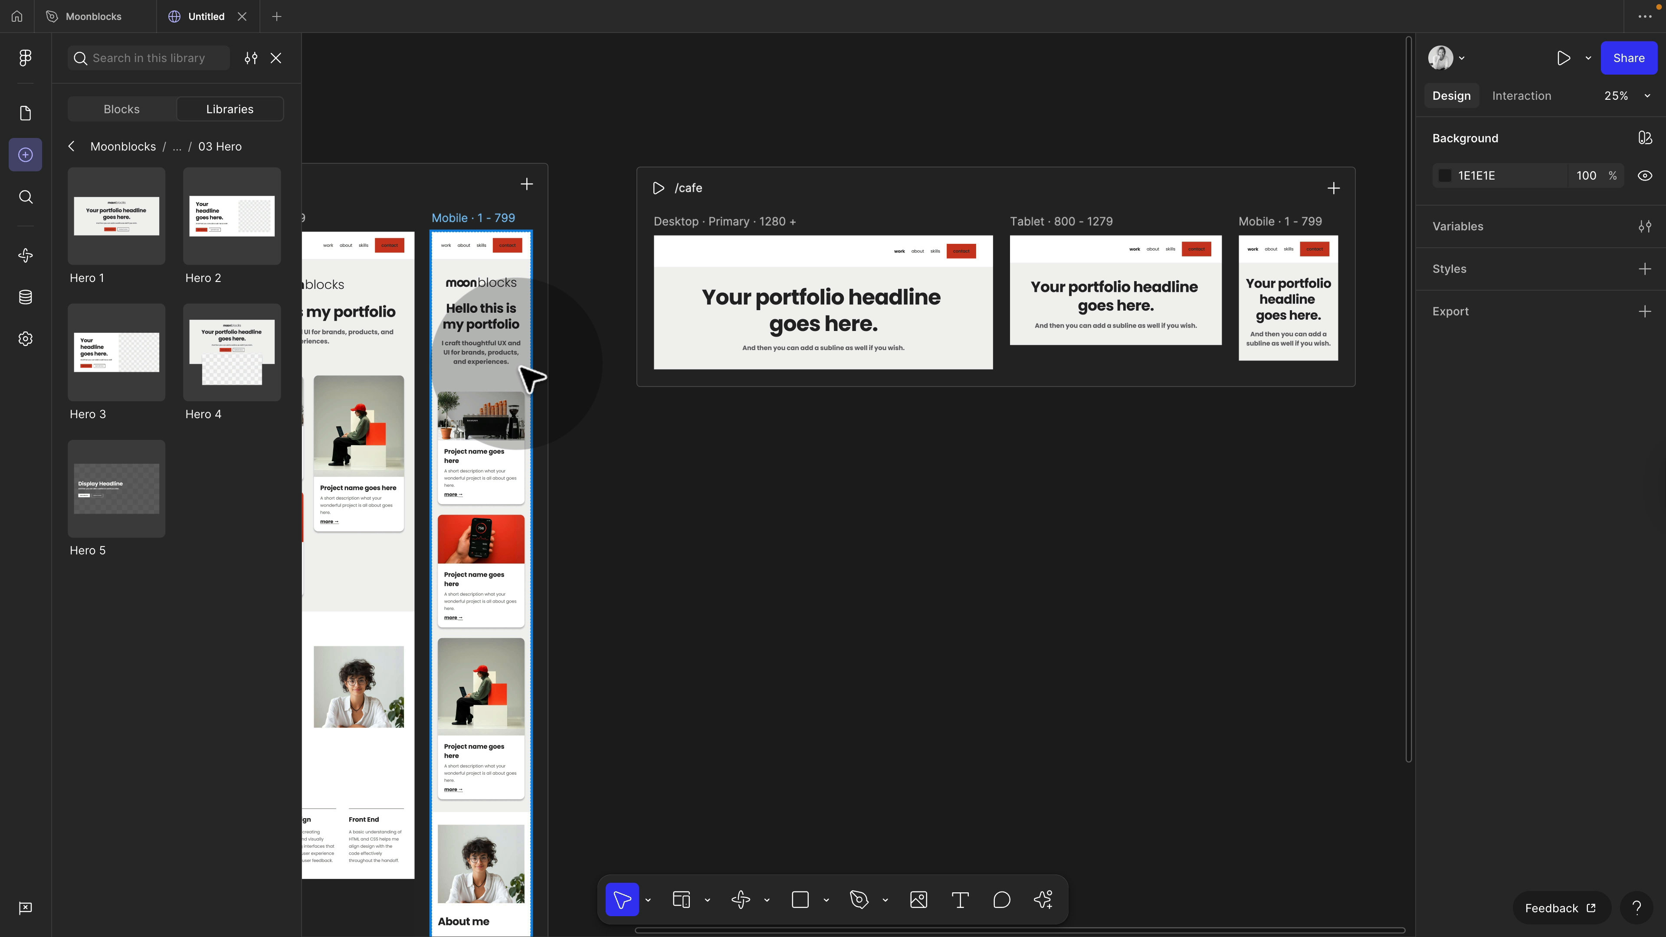
# Step: Insert Card Group 3 below the /cafe hero and CardGroup 4 beneath it, from the Moonblocks card groups
pyautogui.click(72, 146)
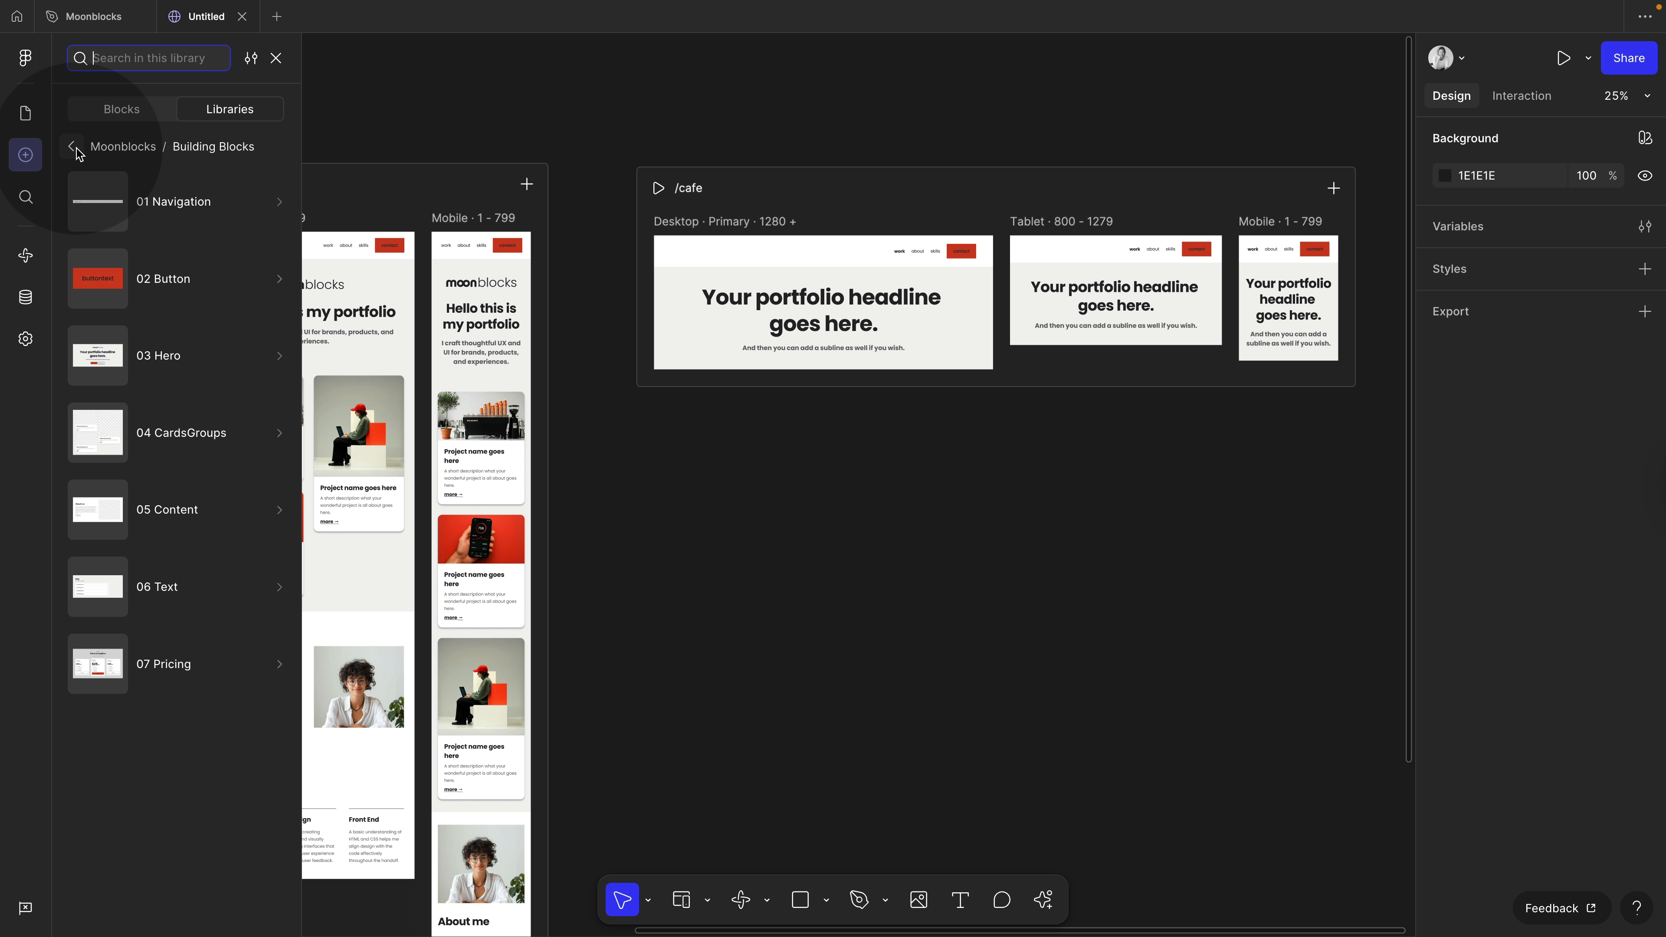
pyautogui.click(201, 447)
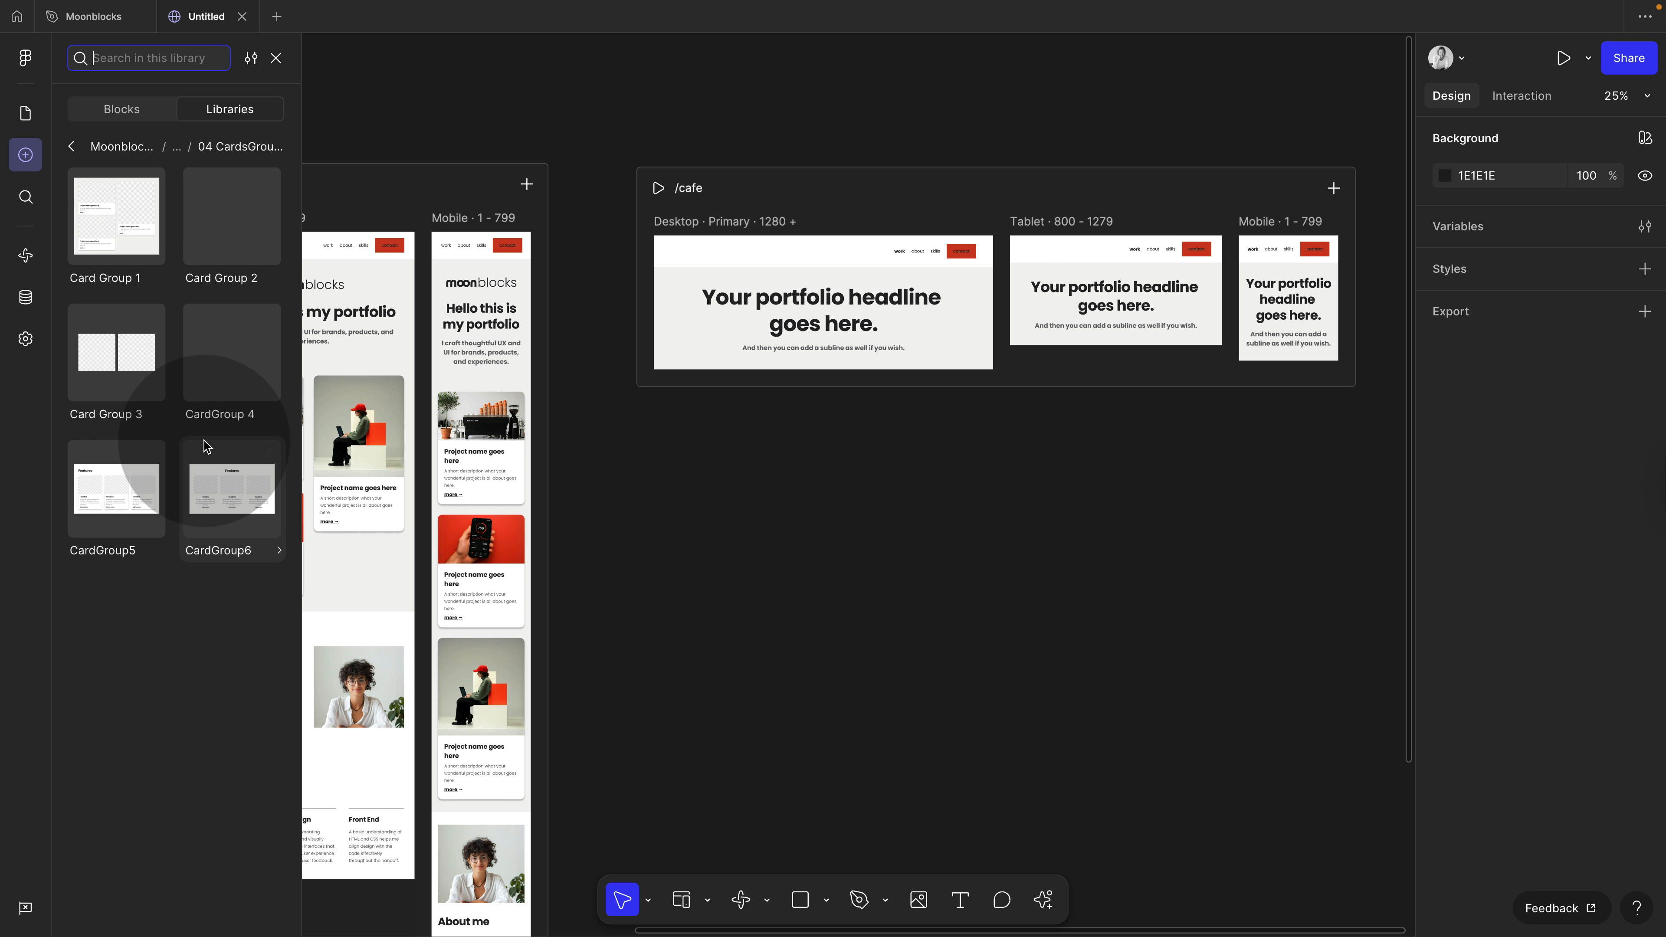
pyautogui.moveTo(117, 351); pyautogui.dragTo(750, 363)
pyautogui.moveTo(243, 360); pyautogui.dragTo(751, 507)
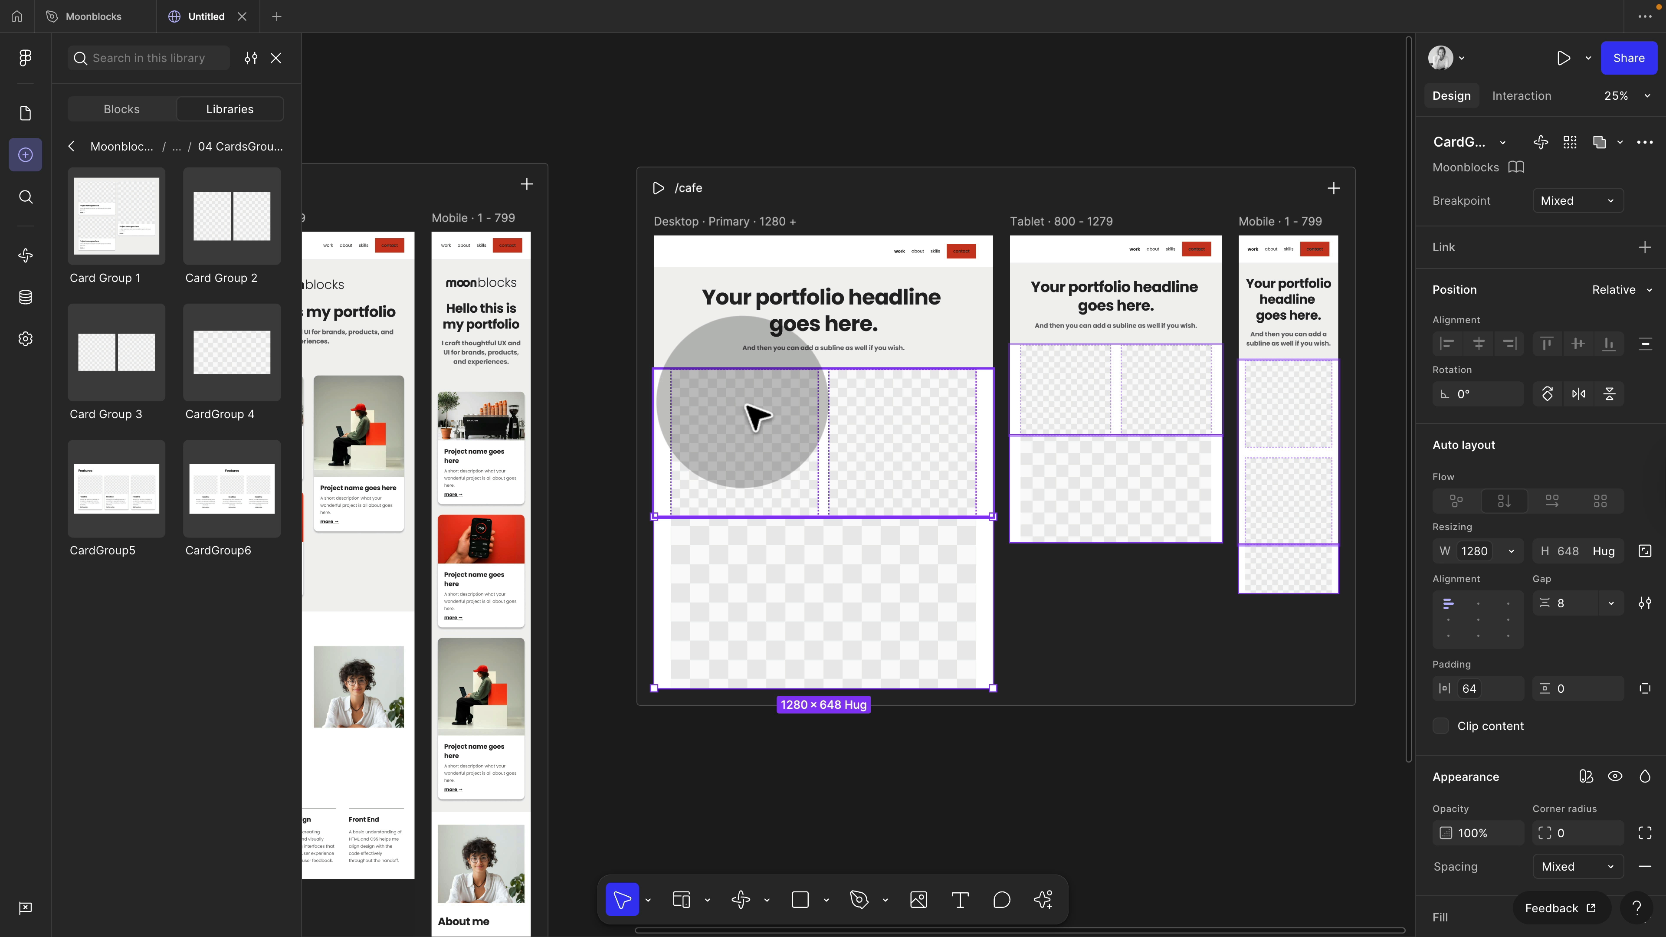
# Step: Insert the Text 7 block from the Moonblocks text blocks below CardGroup 4 in the /cafe Desktop frame
pyautogui.click(71, 146)
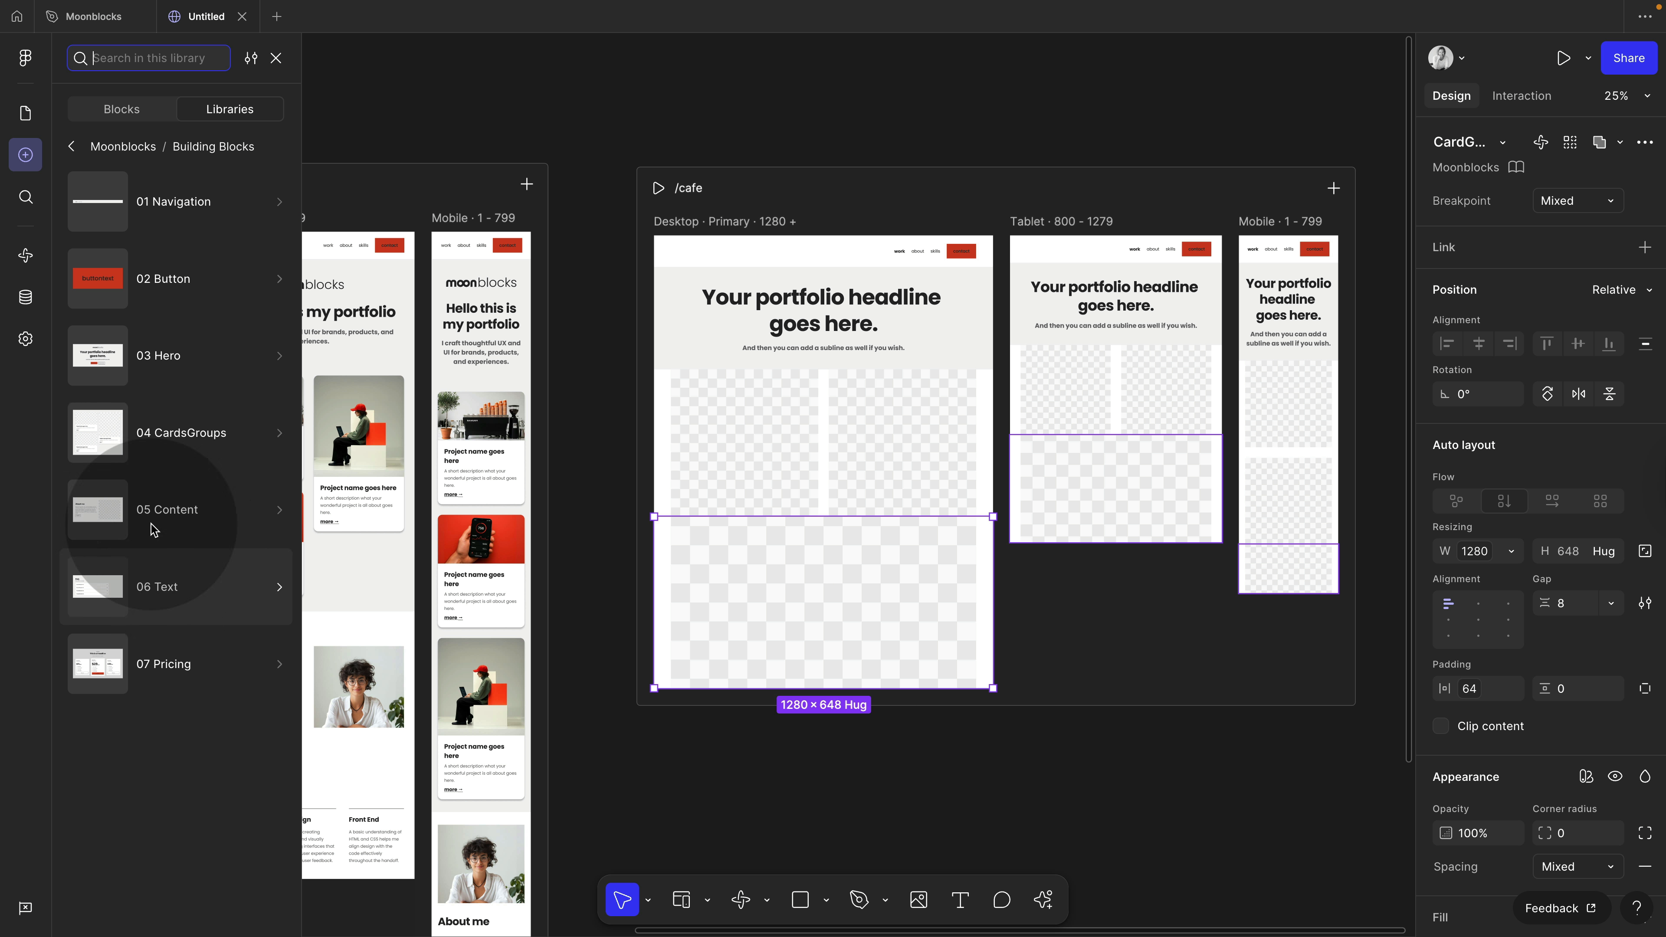
pyautogui.click(279, 587)
pyautogui.moveTo(113, 620); pyautogui.dragTo(807, 571)
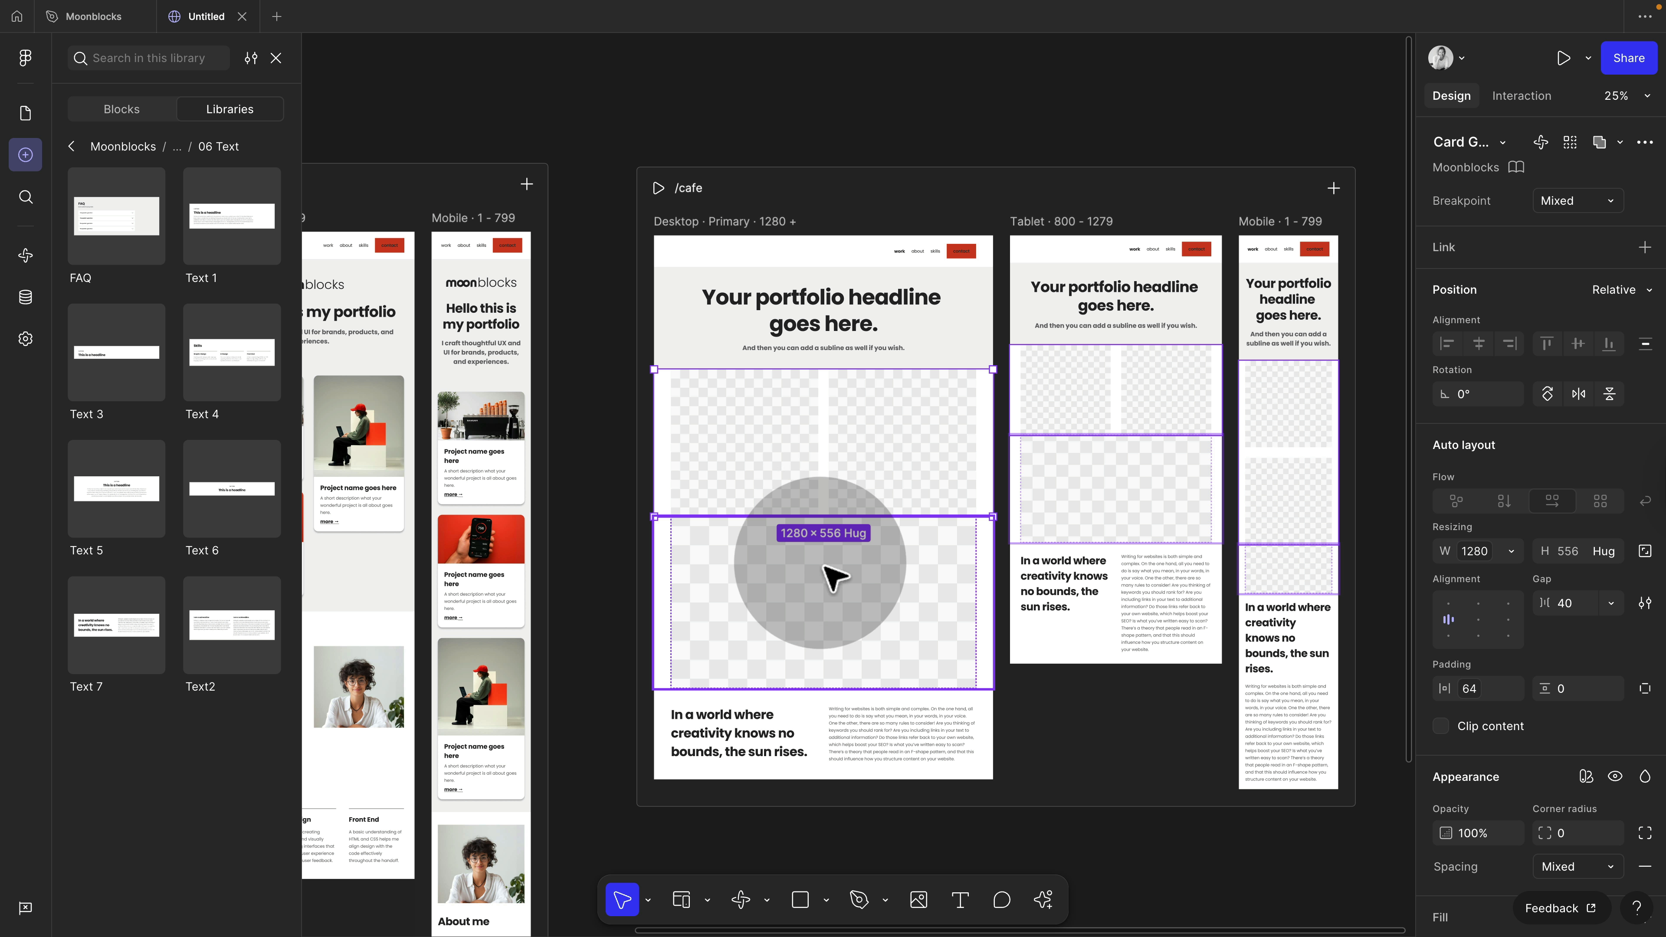
pyautogui.click(689, 223)
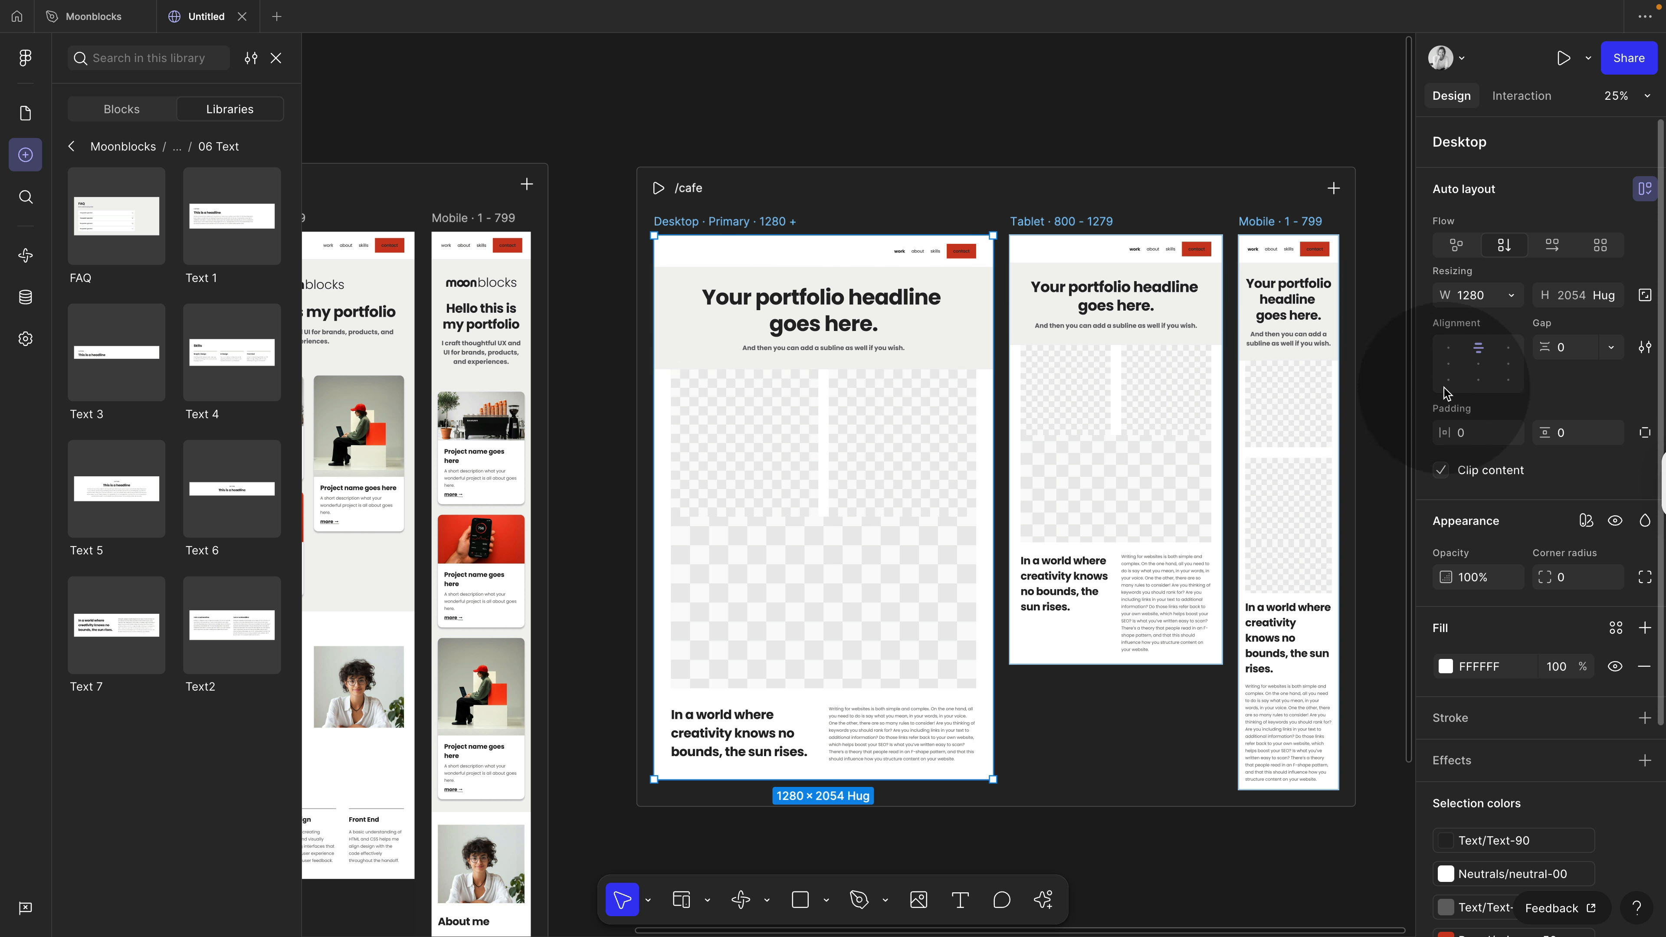
pyautogui.hotkey('shift', 'Up')
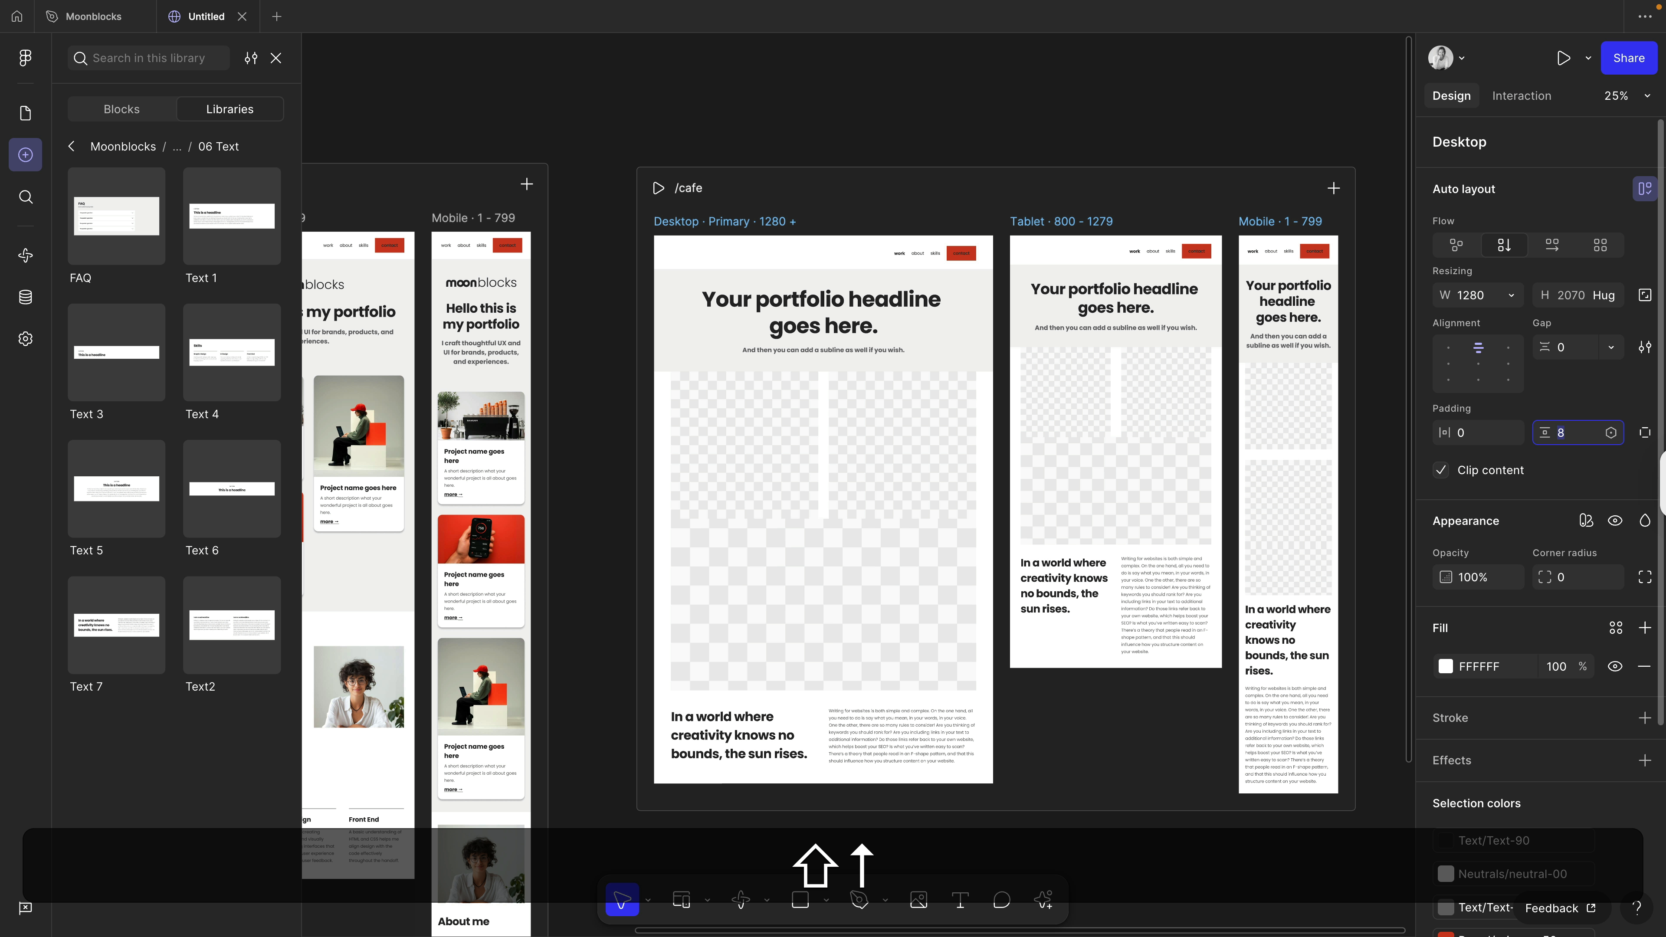
pyautogui.write('0')
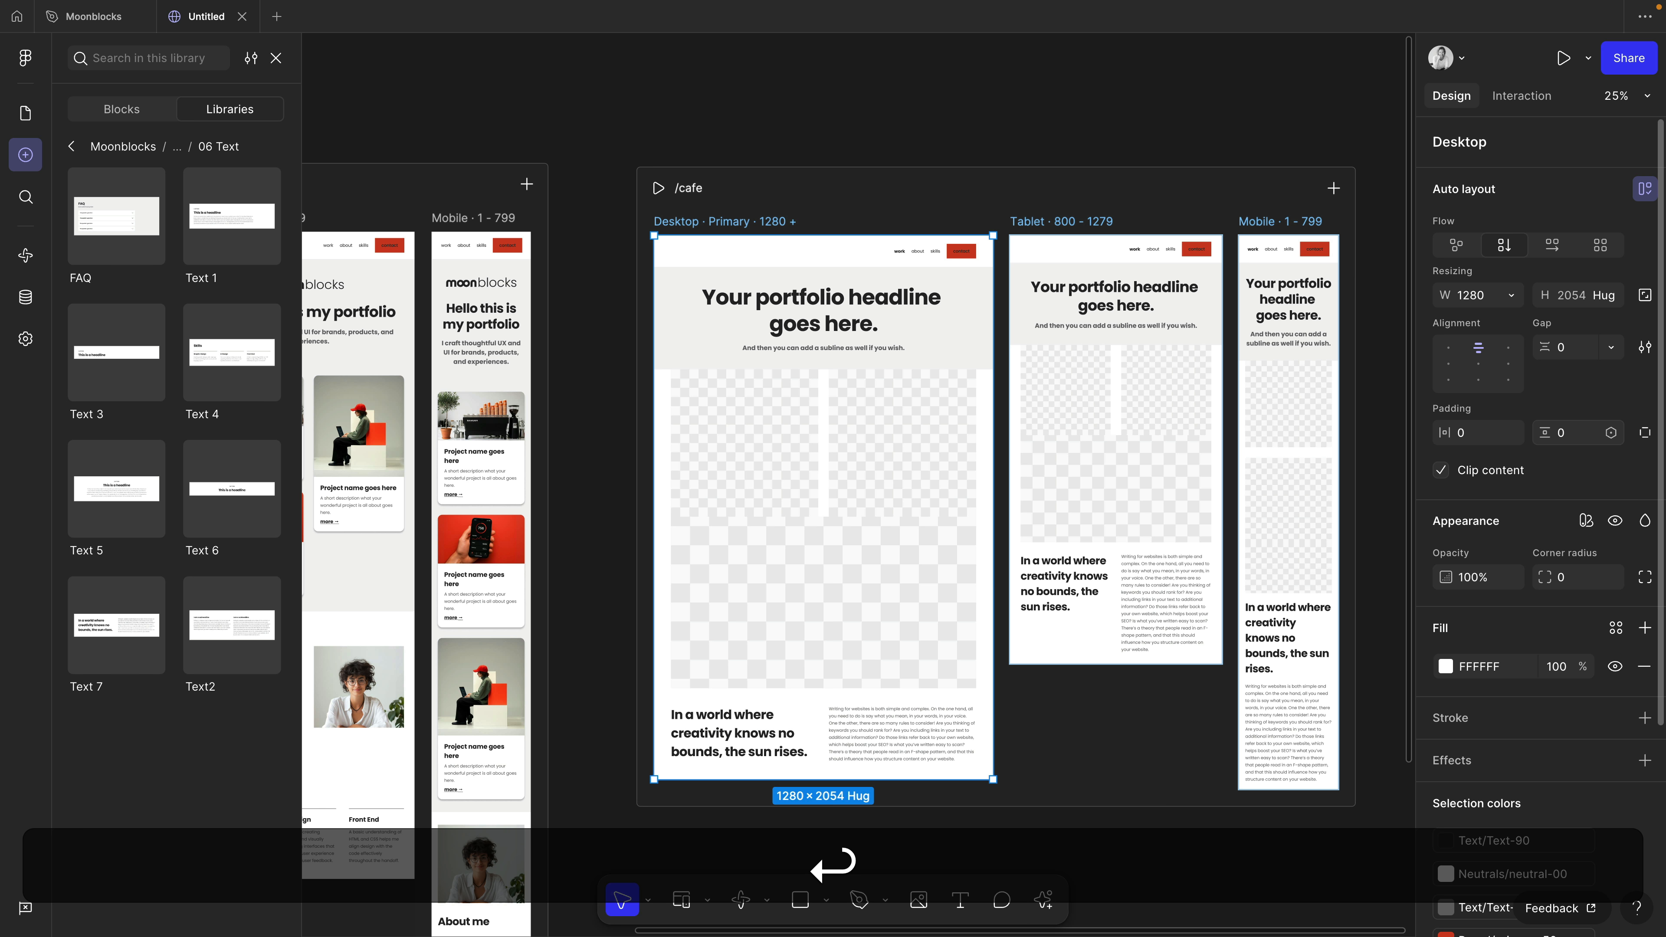
# Step: Wrap the two card groups in the /cafe Desktop frame in a shared auto layout frame
pyautogui.click(949, 554)
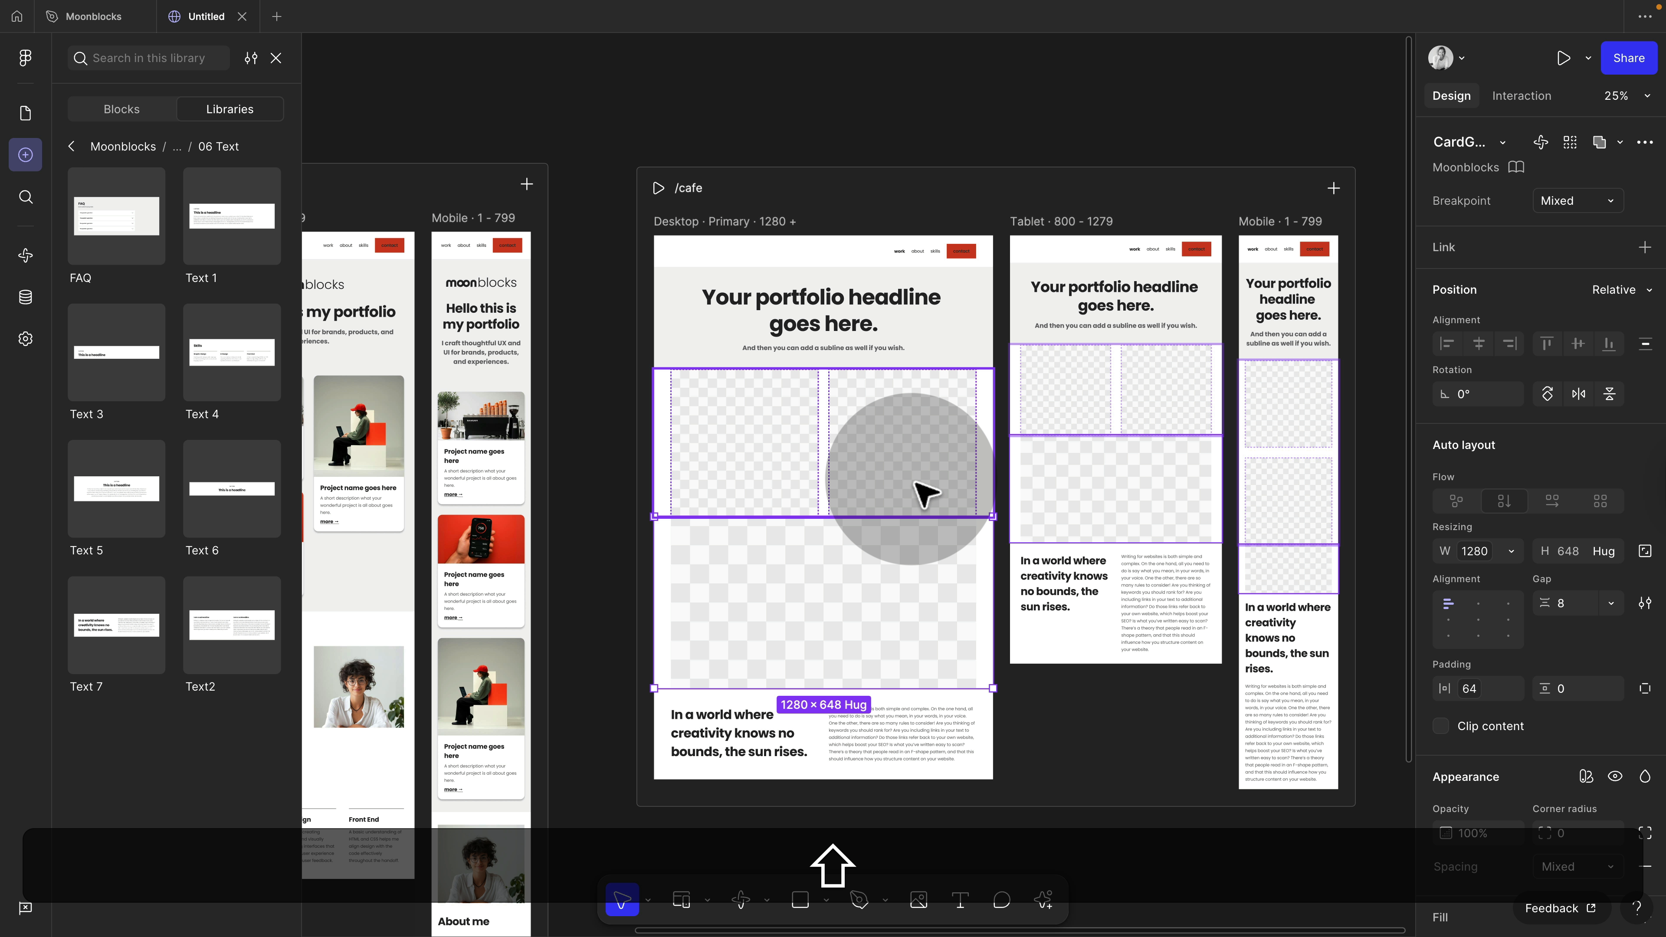
pyautogui.keyDown('shift'); pyautogui.click(840, 451); pyautogui.keyUp('shift')
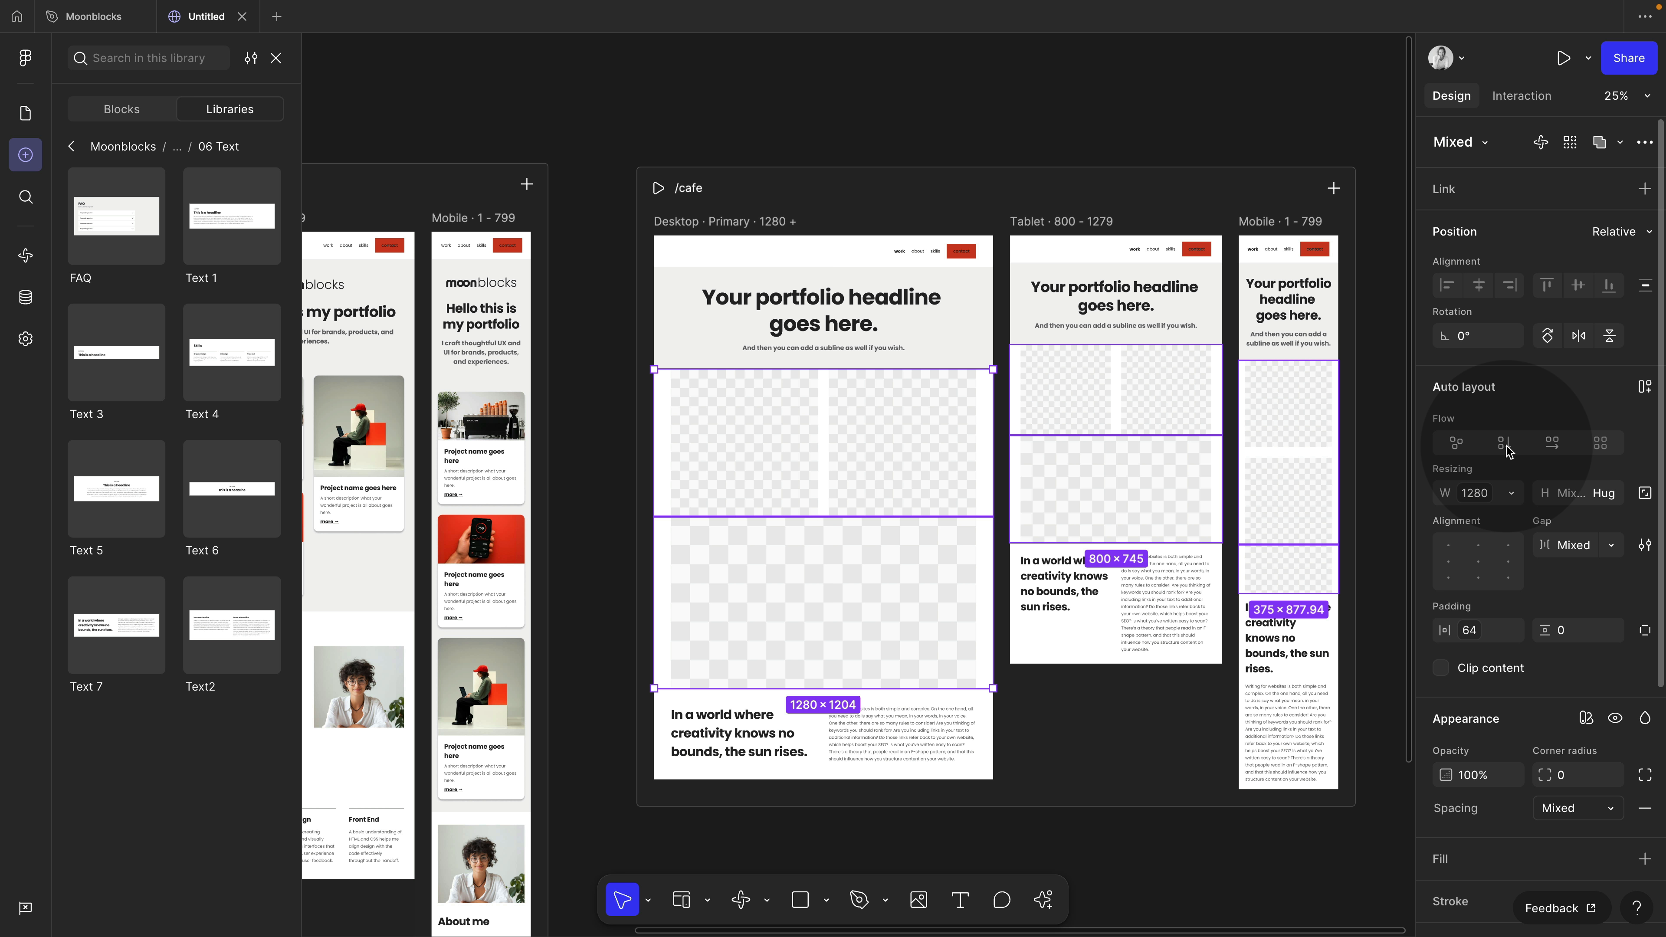
pyautogui.hotkey('shift', 'a')
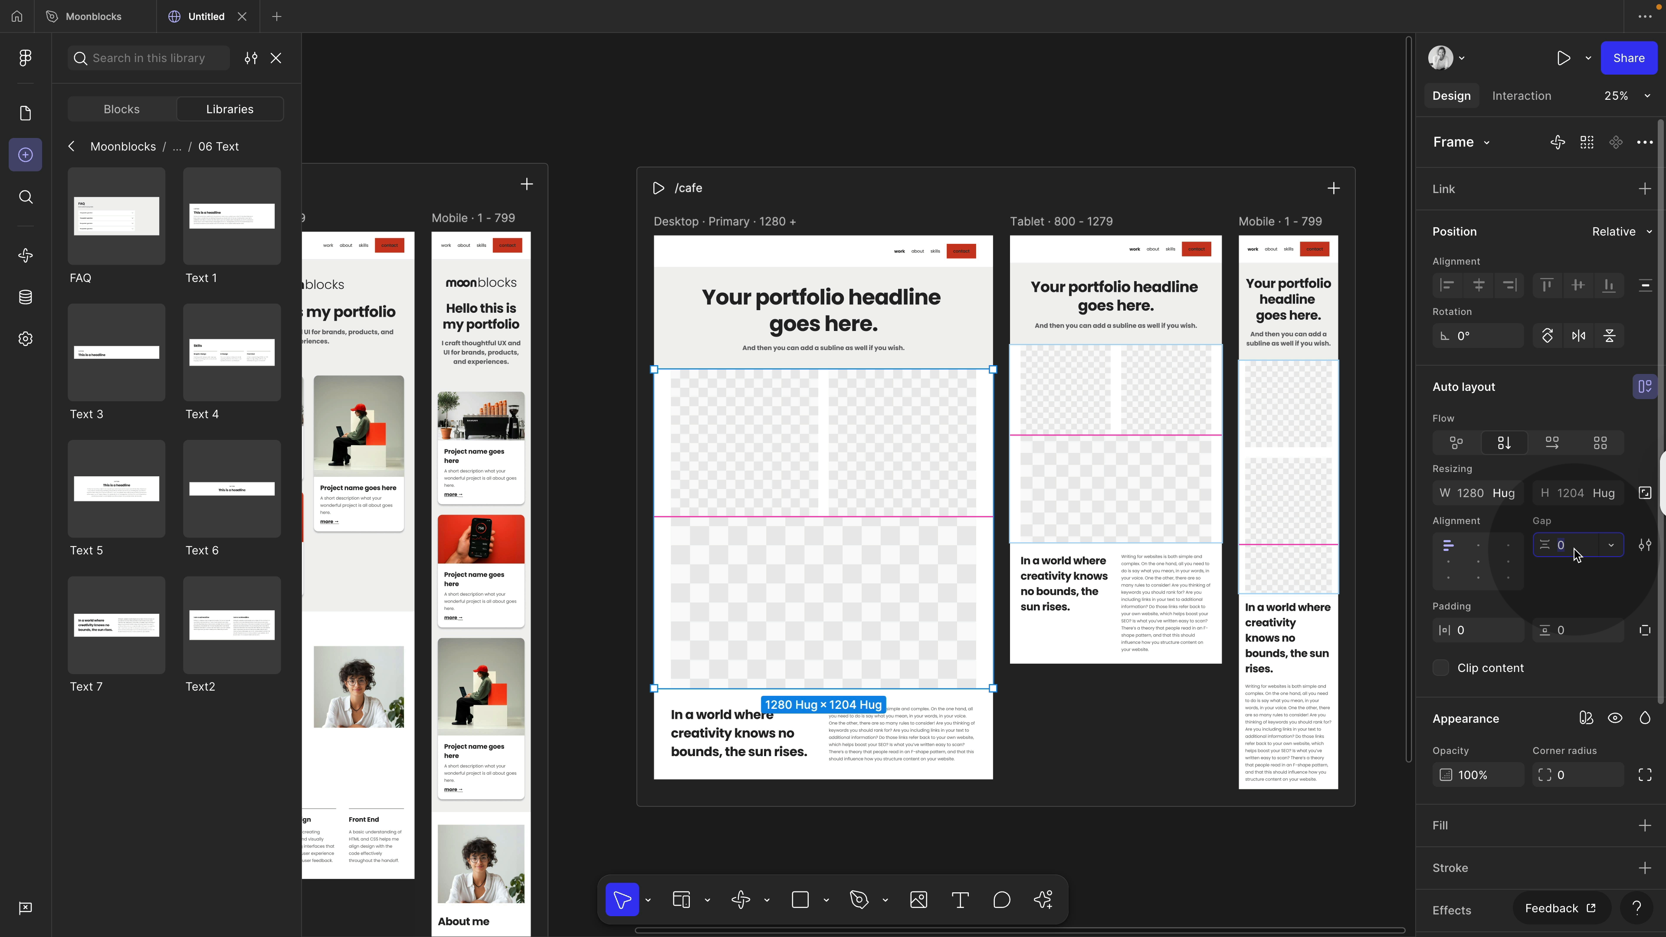
# Step: Set the vertical gap and the vertical padding of the frame around the card groups to 40 each
pyautogui.hotkey('shift', 'Up')
pyautogui.hotkey('shift', 'Up')
pyautogui.hotkey('shift', 'Up')
pyautogui.hotkey('shift', 'Up')
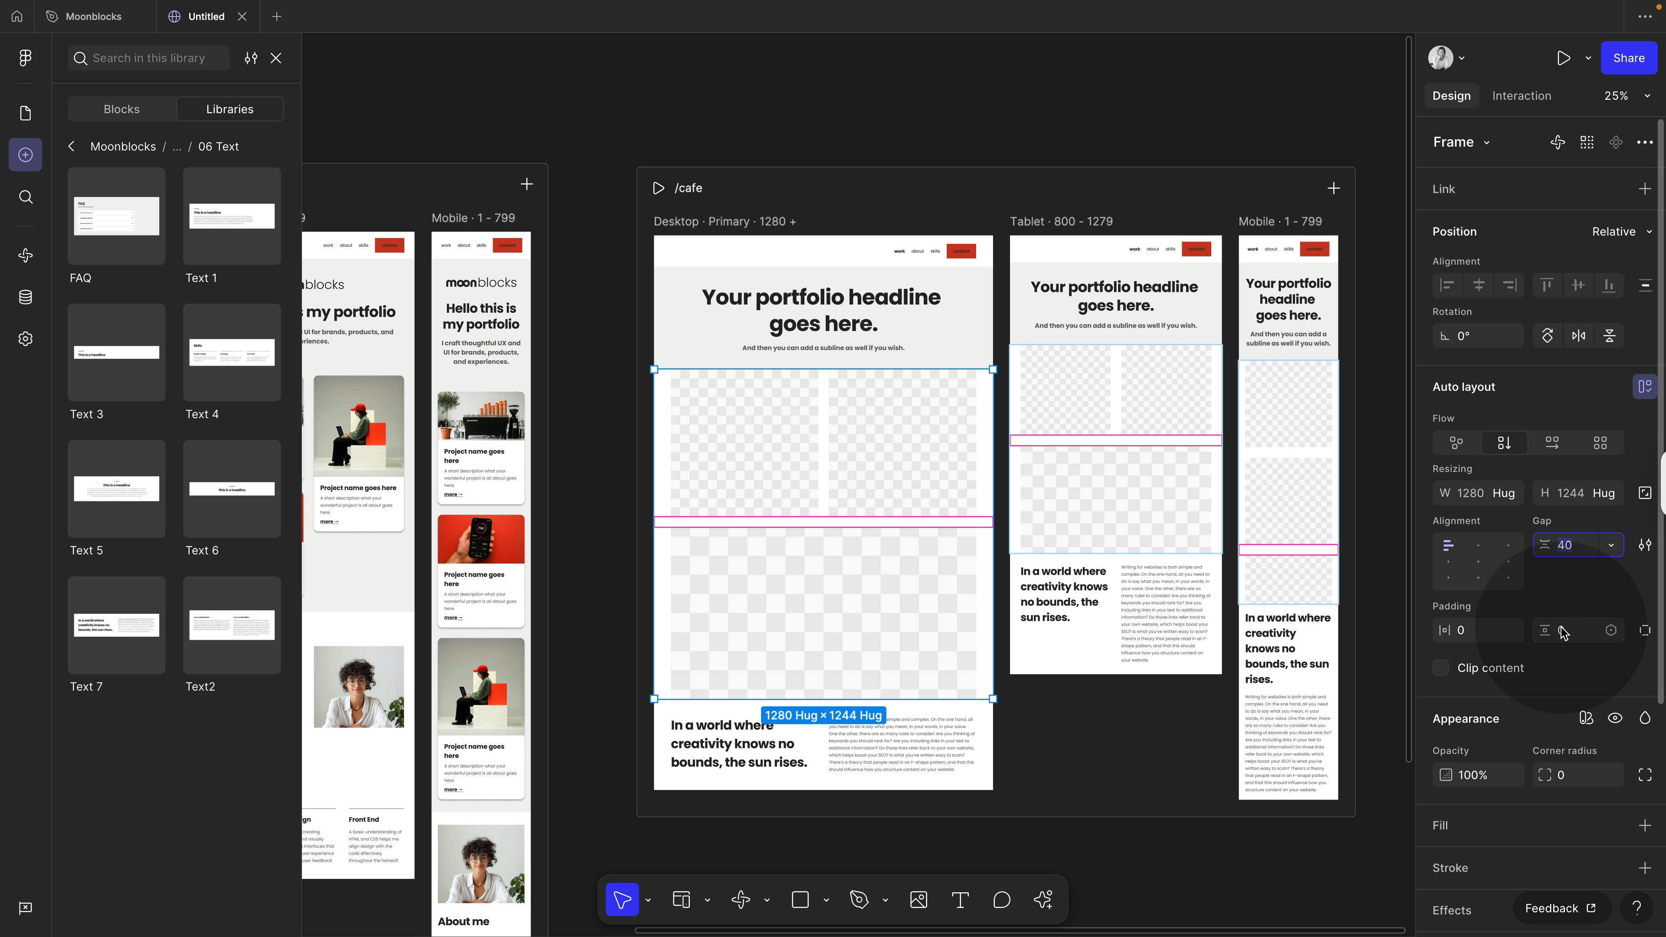
pyautogui.hotkey('shift', 'Up')
pyautogui.hotkey('shift', 'Up')
pyautogui.hotkey('shift', 'Up')
pyautogui.hotkey('shift', 'Up')
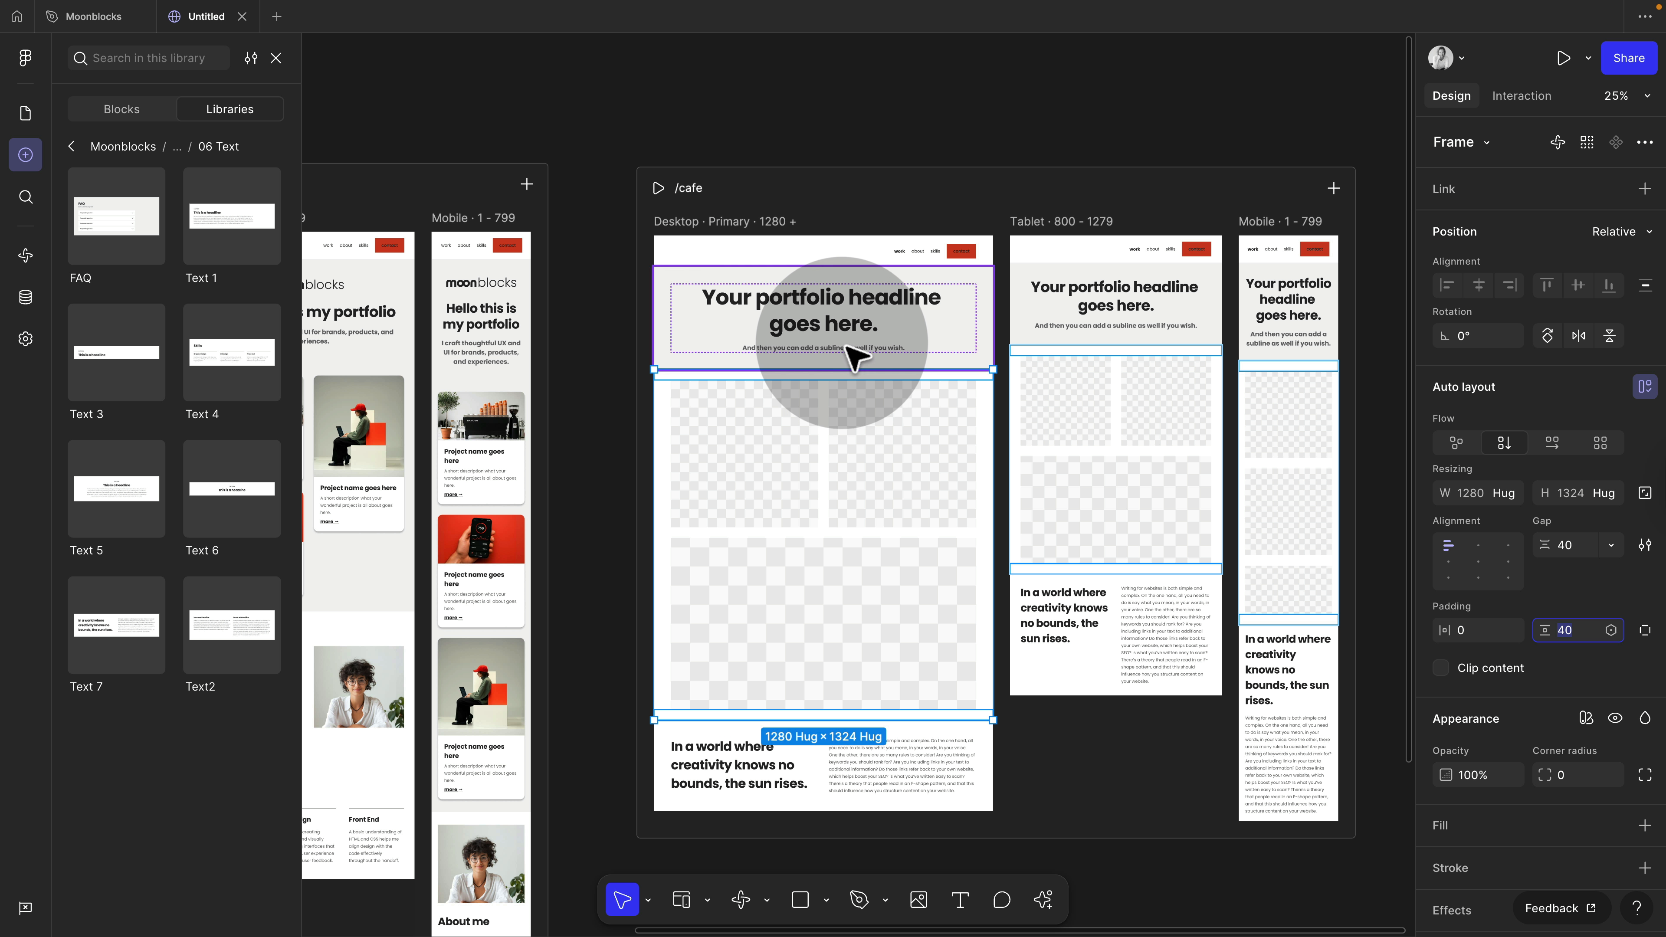
# Step: Apply the neutral-30 library color as the fill of the /cafe Desktop frame
pyautogui.click(685, 220)
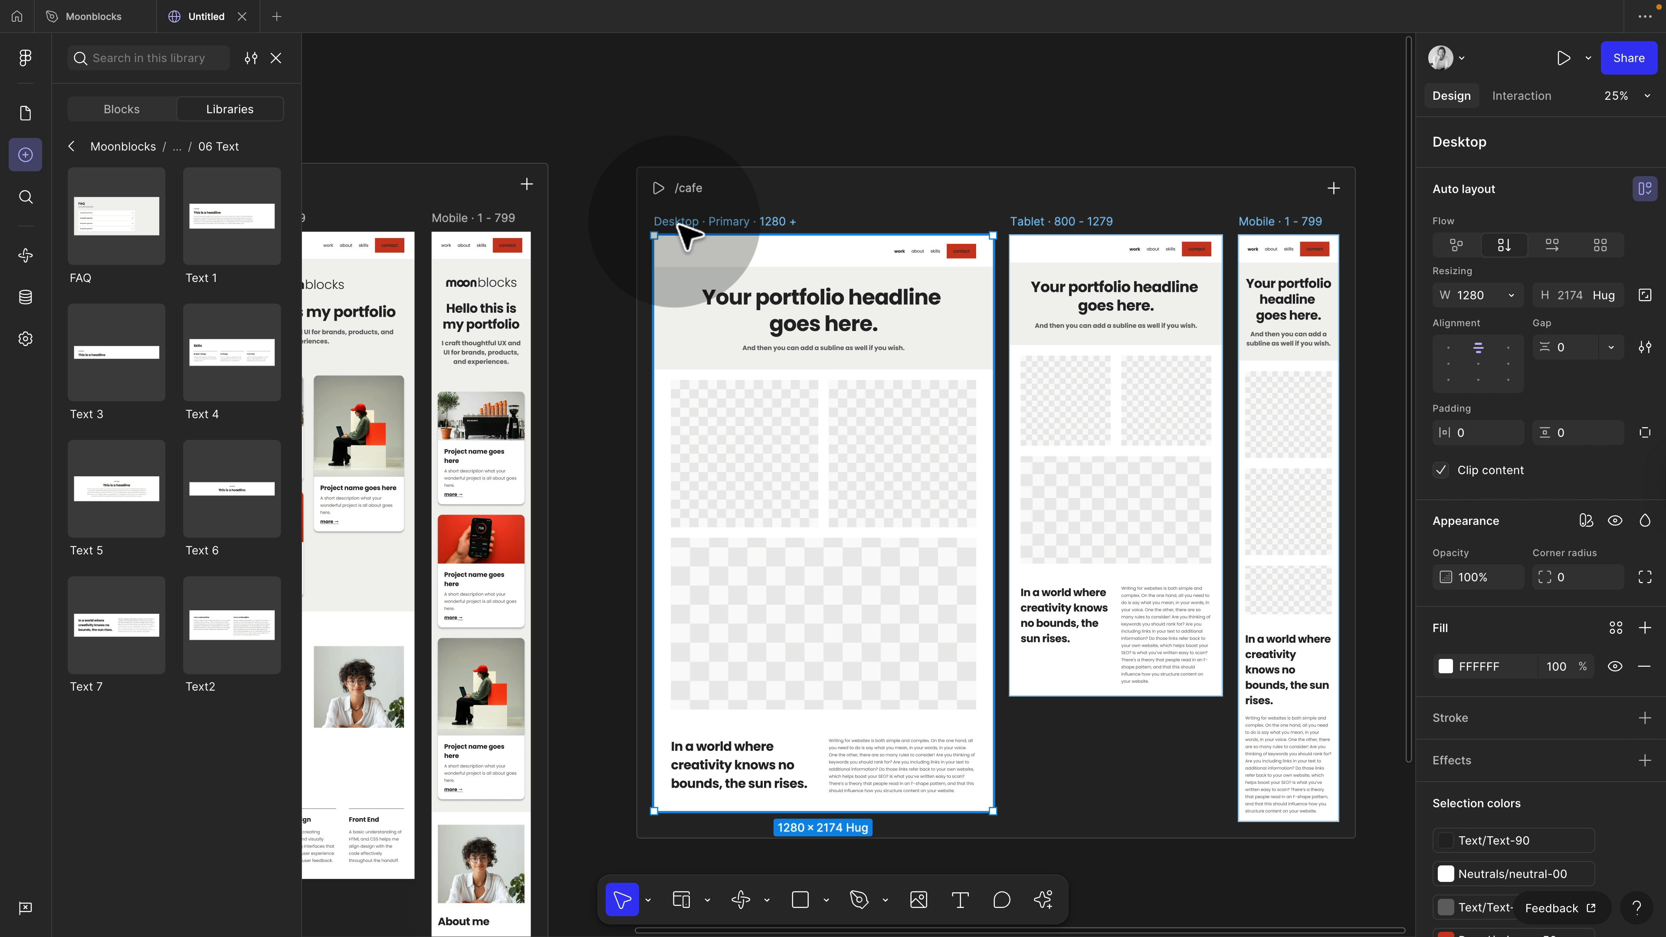
pyautogui.scroll(-1, 1590, 650)
pyautogui.click(1615, 586)
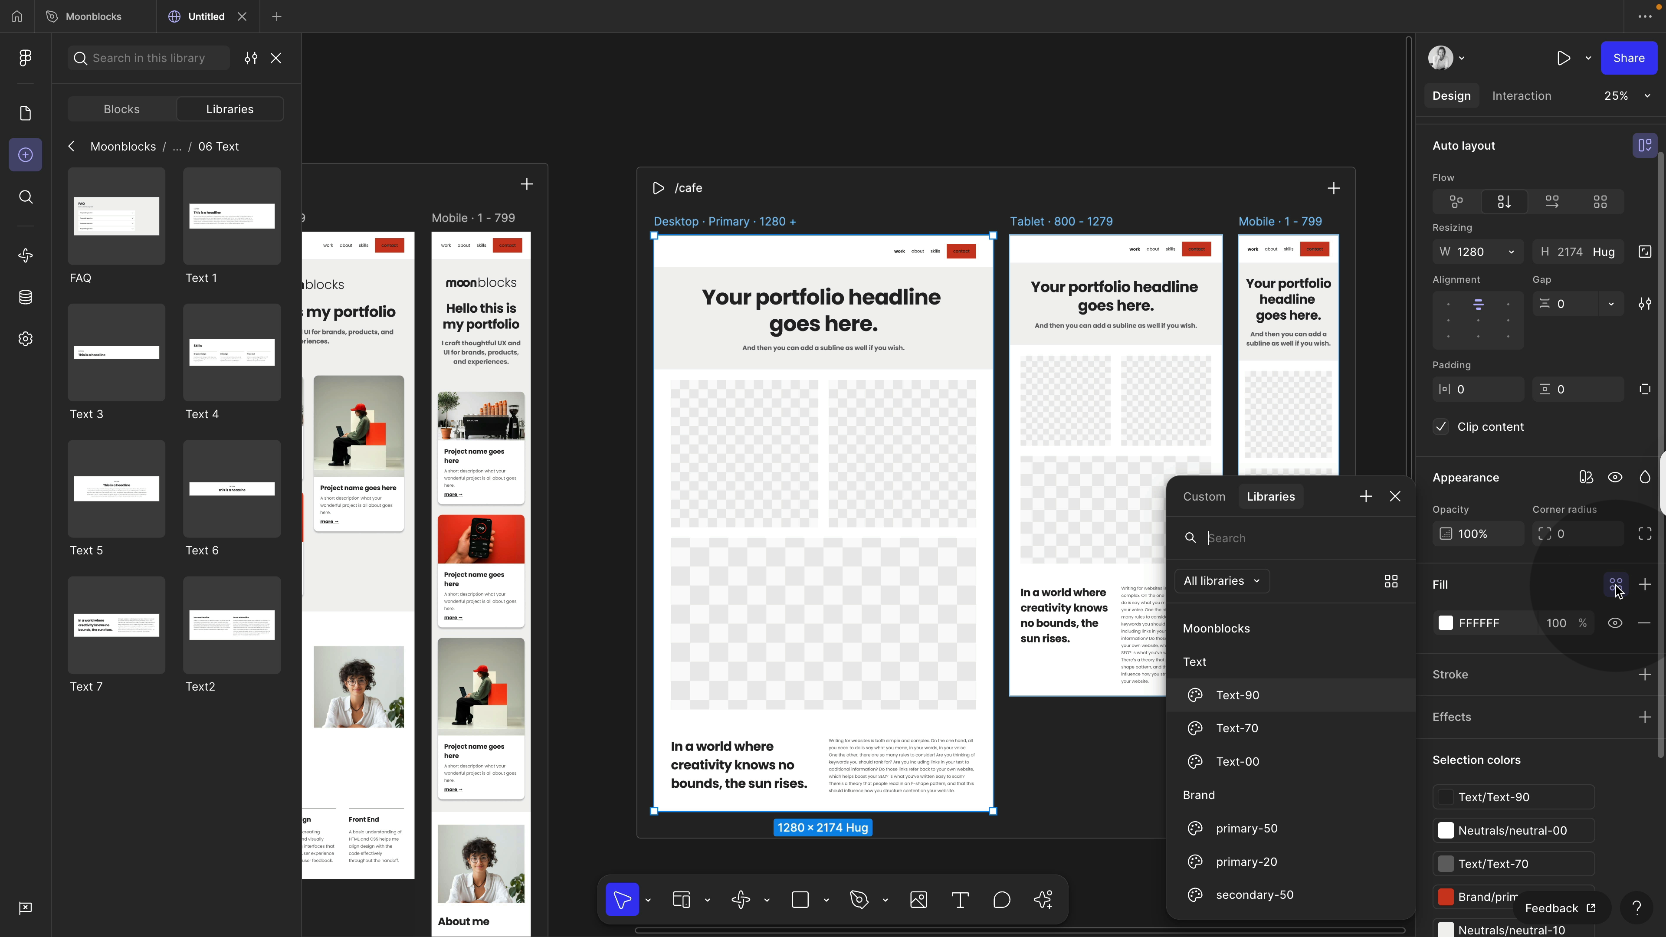
pyautogui.scroll(-2, 1351, 788)
pyautogui.scroll(-3, 1350, 806)
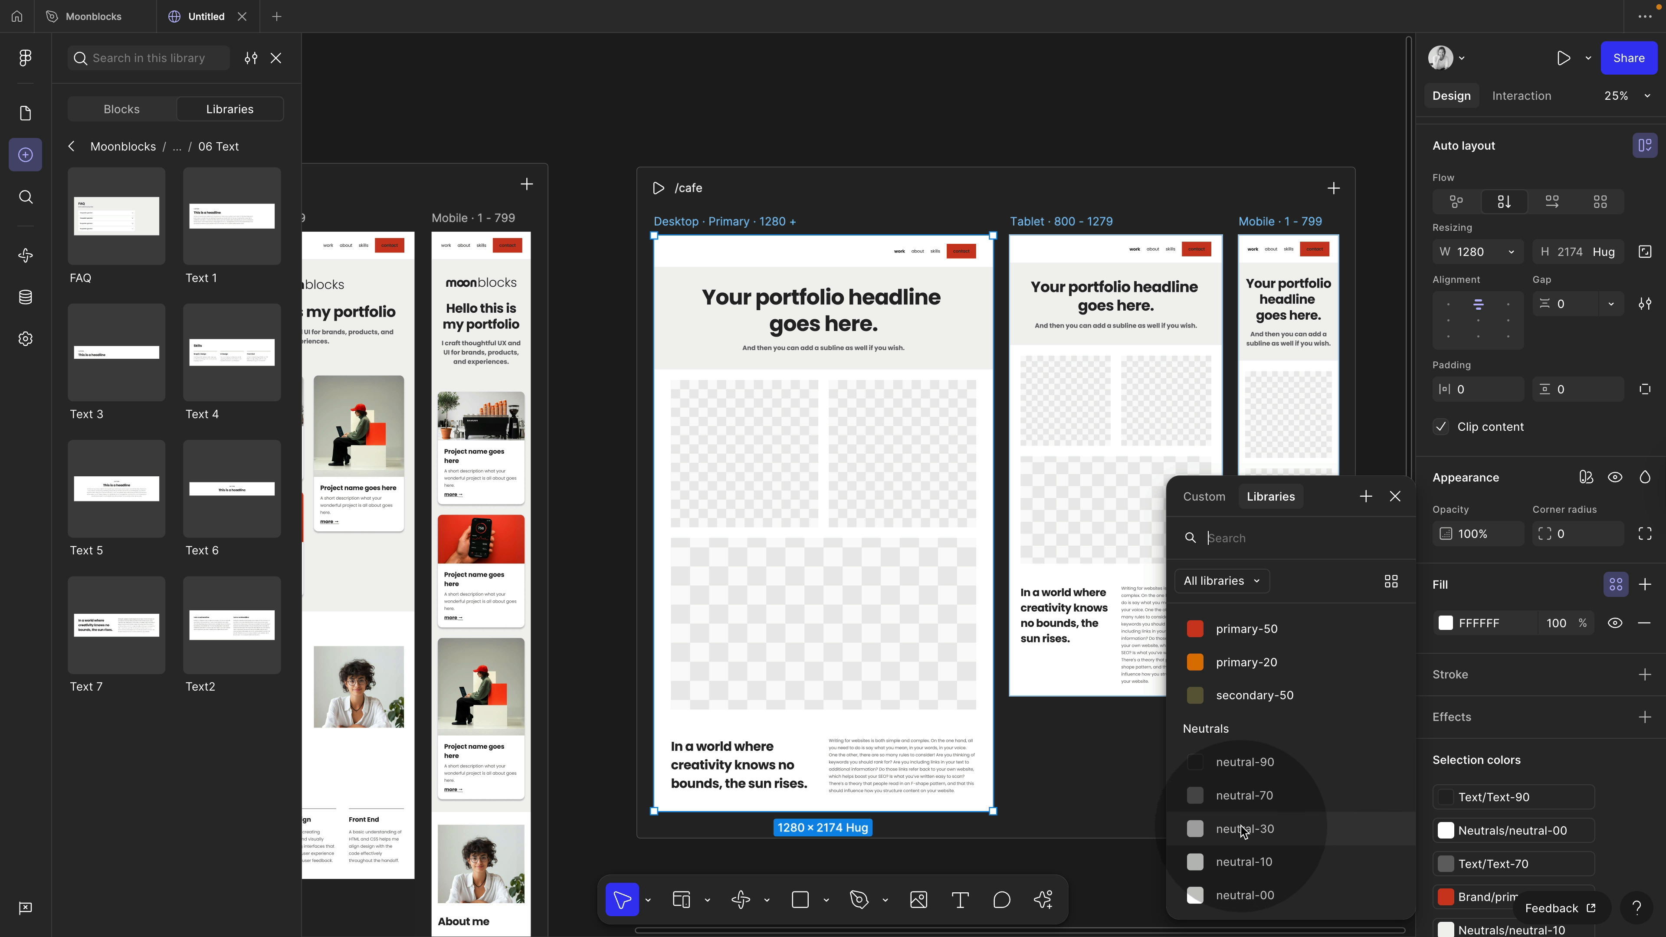
pyautogui.click(1244, 832)
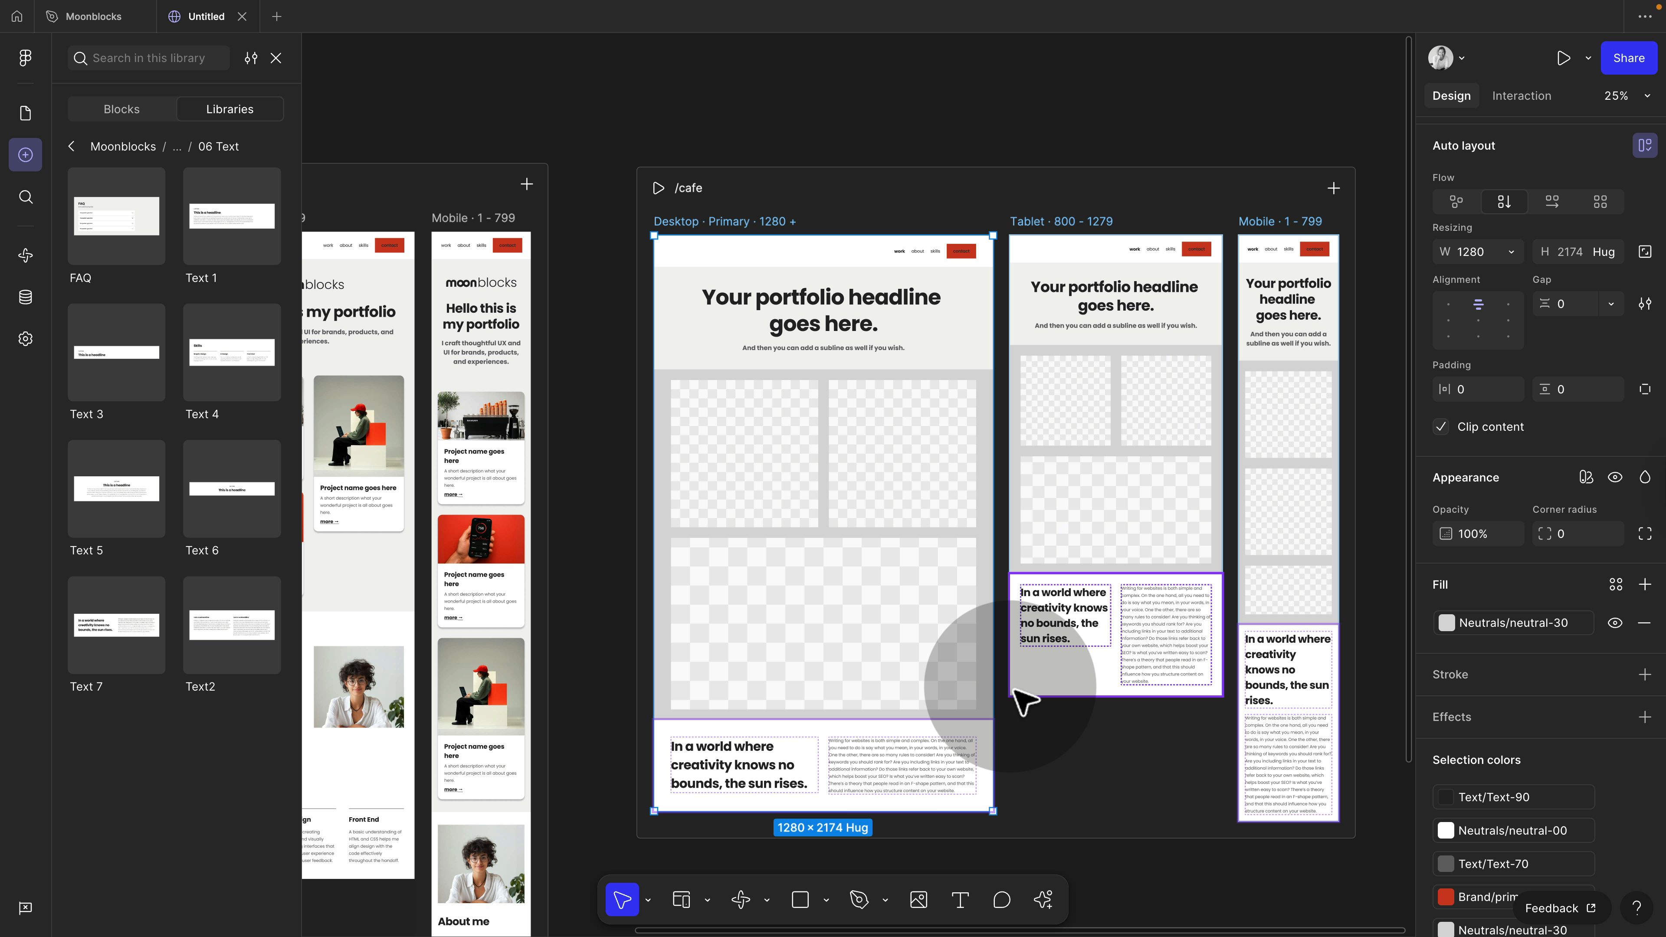
# Step: Fill the first placeholder of the two-image card group with the coffee machine photo uploaded from the computer
pyautogui.press('super')
pyautogui.keyDown('super'); pyautogui.click(789, 490); pyautogui.keyUp('super')
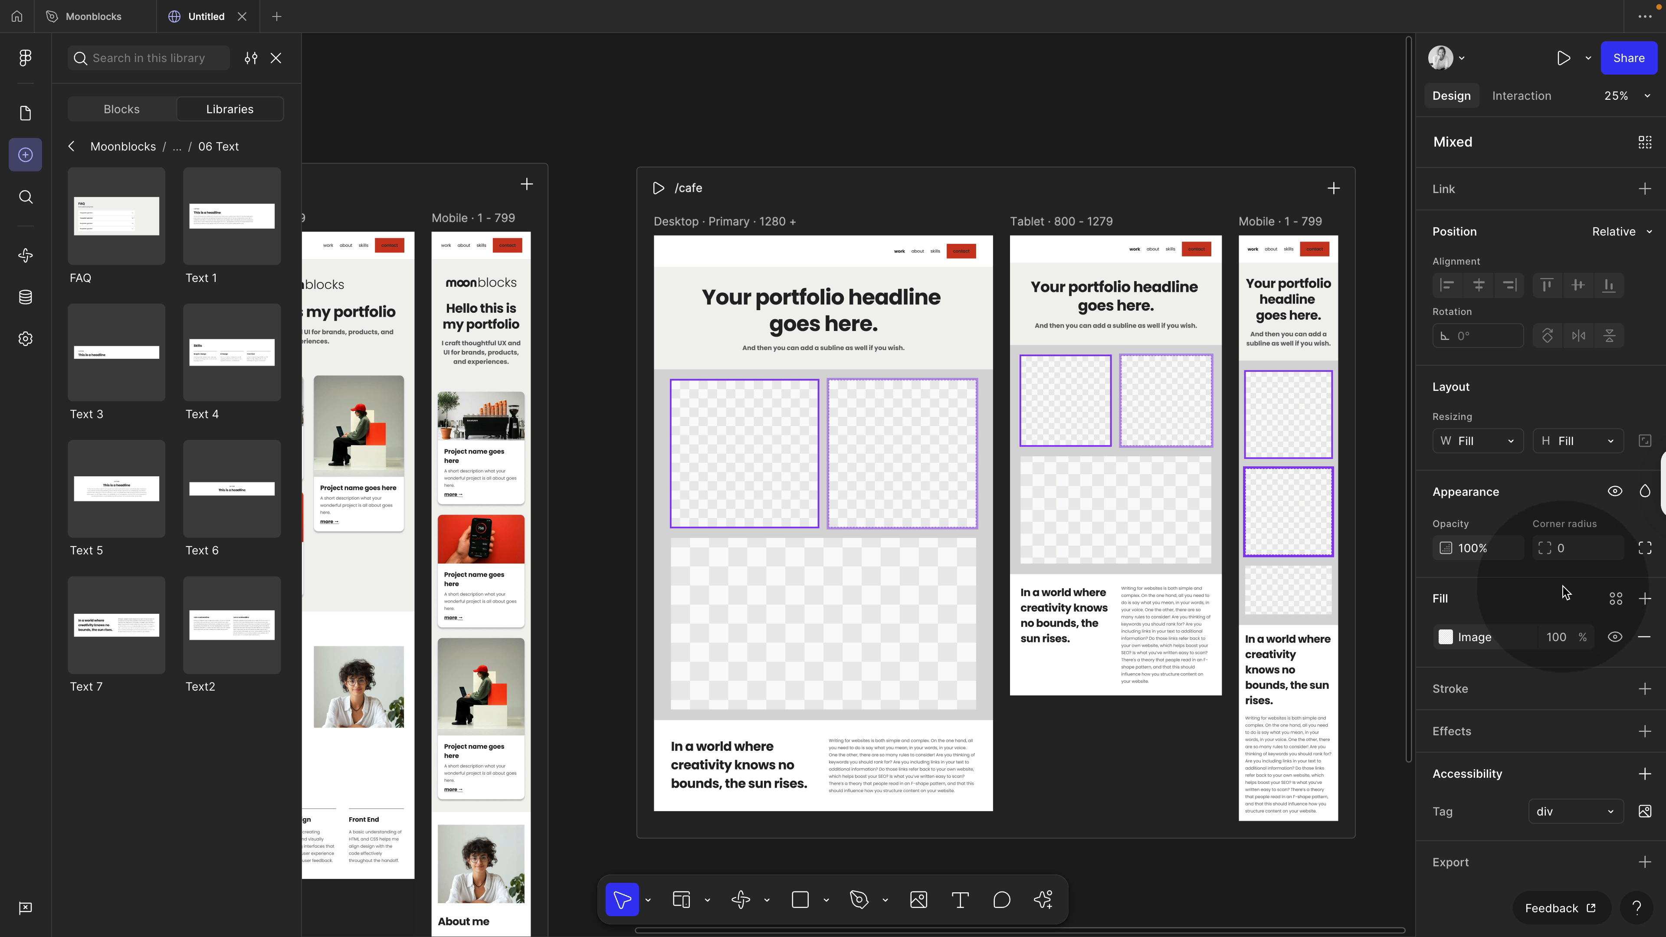
pyautogui.click(1446, 636)
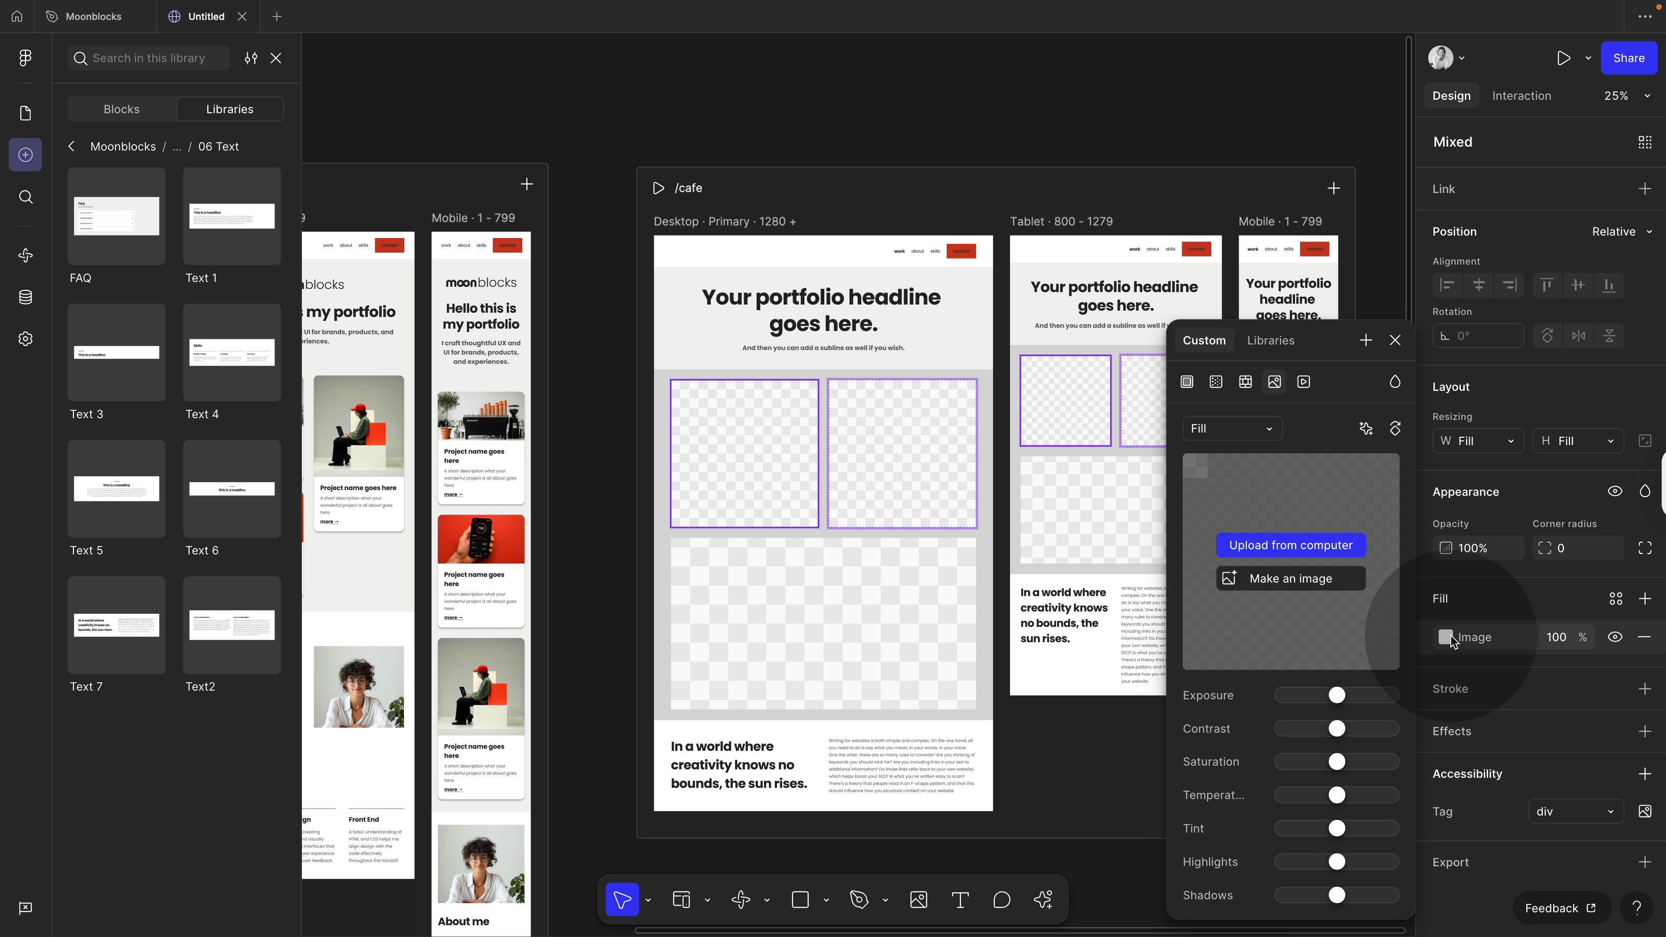
pyautogui.click(1307, 547)
pyautogui.click(638, 373)
pyautogui.press('space')
pyautogui.doubleClick(638, 374)
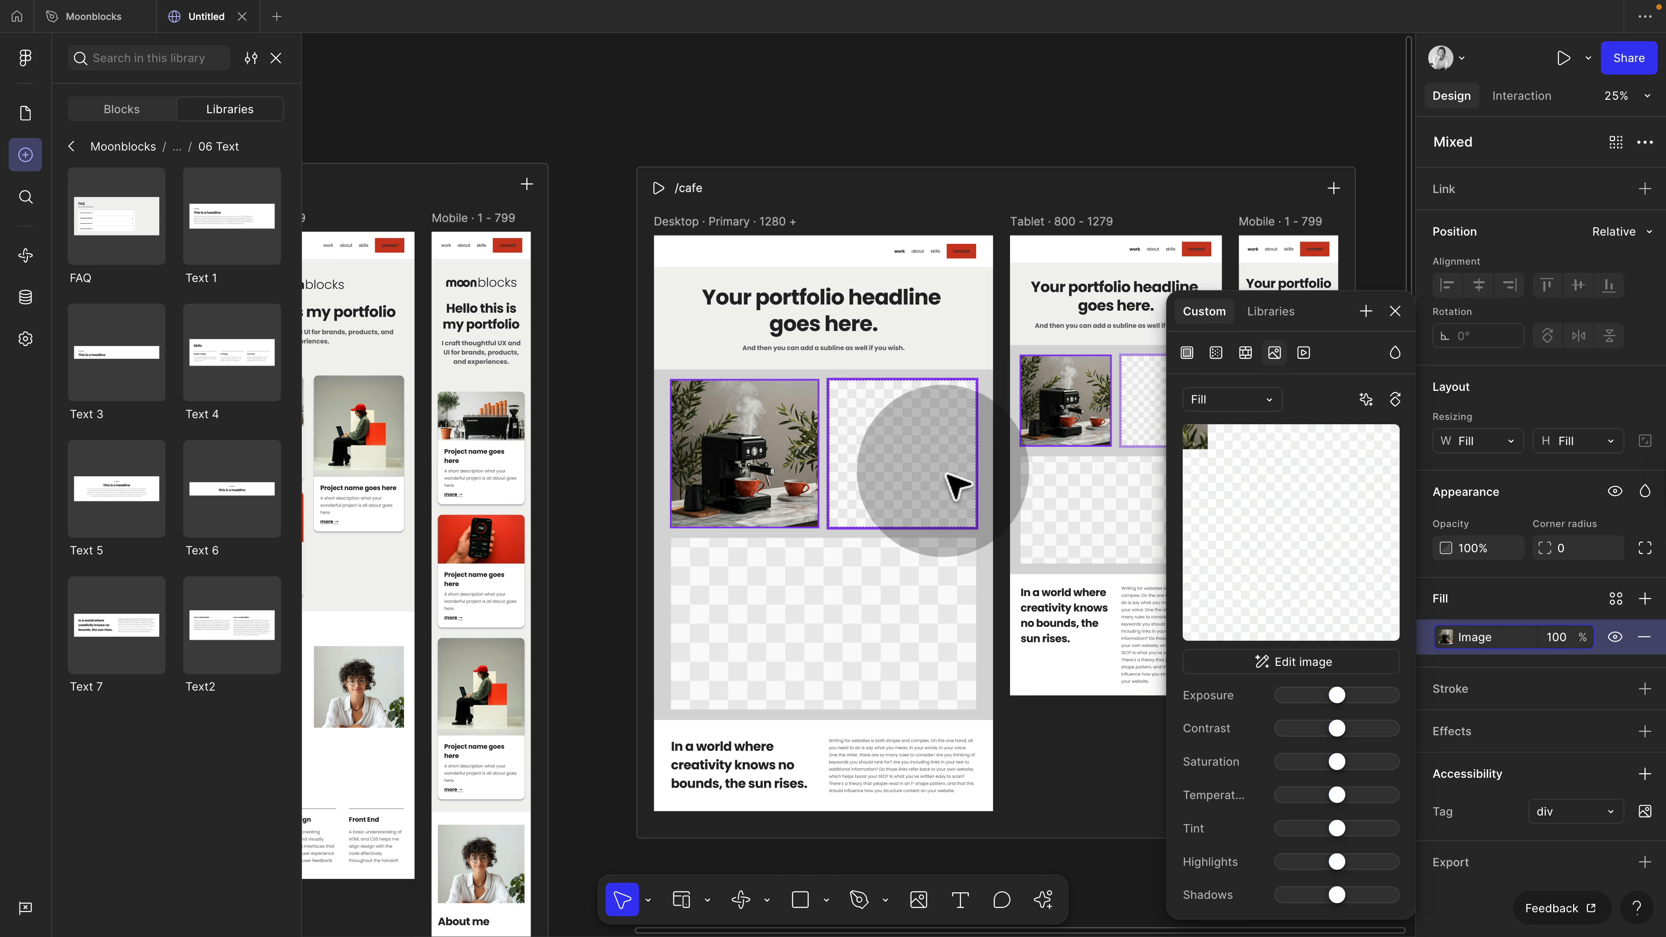
# Step: Fill the second placeholder of the two-image card group with the orange-lit restaurant interior photo from the computer
pyautogui.keyDown('super'); pyautogui.click(946, 472); pyautogui.keyUp('super')
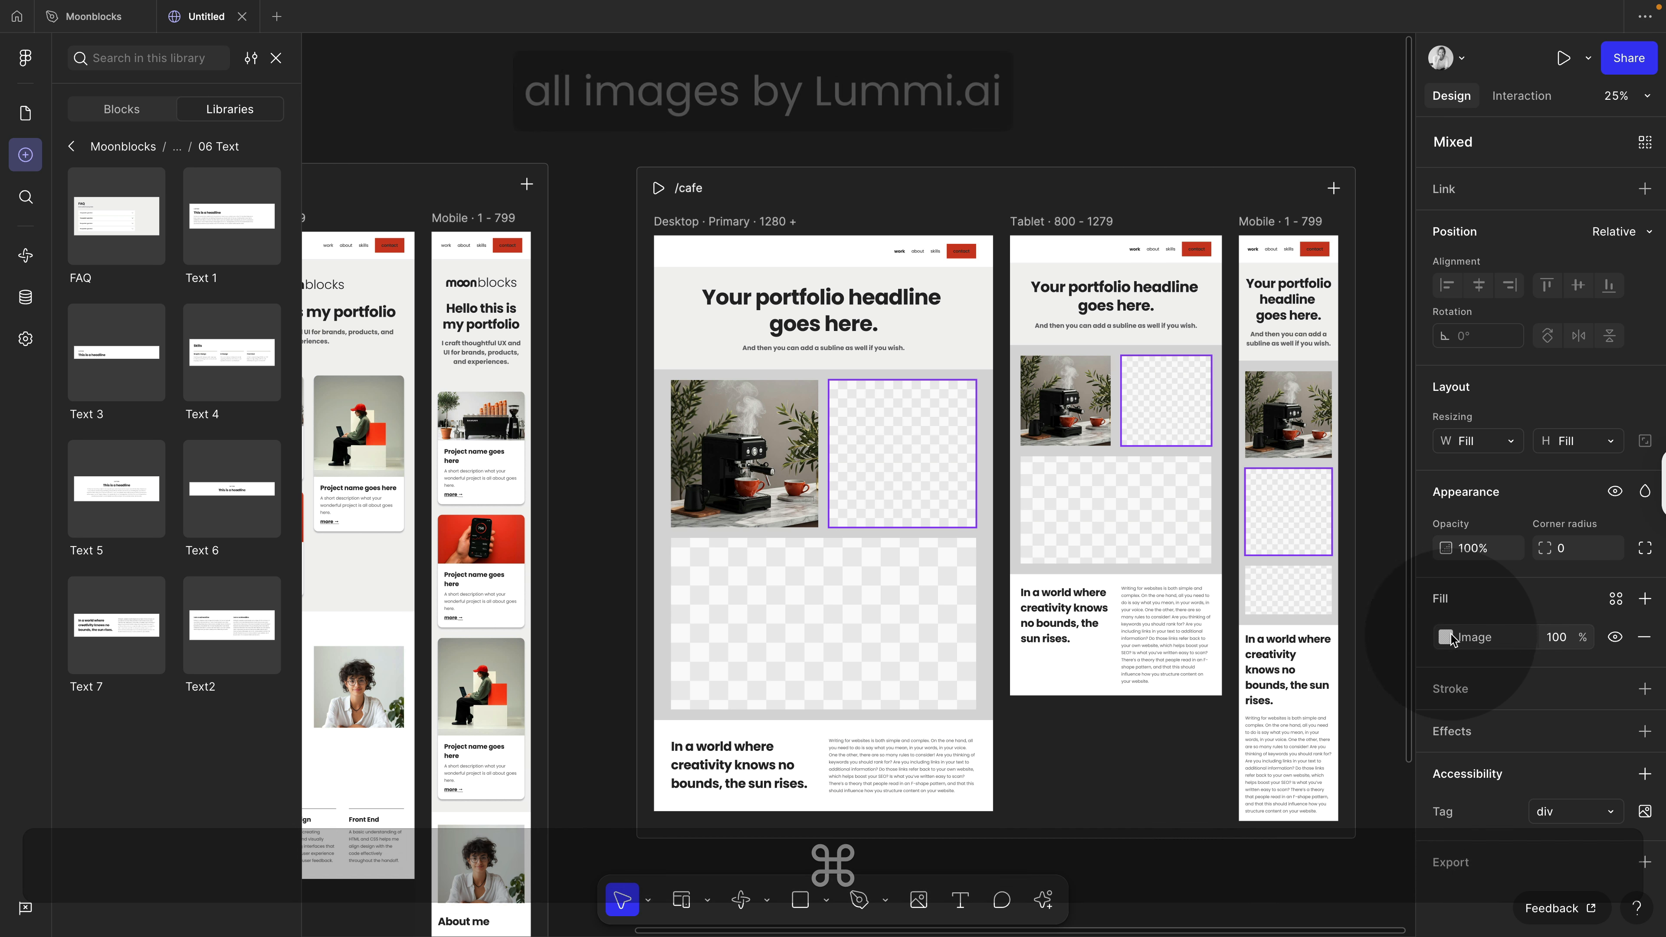
pyautogui.click(1447, 635)
pyautogui.click(1287, 546)
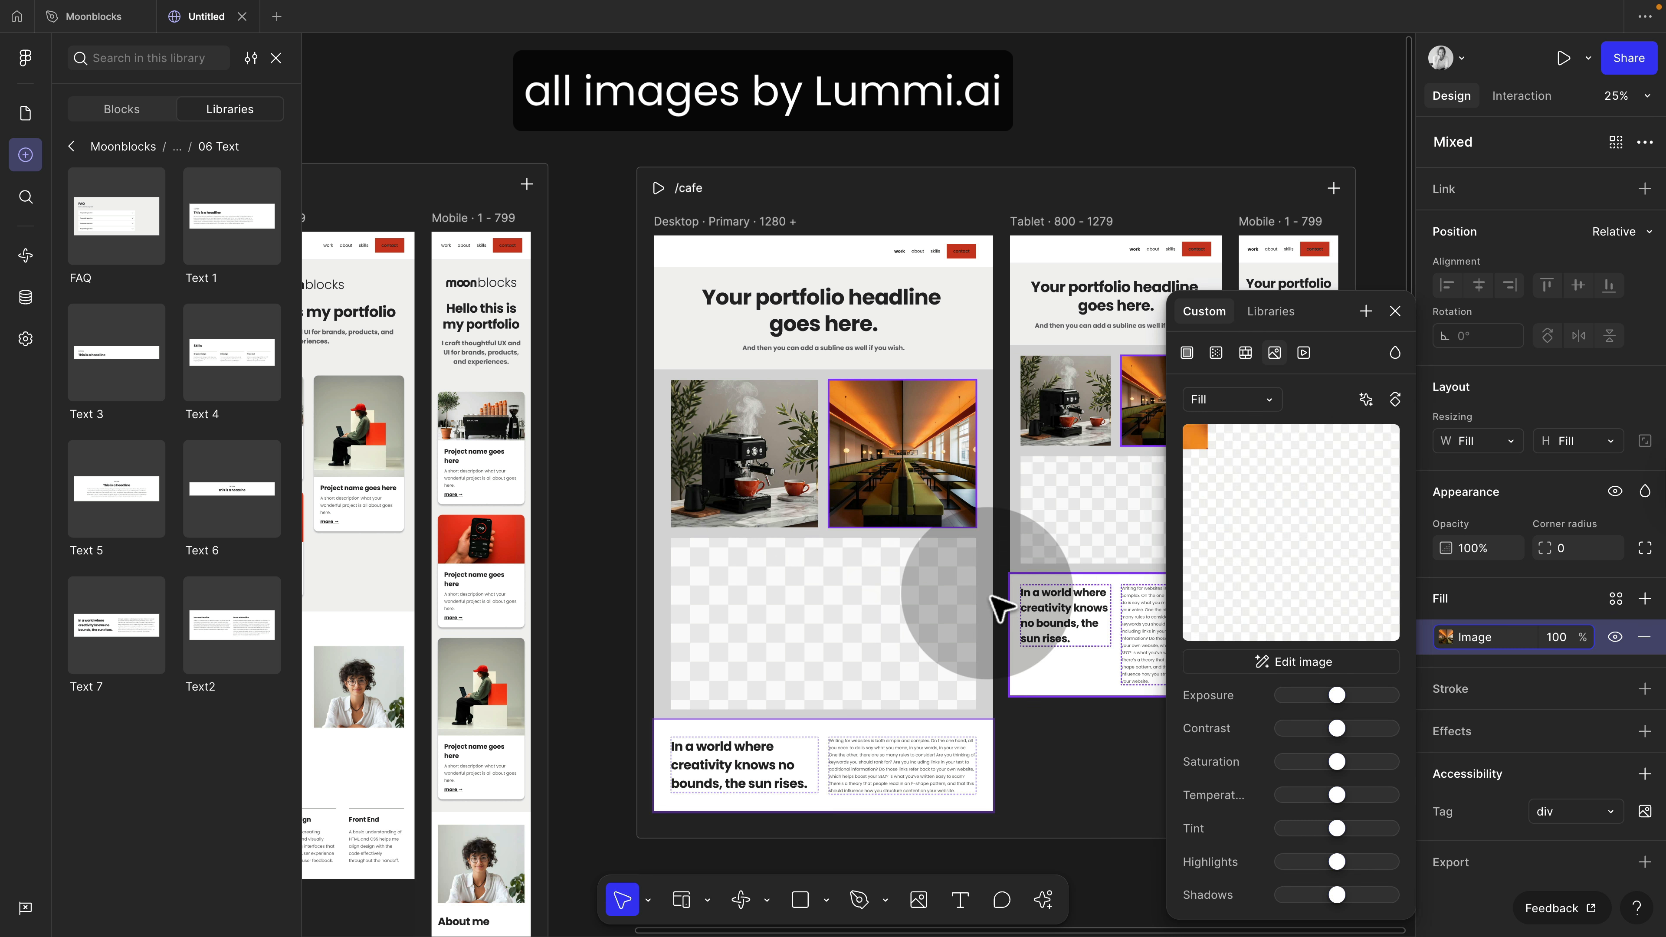
# Step: Fill the wide placeholder of CardGroup 4 with the storefront photo image.jpg from the cafe folder
pyautogui.keyDown('super'); pyautogui.click(970, 623); pyautogui.keyUp('super')
pyautogui.click(1447, 635)
pyautogui.click(1285, 474)
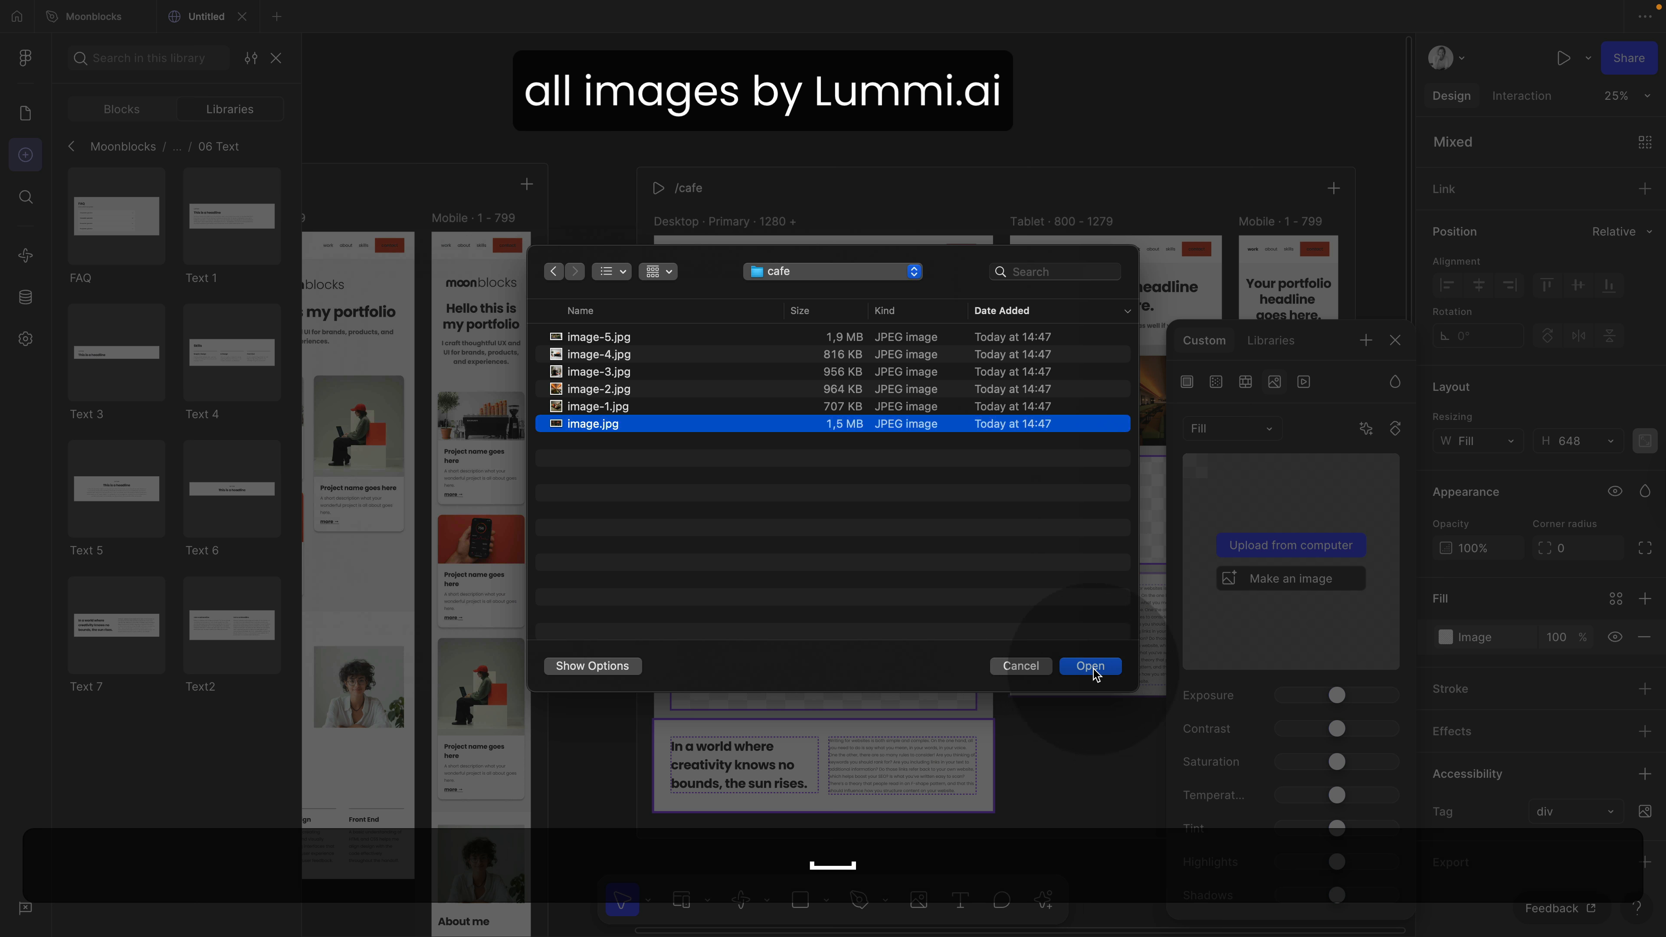
pyautogui.click(1090, 668)
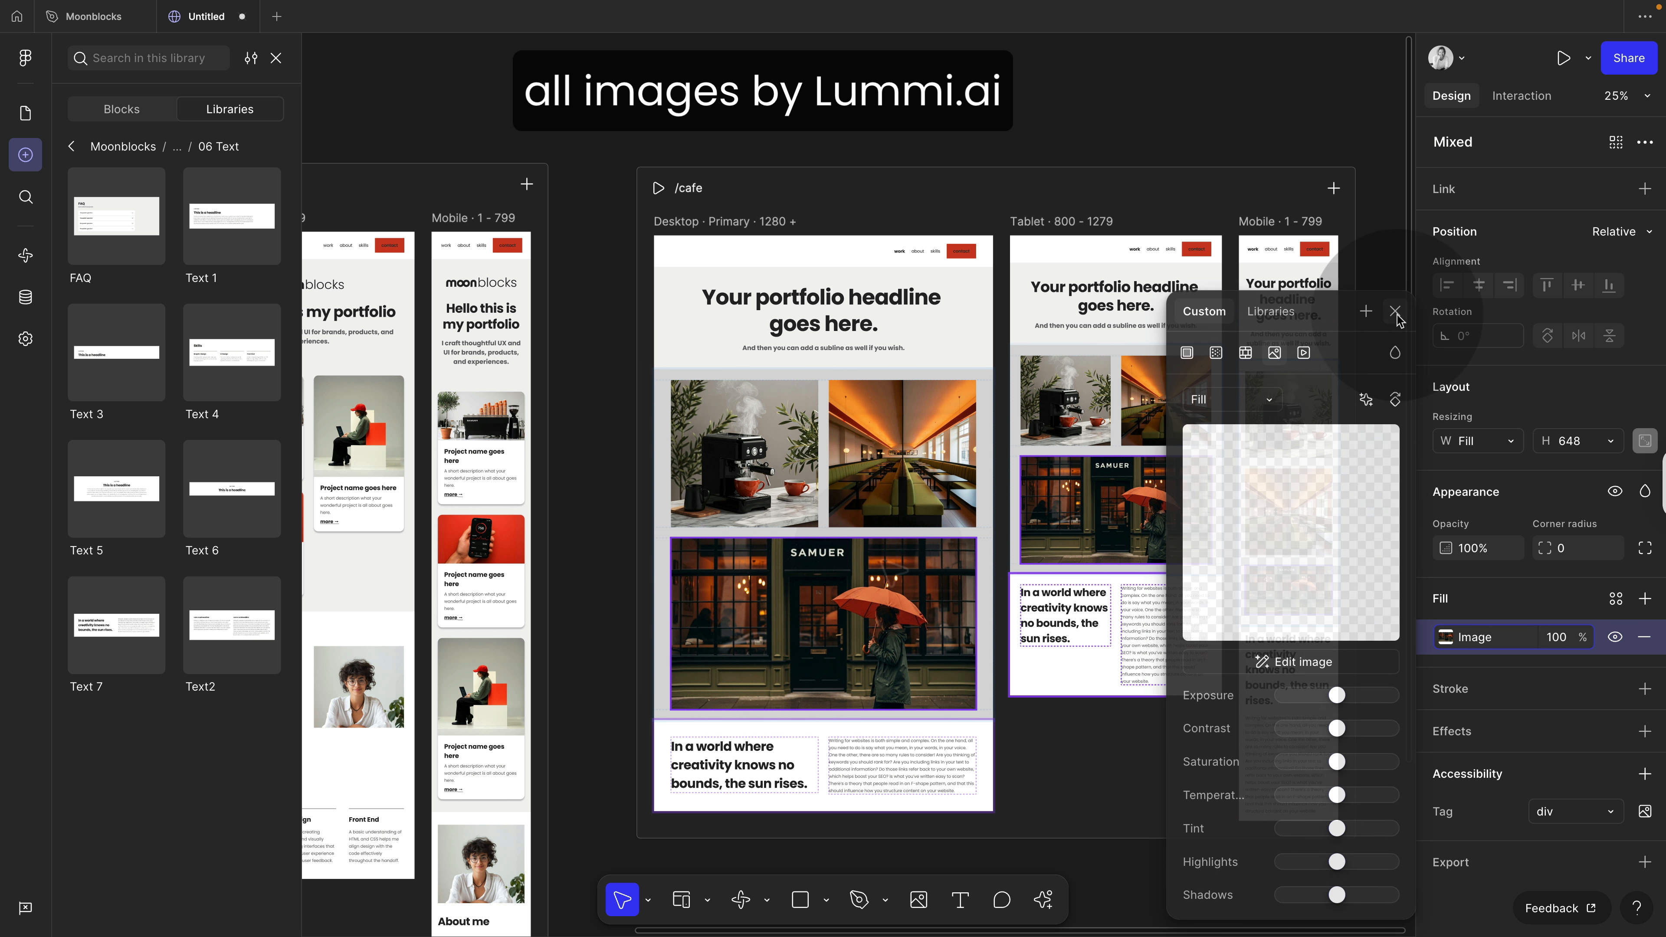
pyautogui.click(1395, 312)
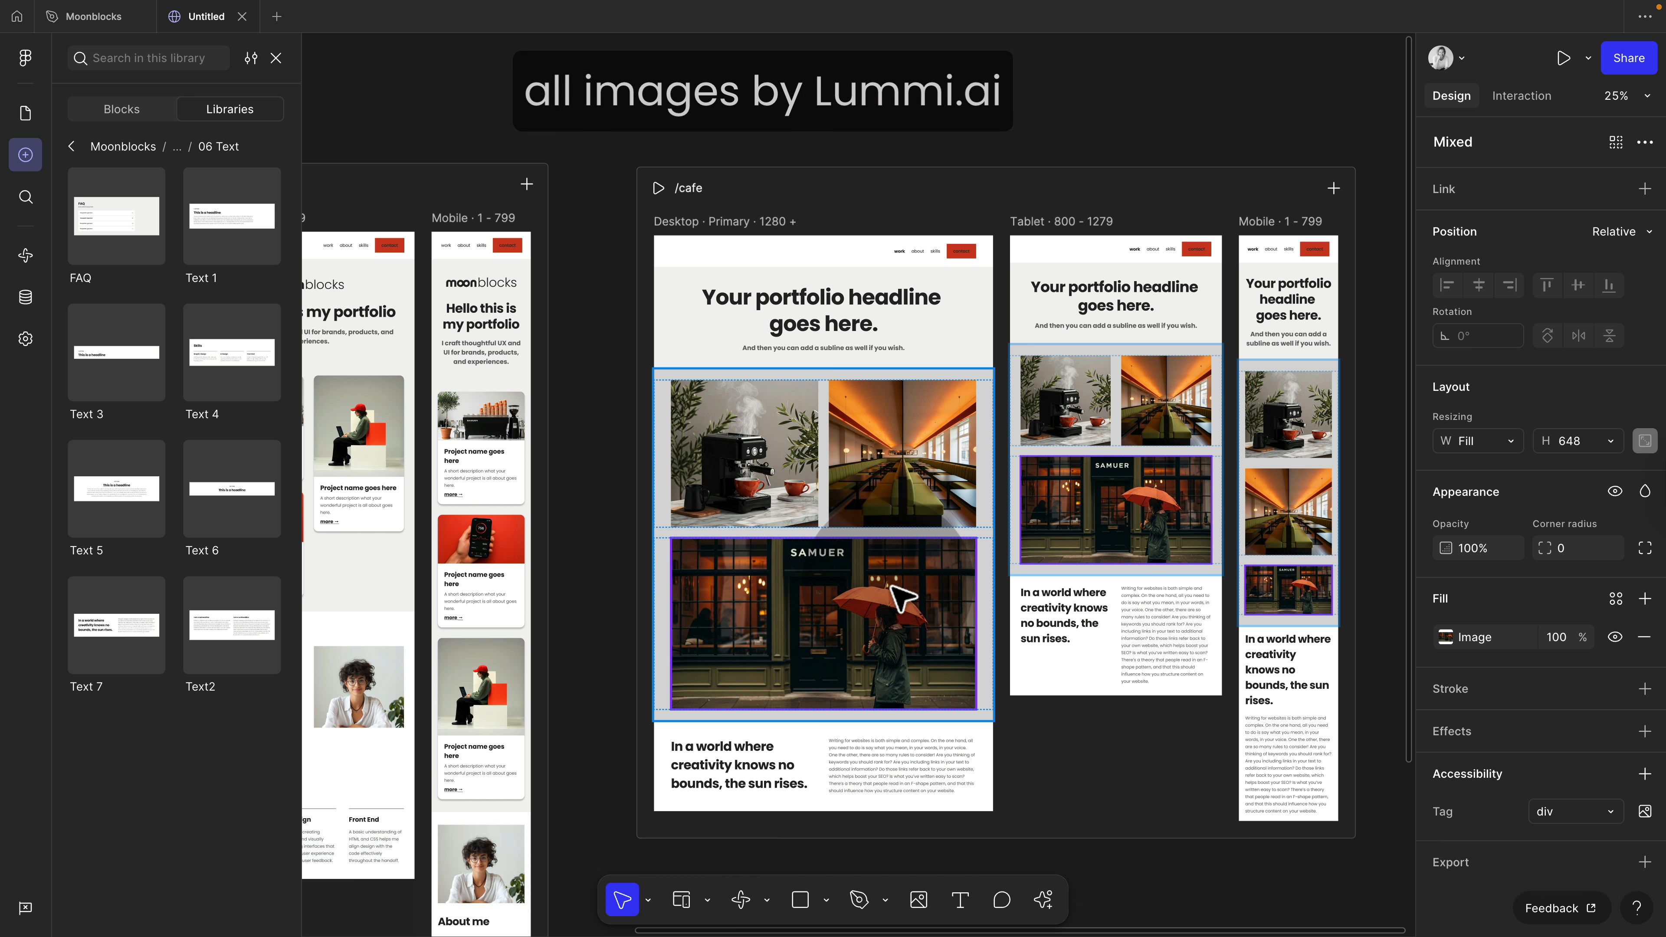
# Step: Move the wide storefront image card group above the two-image card group
pyautogui.click(1036, 732)
pyautogui.click(993, 708)
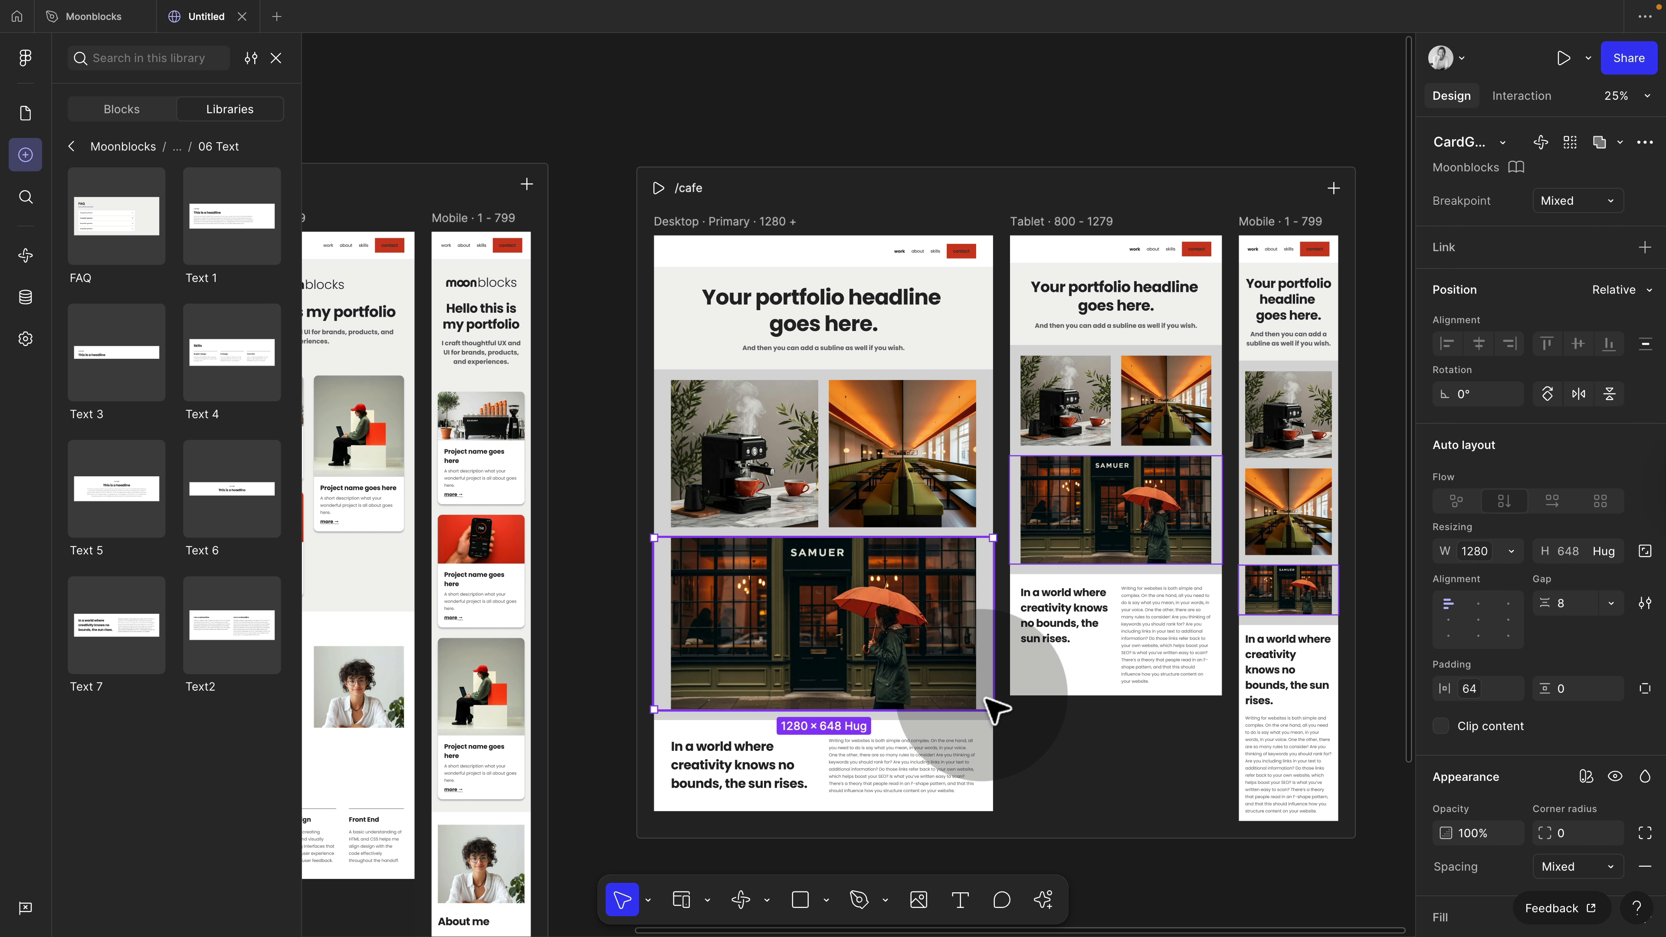
pyautogui.press('Up')
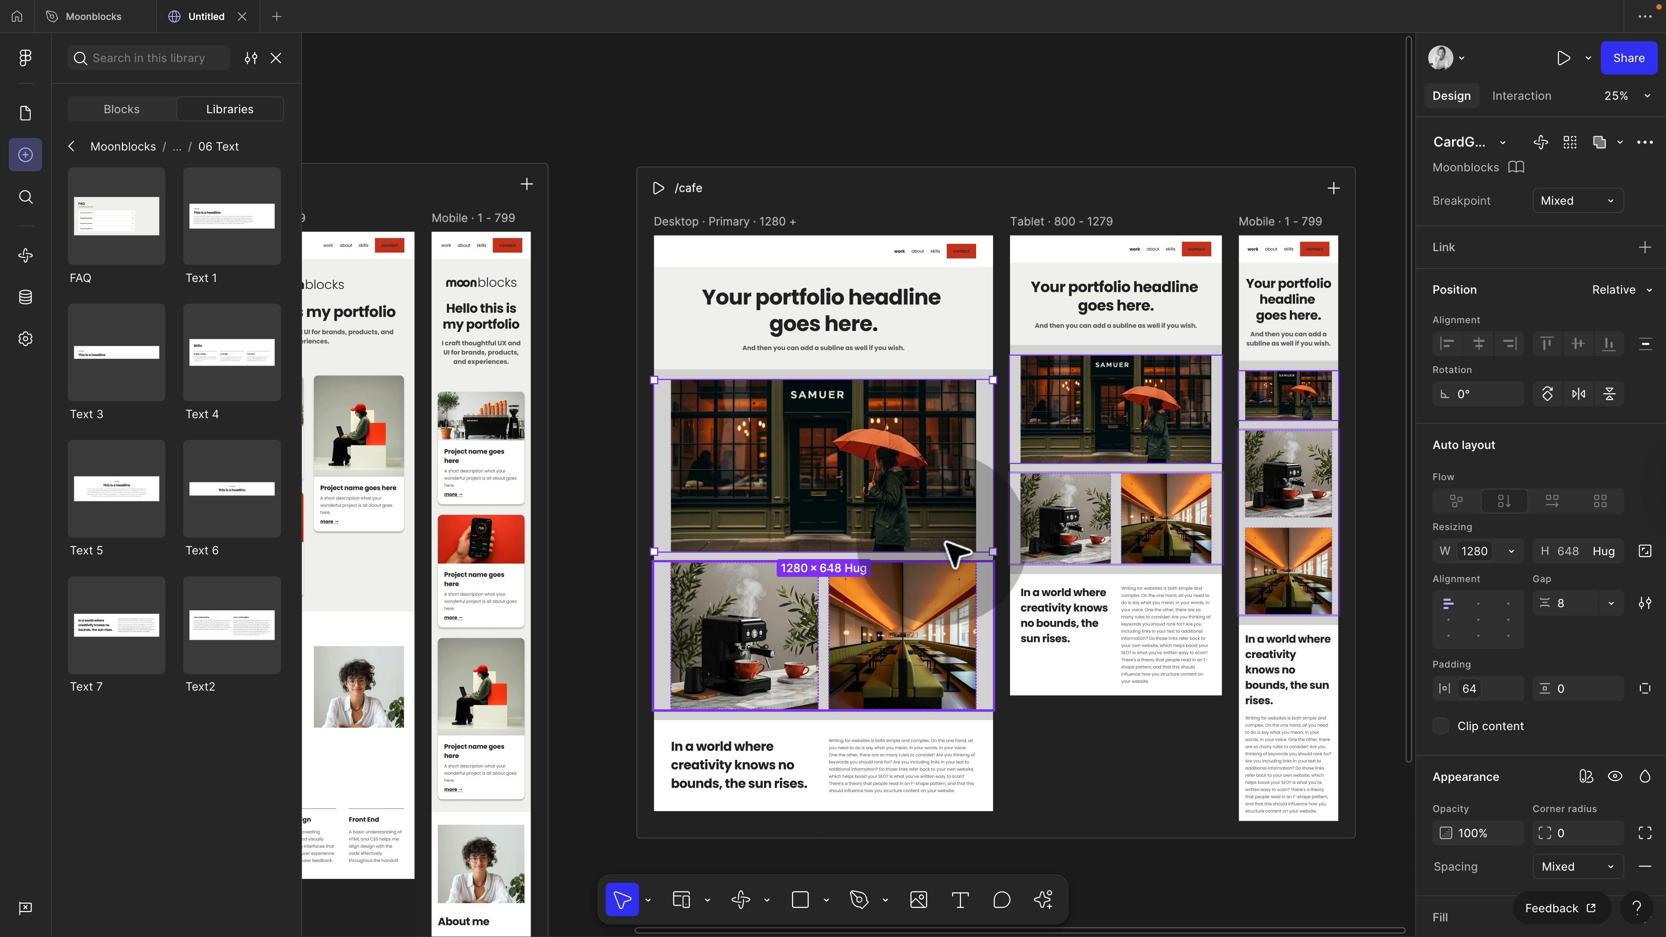
# Step: Replace the /cafe hero headline with "Sameur Cafe"
pyautogui.keyDown('super'); pyautogui.click(859, 323); pyautogui.keyUp('super')
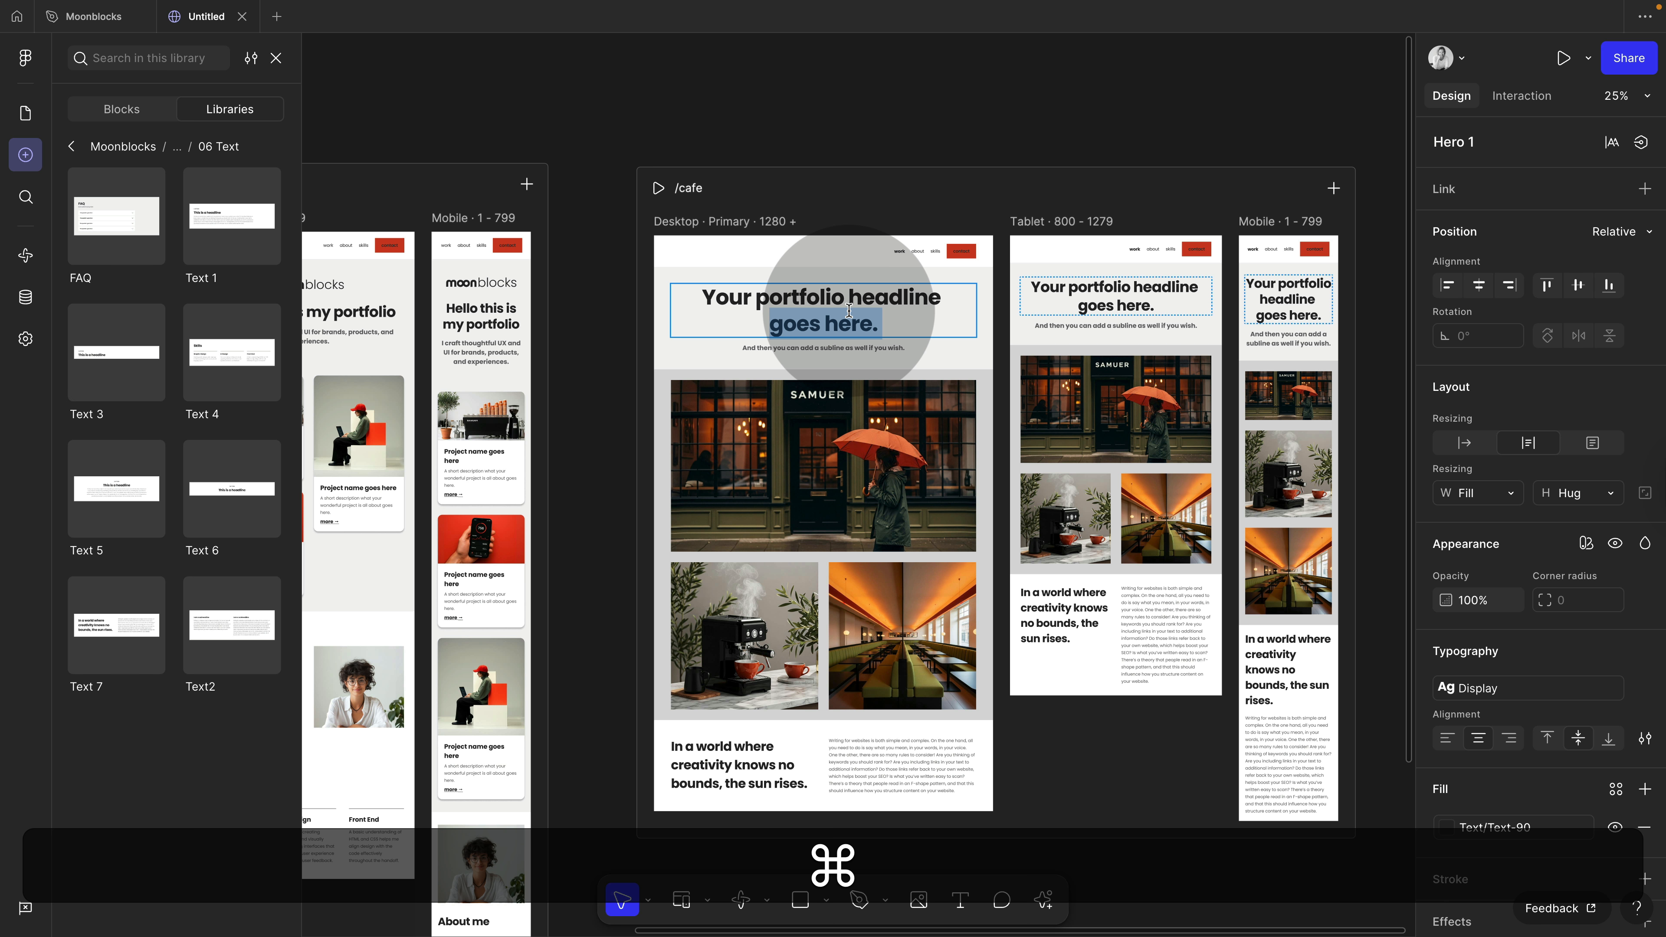
pyautogui.moveTo(848, 310); pyautogui.dragTo(678, 291)
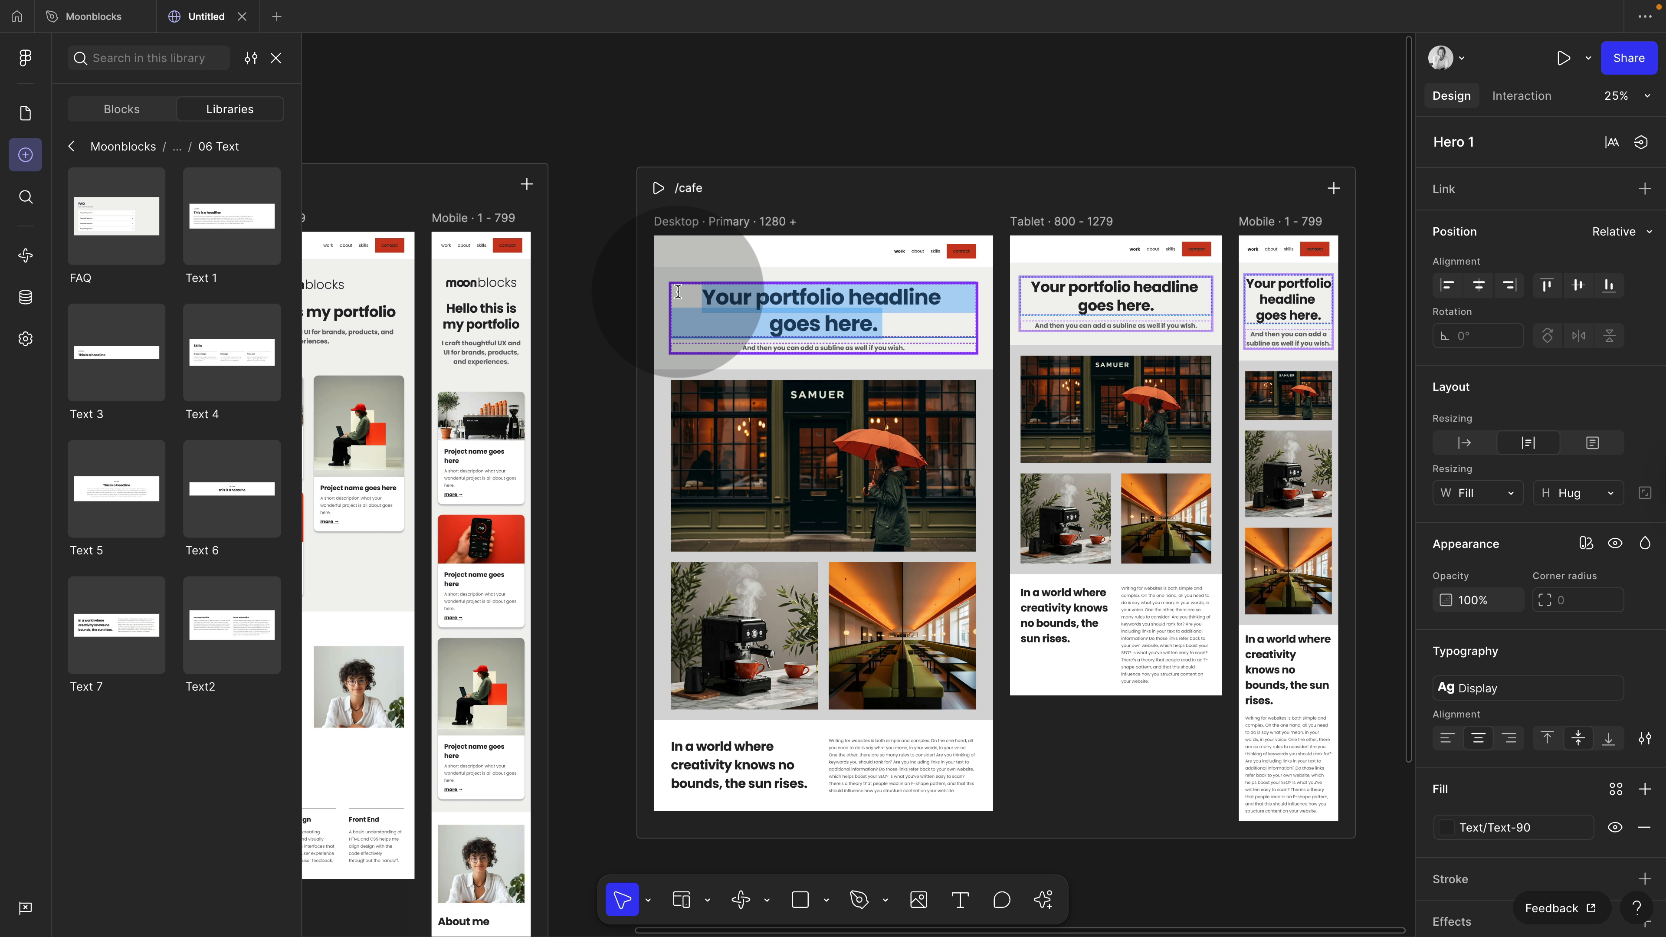
pyautogui.write('Sameur Cafe')
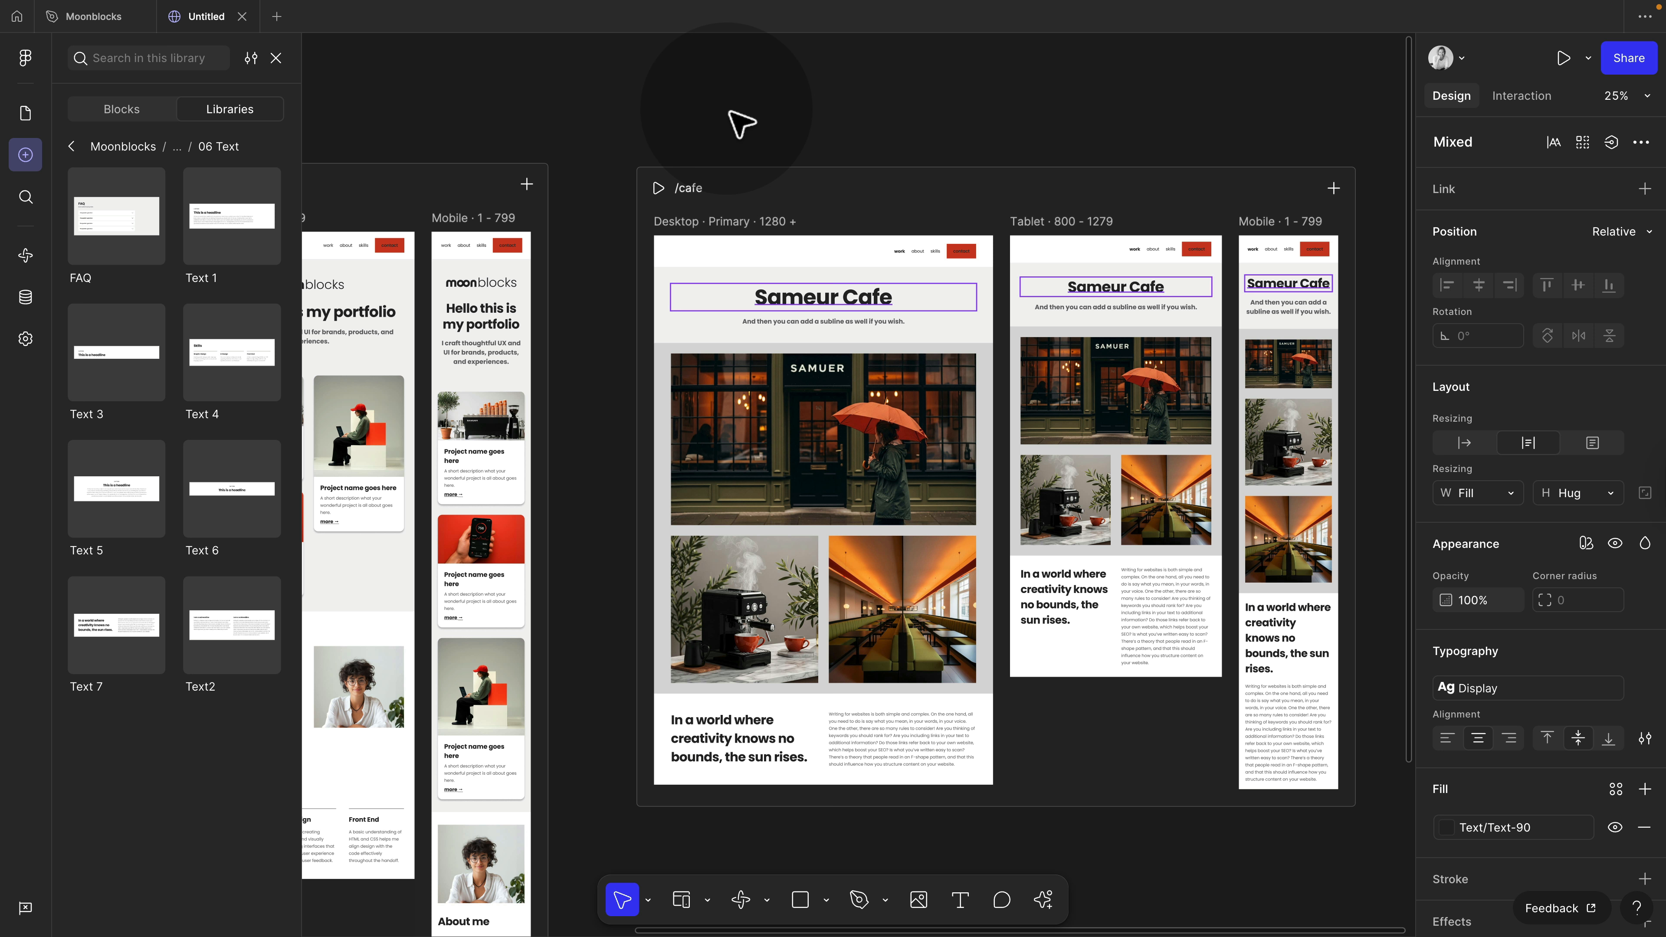
pyautogui.click(740, 123)
# Step: Preview the /cafe page and narrow the preview to a width of 1280 to check how its sections fit
pyautogui.click(659, 191)
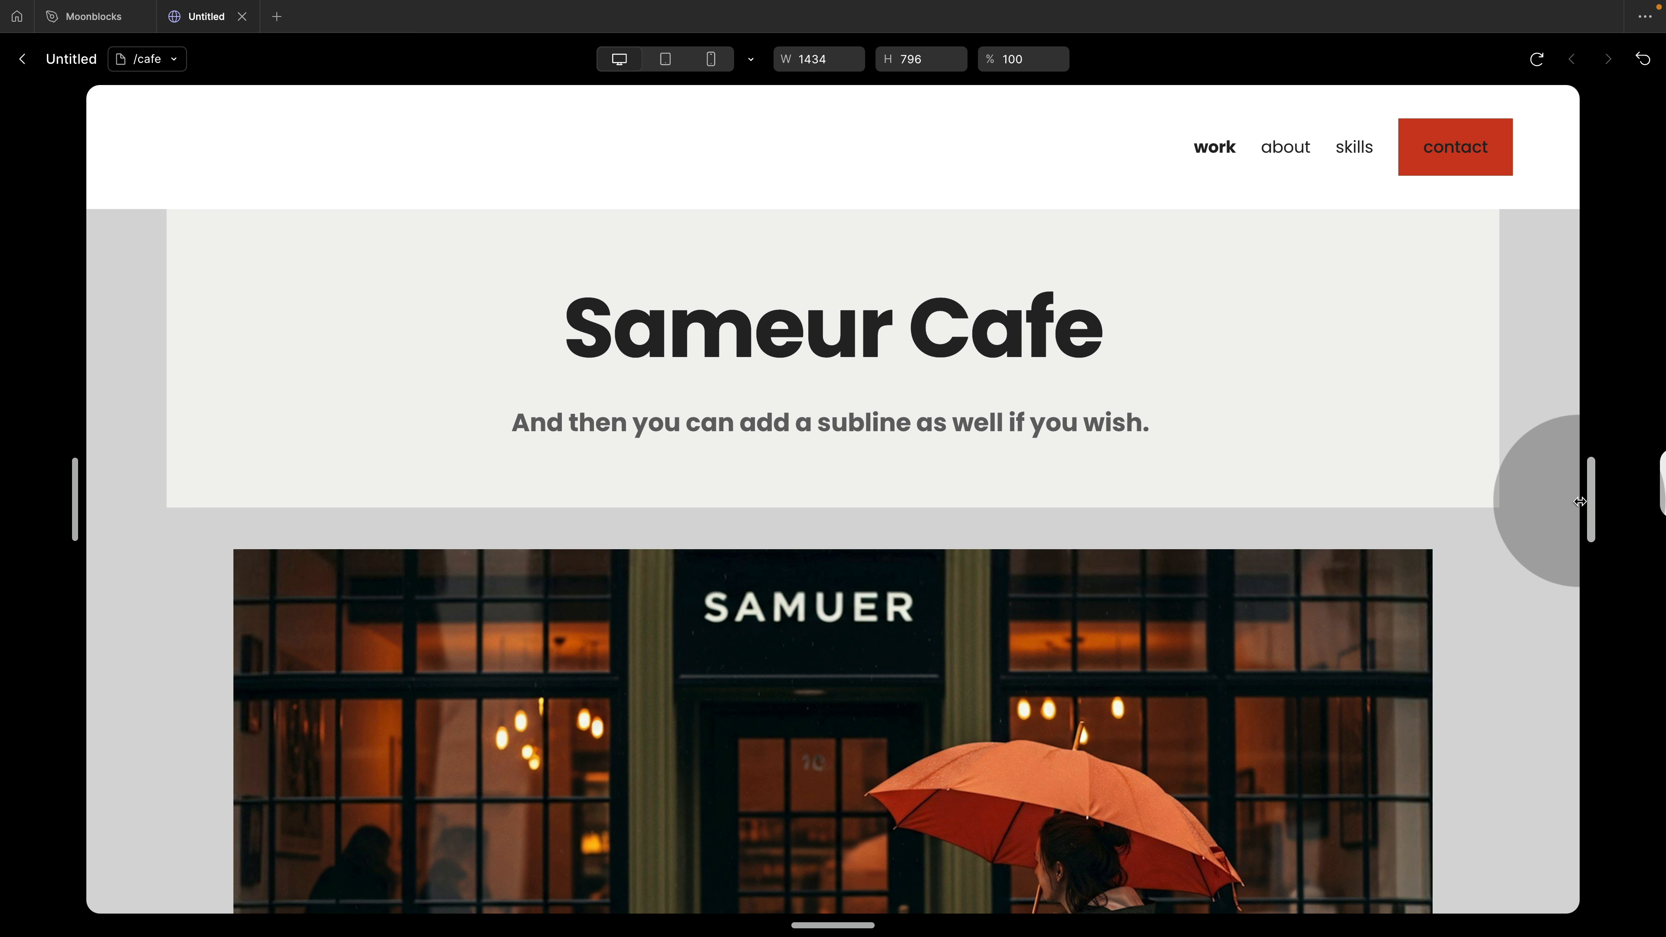
pyautogui.moveTo(1584, 501); pyautogui.dragTo(1469, 484)
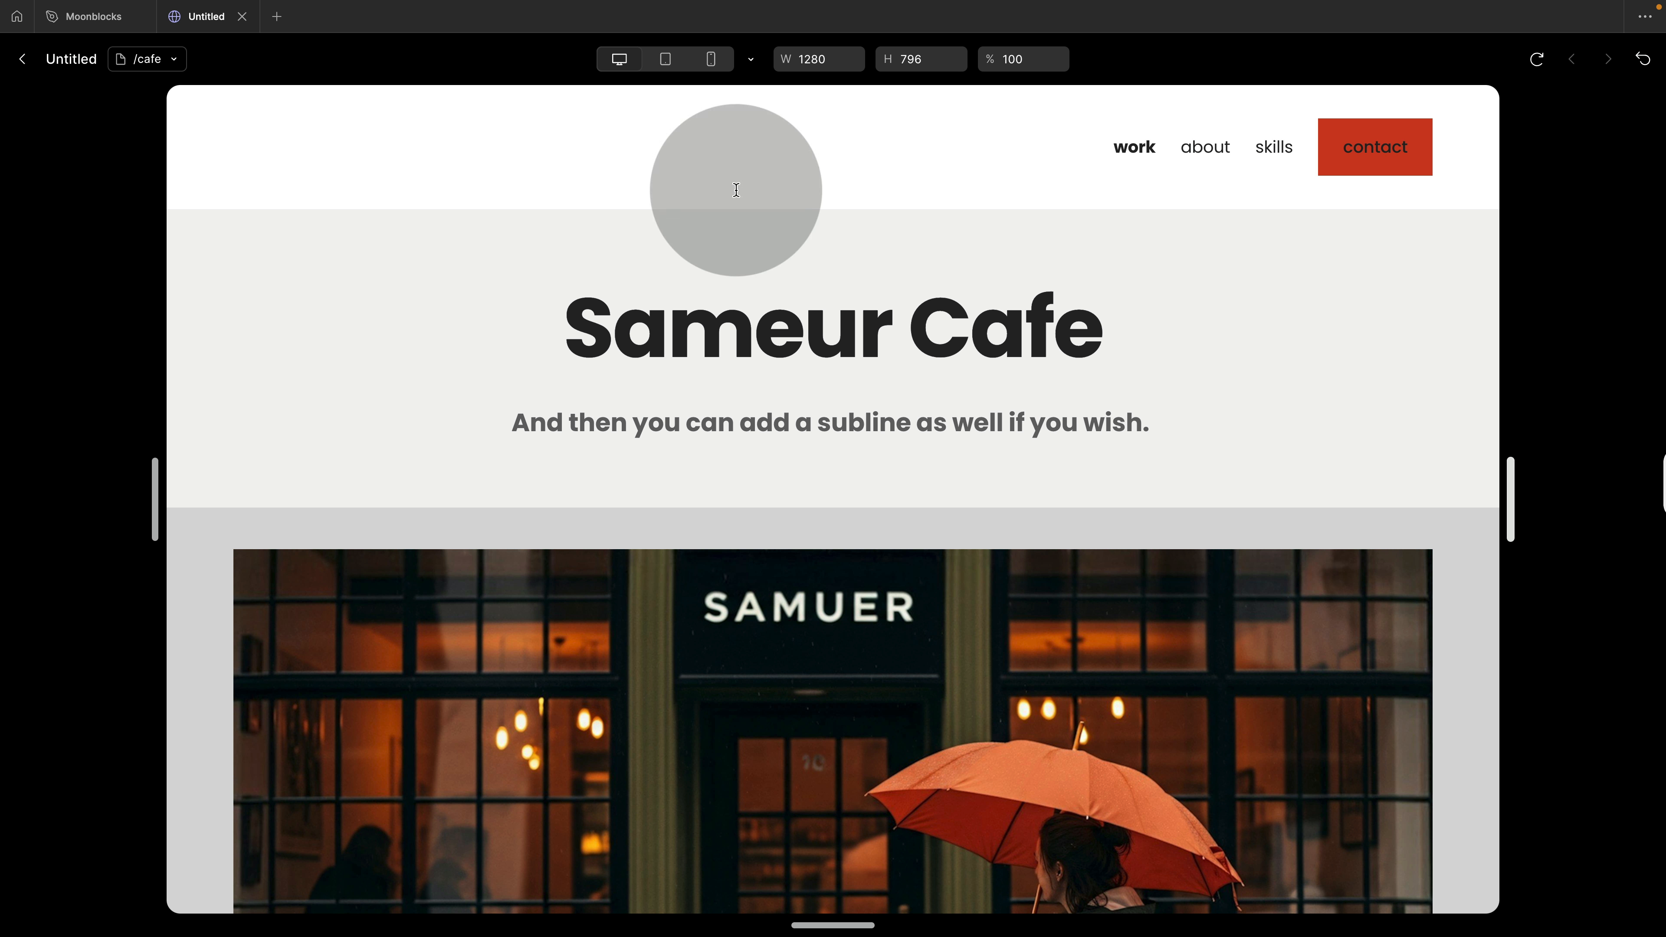
pyautogui.click(24, 59)
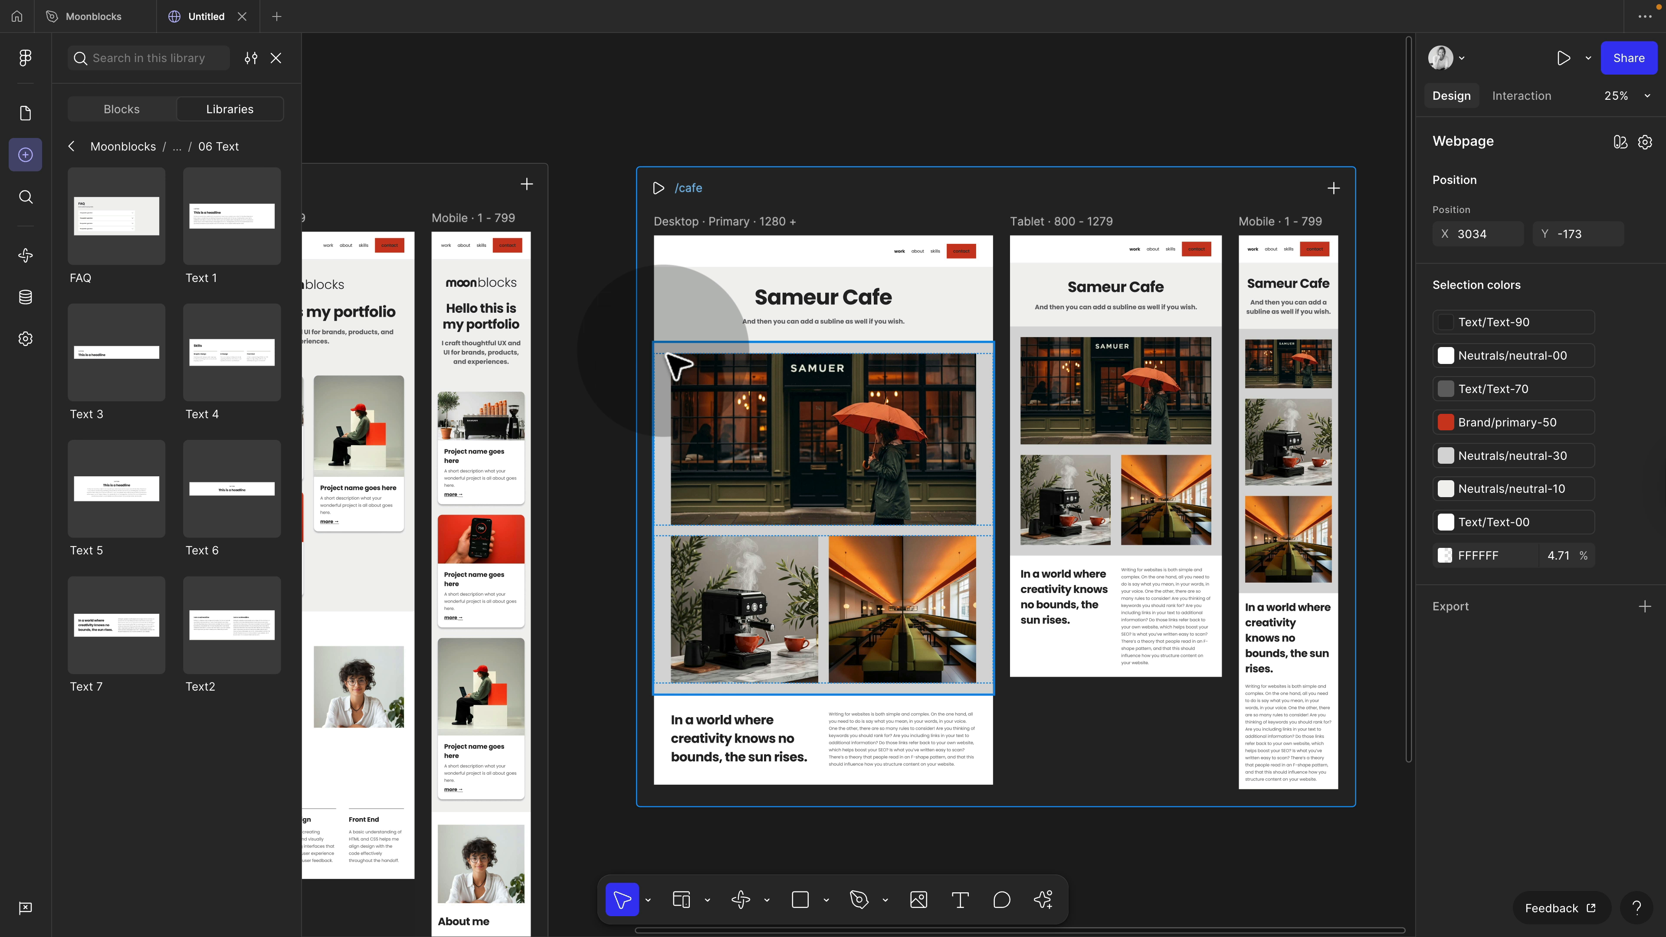
# Step: Inspect the width settings of the /cafe header and hero, opening the hero's width resizing options
pyautogui.click(862, 266)
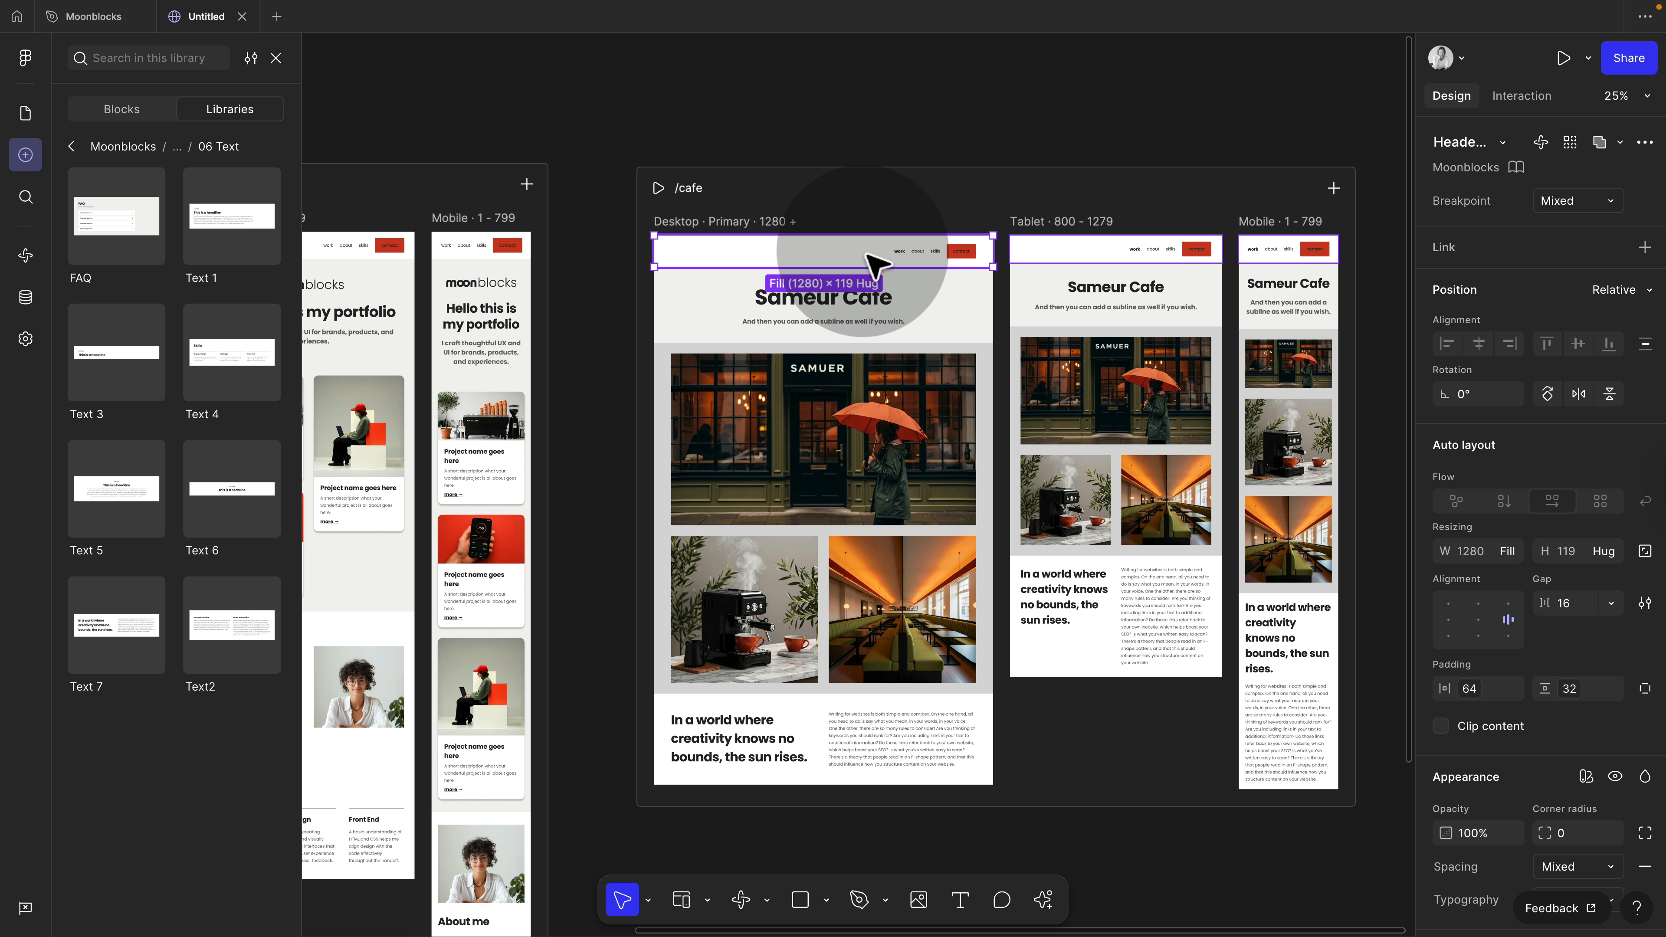
pyautogui.click(872, 304)
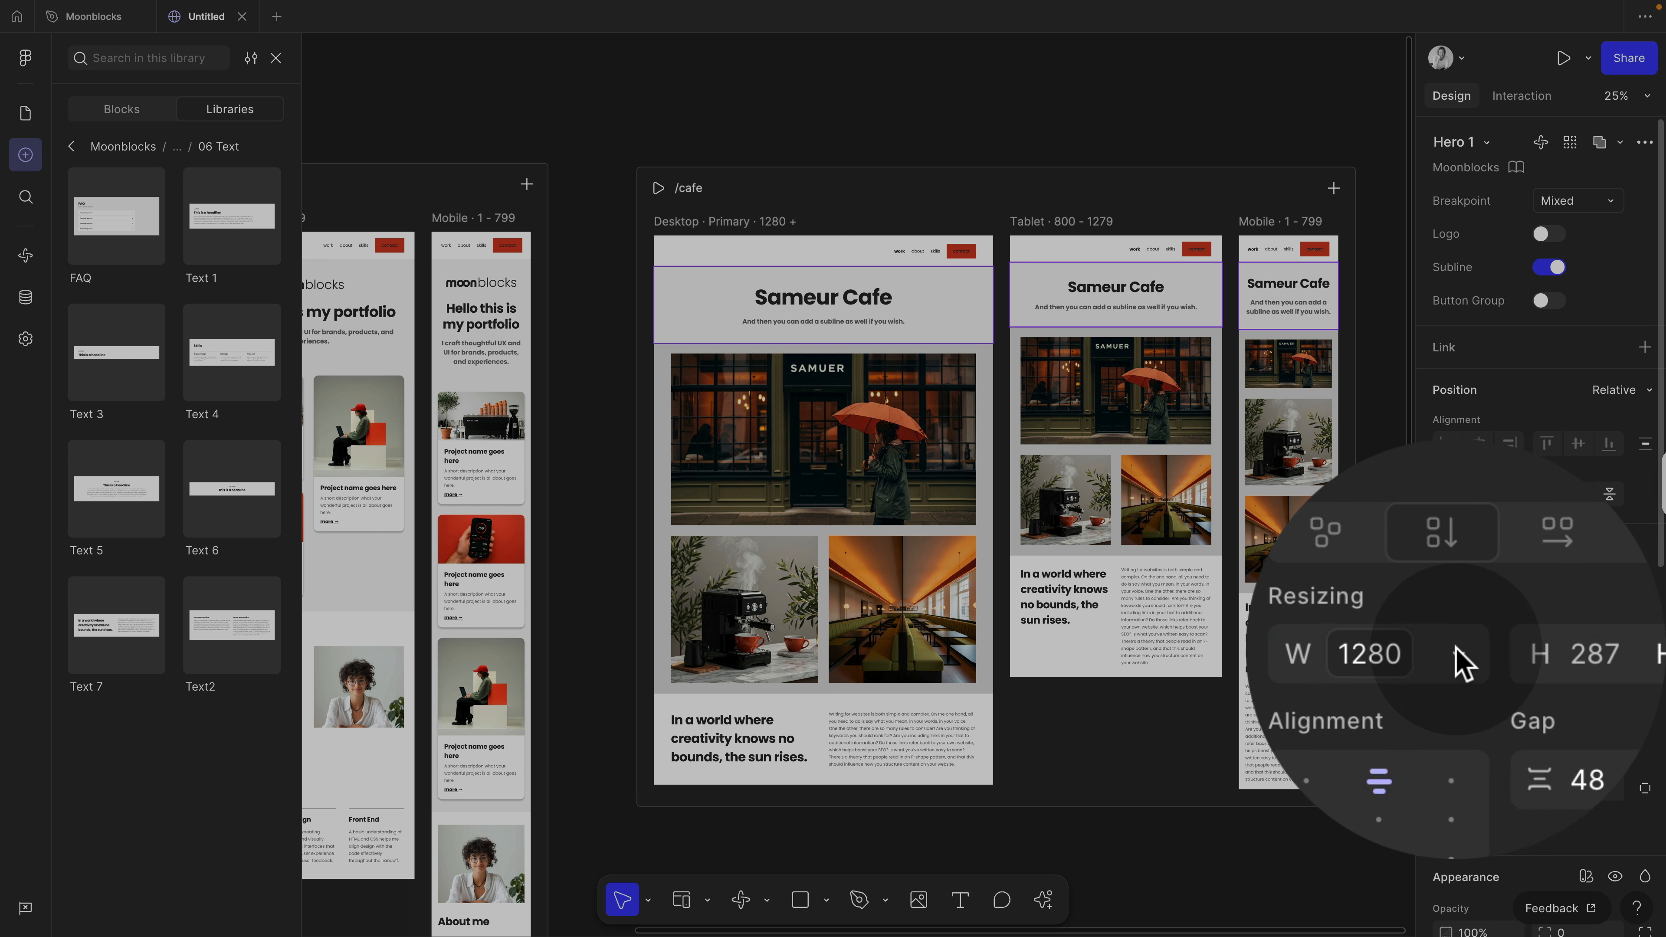
pyautogui.click(1511, 651)
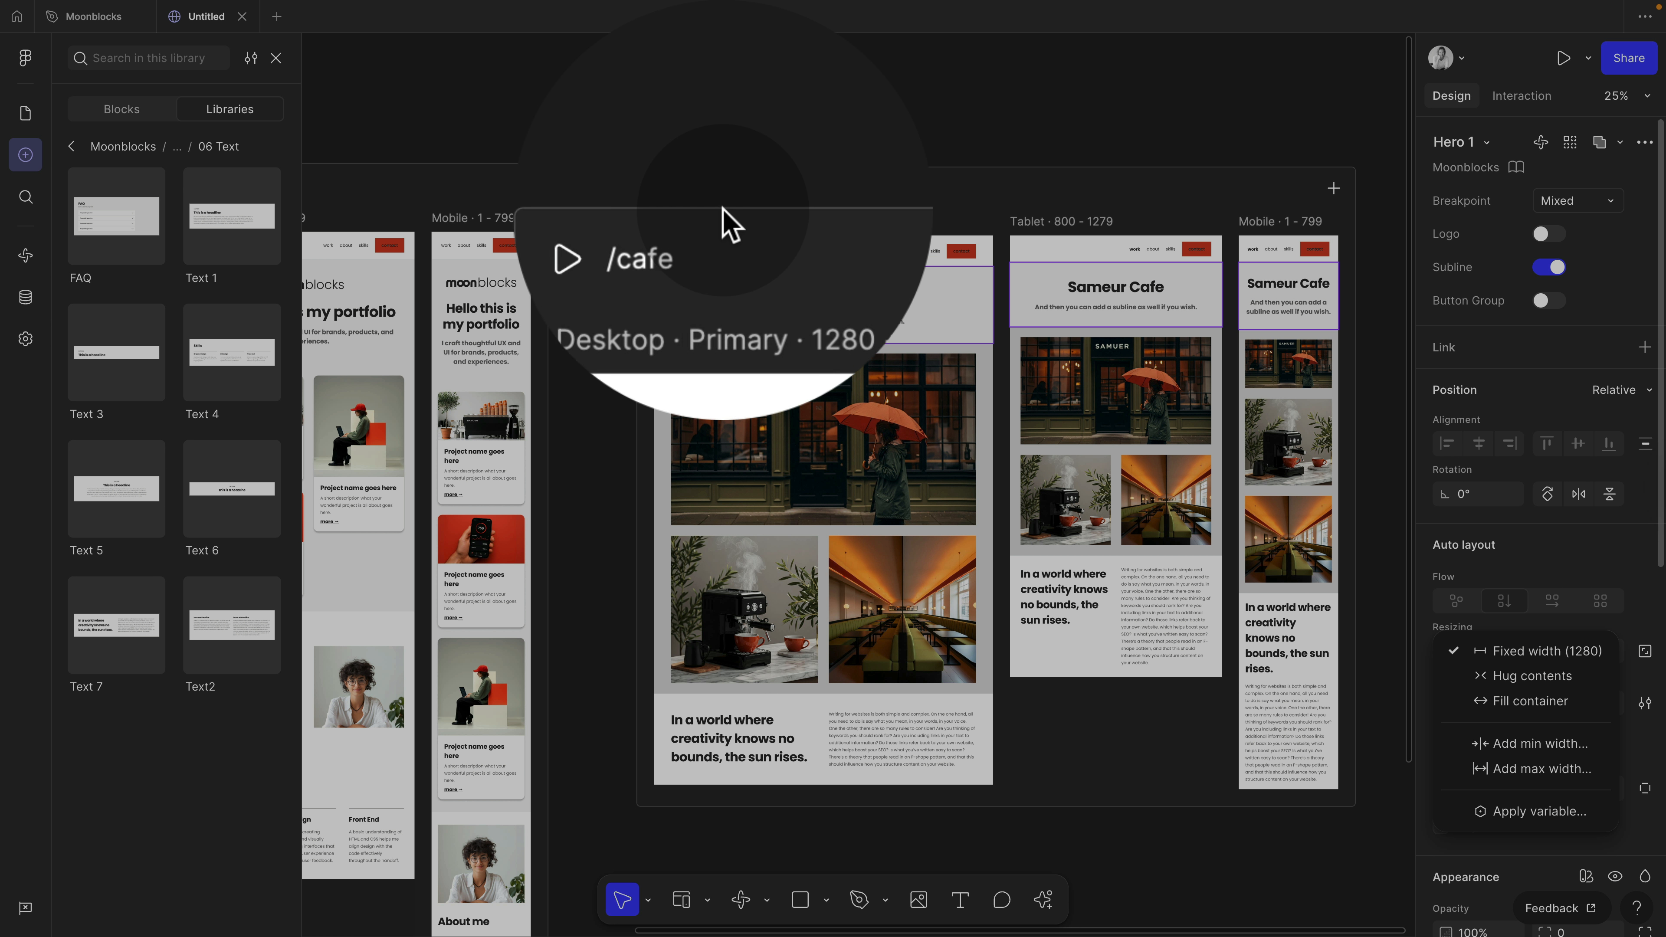
# Step: Set all the sections inside the /cafe Desktop breakpoint to fill the container width
pyautogui.click(685, 223)
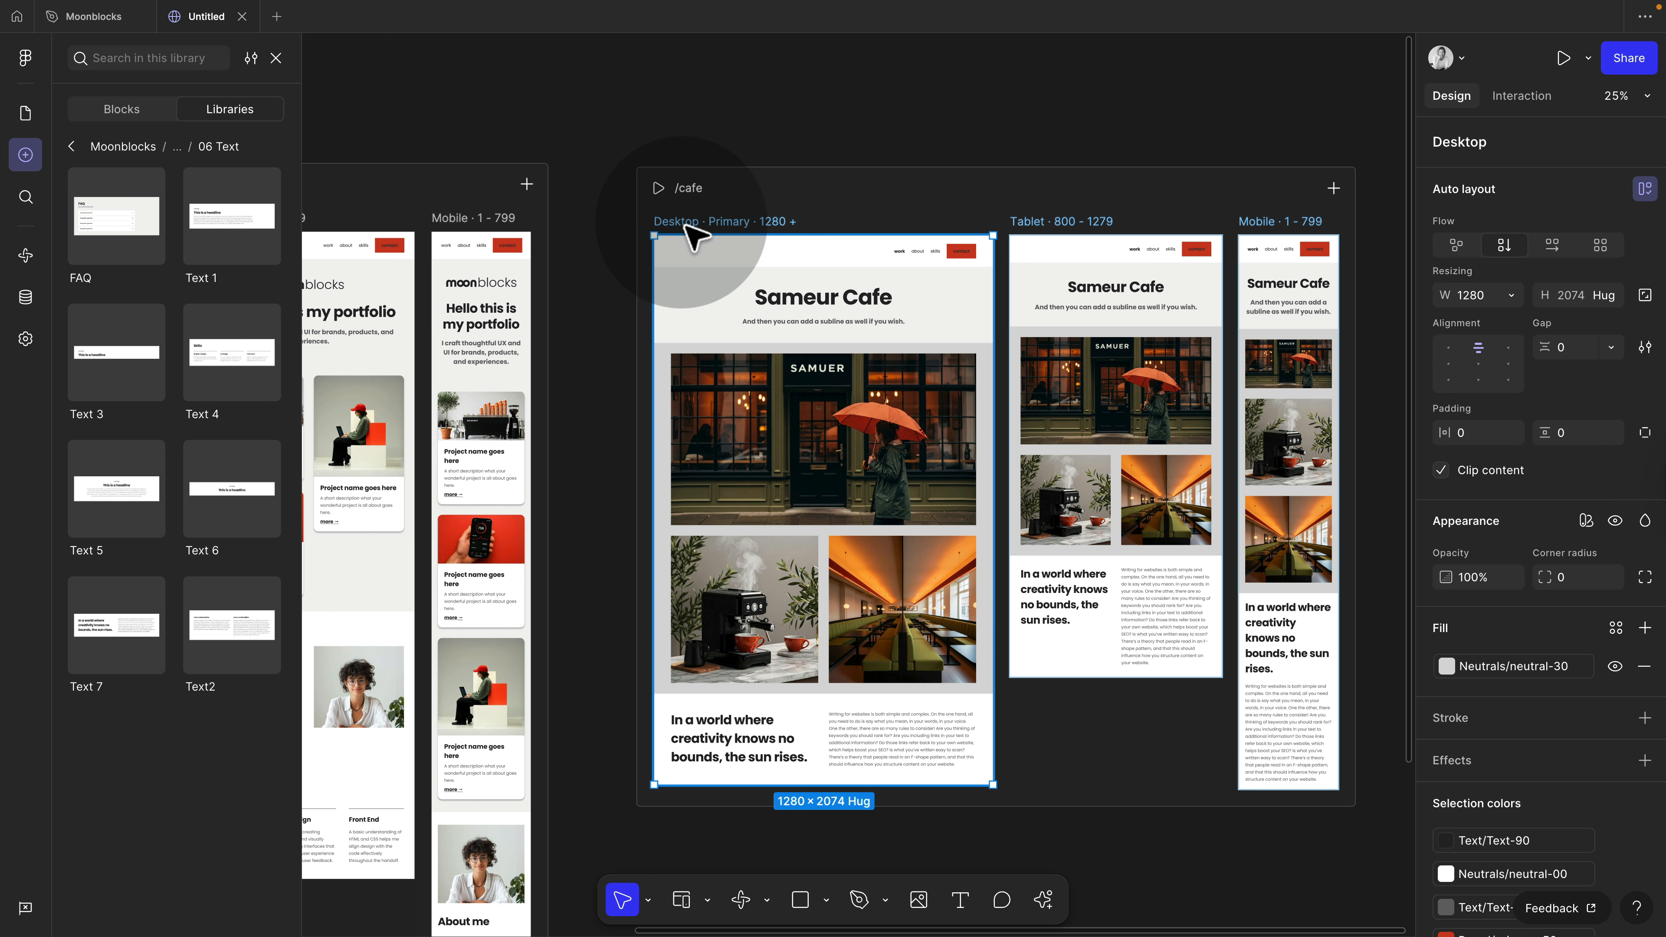
pyautogui.press('Return')
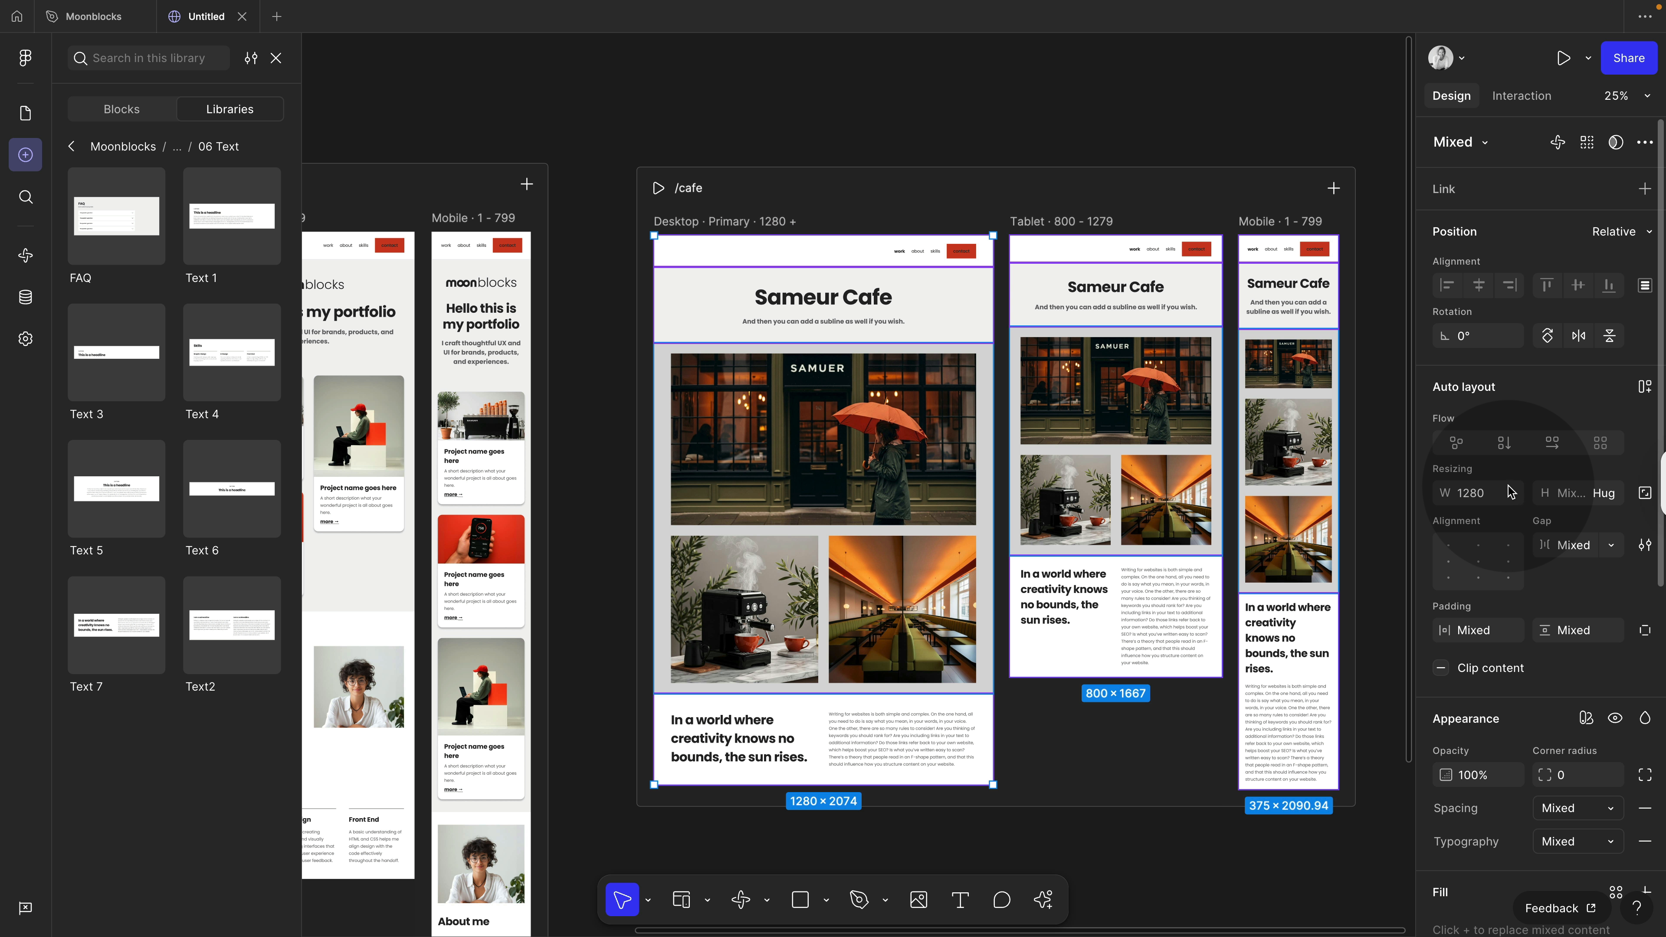
pyautogui.click(1516, 493)
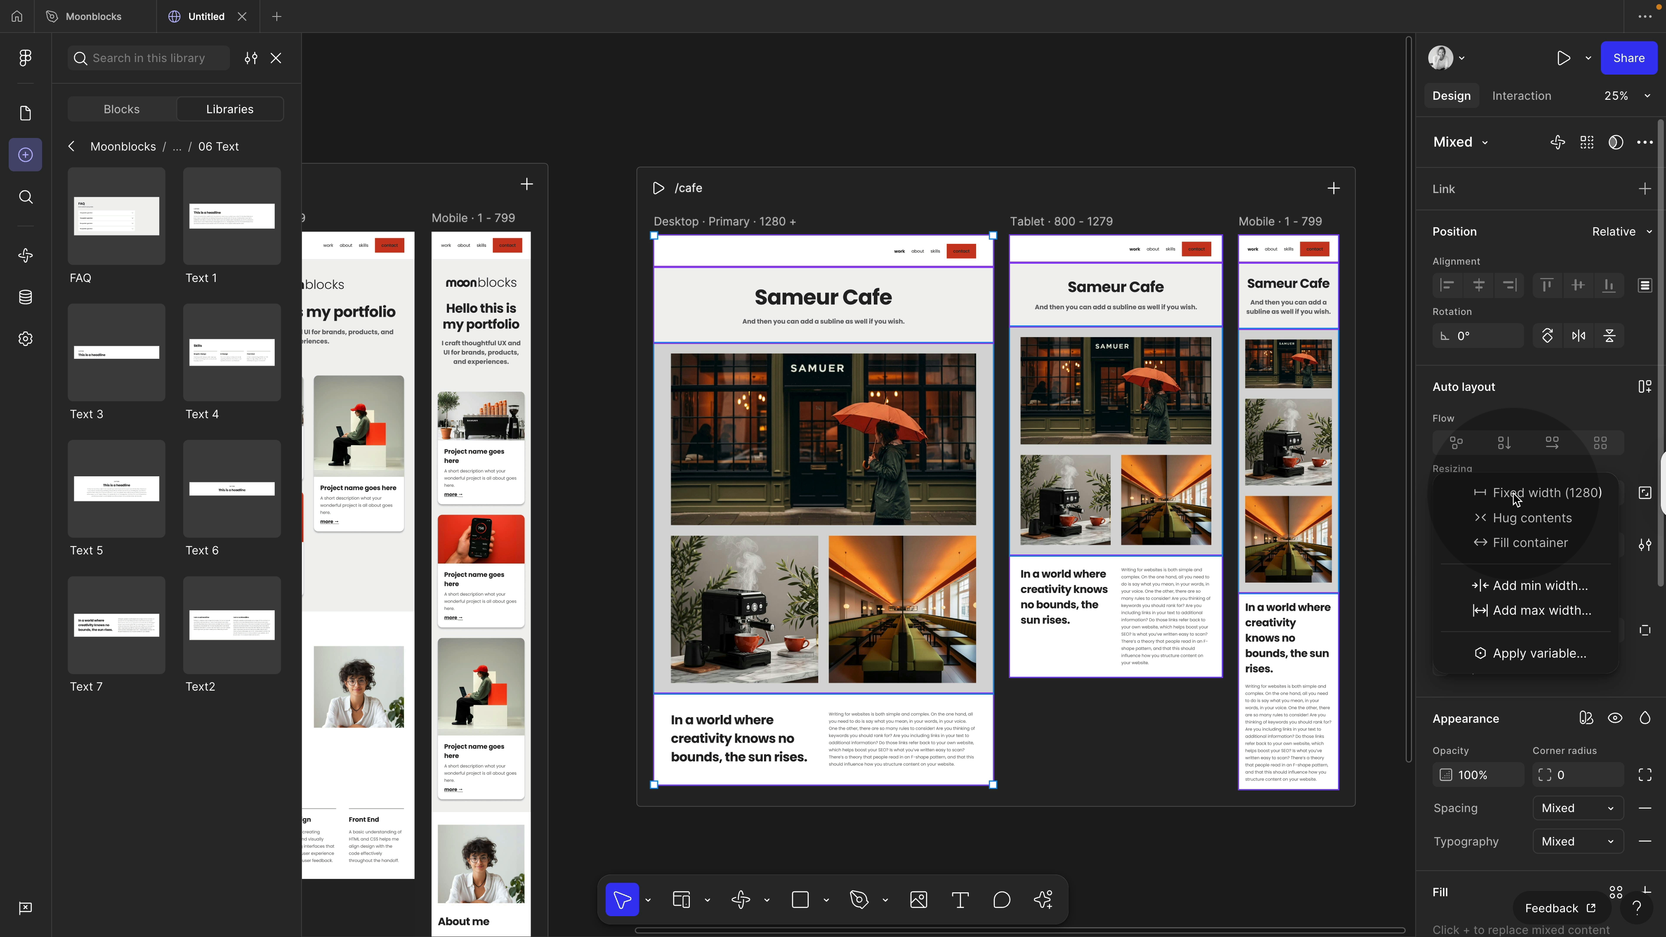
pyautogui.click(1521, 541)
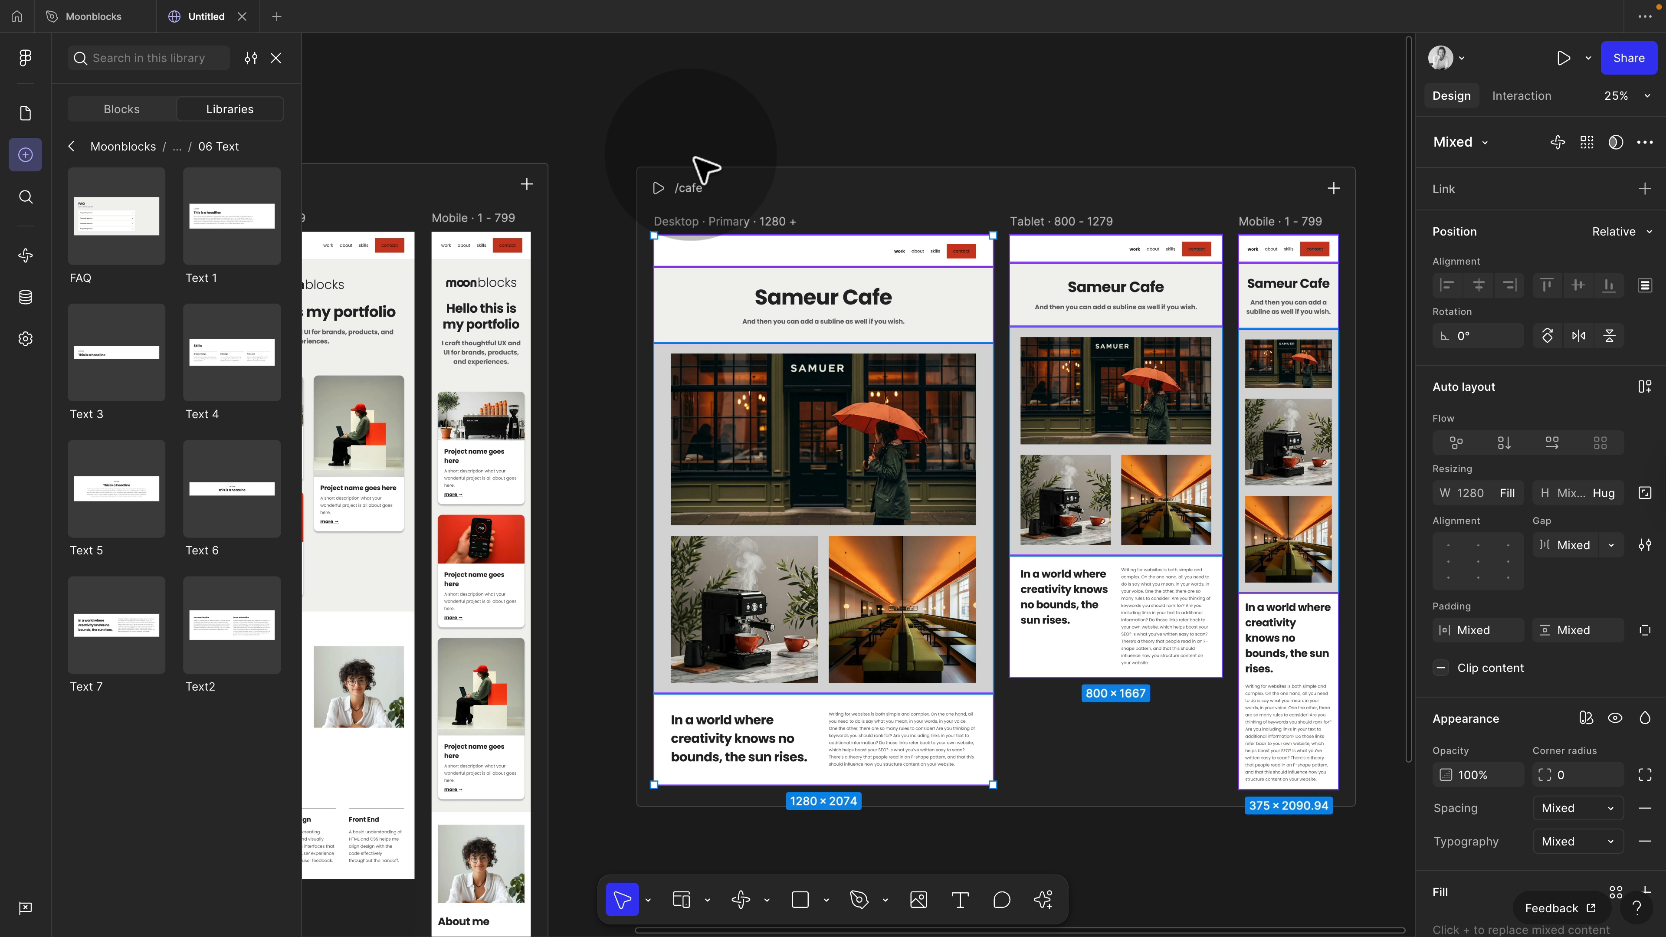
# Step: Preview the /cafe page and narrow it to a width of 904 to check how the sections resize
pyautogui.click(659, 189)
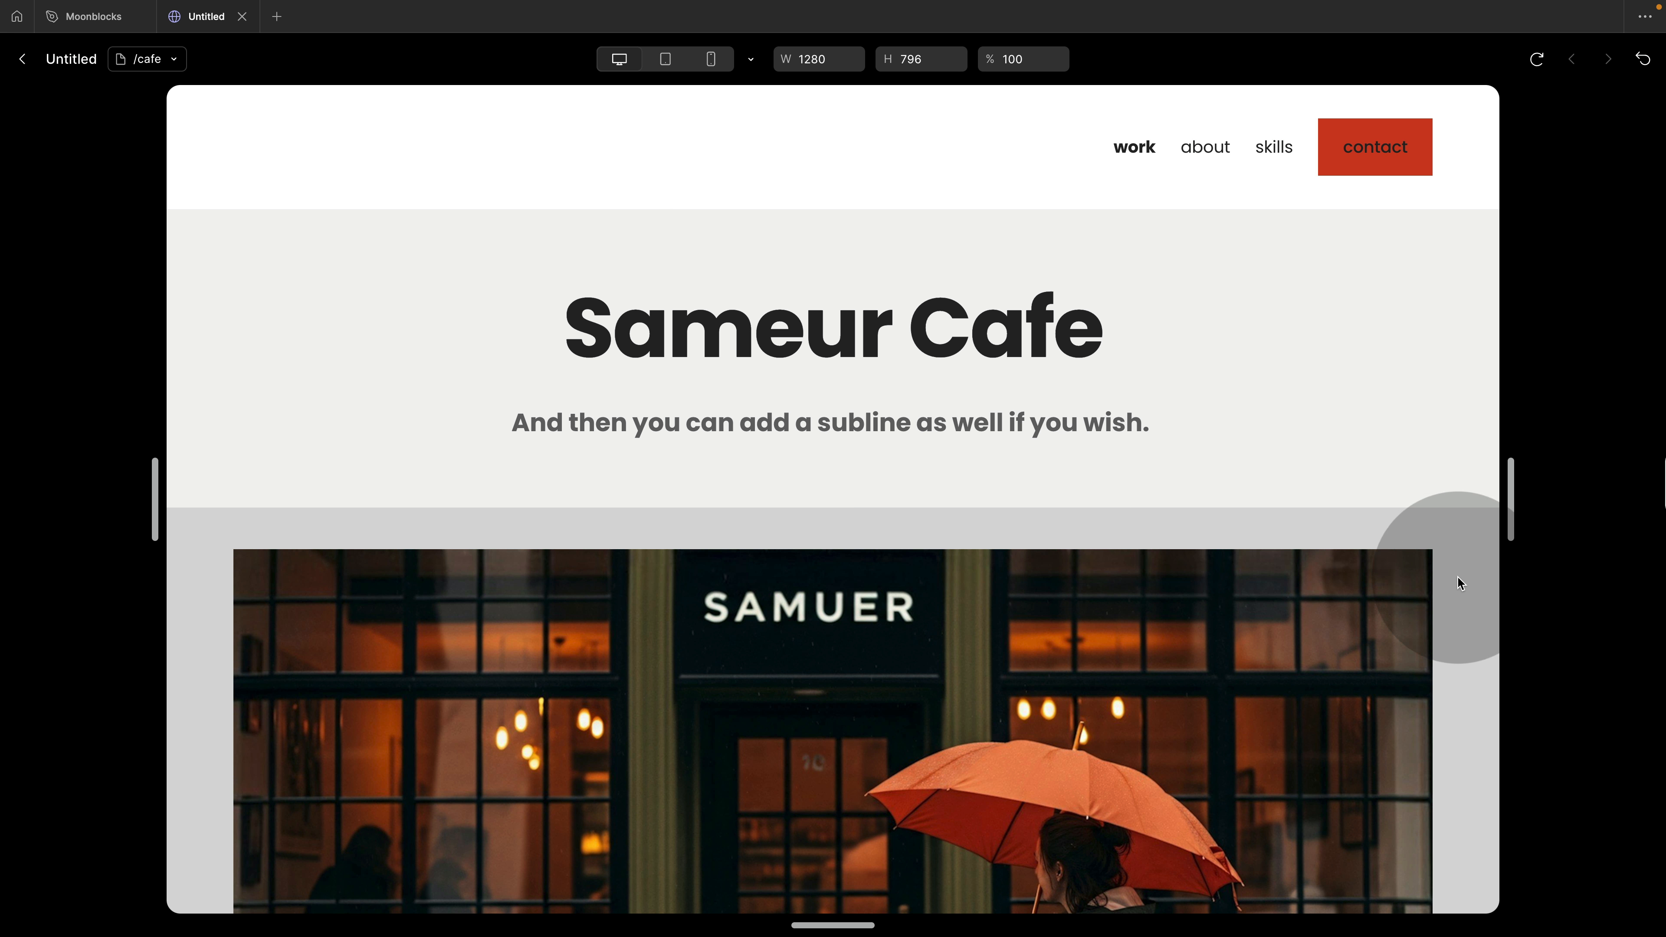
pyautogui.moveTo(1506, 524); pyautogui.dragTo(1314, 522)
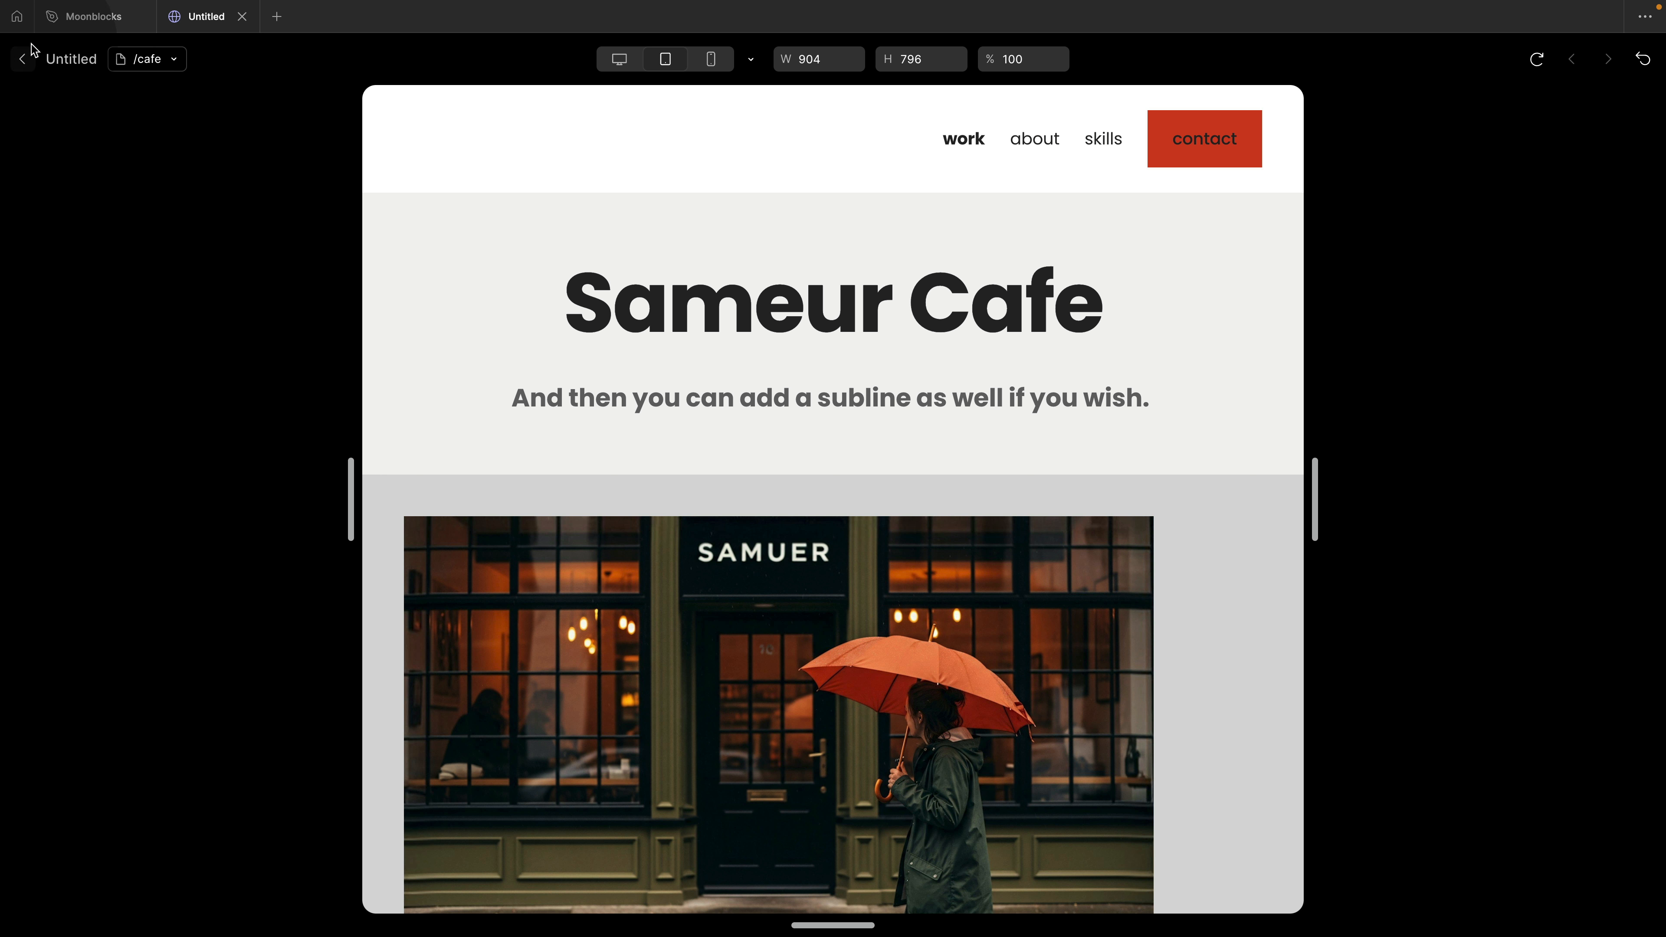
pyautogui.click(23, 59)
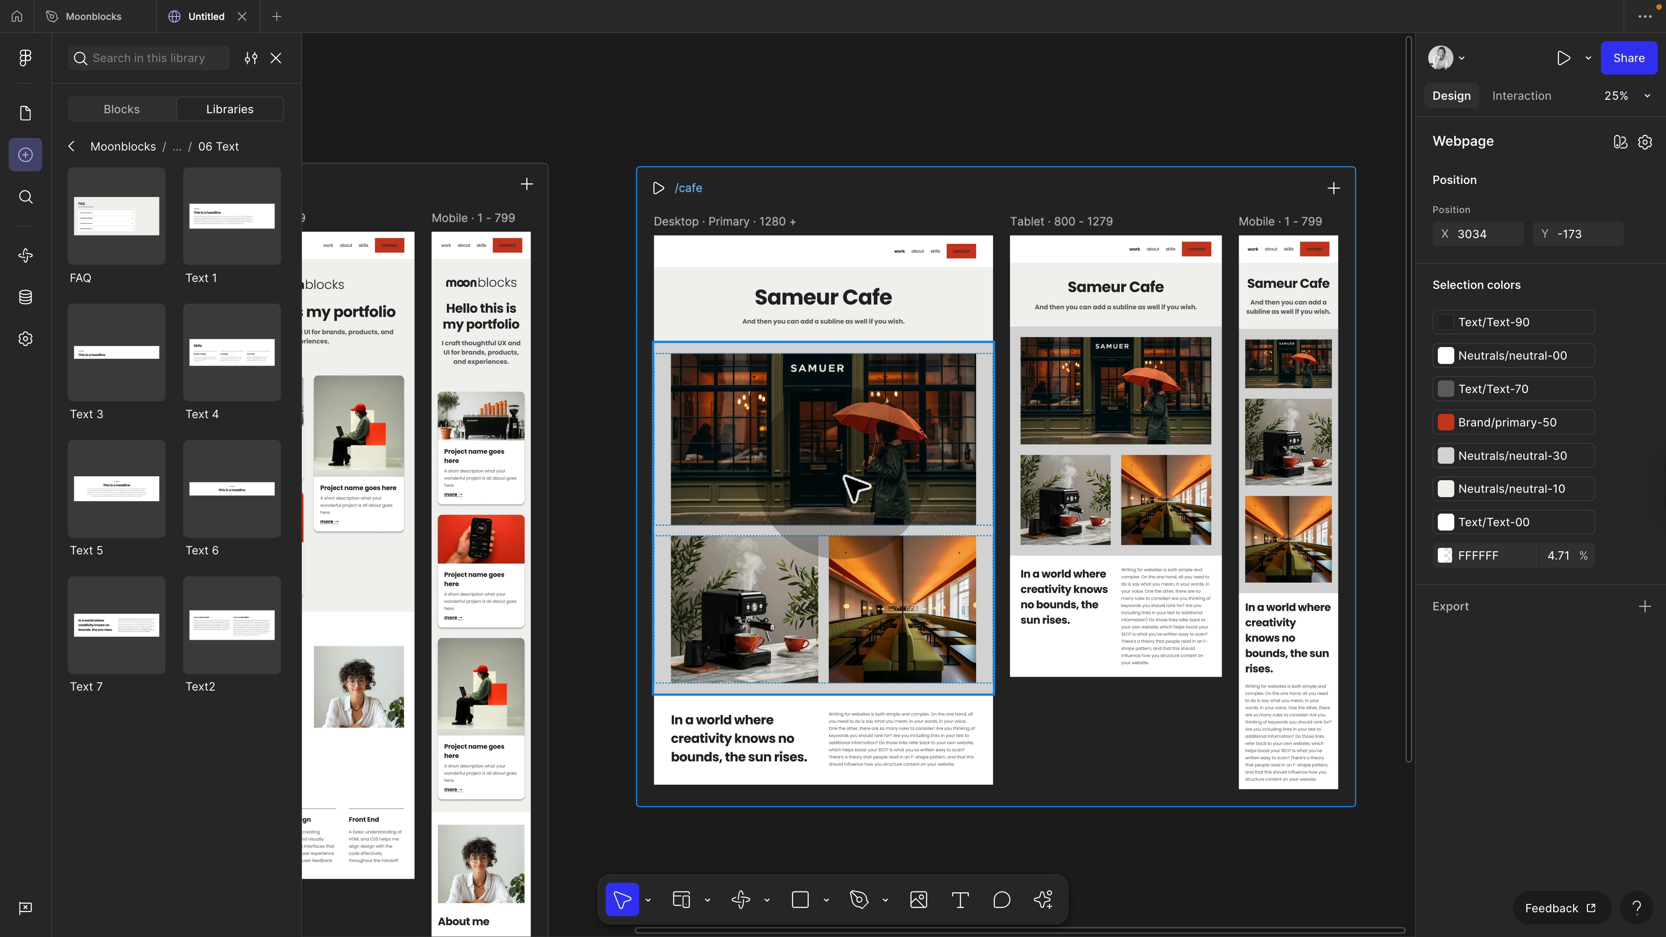
# Step: Set both /cafe image card groups, the storefront image and the two-image row, to fill the container width
pyautogui.click(853, 489)
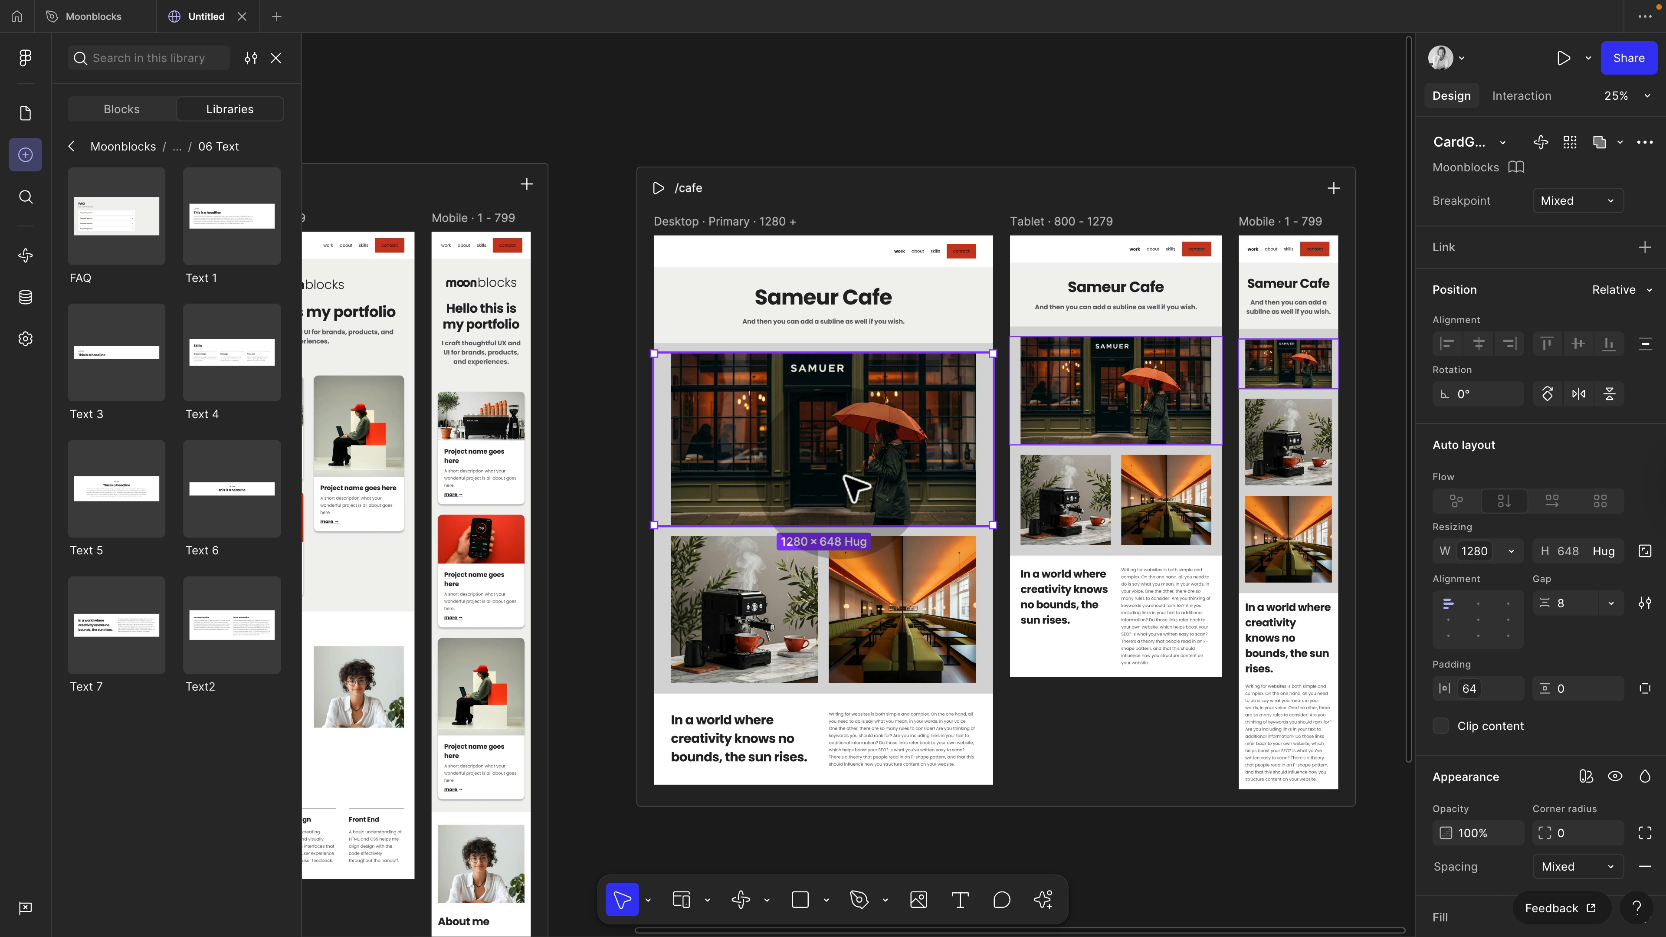
pyautogui.click(1512, 552)
pyautogui.click(1498, 597)
pyautogui.click(928, 581)
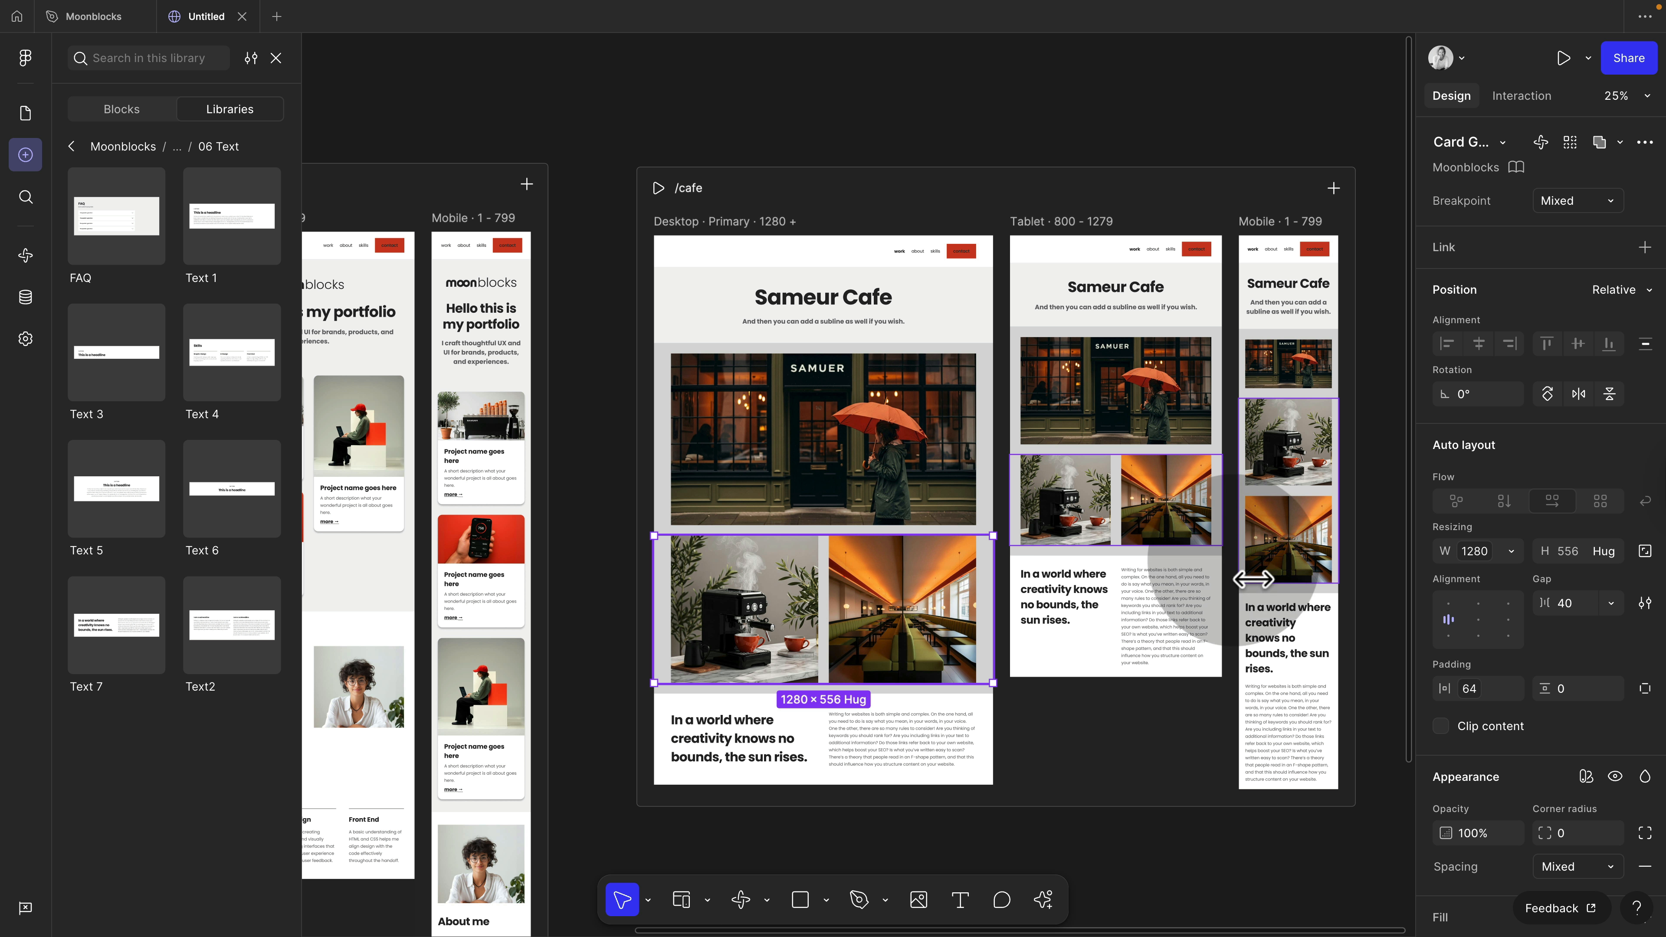
pyautogui.click(1512, 552)
pyautogui.click(1498, 598)
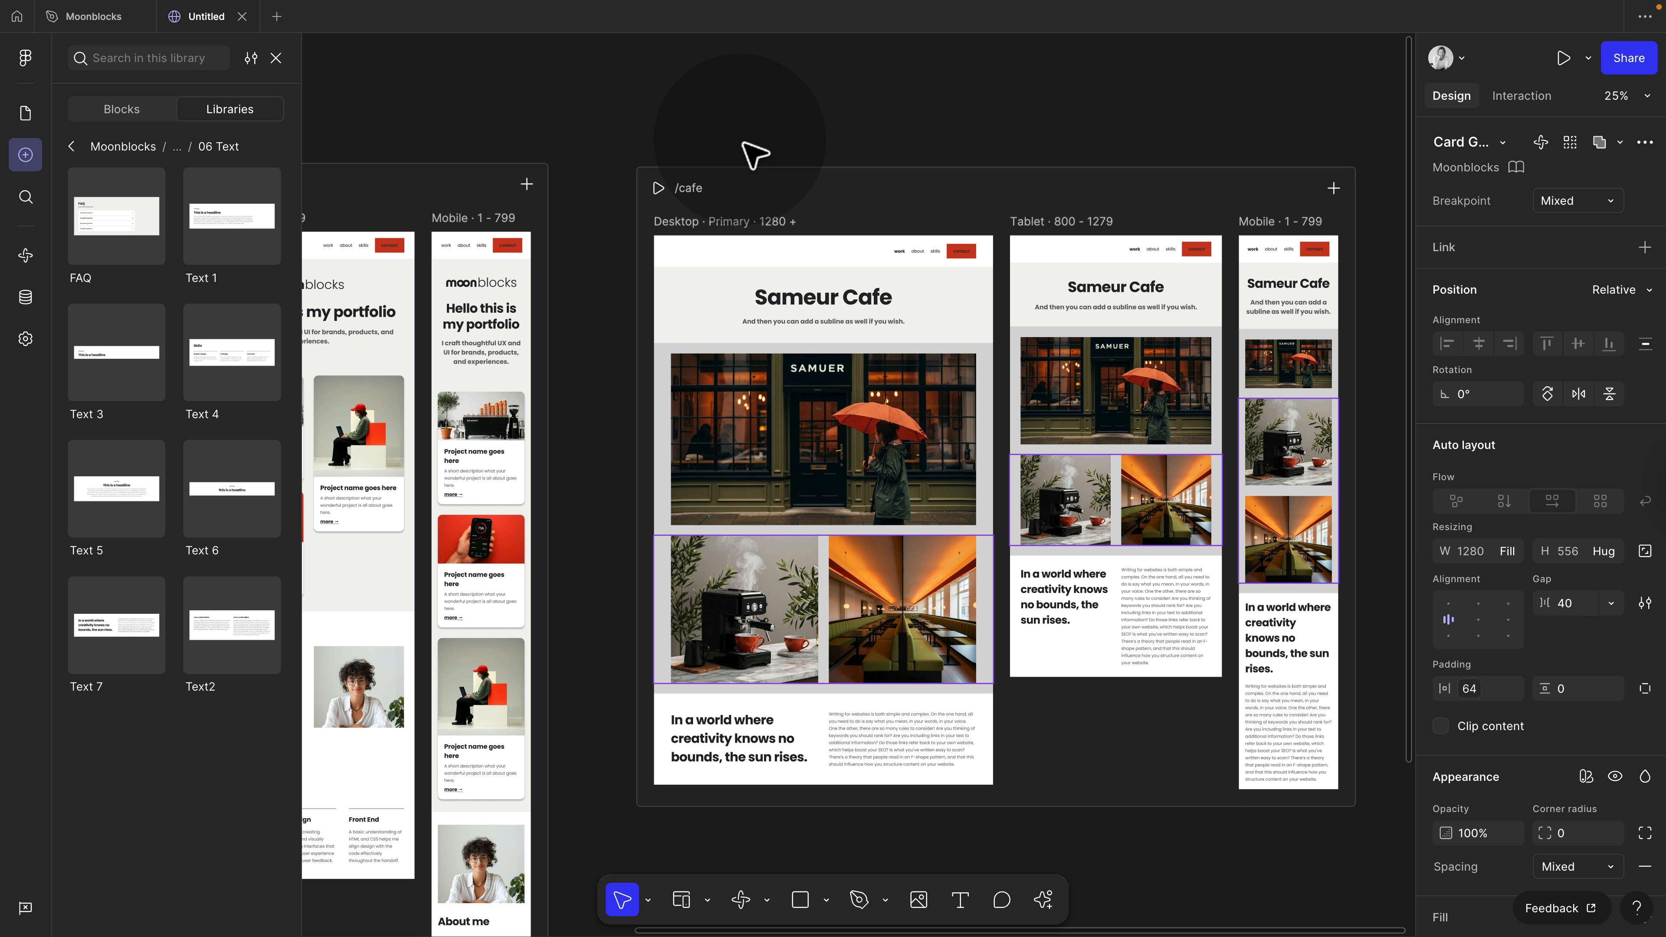
# Step: Preview the /cafe page at a width of 712, look through its sections, and widen the preview to 1290
pyautogui.click(658, 189)
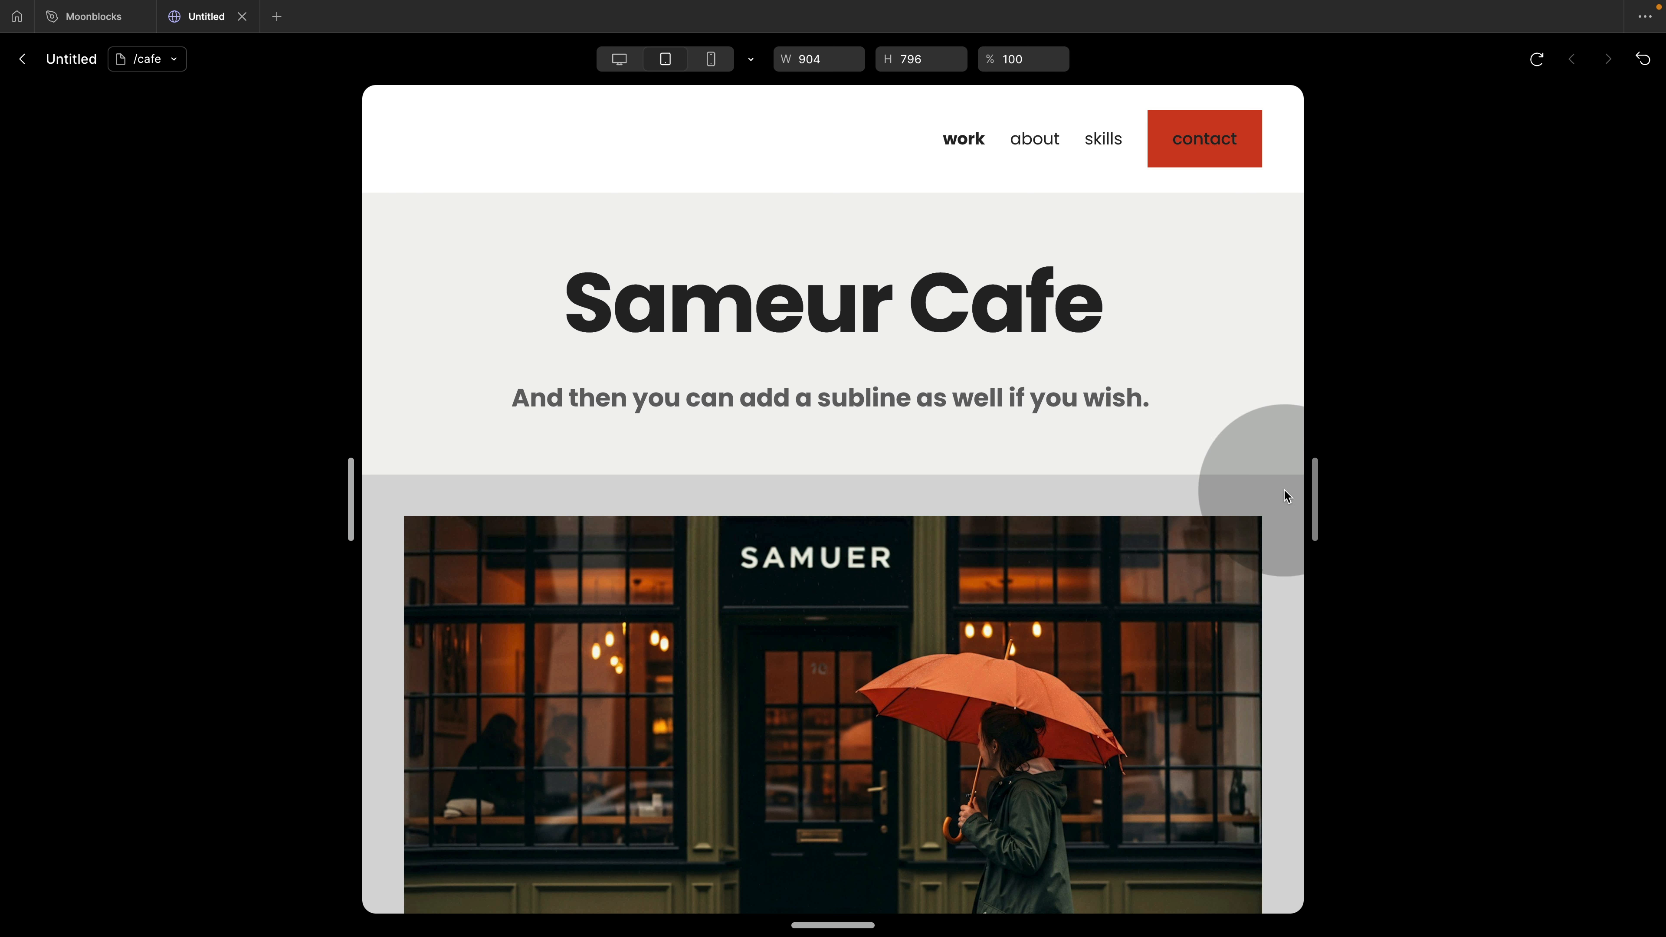
pyautogui.moveTo(1314, 504); pyautogui.dragTo(1213, 502)
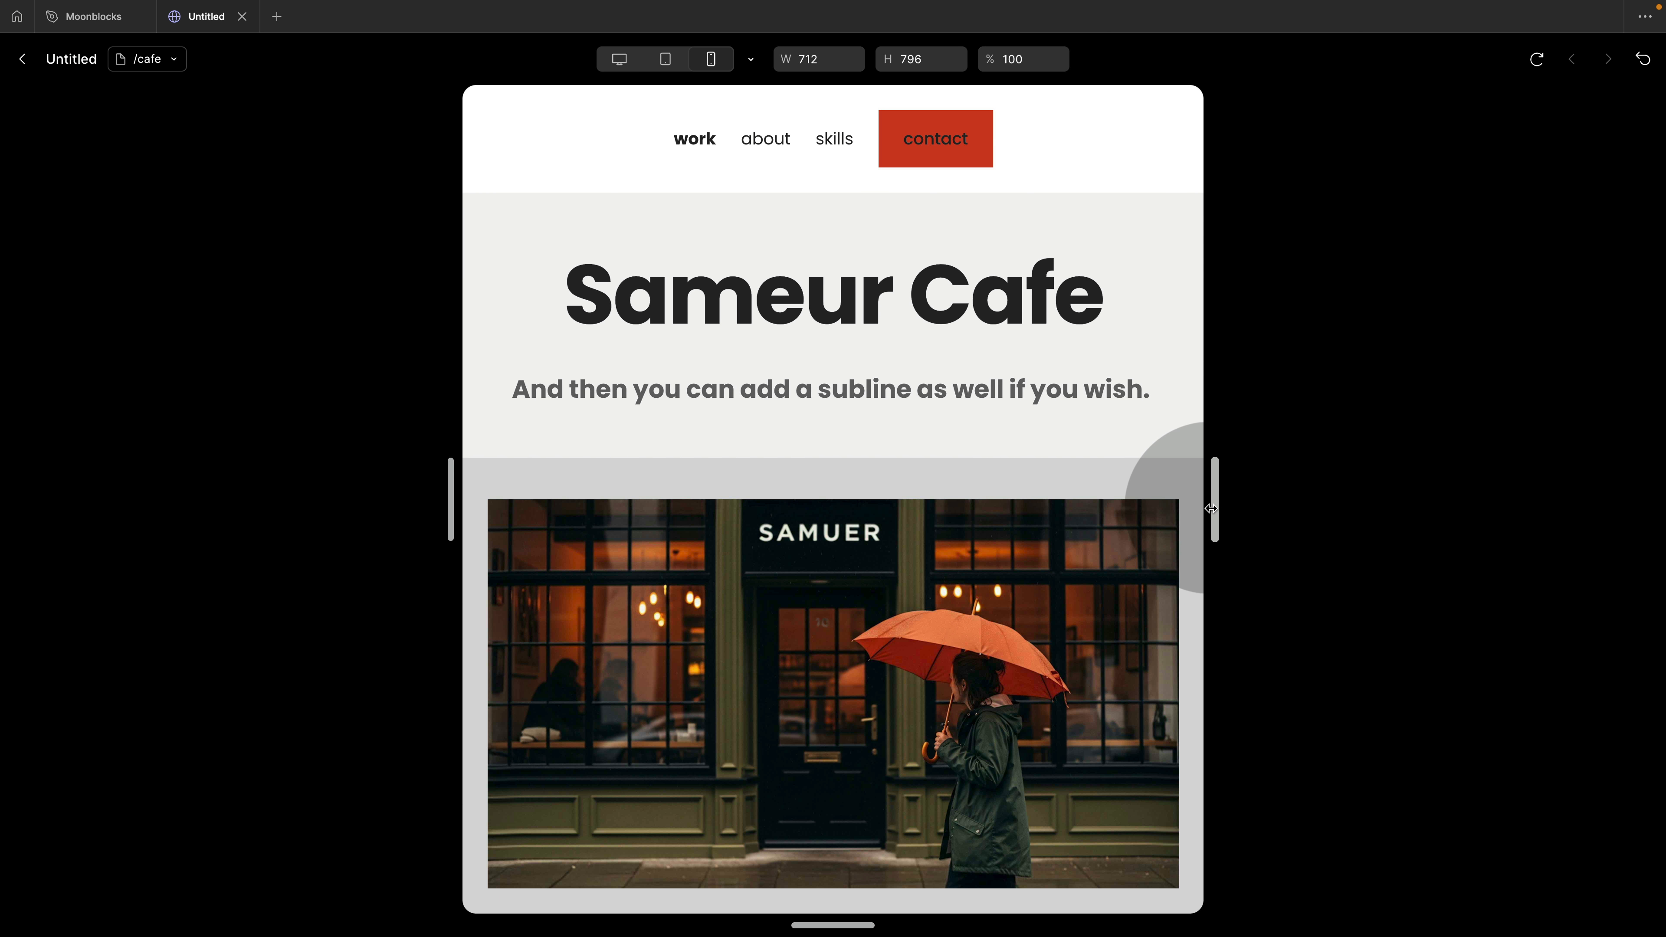
pyautogui.scroll(-5, 1075, 653)
pyautogui.scroll(-10, 1075, 652)
pyautogui.scroll(15, 1082, 639)
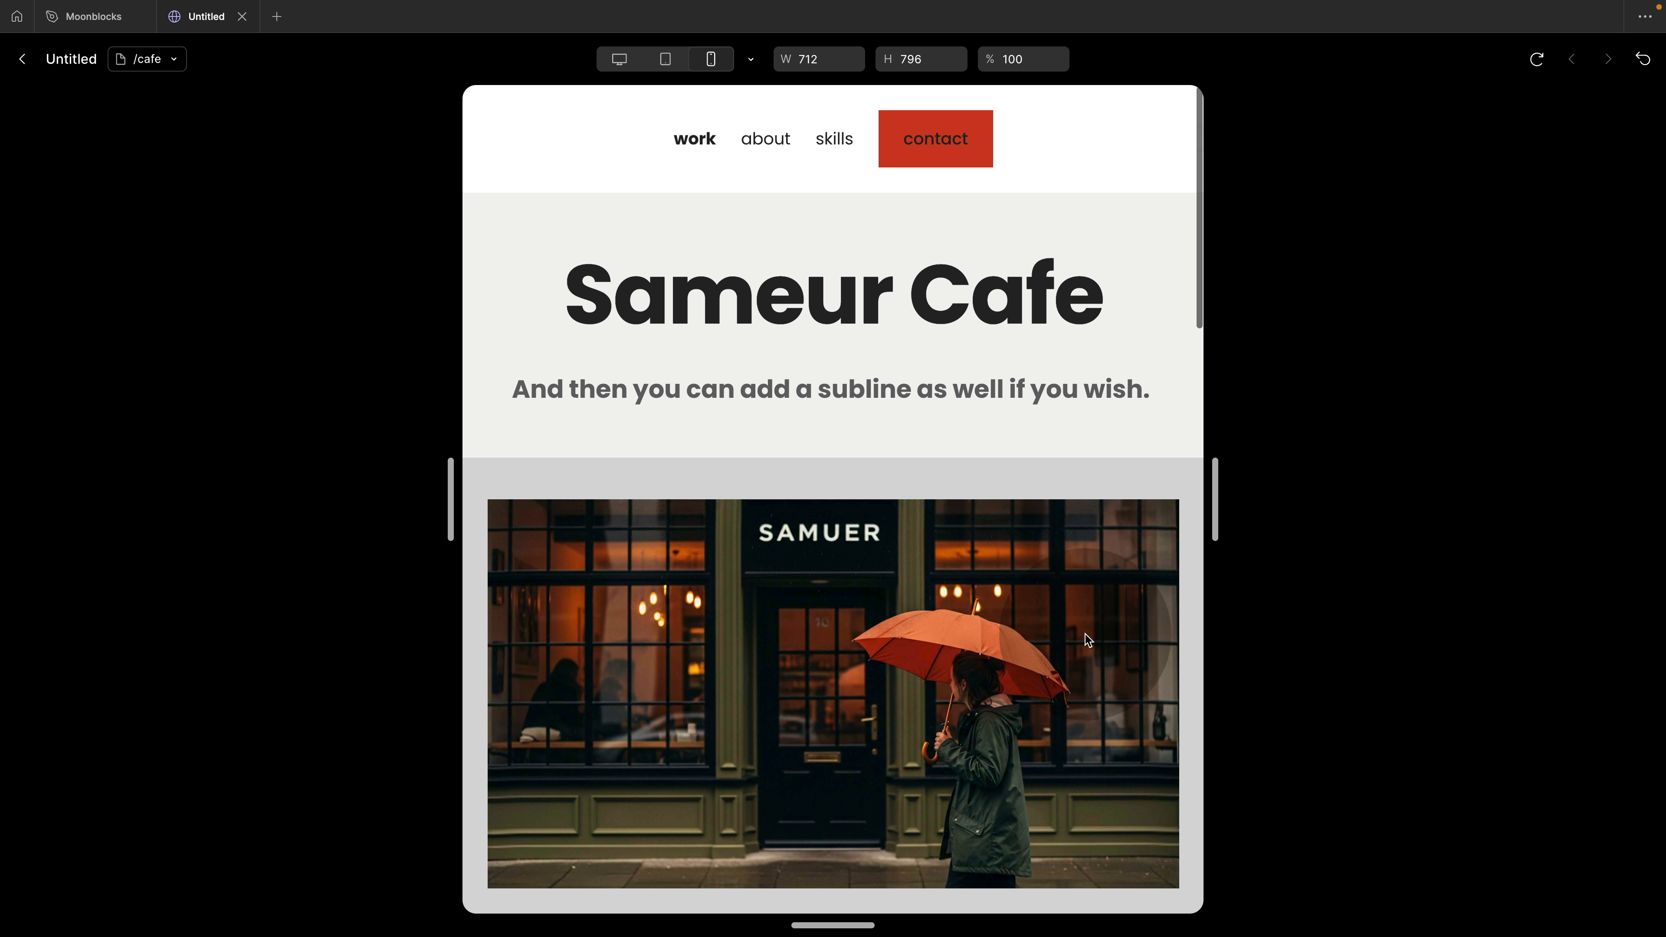
pyautogui.moveTo(1220, 512); pyautogui.dragTo(1516, 499)
pyautogui.click(23, 59)
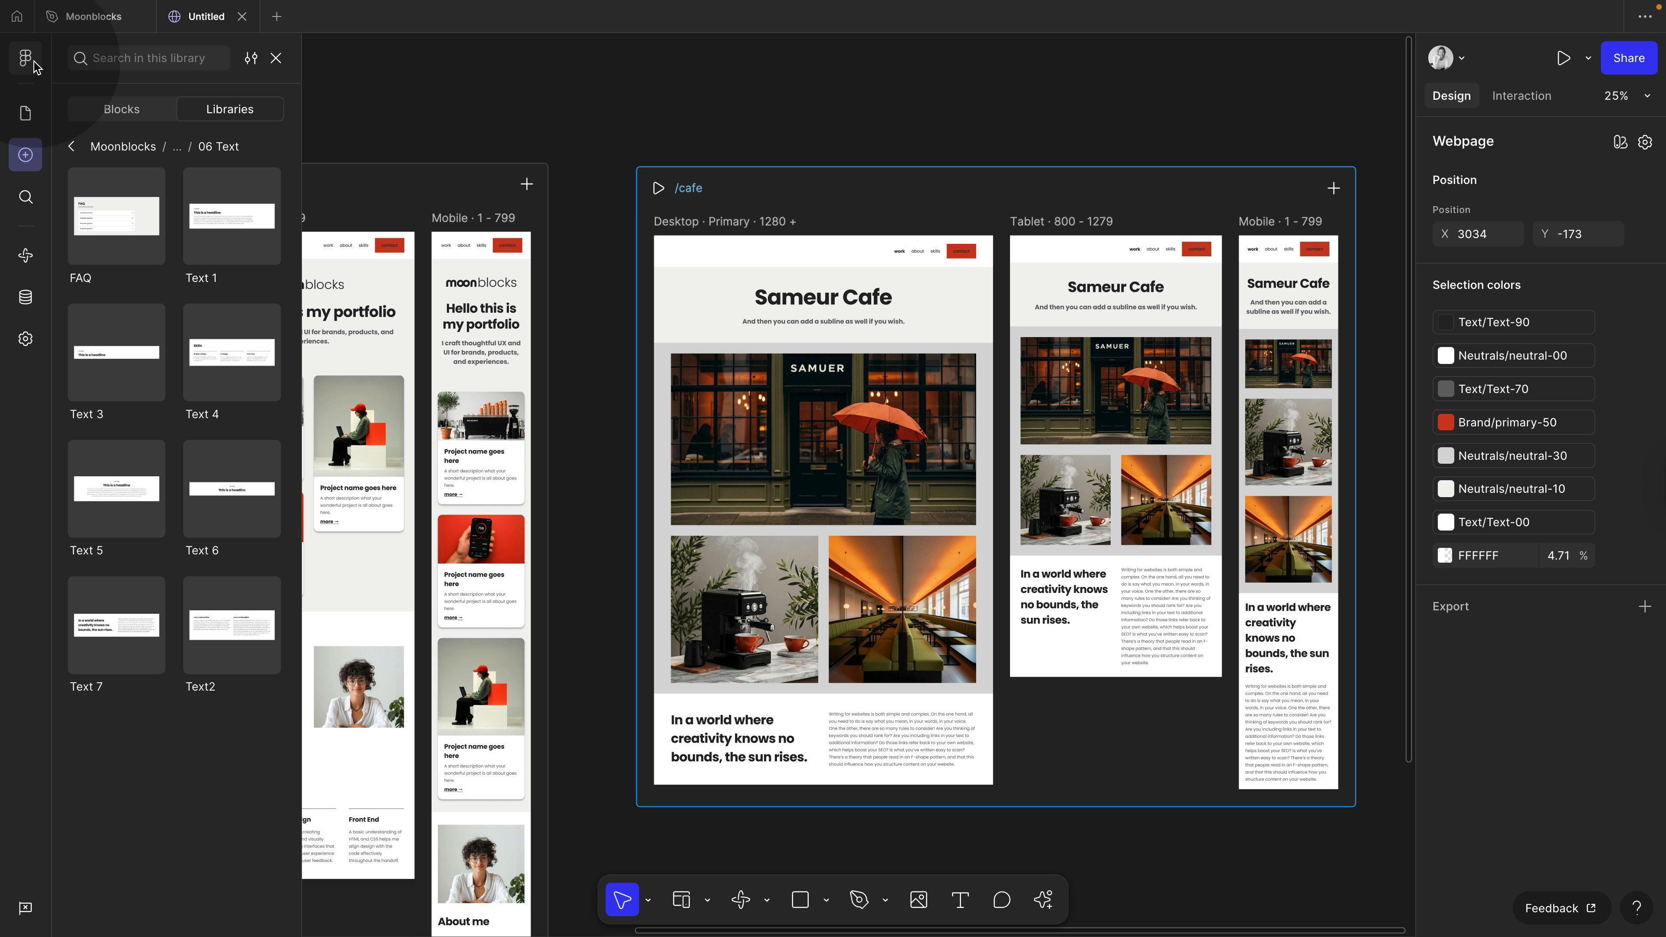
# Step: Link the "more" text of the coffee machine project card on Home to the /cafe page
pyautogui.click(610, 357)
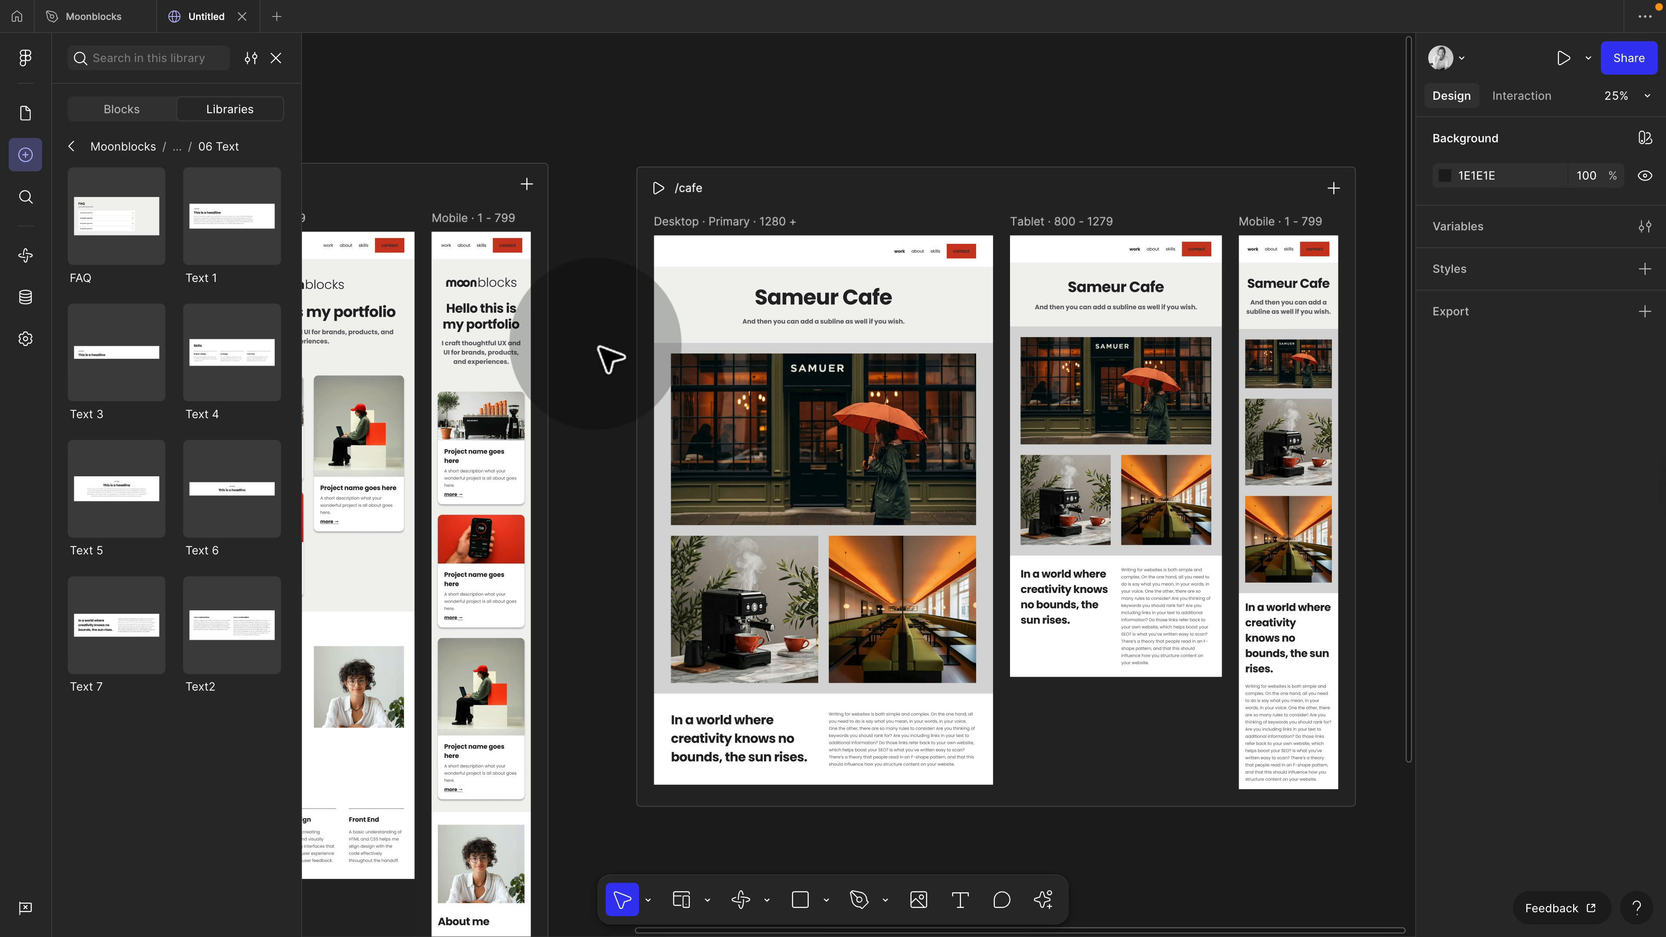
pyautogui.hscroll(-5, 610, 358)
pyautogui.scroll(-3, 610, 358)
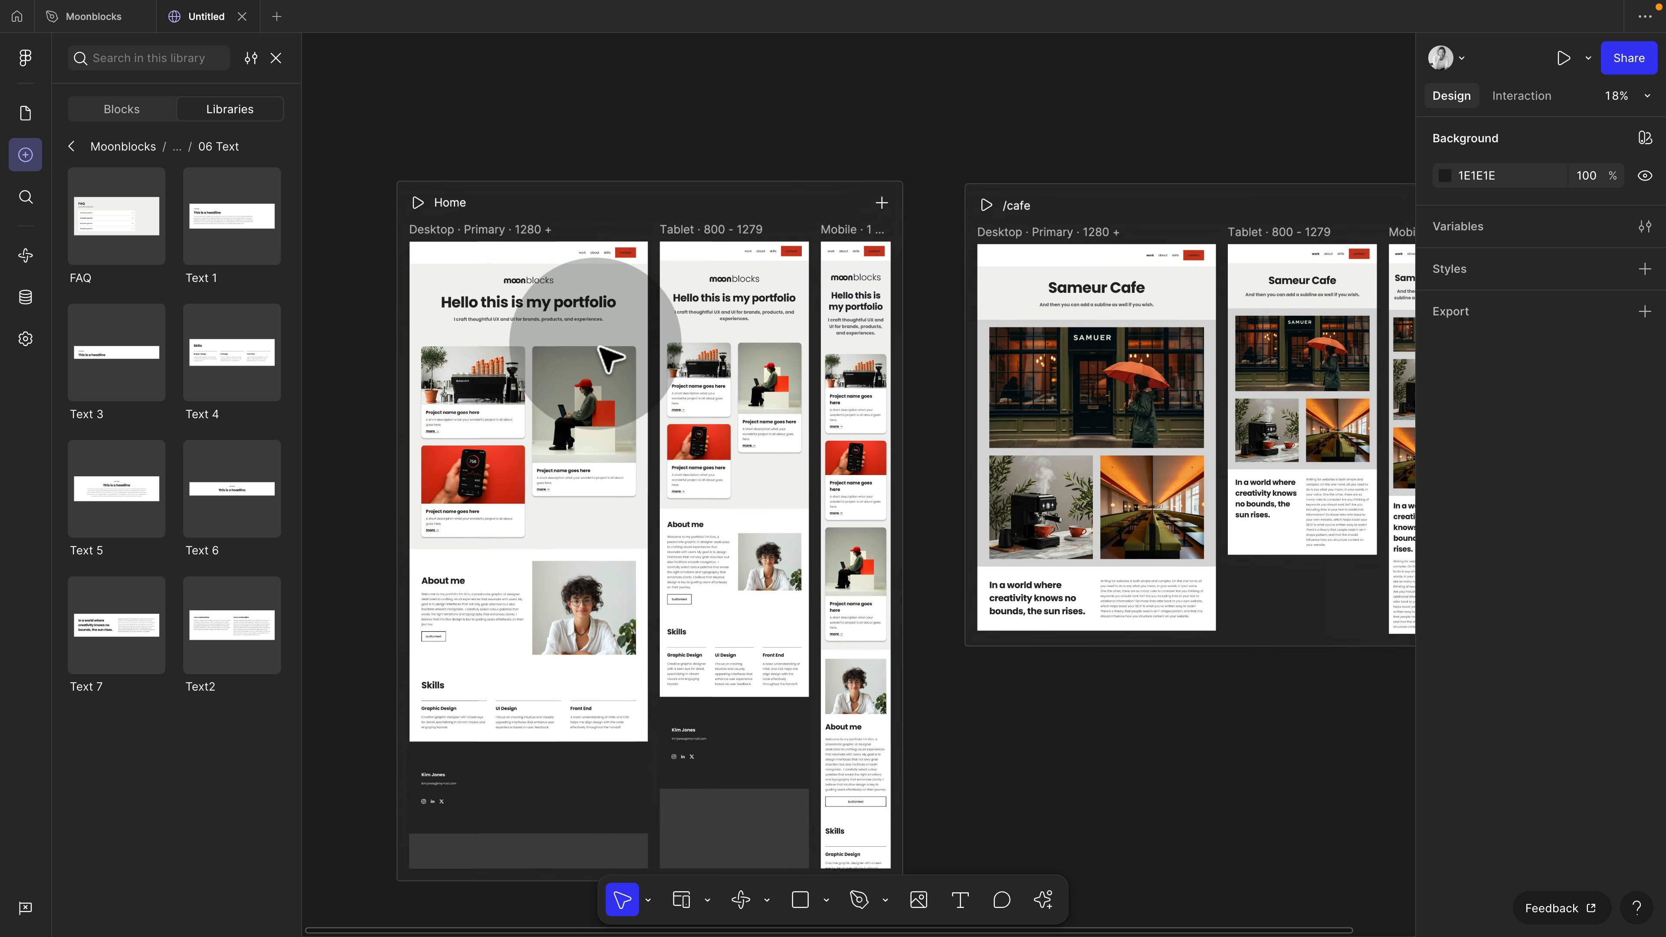
pyautogui.click(493, 372)
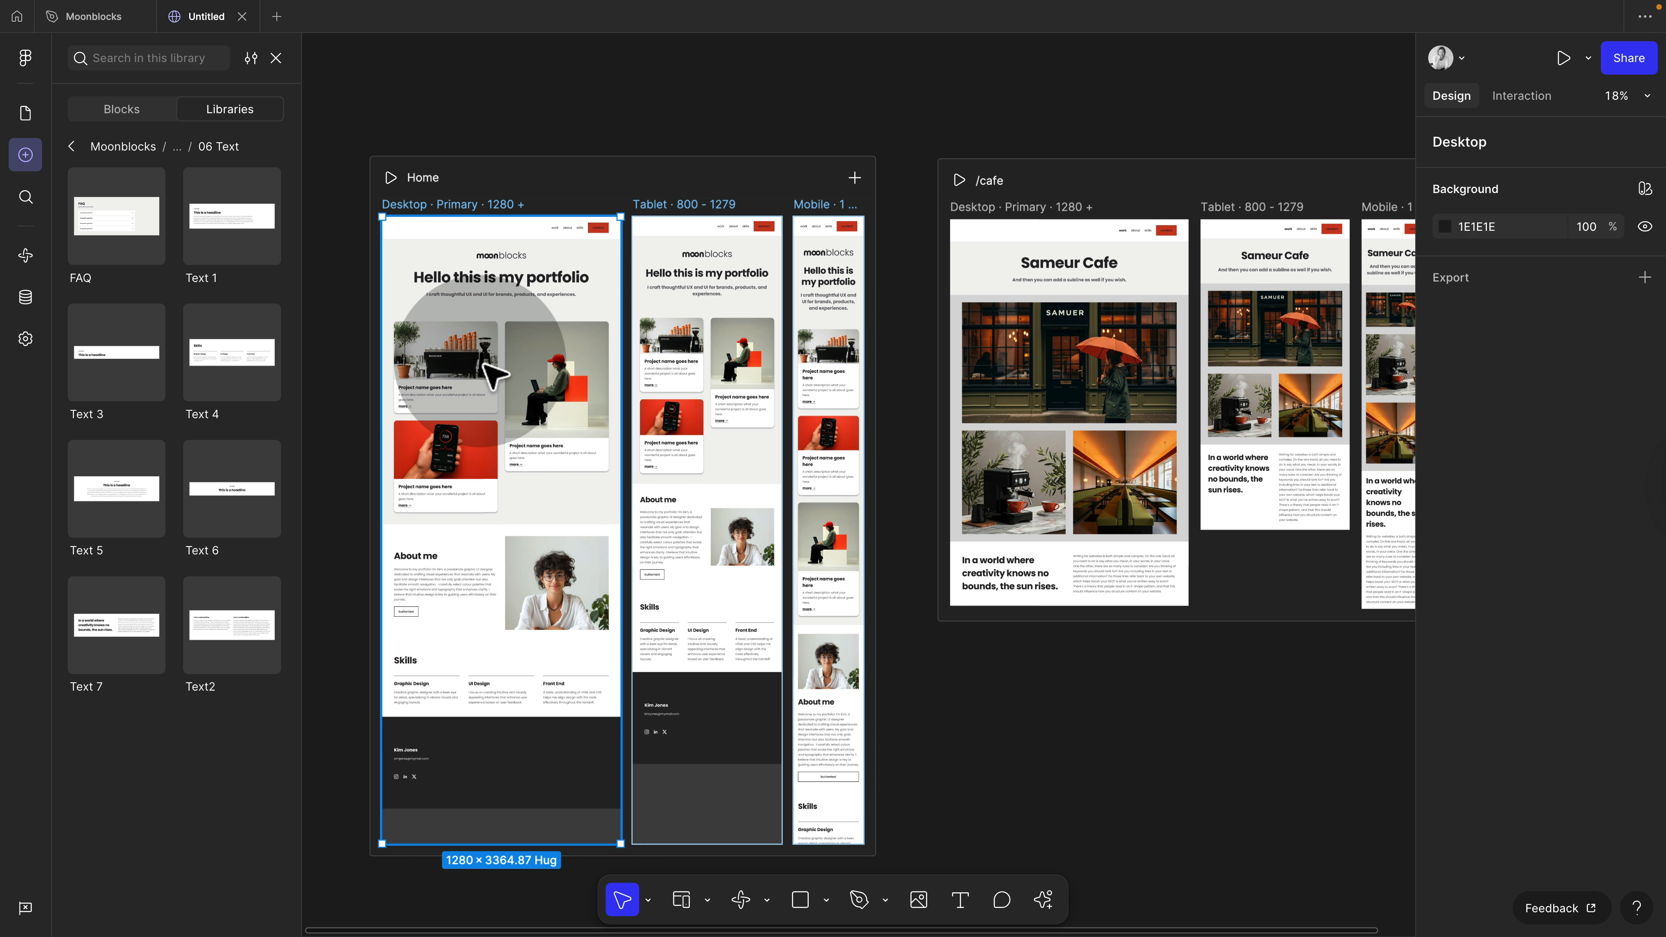
pyautogui.click(475, 373)
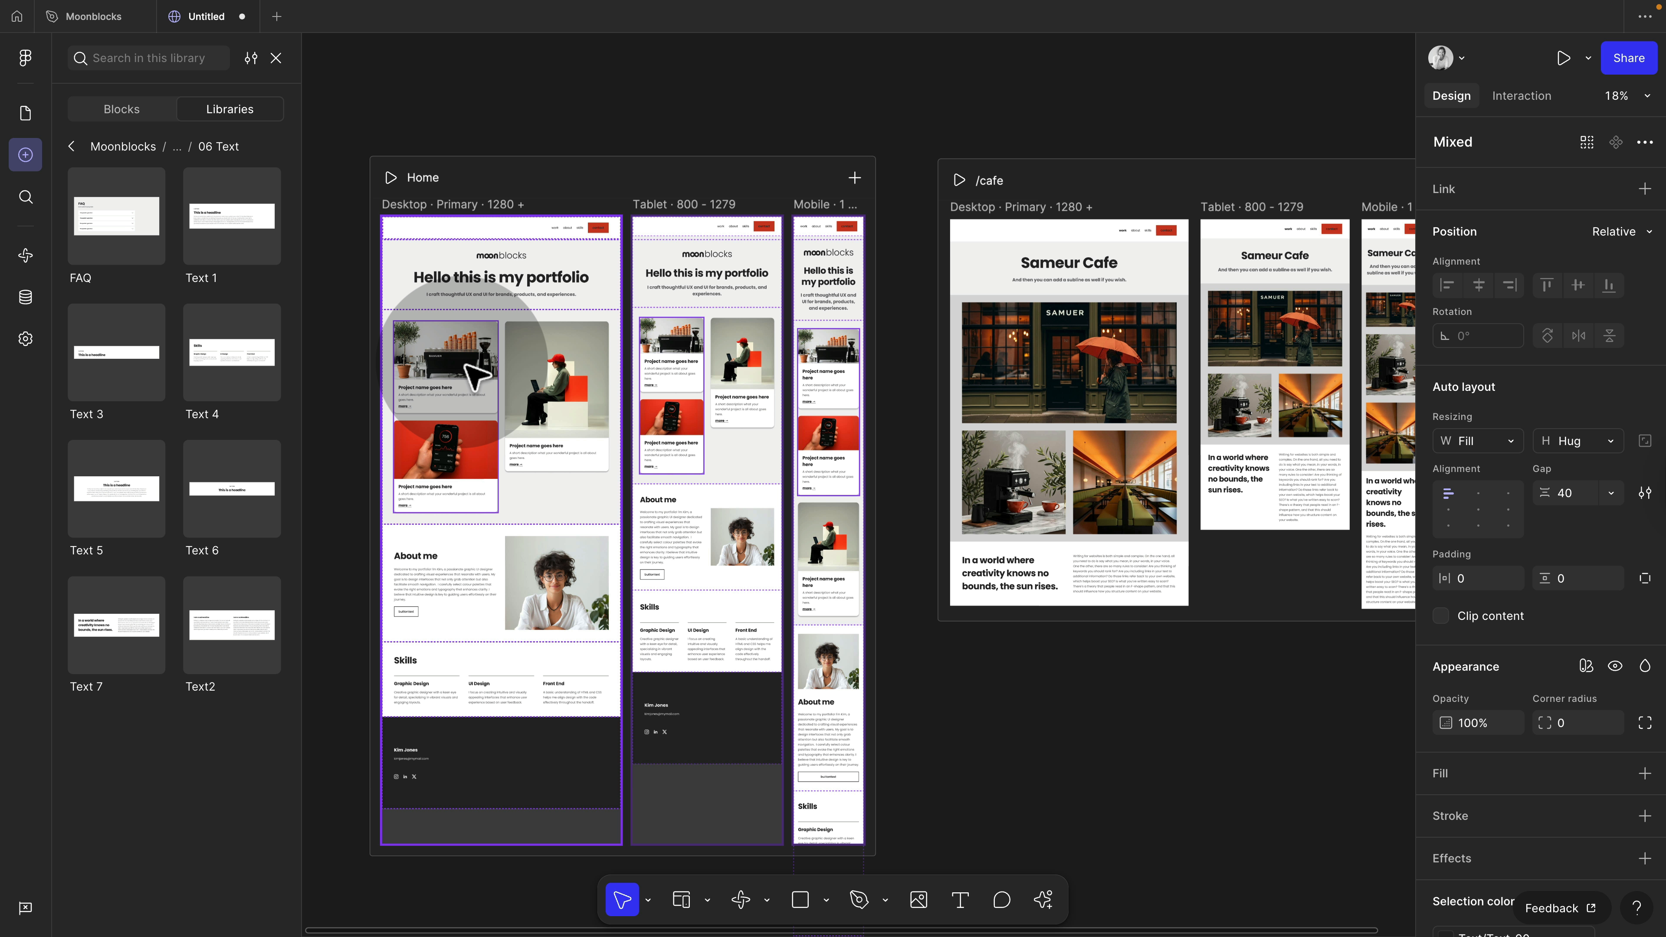
pyautogui.click(474, 373)
pyautogui.scroll(3, 475, 374)
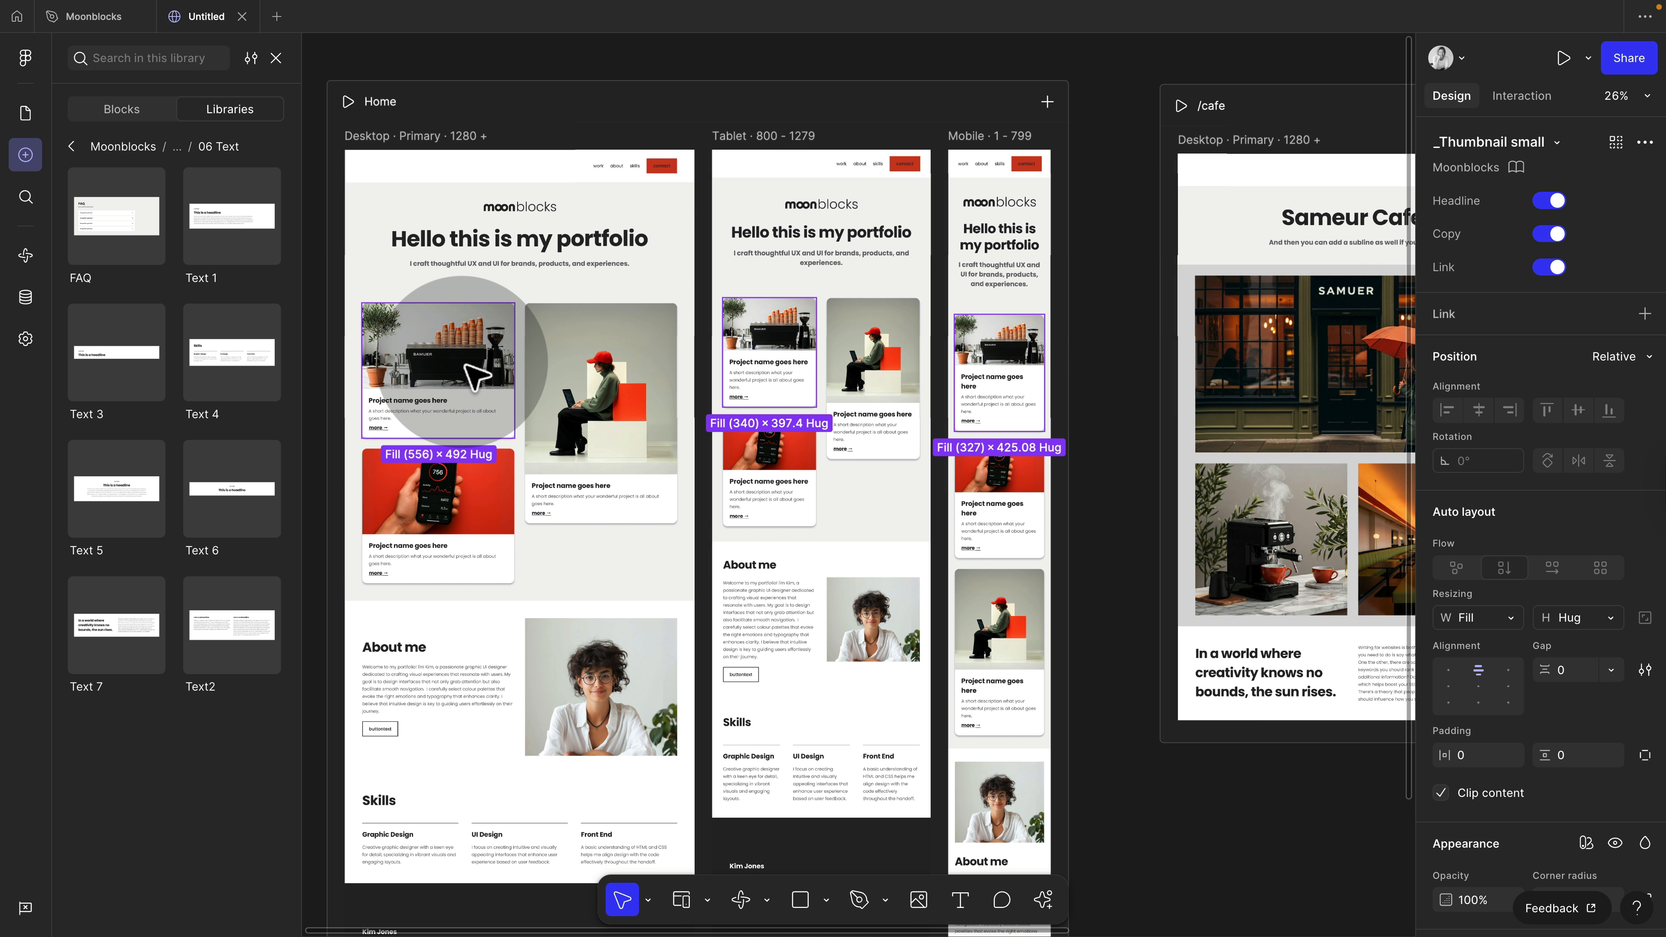
pyautogui.click(386, 430)
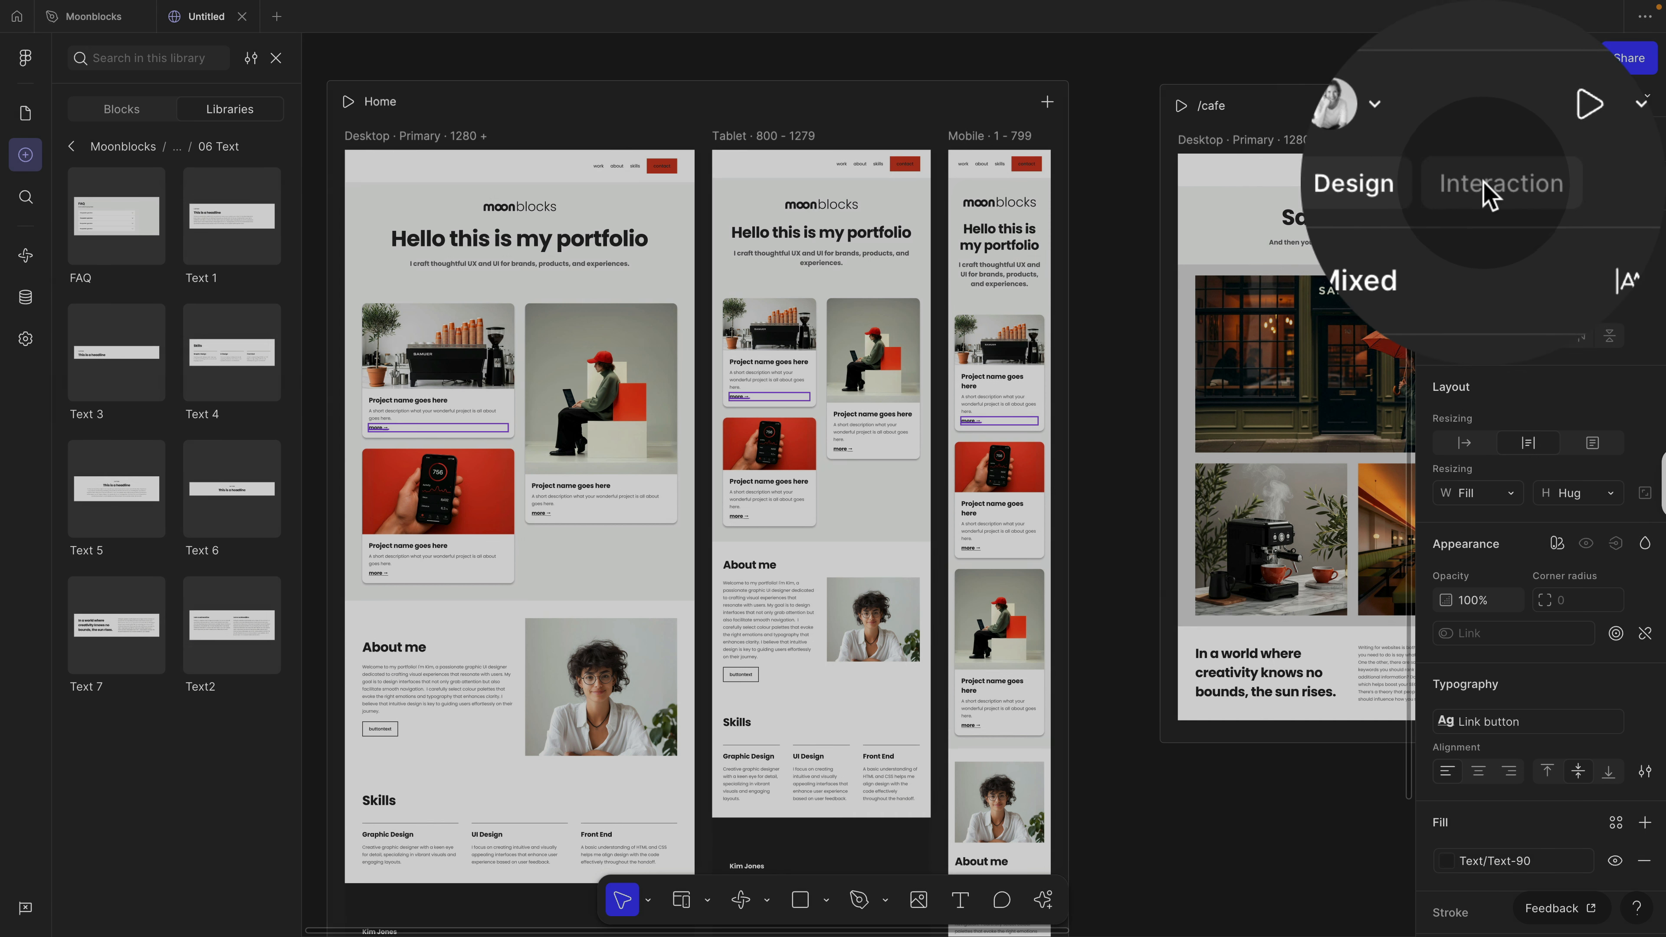
pyautogui.click(1515, 97)
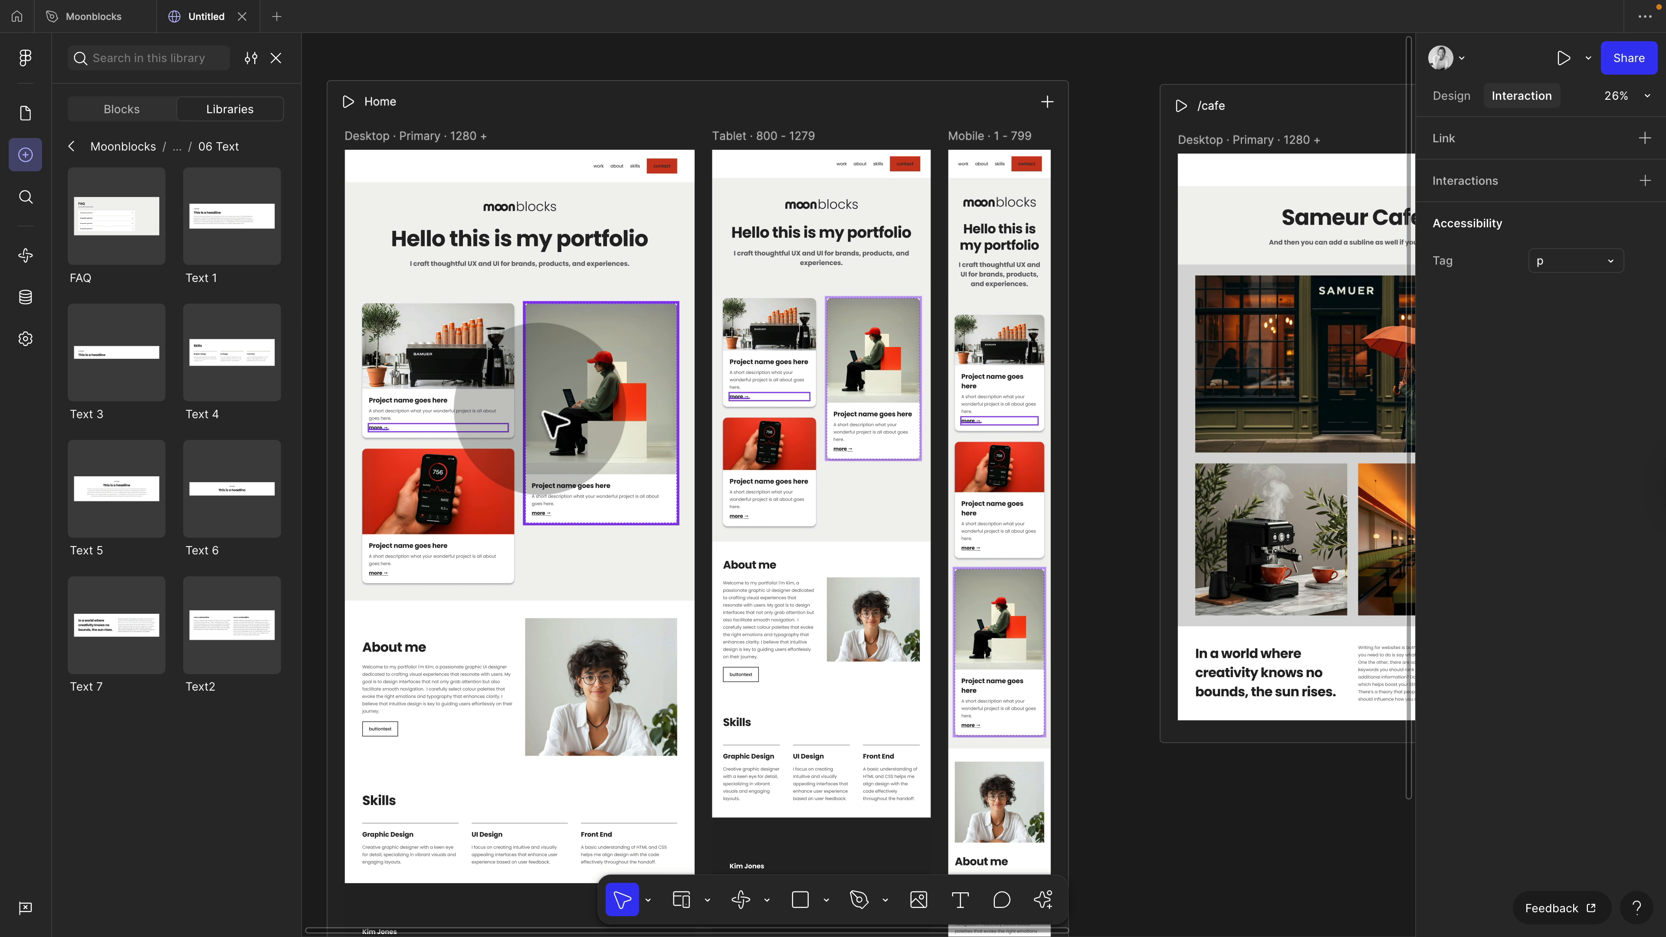
pyautogui.moveTo(519, 431); pyautogui.dragTo(1199, 436)
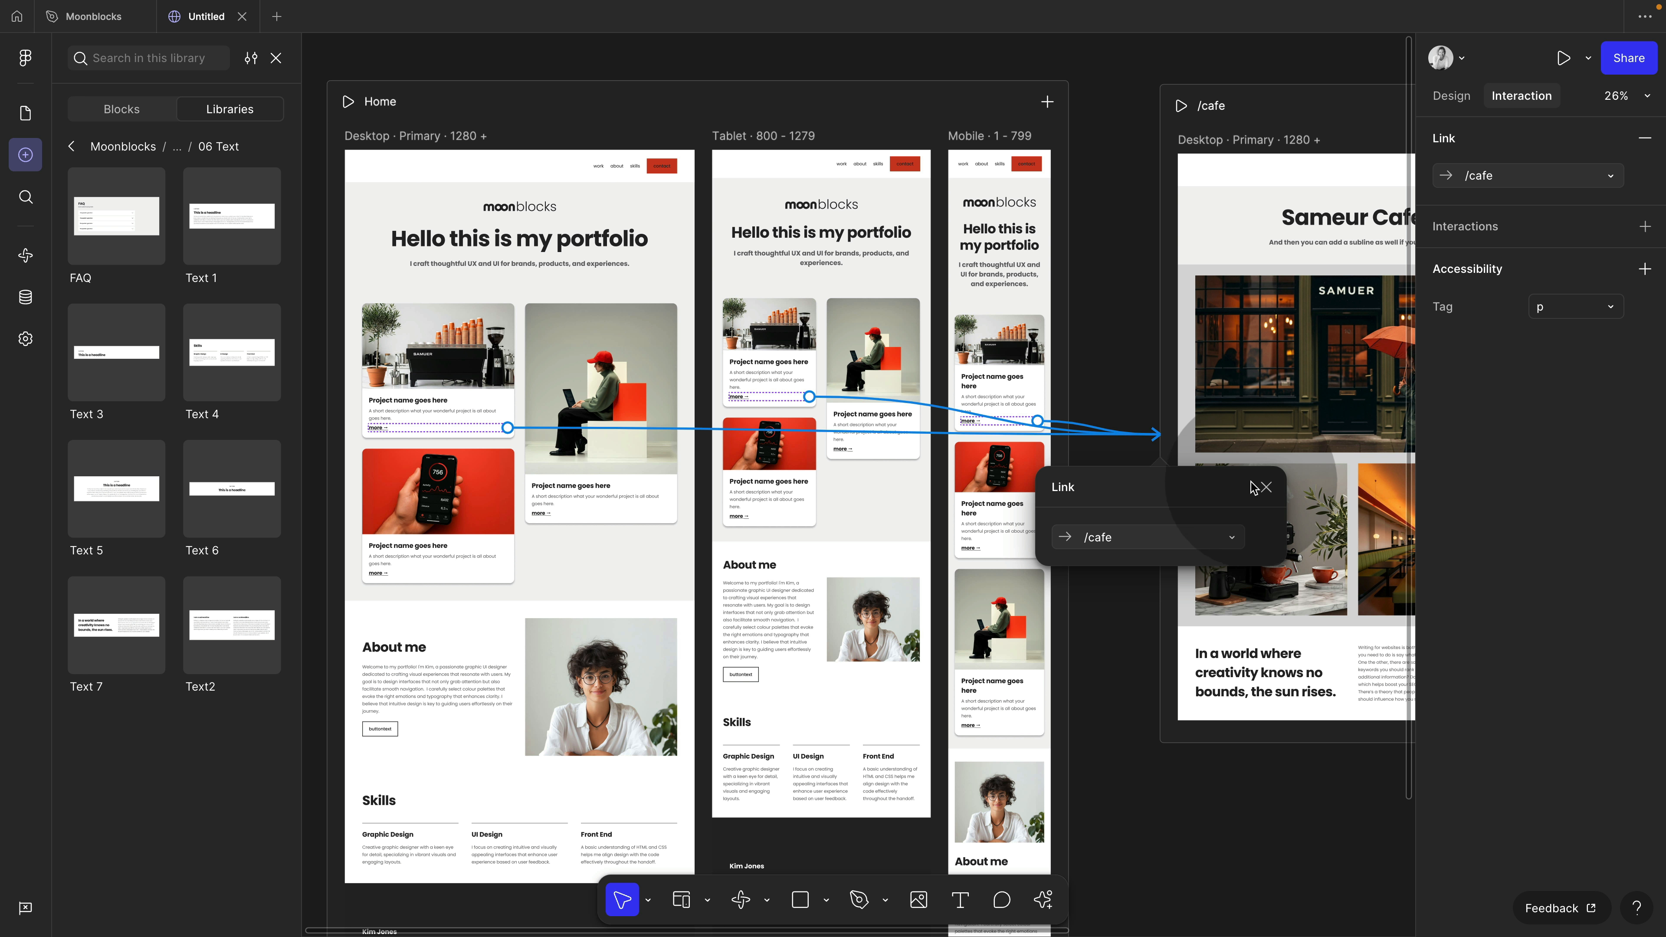
pyautogui.click(1266, 488)
# Step: Preview the Home page, follow the coffee machine card's "more" link, and look through the /cafe page
pyautogui.click(349, 102)
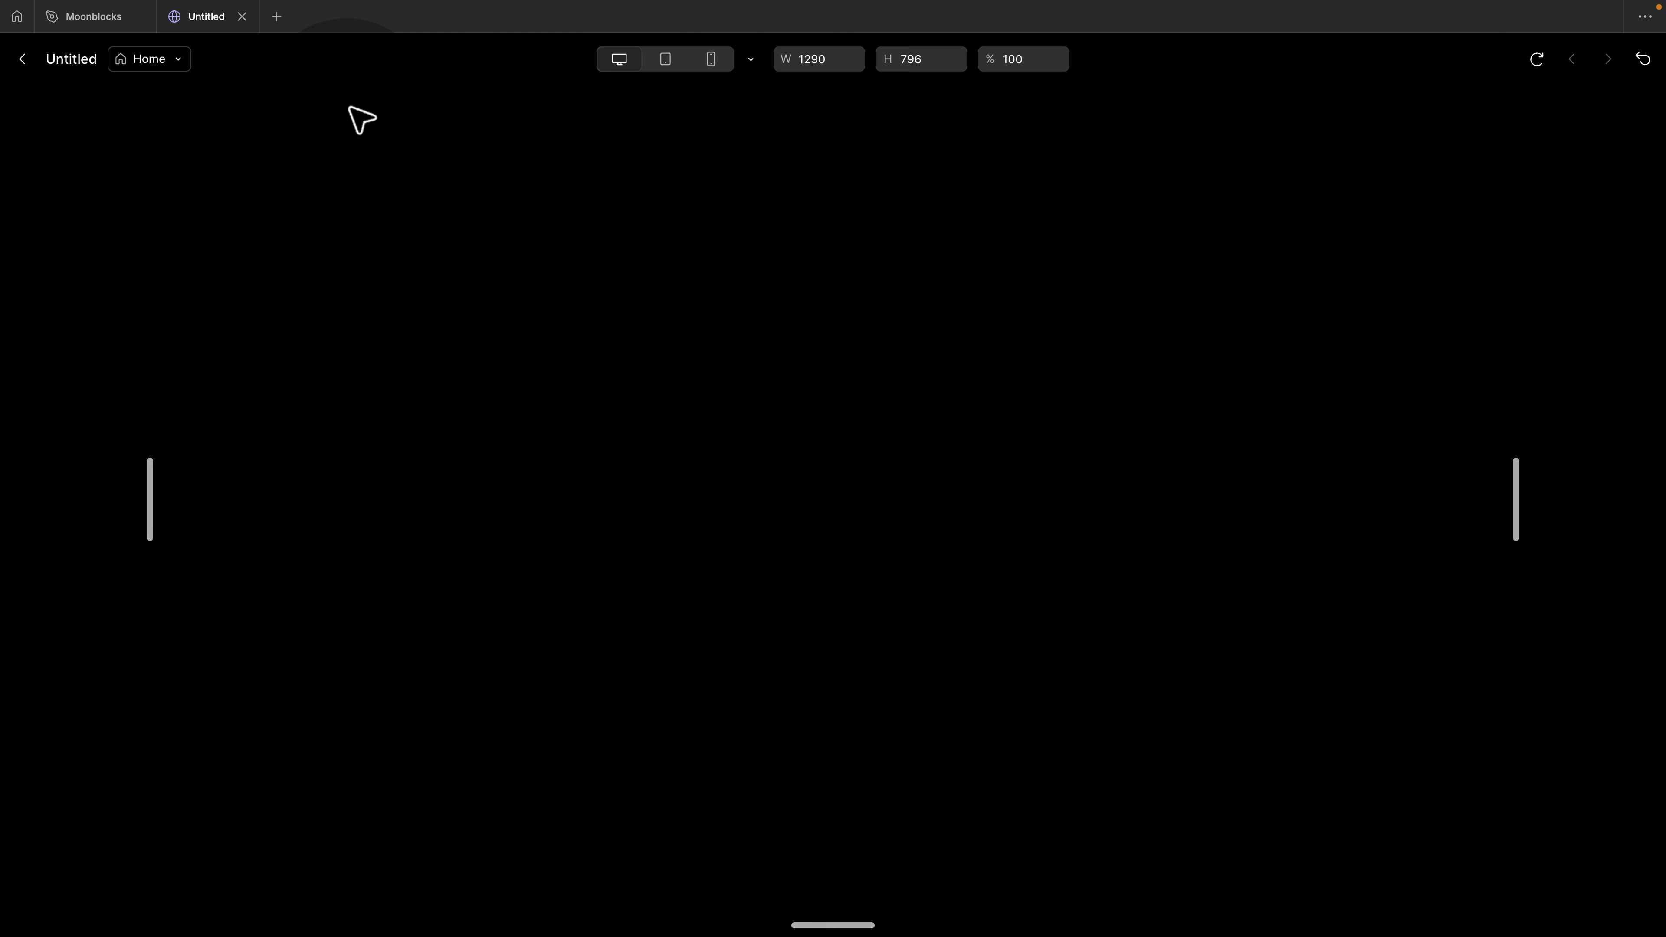
pyautogui.scroll(-15, 593, 472)
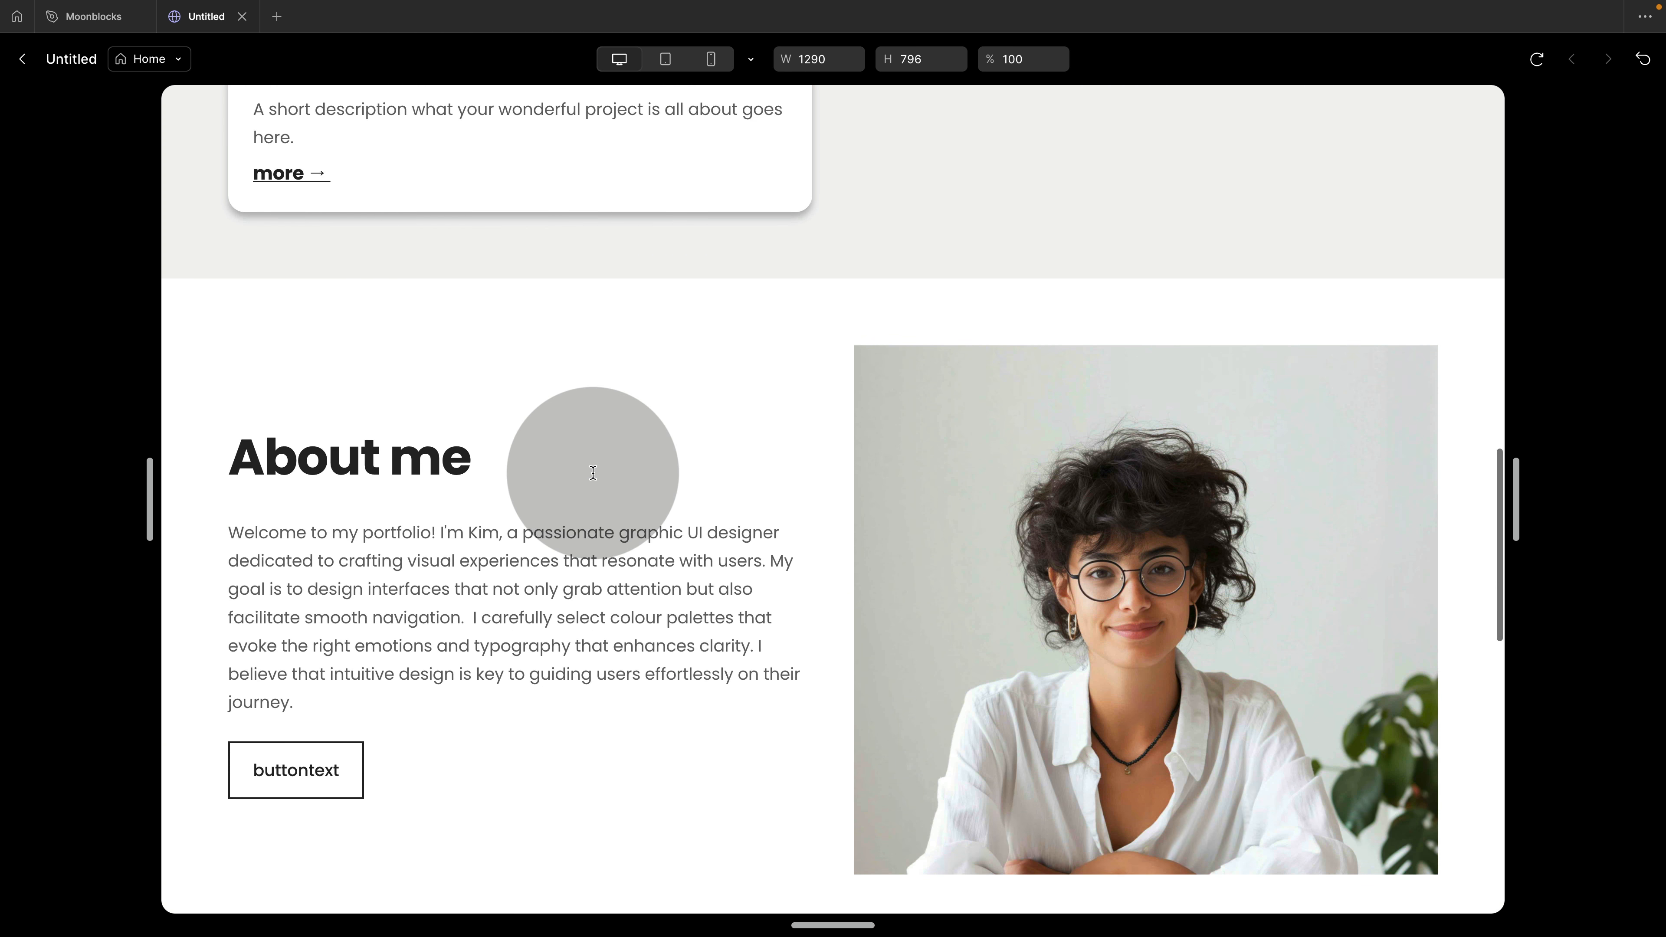
pyautogui.scroll(14, 594, 472)
pyautogui.scroll(-3, 594, 473)
pyautogui.click(290, 758)
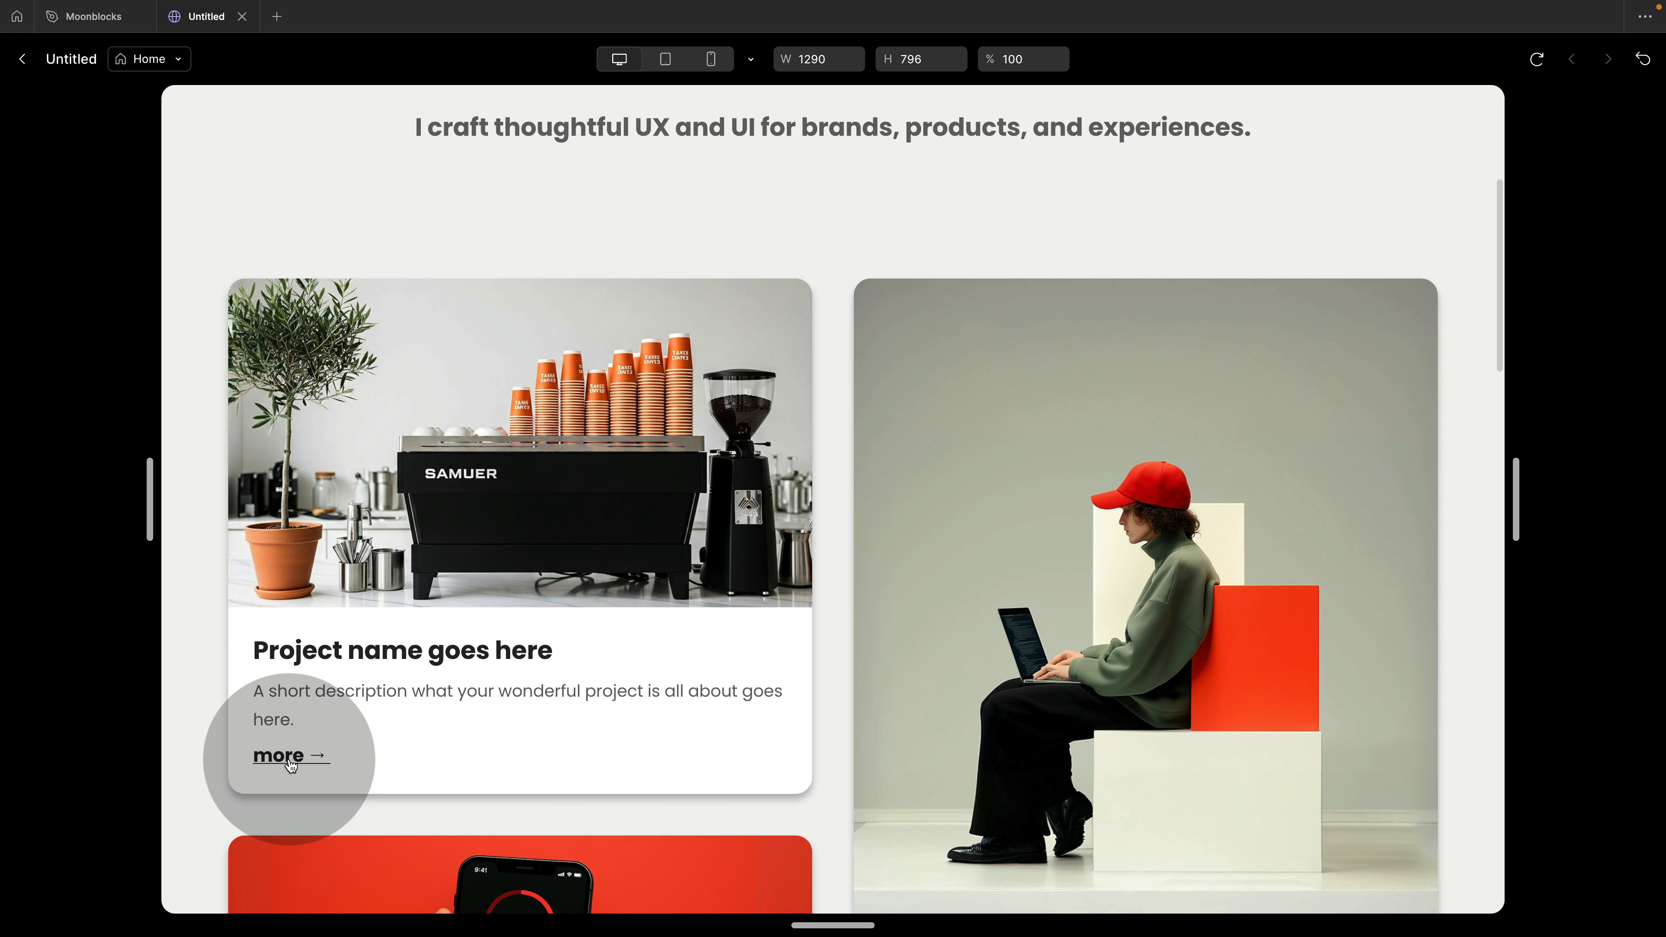
pyautogui.scroll(-13, 696, 659)
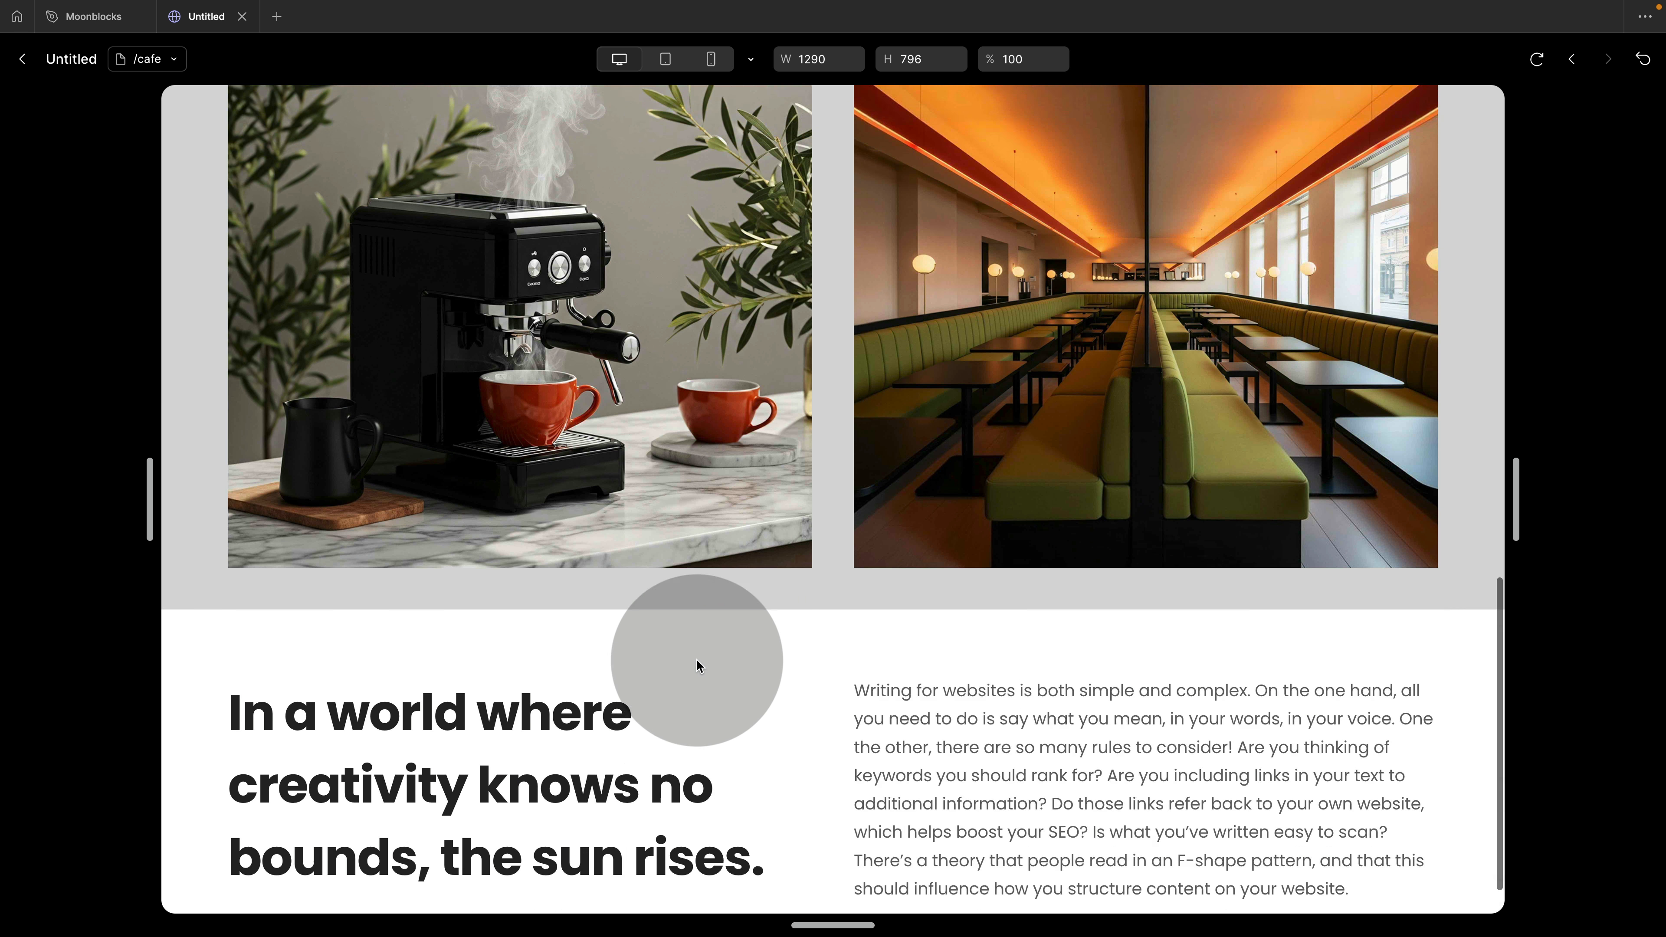
pyautogui.scroll(13, 697, 659)
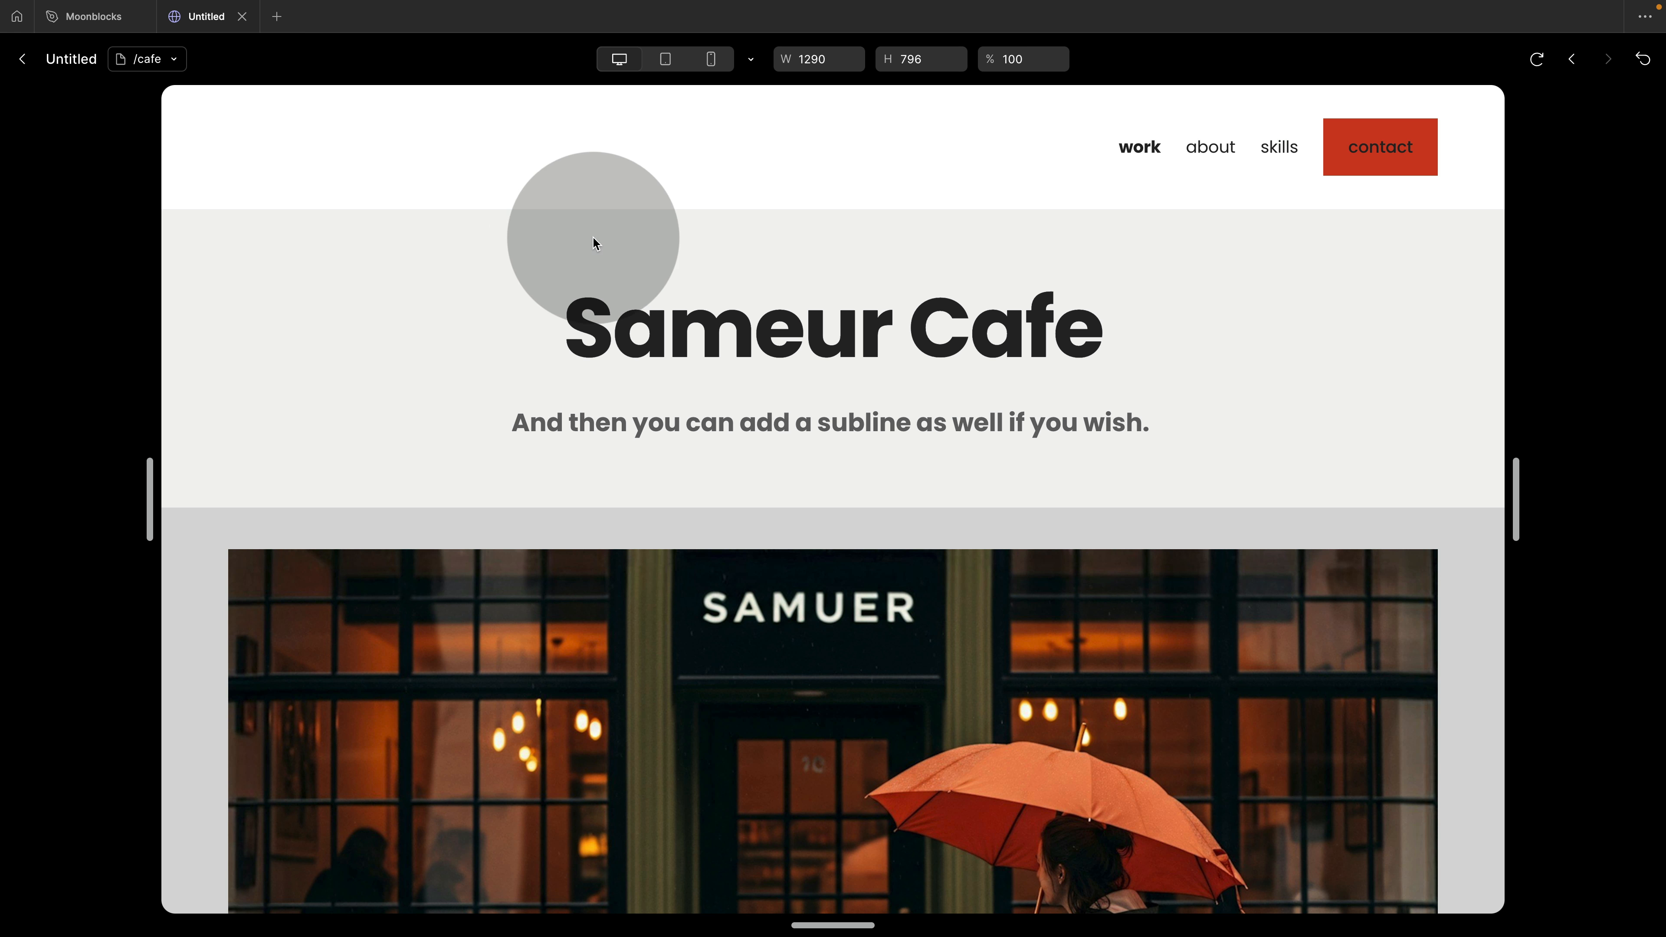
pyautogui.click(24, 59)
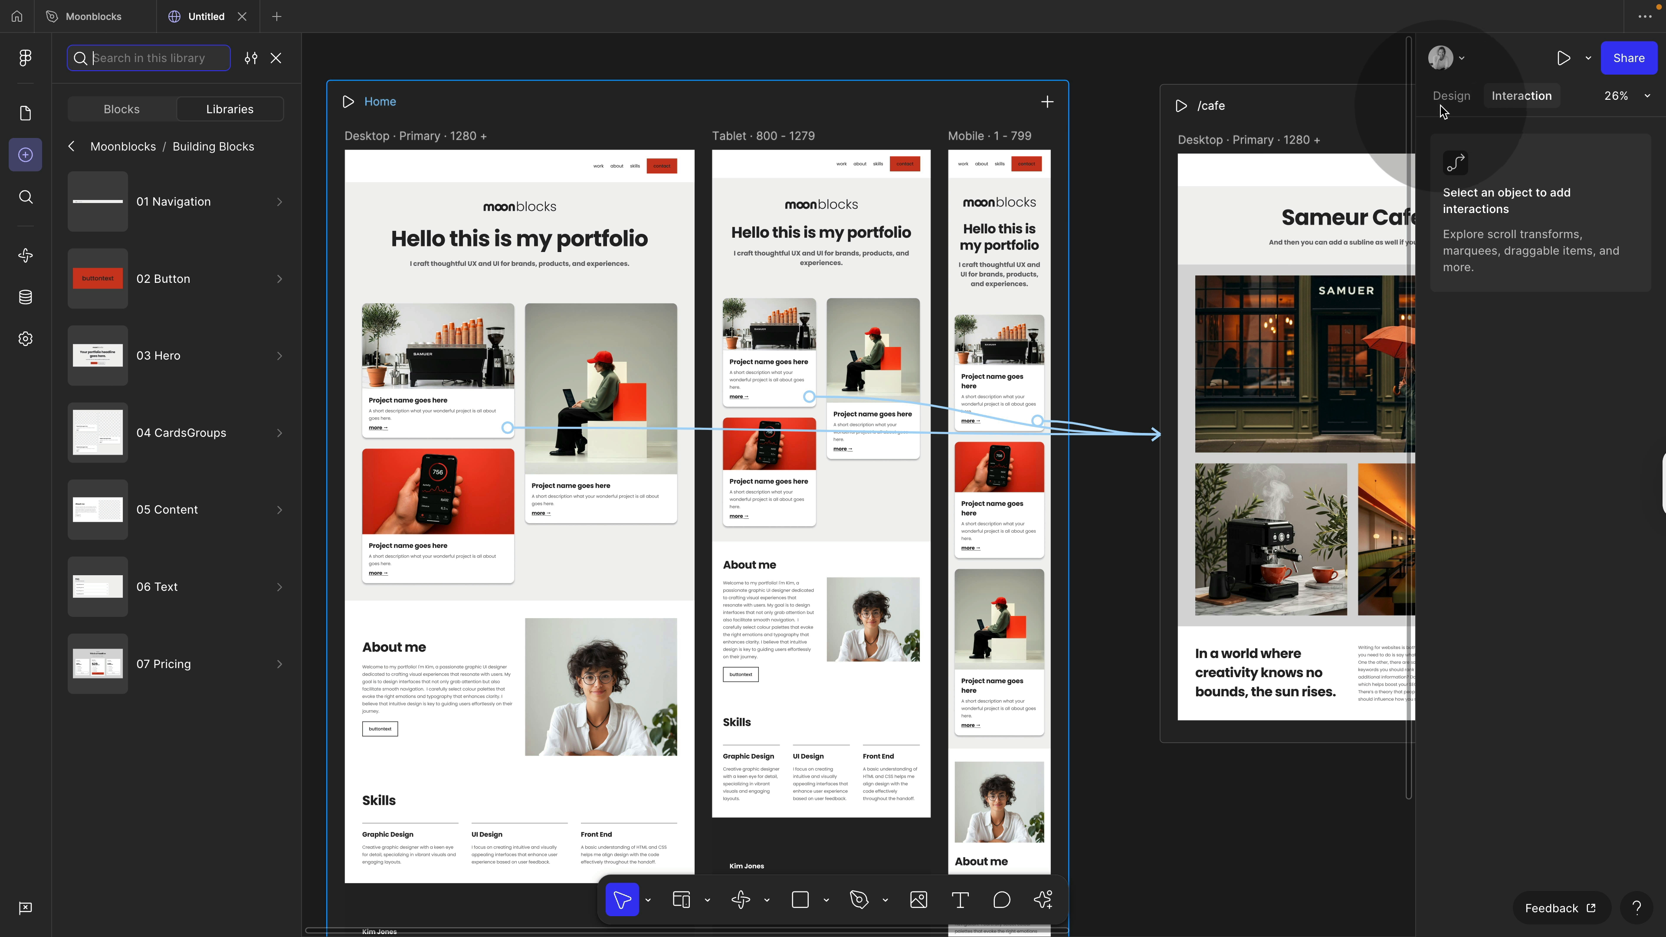
# Step: Insert the Breadcrumb block from 01 Navigation between the /cafe header and hero, and make it fill the container width
pyautogui.click(1452, 95)
pyautogui.click(173, 201)
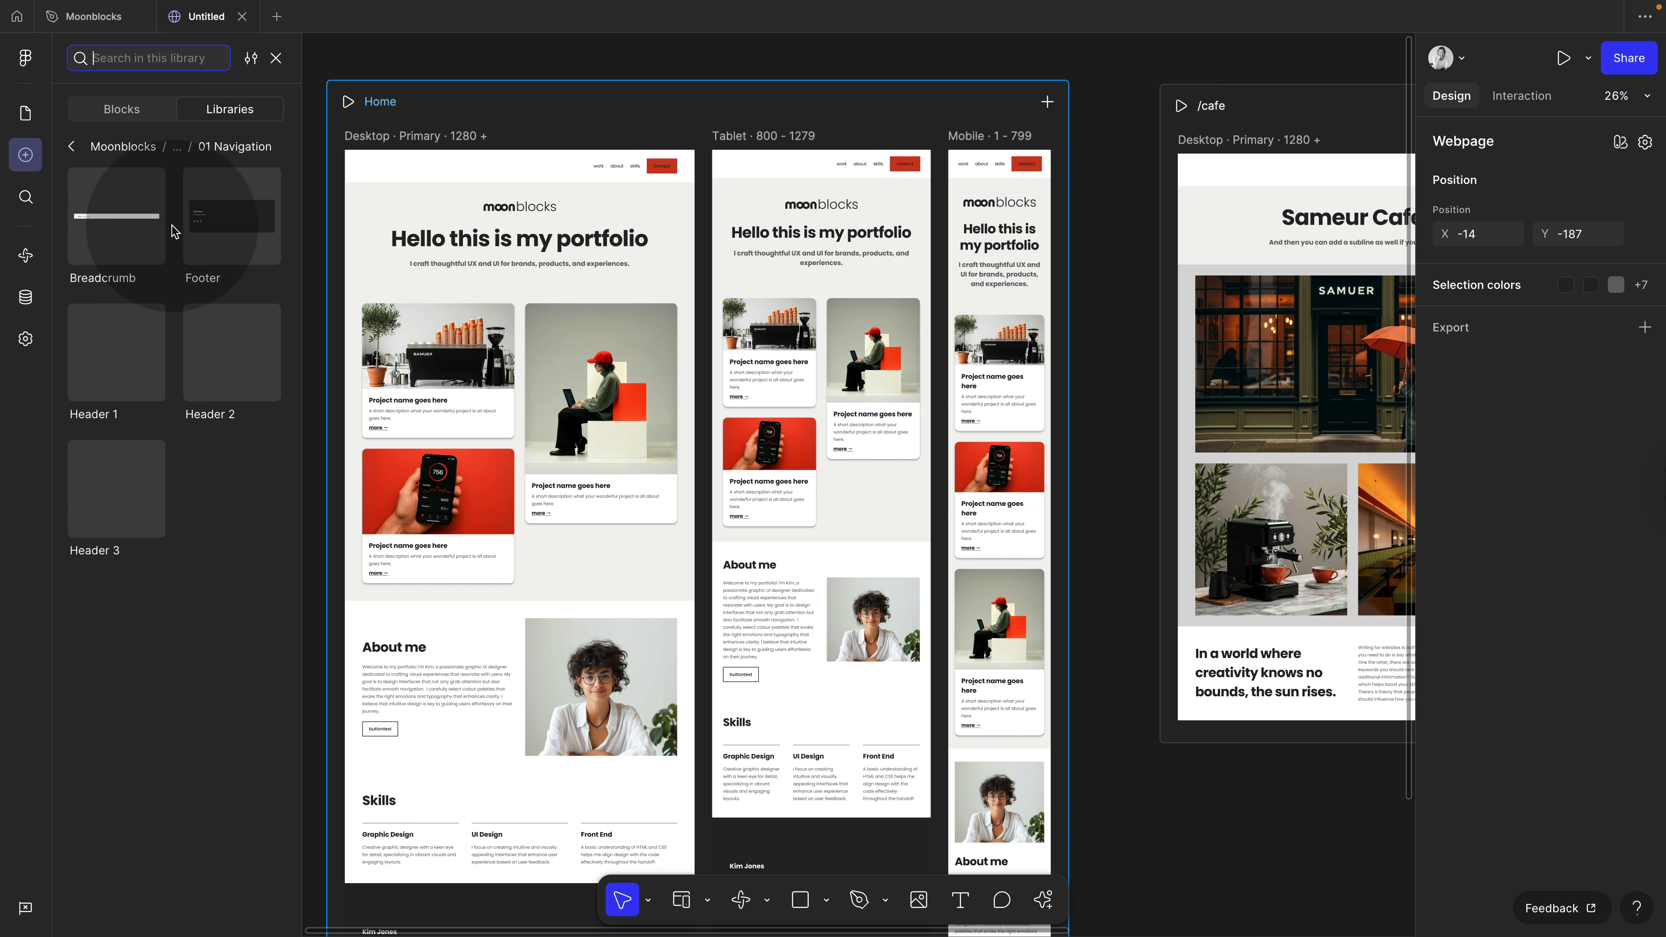
pyautogui.moveTo(116, 216); pyautogui.dragTo(1218, 211)
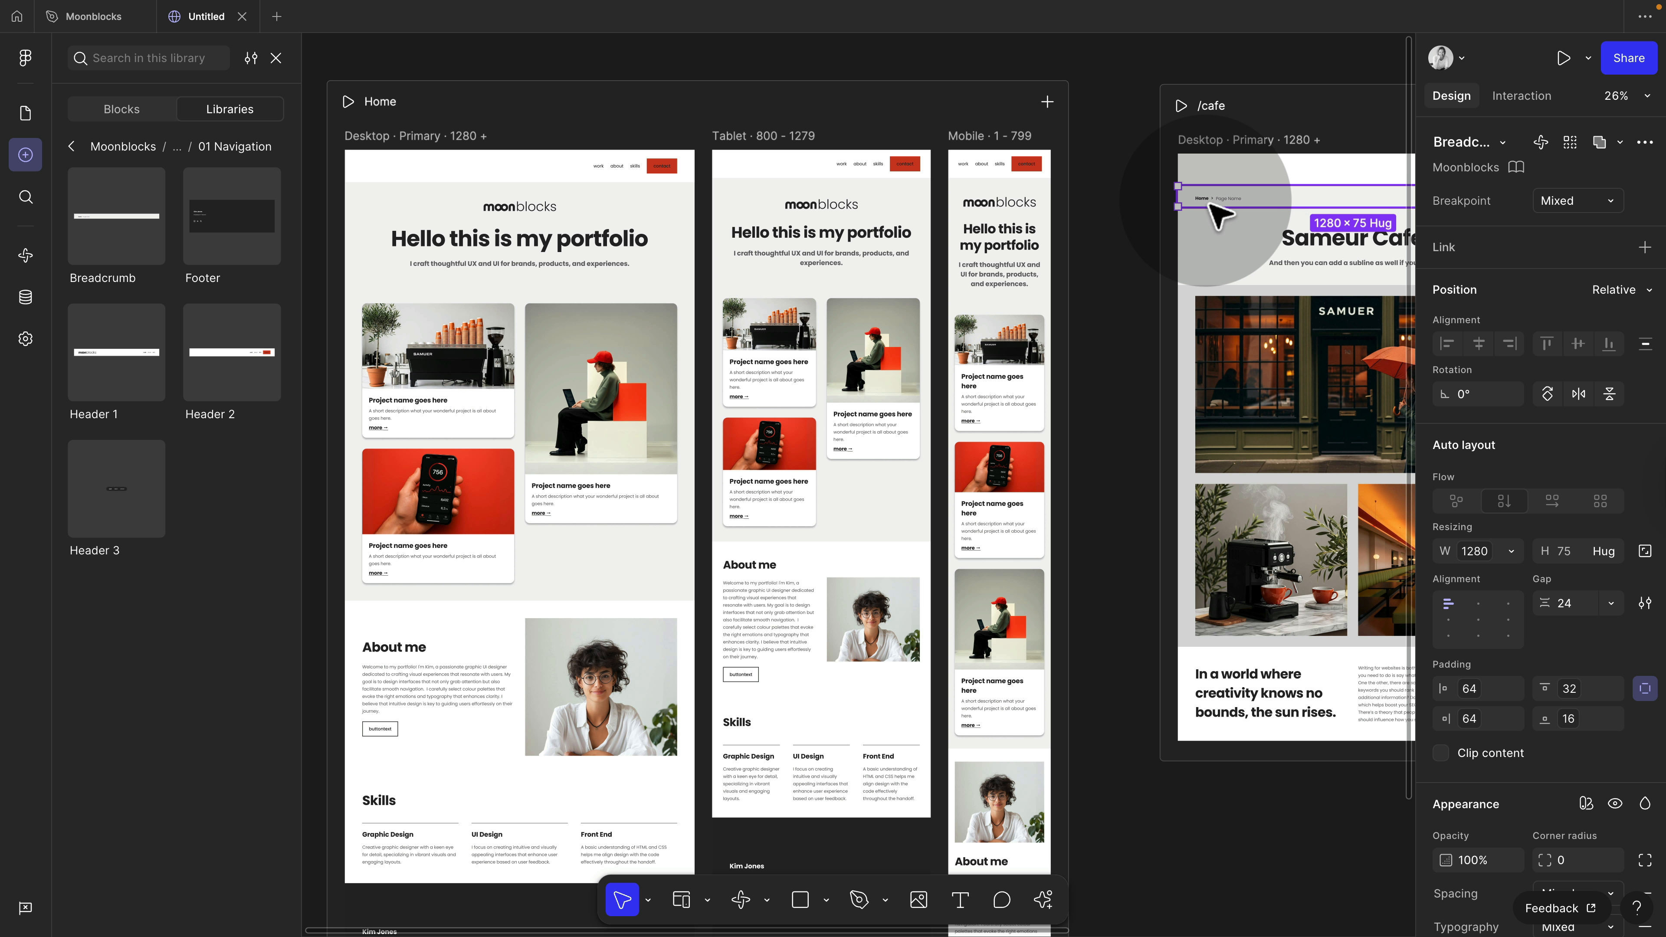
pyautogui.hscroll(5, 1249, 211)
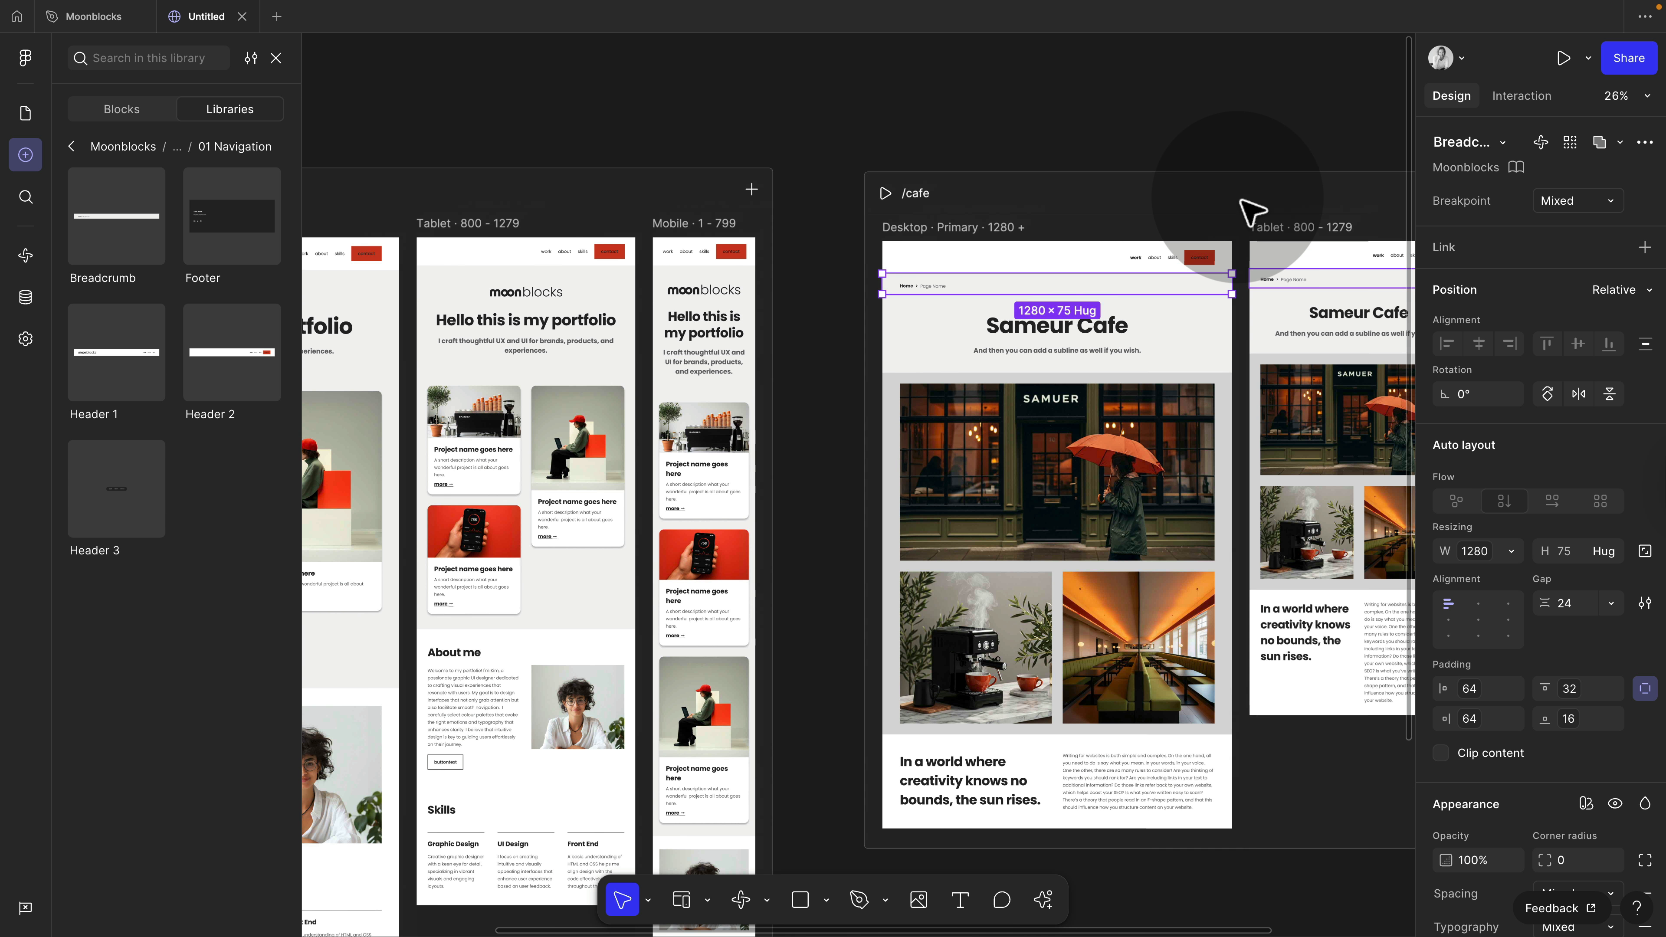
pyautogui.click(1510, 550)
pyautogui.click(1522, 601)
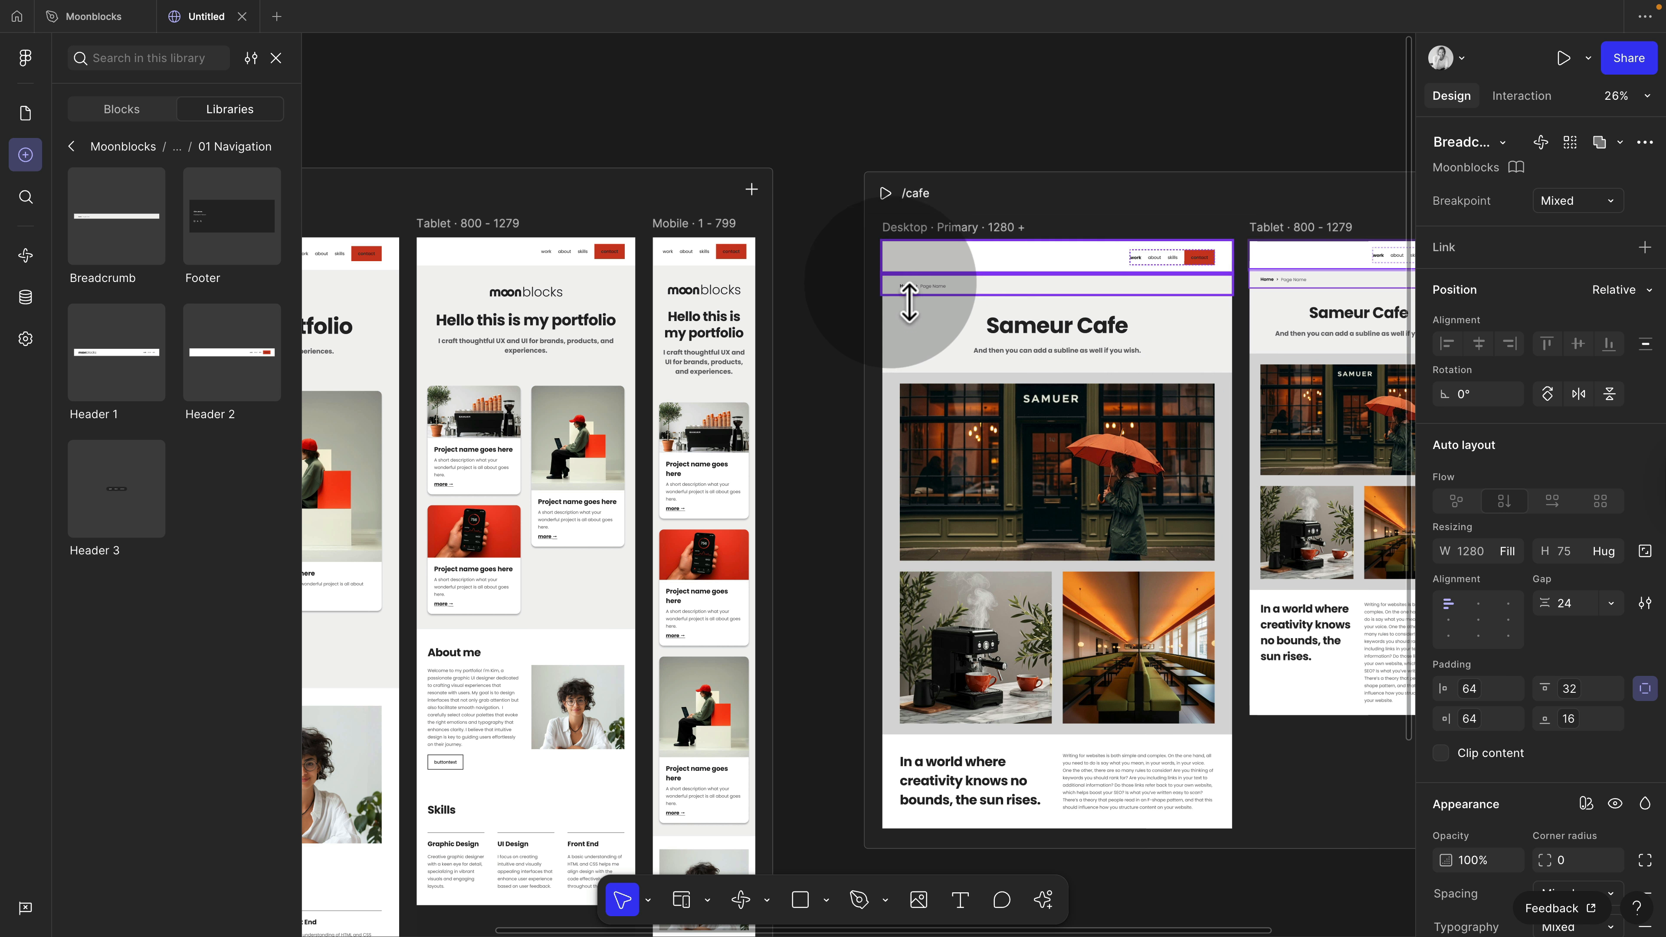
# Step: Link the "Home" text in the /cafe breadcrumb to the Home page
pyautogui.scroll(3, 903, 313)
pyautogui.doubleClick(935, 282)
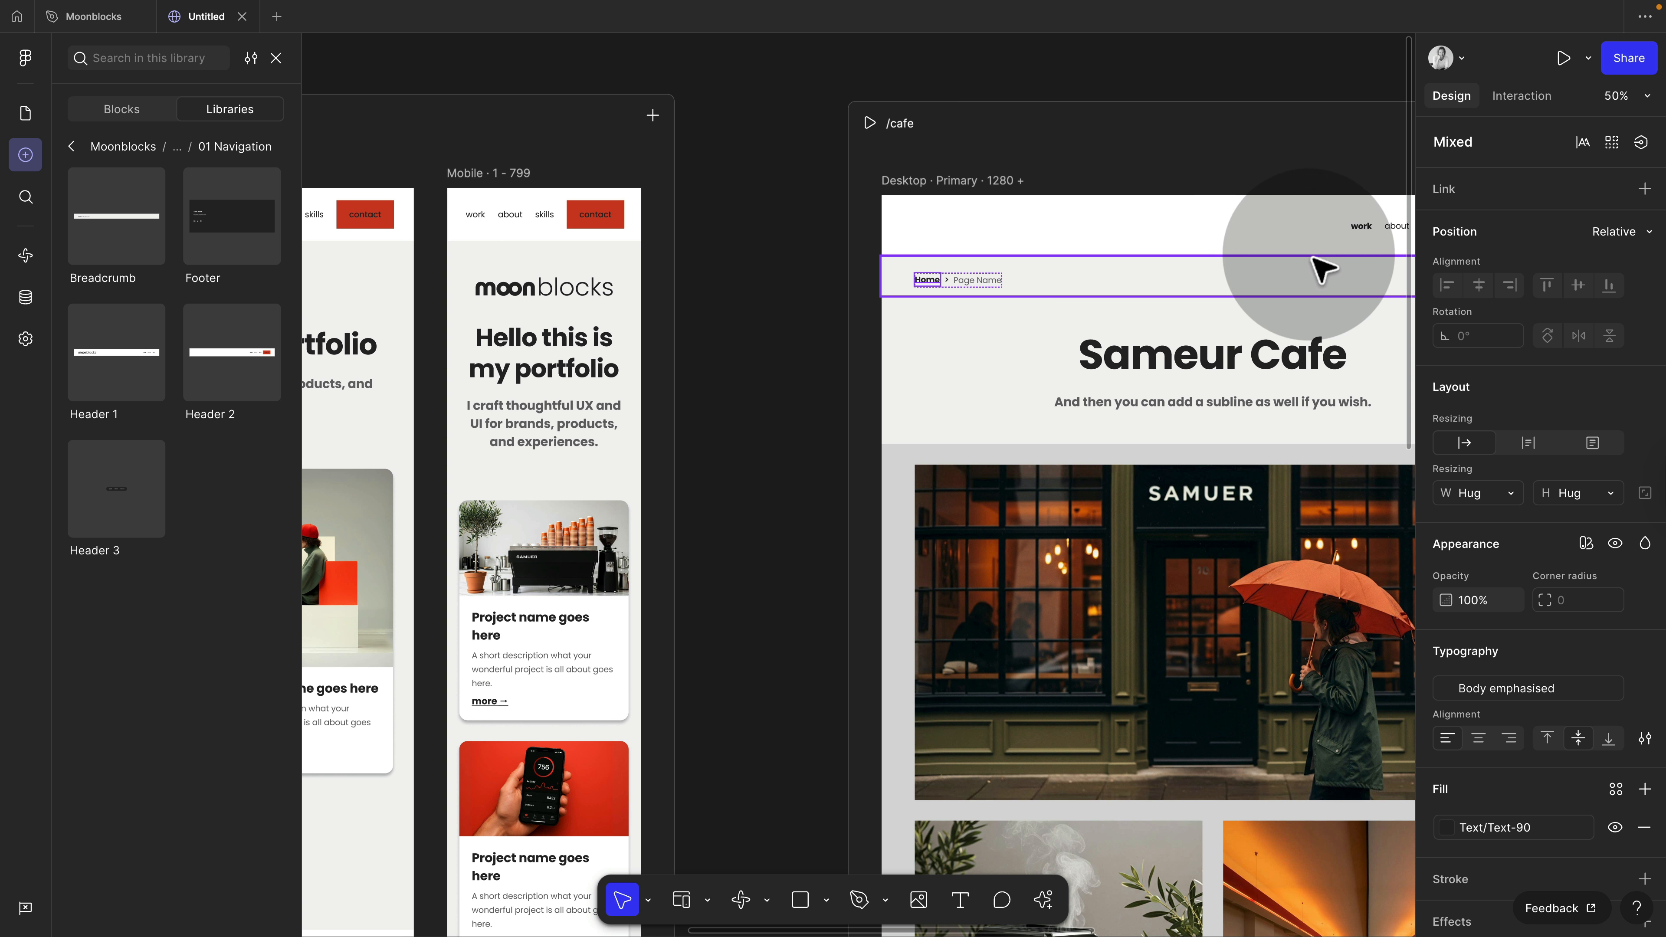
pyautogui.click(1504, 105)
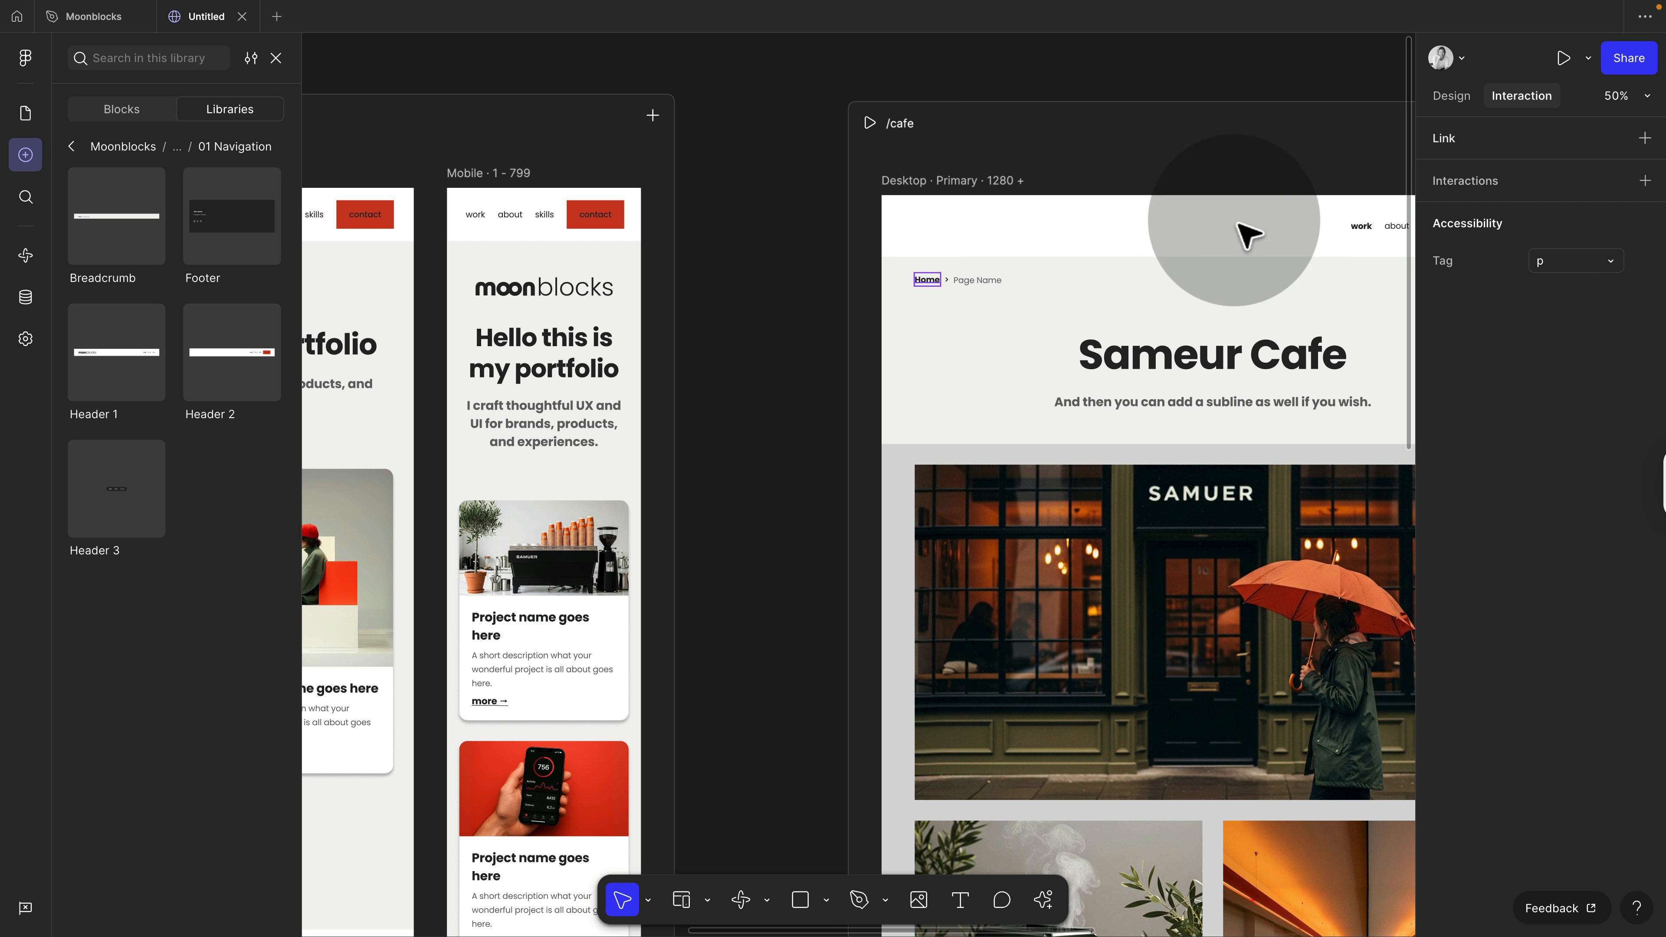
pyautogui.click(673, 357)
pyautogui.click(991, 282)
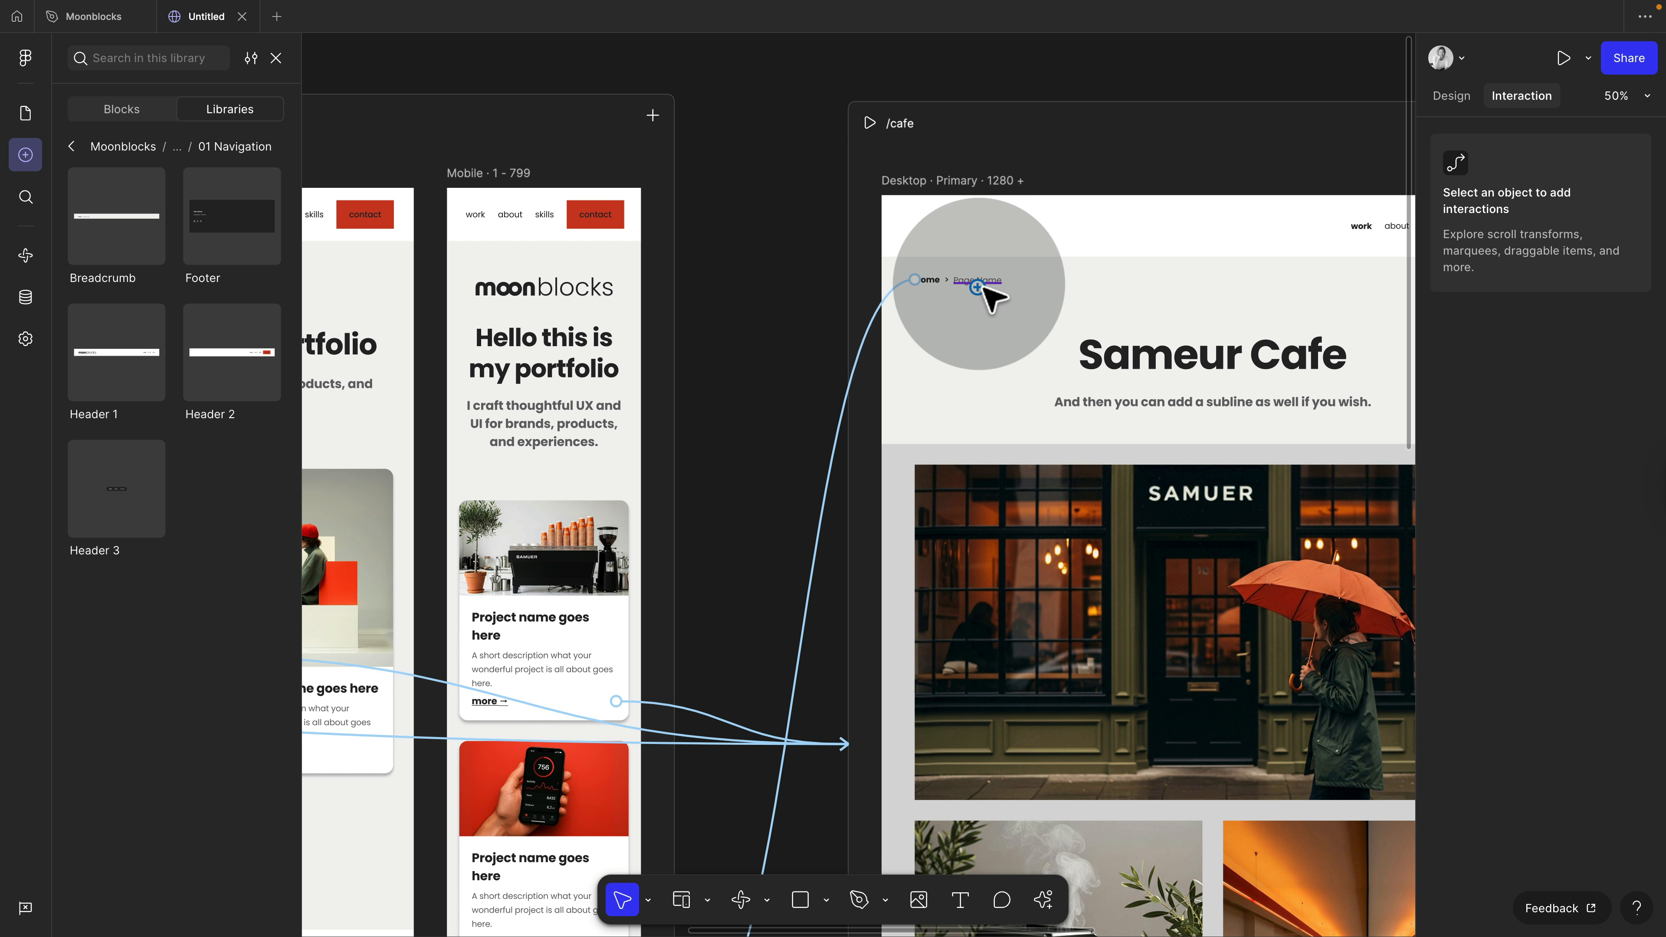
# Step: Replace the project name placeholder in the /cafe page's breadcrumb with "Sameur Cafe"
pyautogui.click(1451, 98)
pyautogui.doubleClick(966, 280)
pyautogui.write('Sameur')
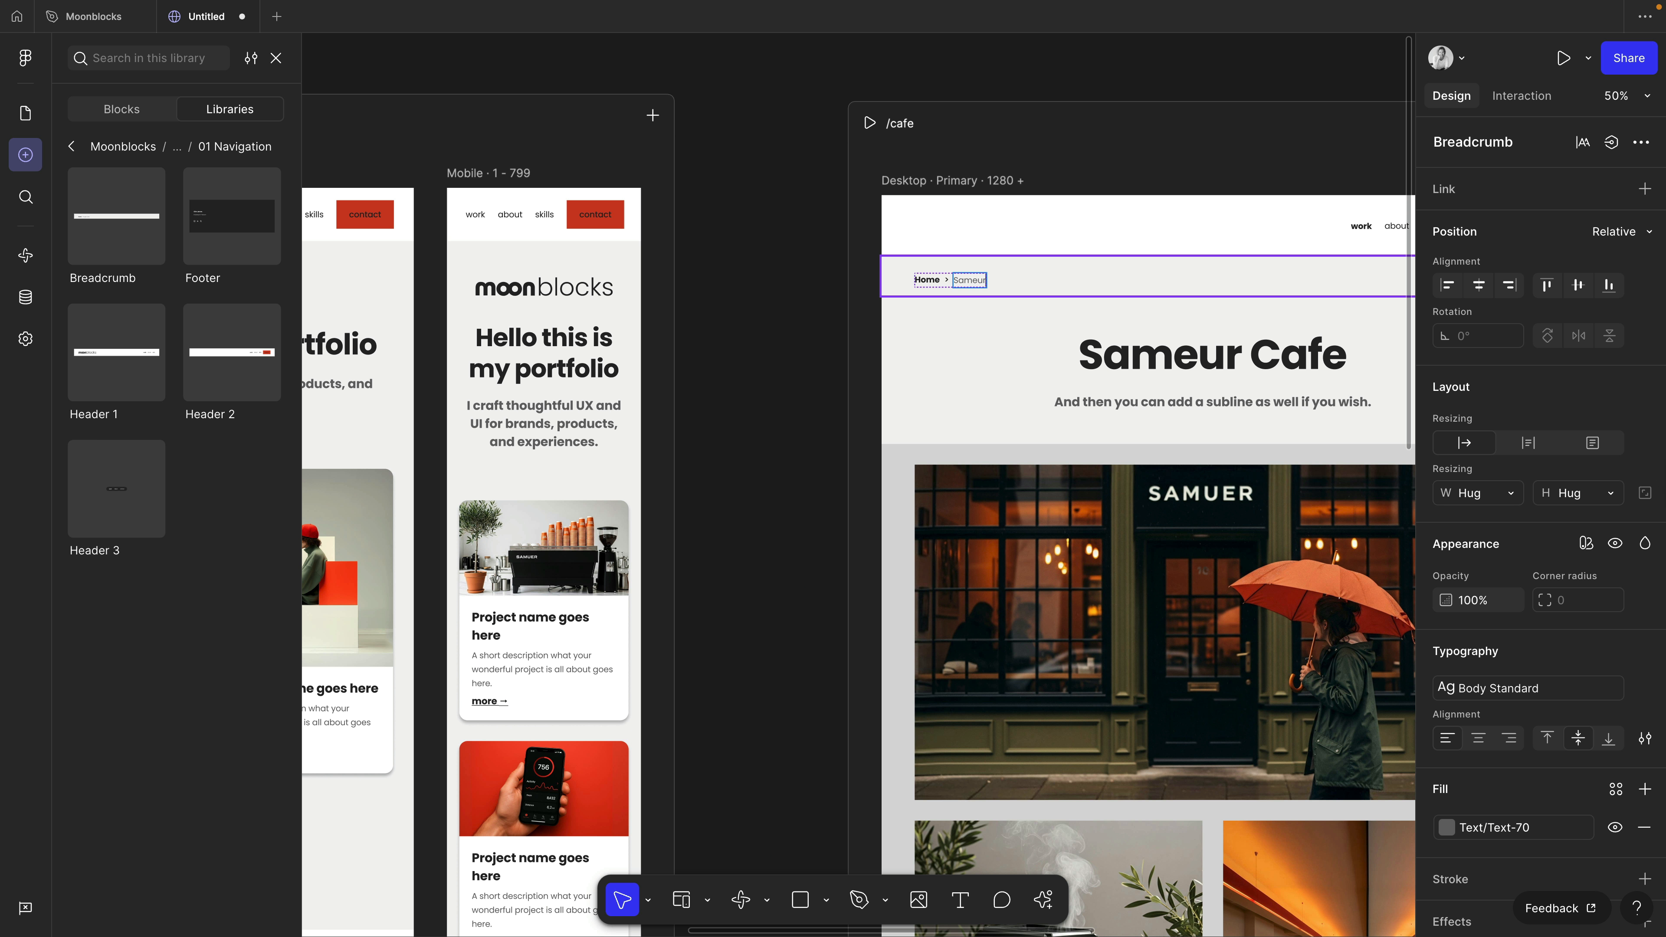
pyautogui.click(785, 304)
# Step: Preview the Home page, follow the coffee machine card's "more" link to /cafe, and return through the breadcrumb's Home link
pyautogui.scroll(-5, 785, 303)
pyautogui.hscroll(-4, 785, 303)
pyautogui.click(440, 207)
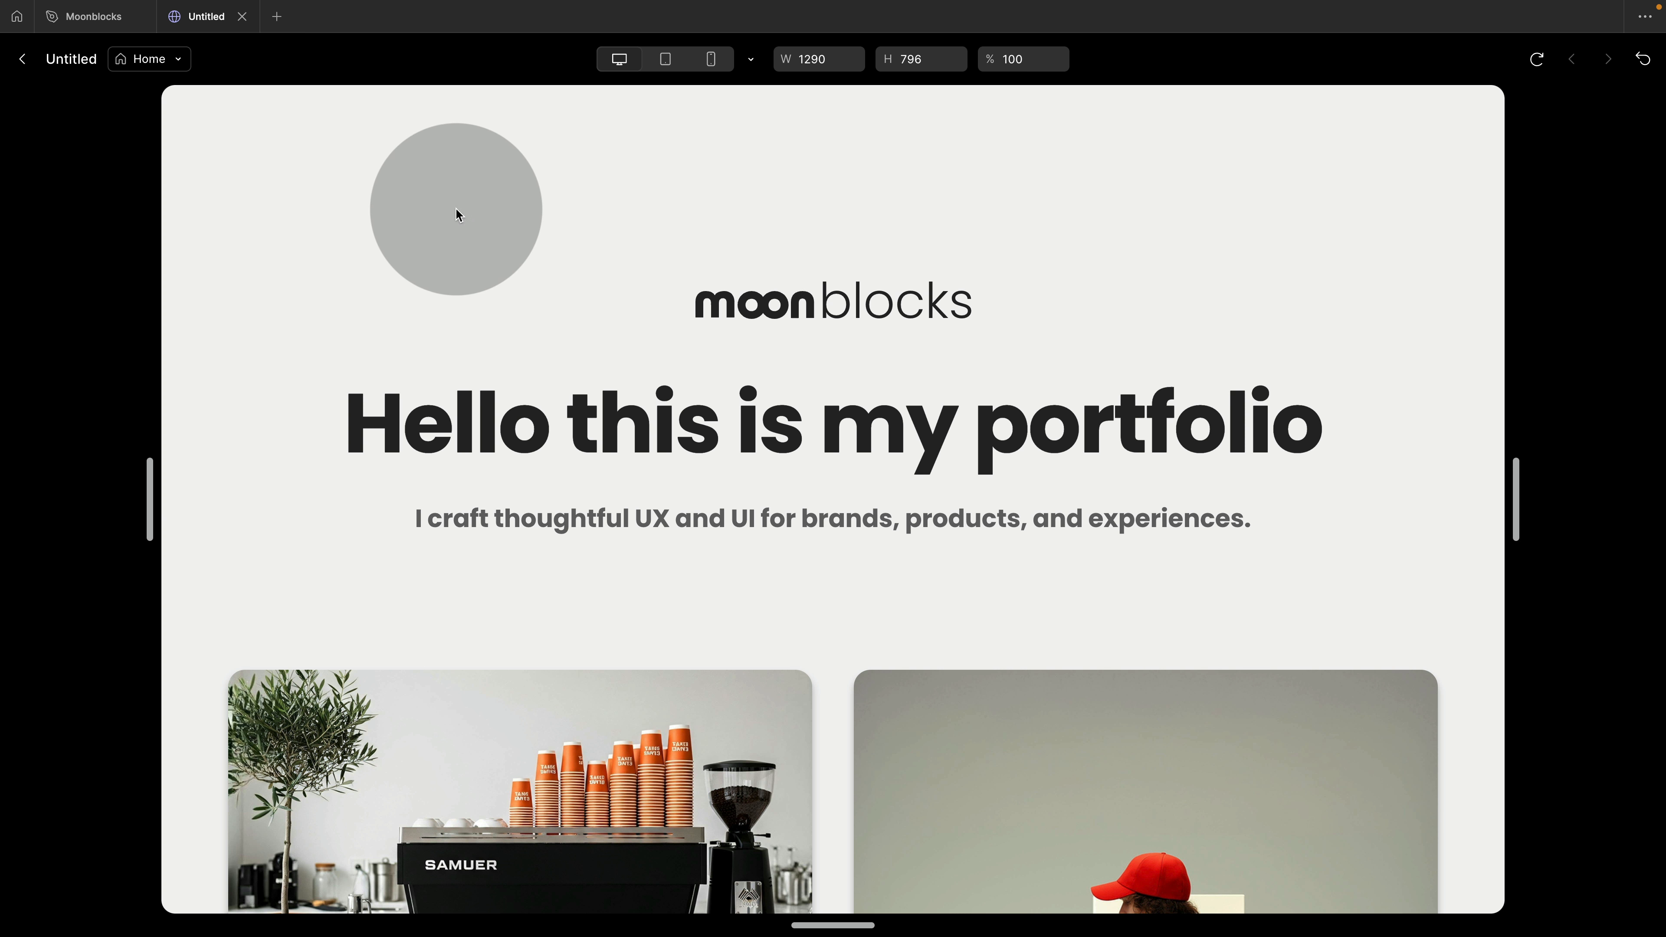
pyautogui.scroll(-8, 847, 345)
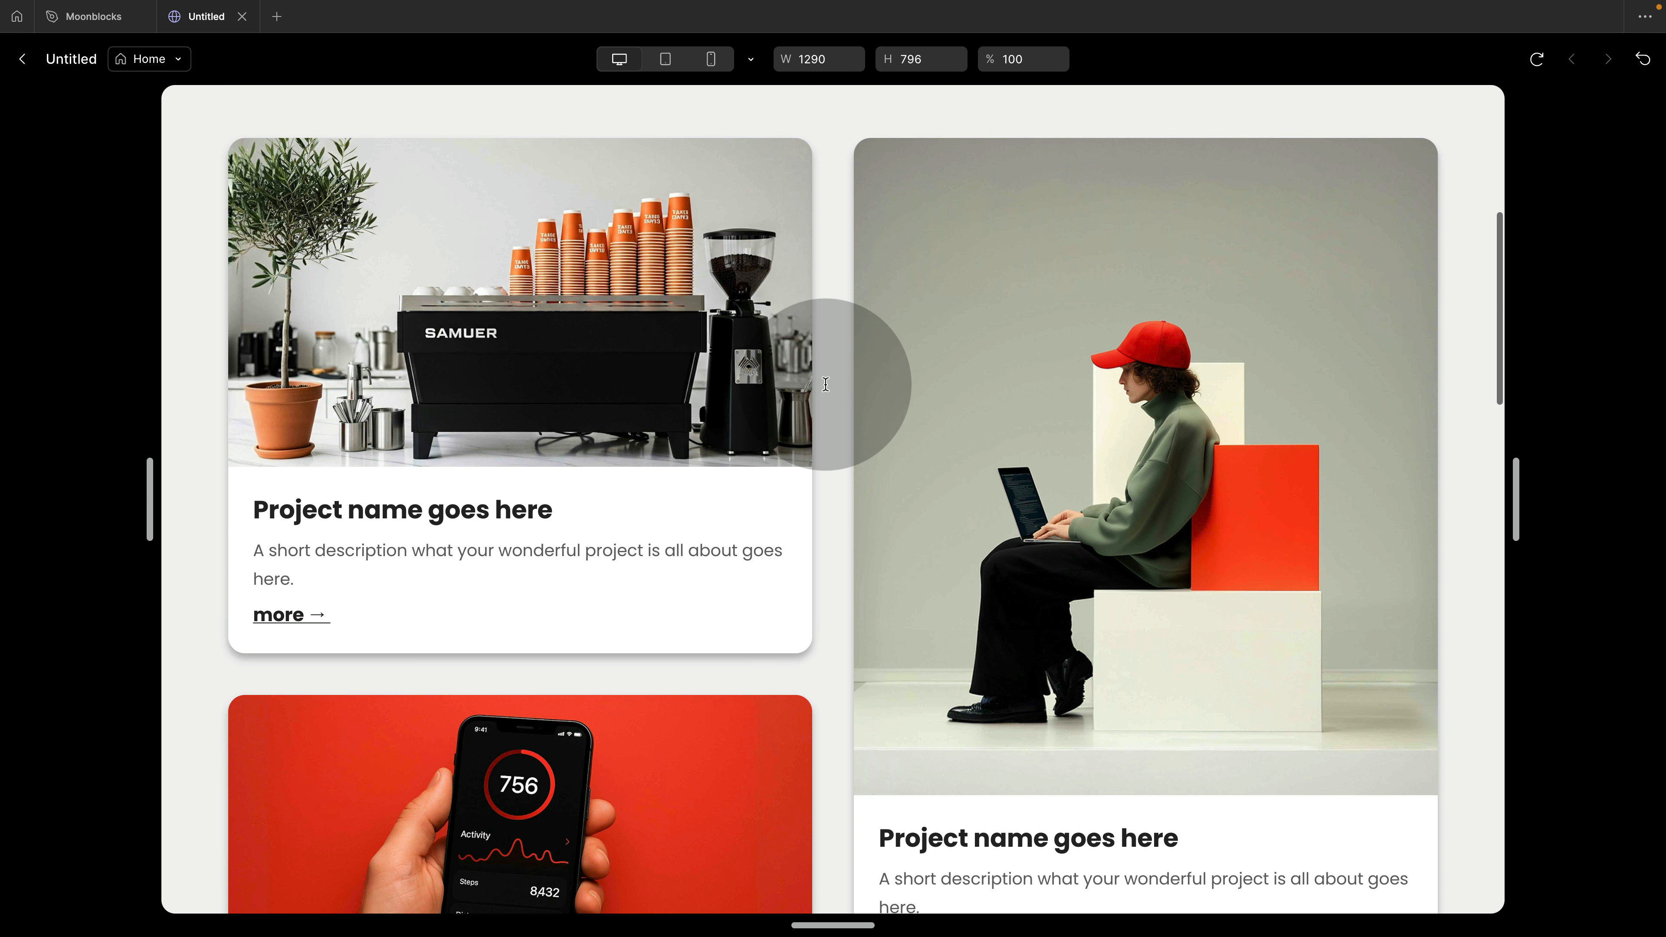
pyautogui.click(314, 634)
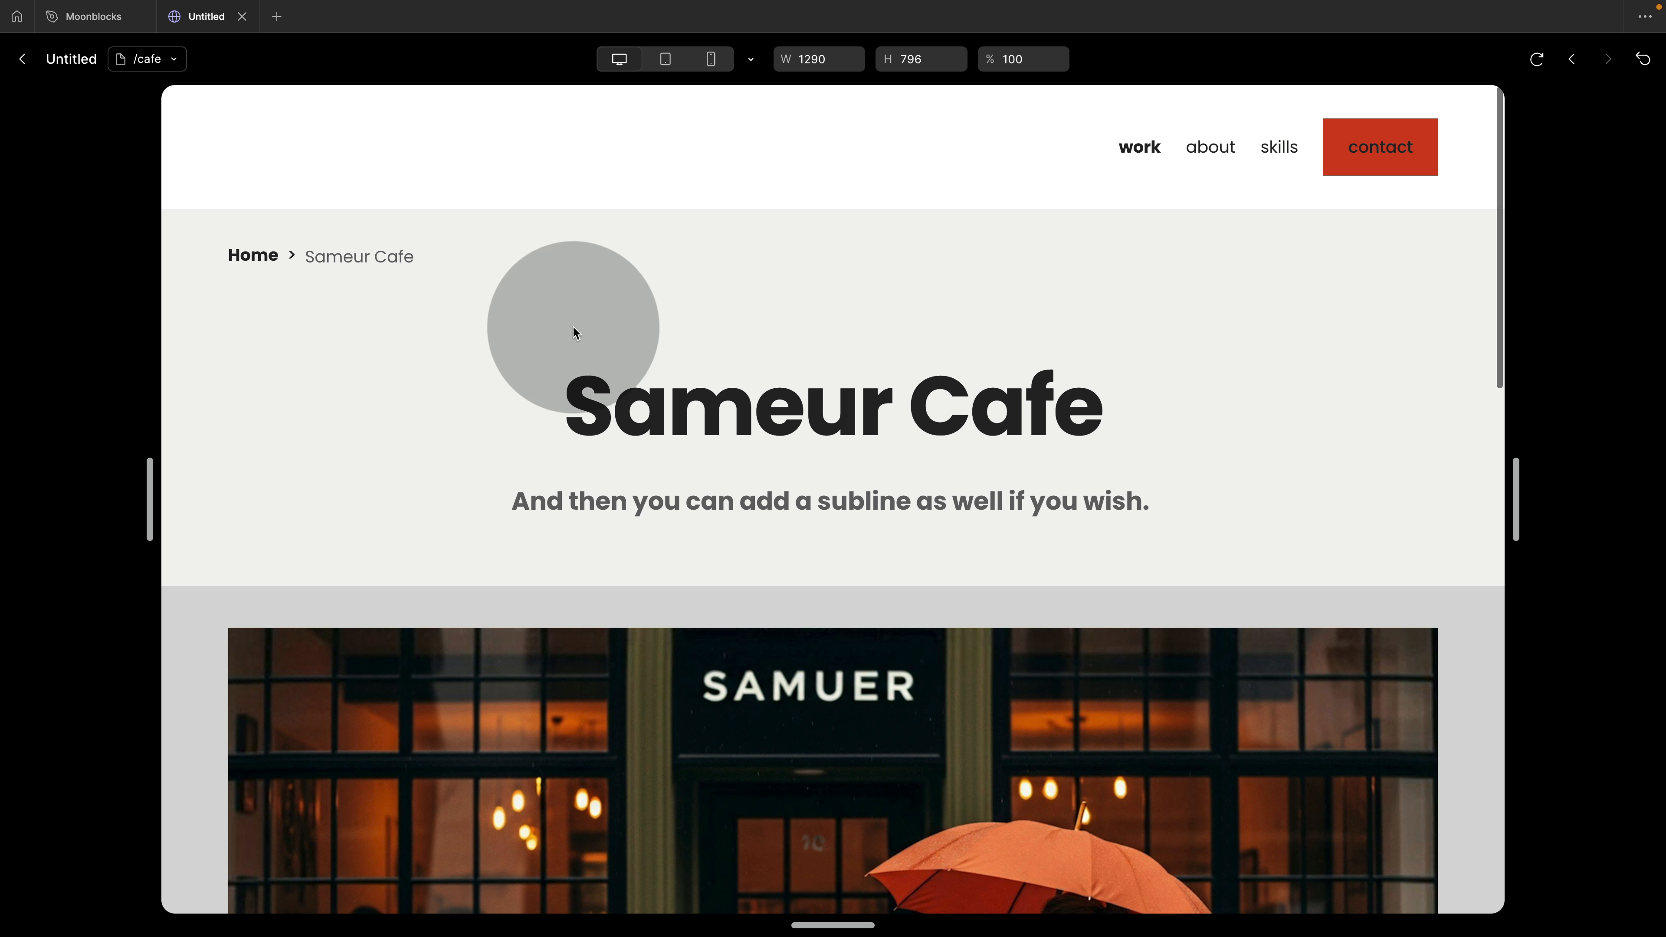
pyautogui.click(279, 255)
pyautogui.scroll(-10, 249, 259)
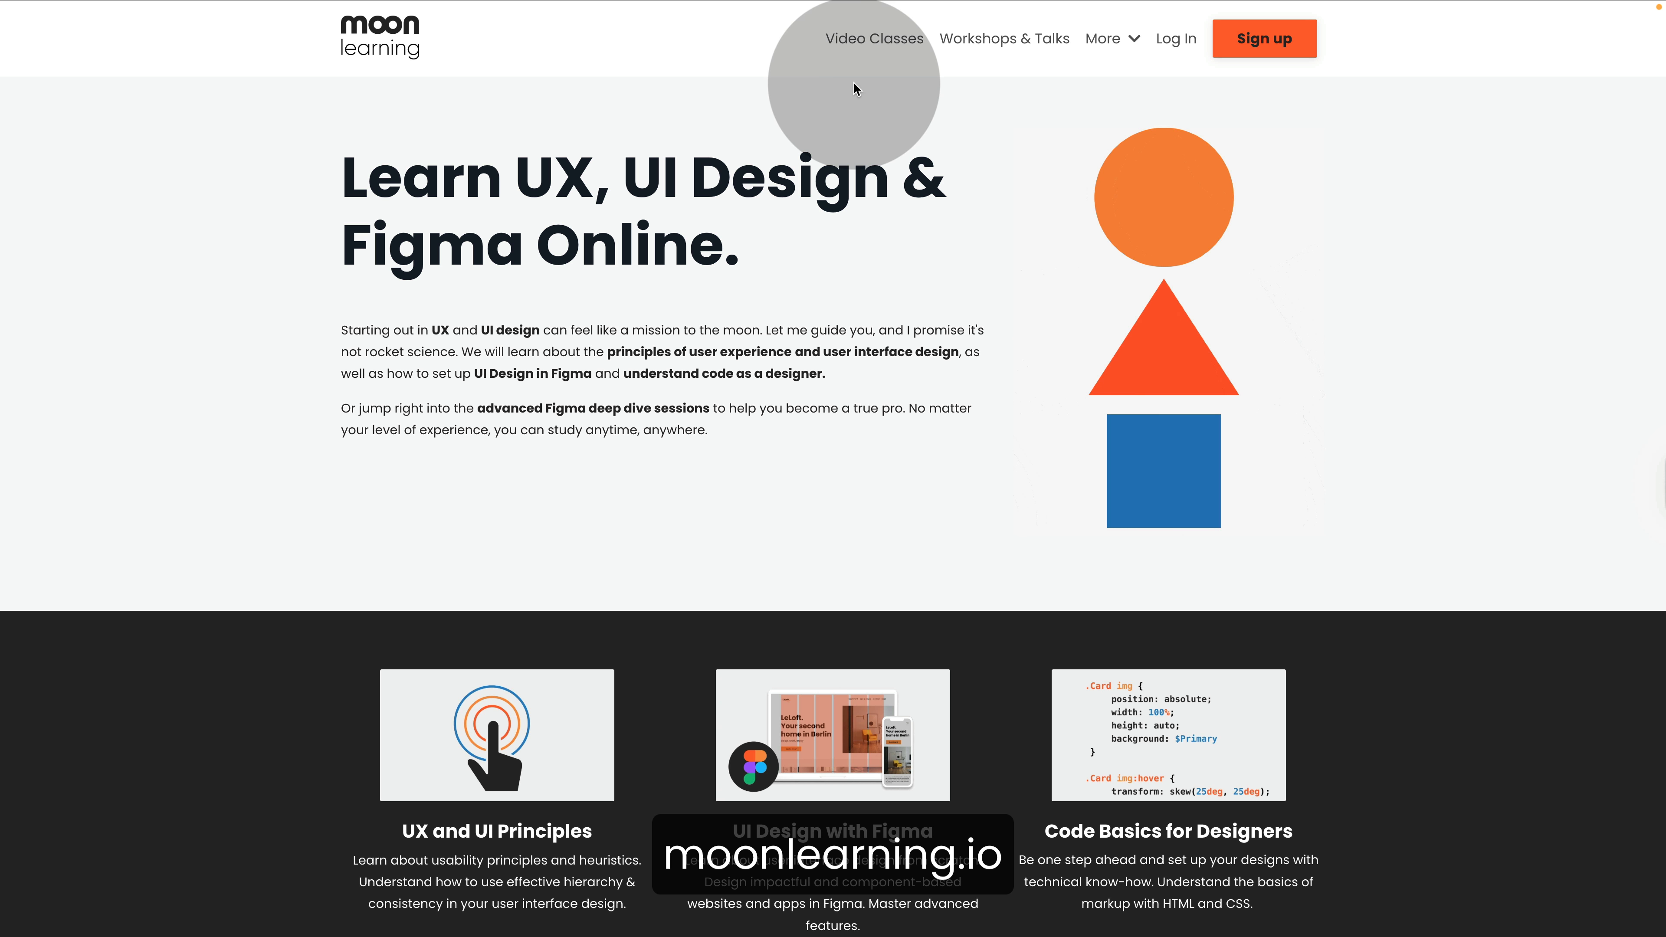
# Step: On the moonlearning.io website, open the Video Classes page and look through the UX, UI and Figma courses
pyautogui.click(867, 47)
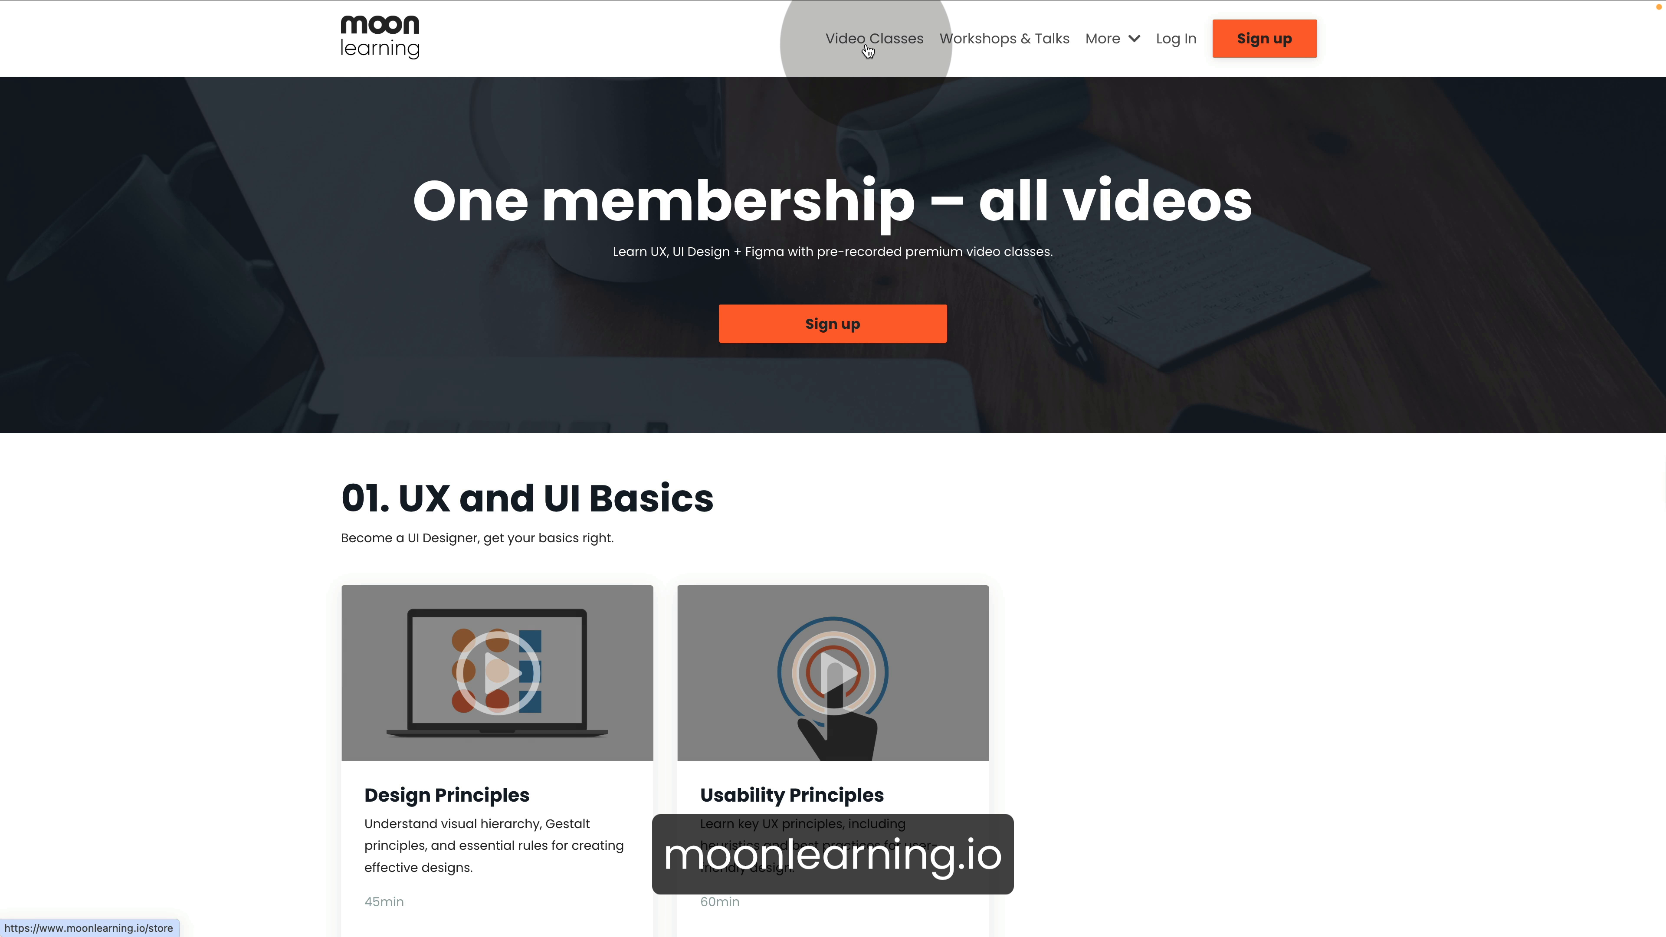
pyautogui.scroll(-5, 923, 459)
pyautogui.scroll(-8, 923, 459)
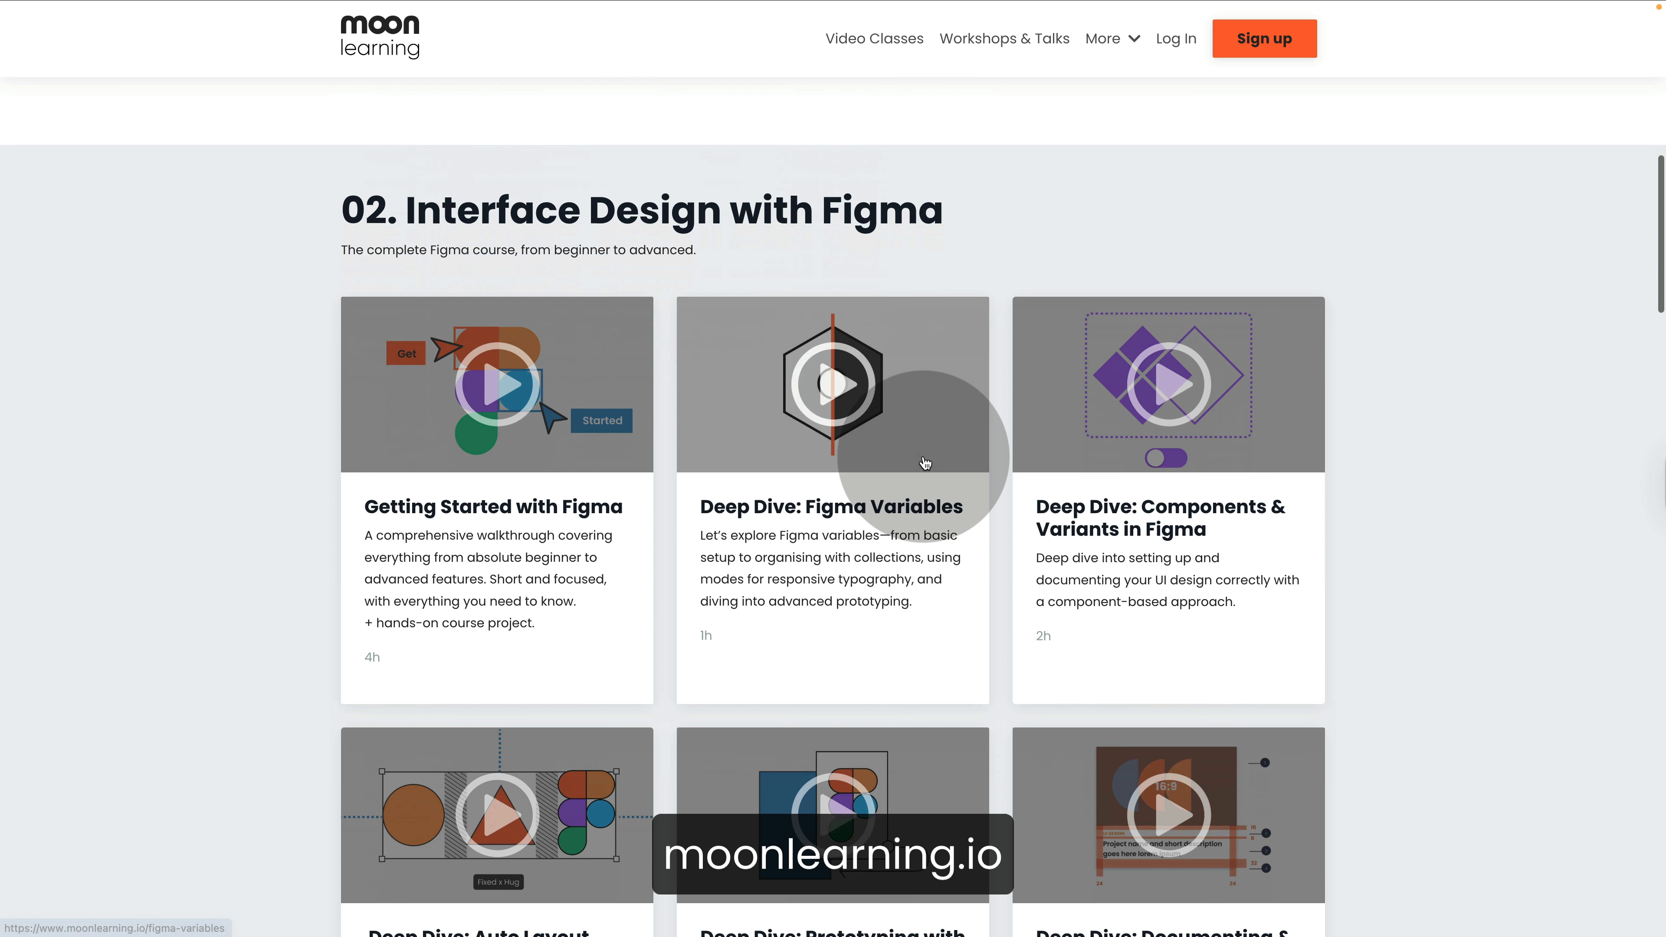